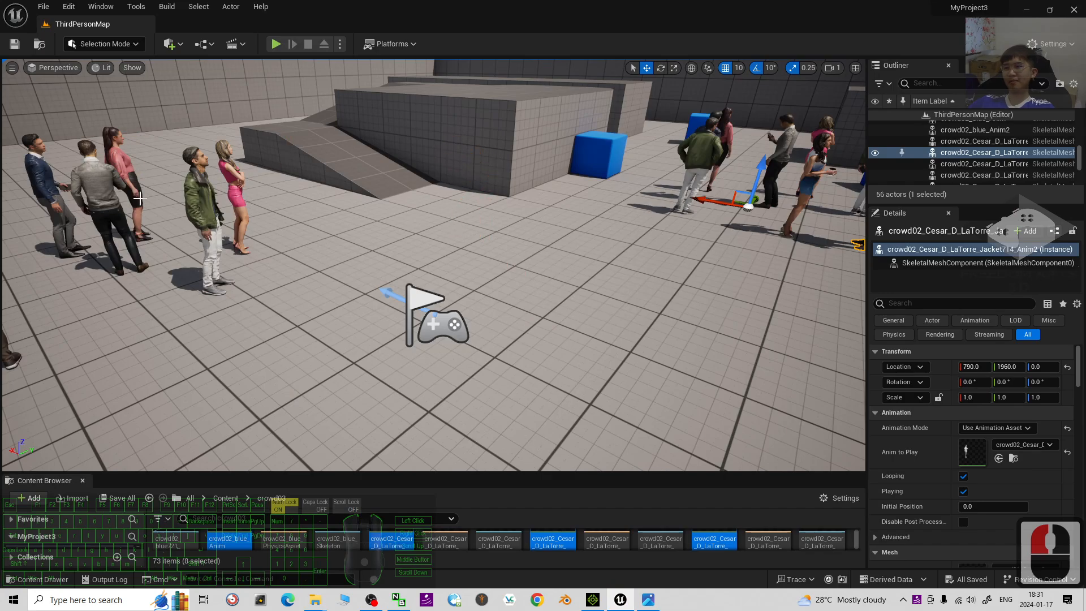
- Play the level in the editor, run the character around the standing crowd groups to examine their animations, and stop the play session
left_click(276, 44)
left_click(655, 318)
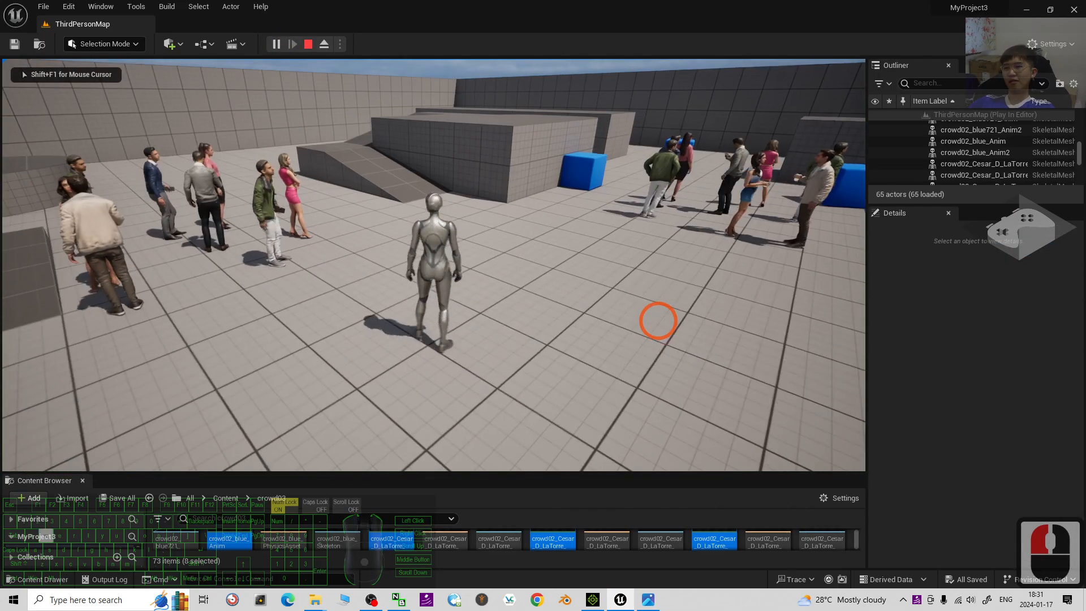
key("w")
key("d")
key("d")
key("w")
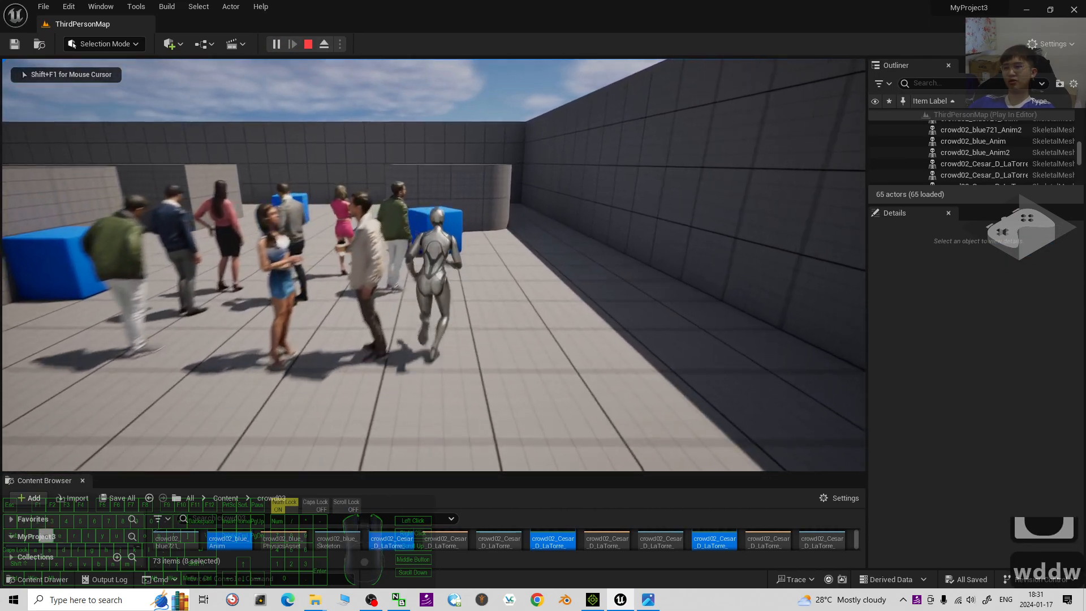
key("w")
key("w")
key("a")
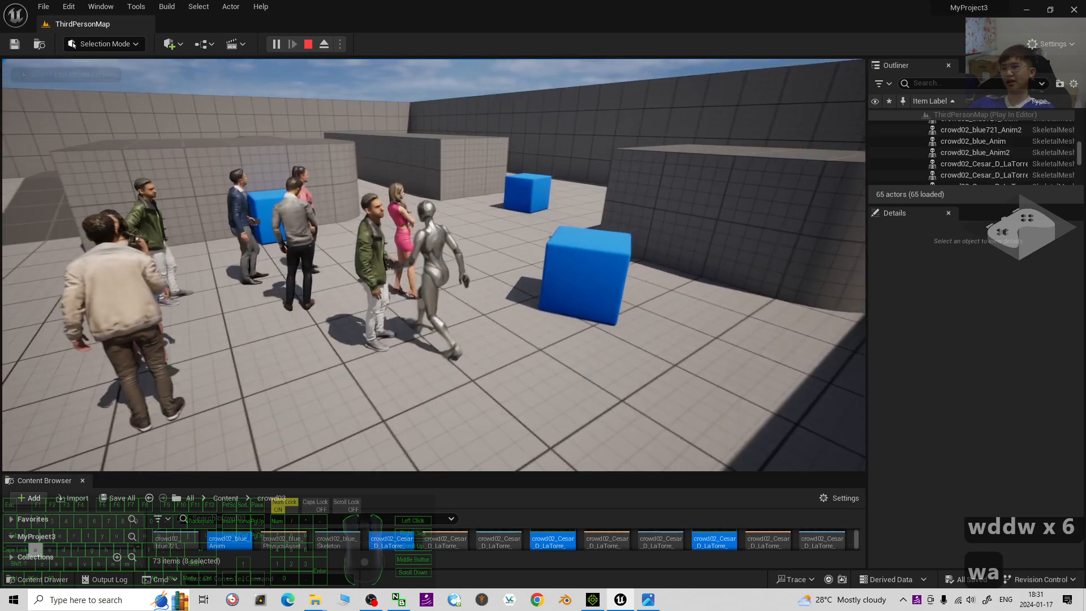
key("w")
key("s")
key("d")
key("w")
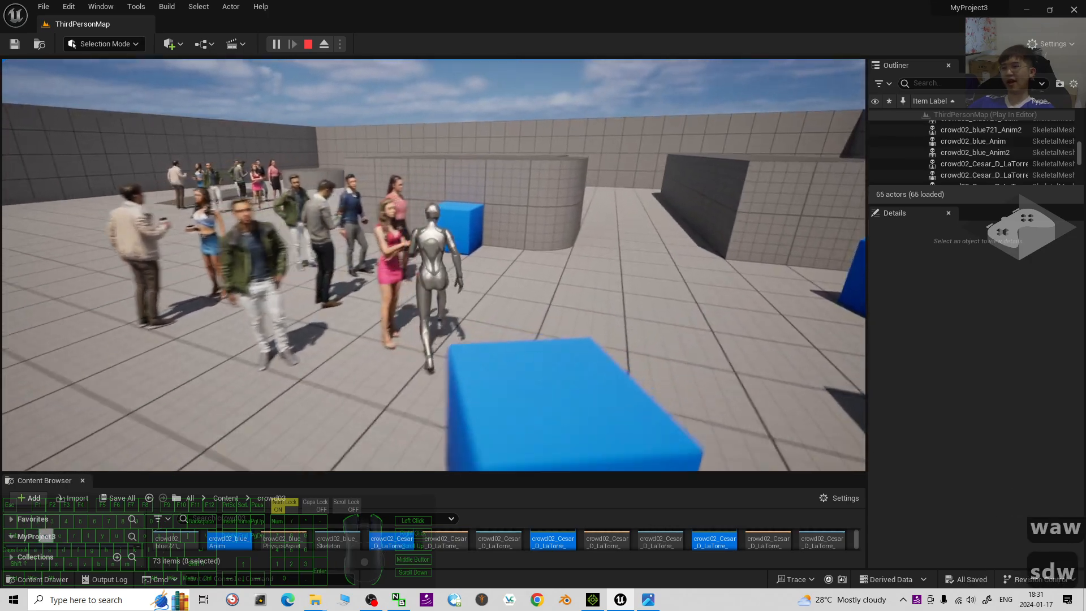
key("w")
key("w")
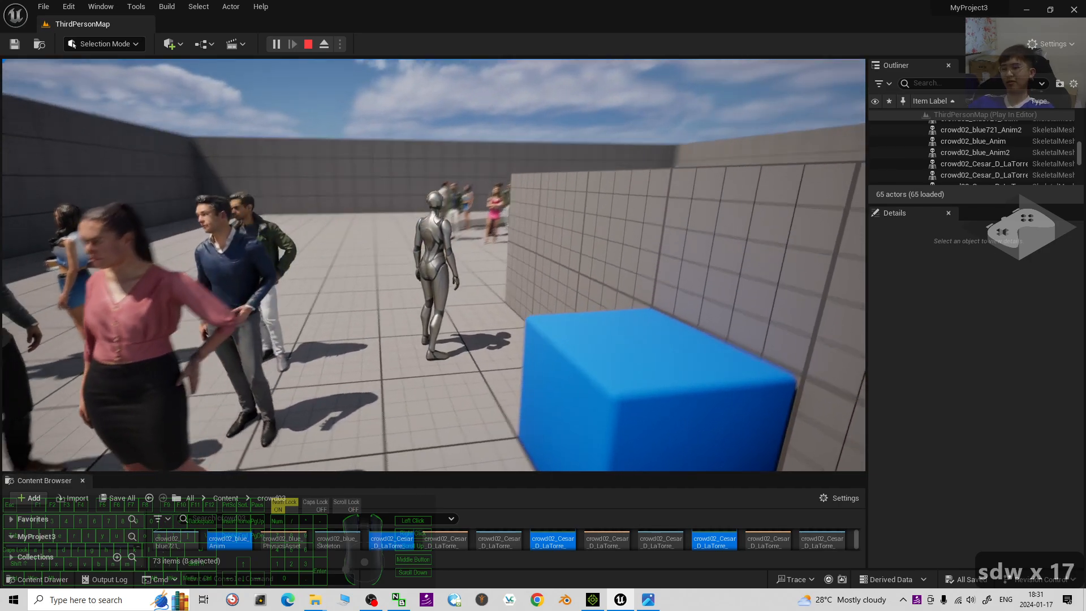
key("w")
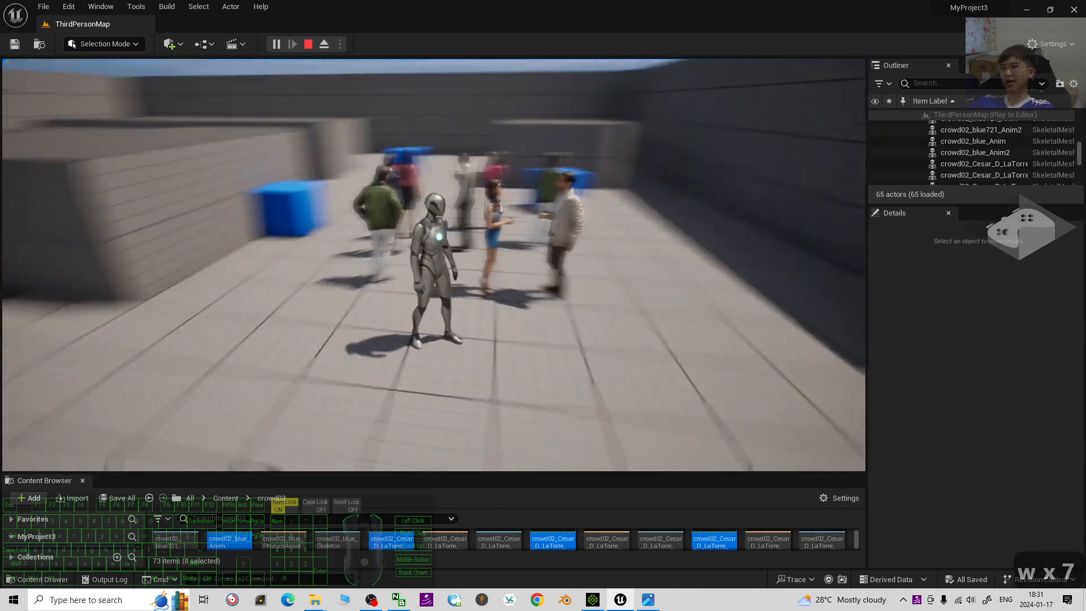
key("s")
key("a")
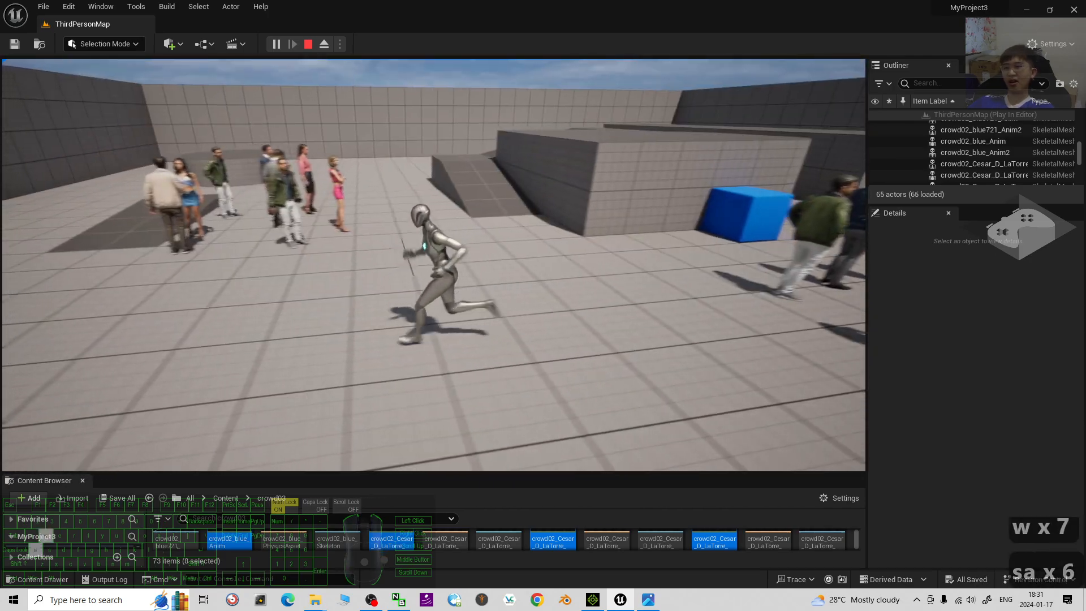
key("w")
key("s")
key("Escape")
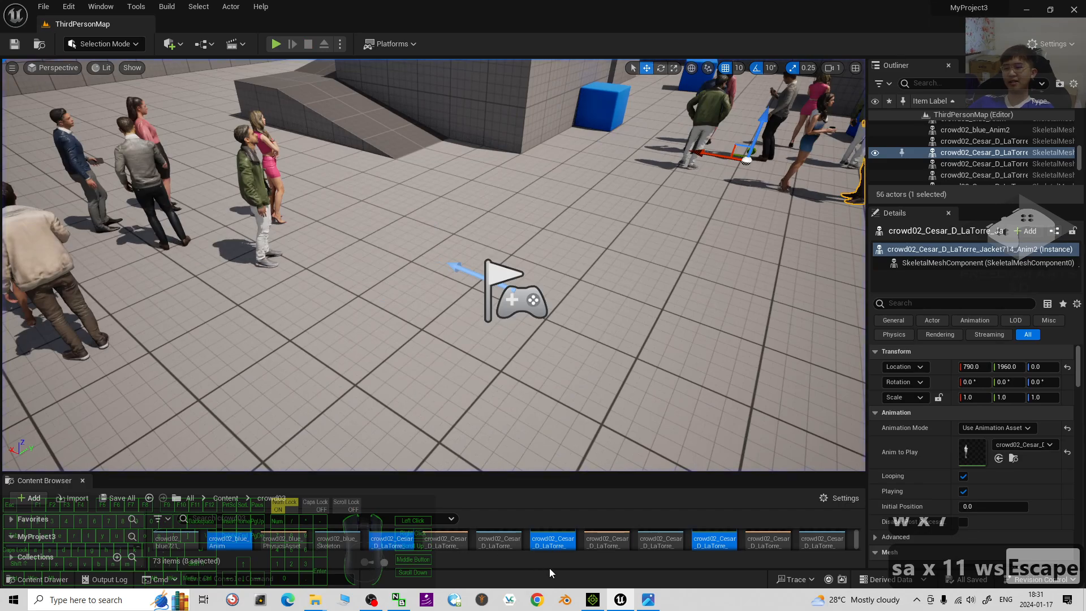
- Switch to iClone 8, stop the crowd animation playback and start a new empty project
left_click(592, 599)
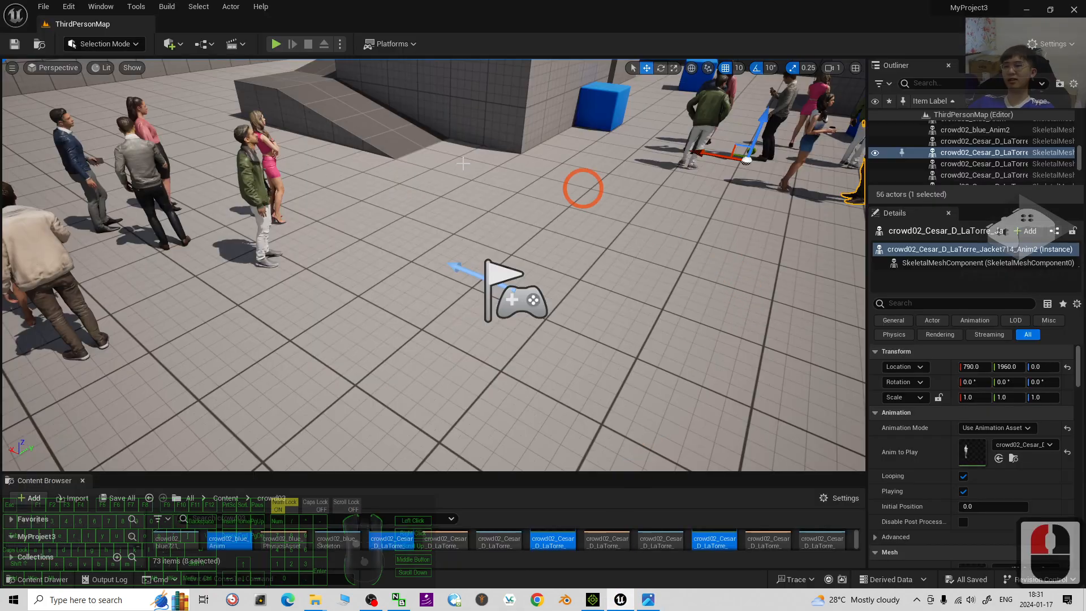
scroll(580, 177, "down", 5)
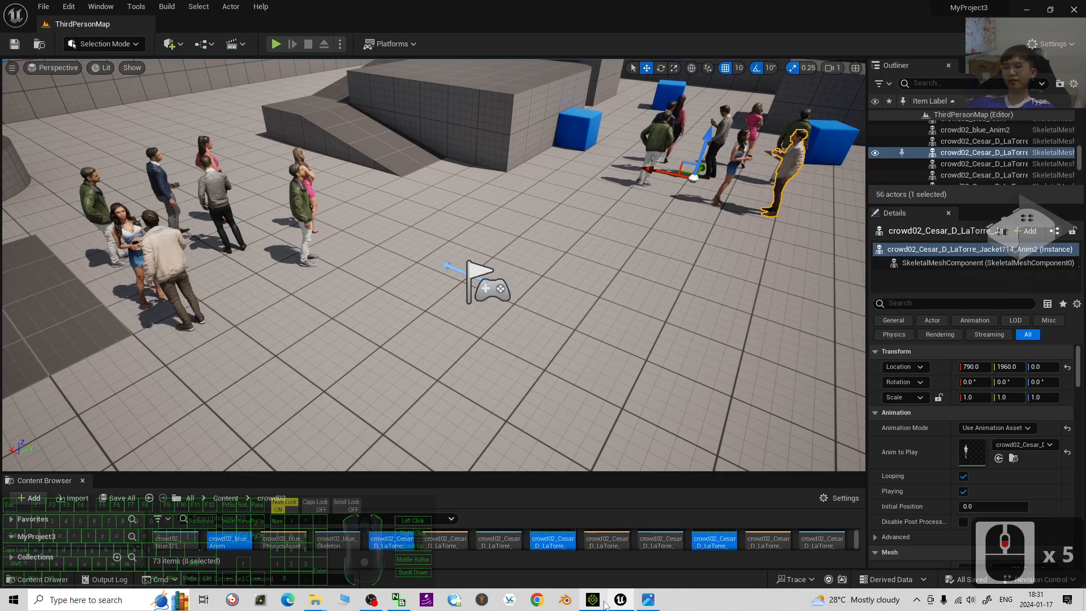
left_click(1076, 9)
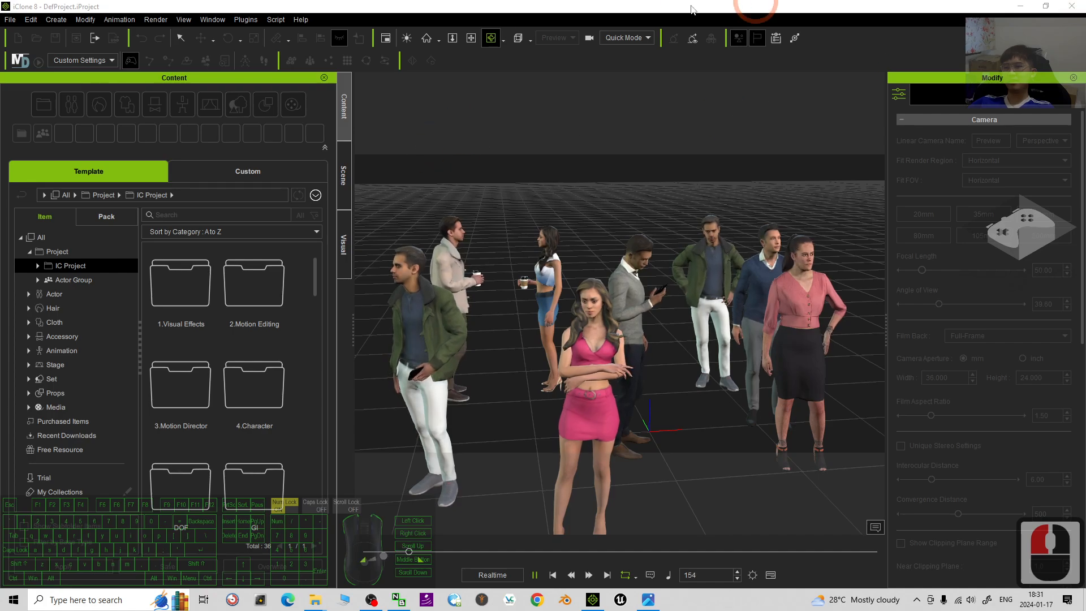
left_click(8, 20)
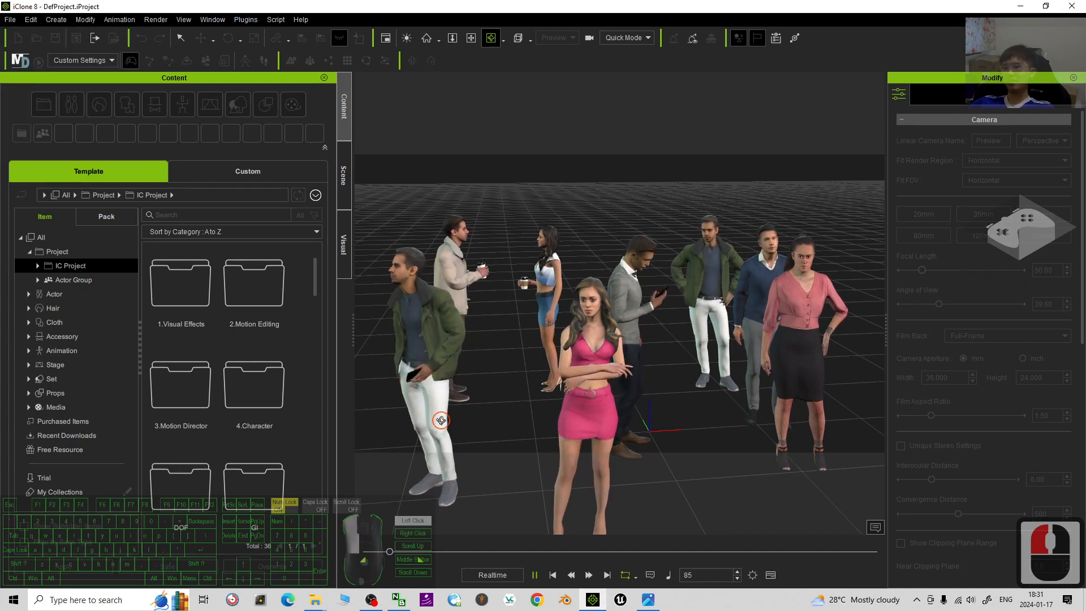
left_click(534, 575)
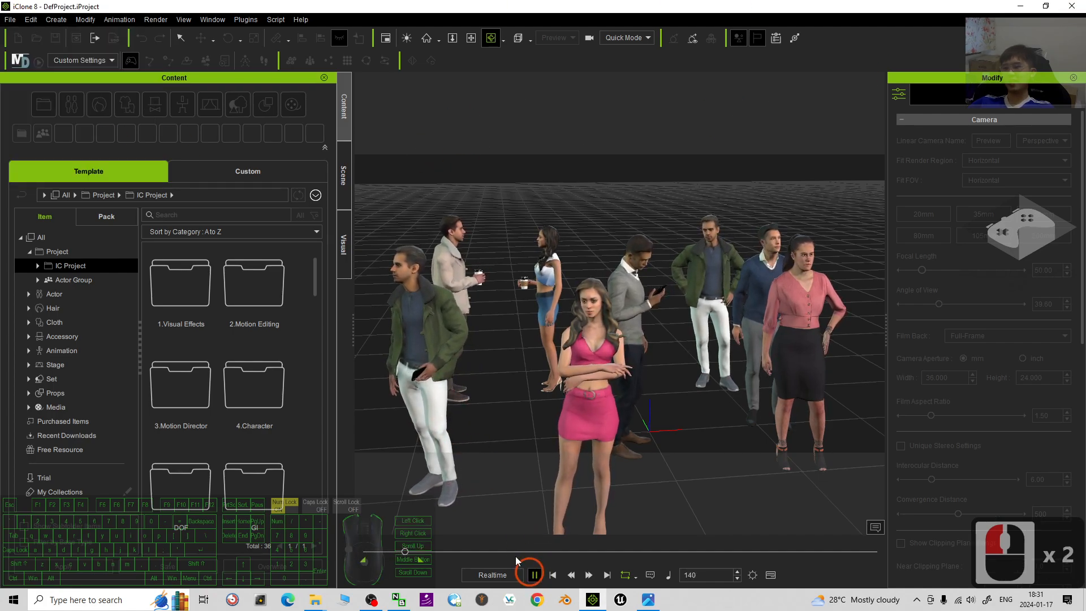
left_click(10, 19)
left_click(20, 35)
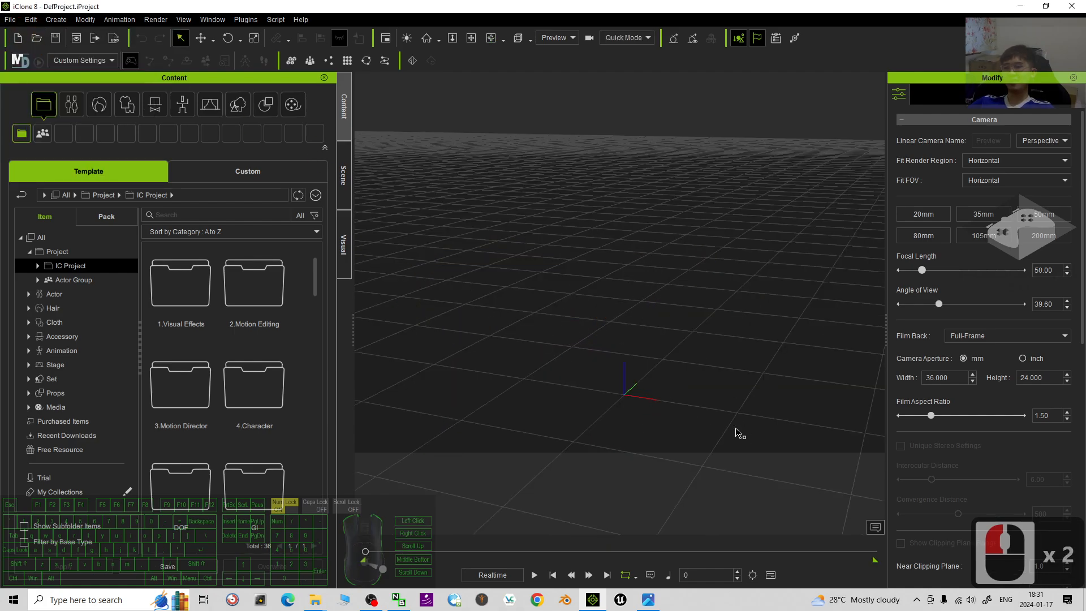
left_click(1021, 10)
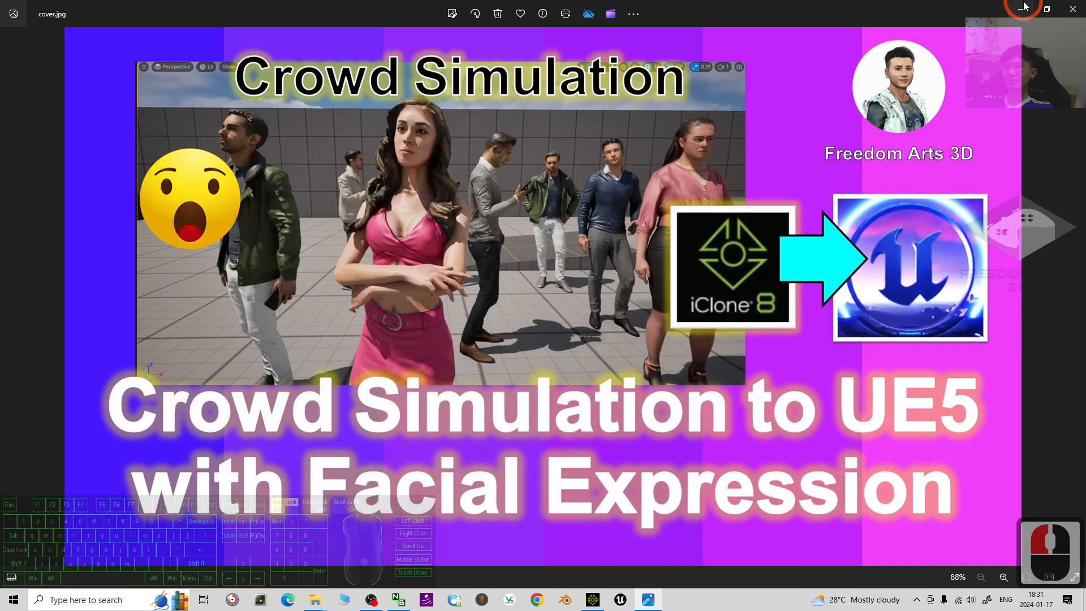
left_click(1013, 10)
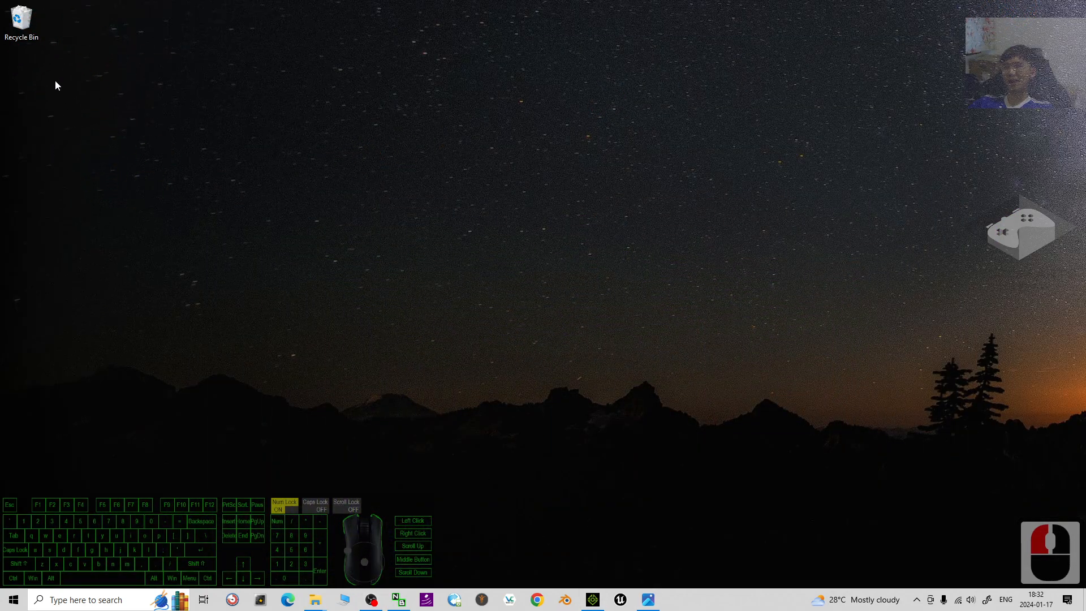
left_click_drag(45, 73, 150, 216)
left_click_drag(162, 64, 5, 297)
left_click(345, 328)
- Return to iClone and open the Actor Group pack from the Project template packs
left_click(594, 600)
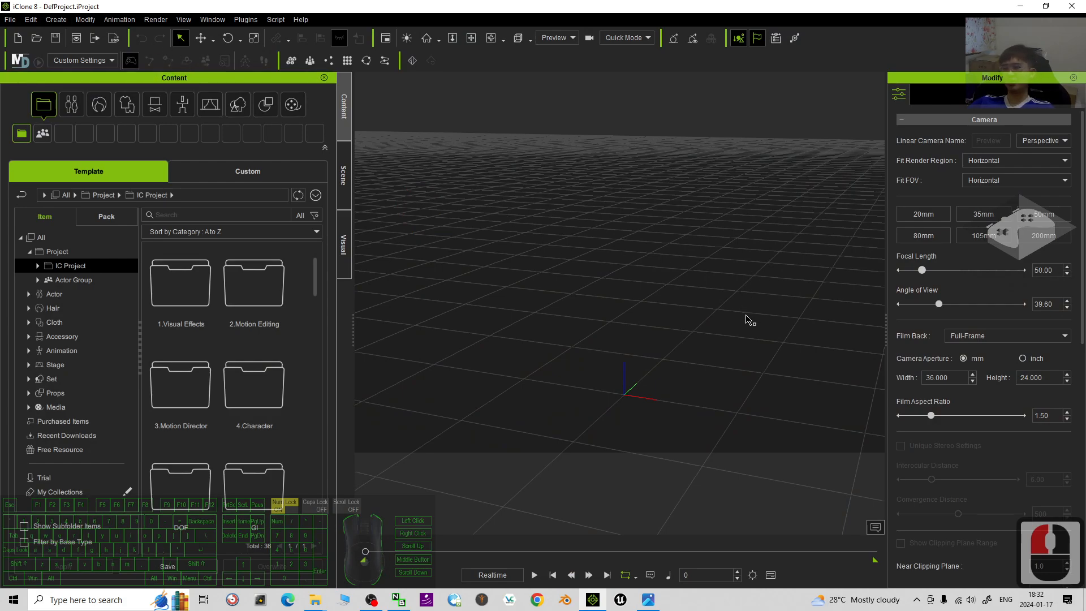
left_click(92, 222)
left_click(52, 251)
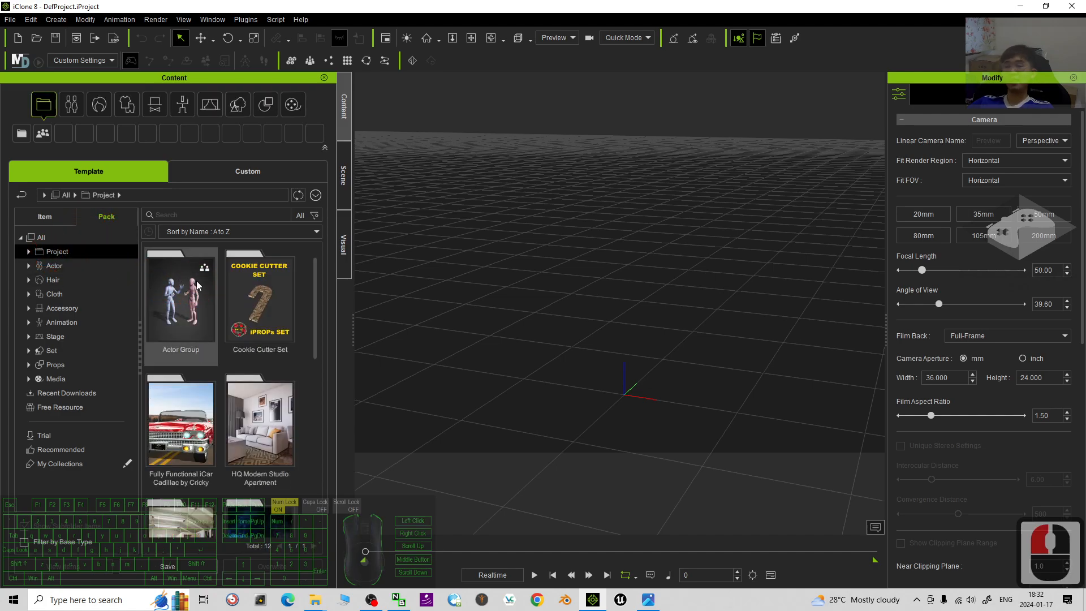
double_click(174, 280)
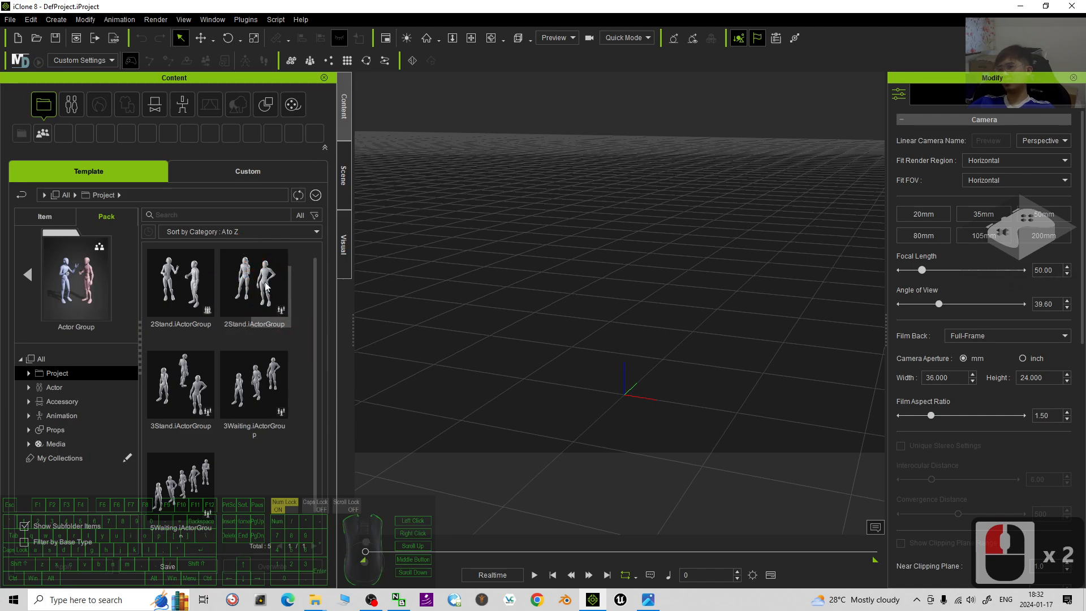
- Add the first 2Stand actor group, with the two figures in conversation, to the empty scene
left_click(205, 284)
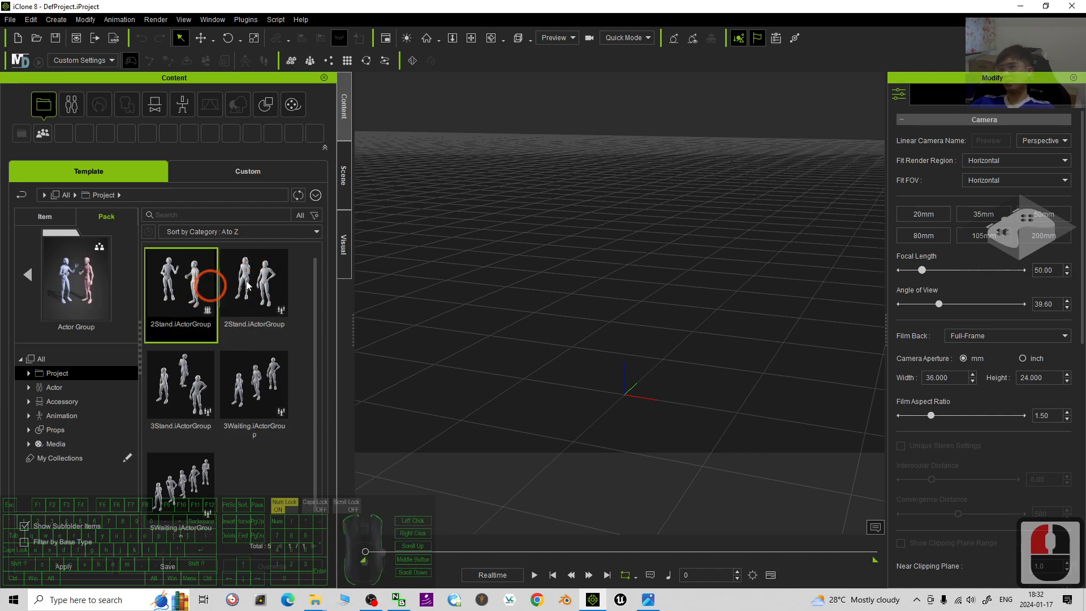
left_click(260, 392)
left_click(259, 388)
left_click(249, 484)
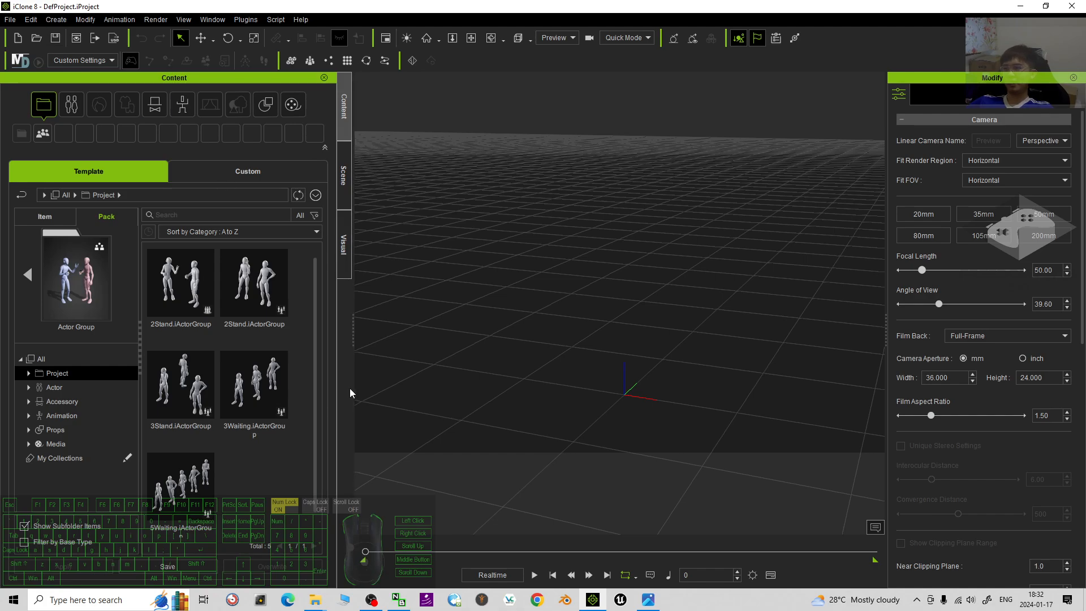
double_click(181, 285)
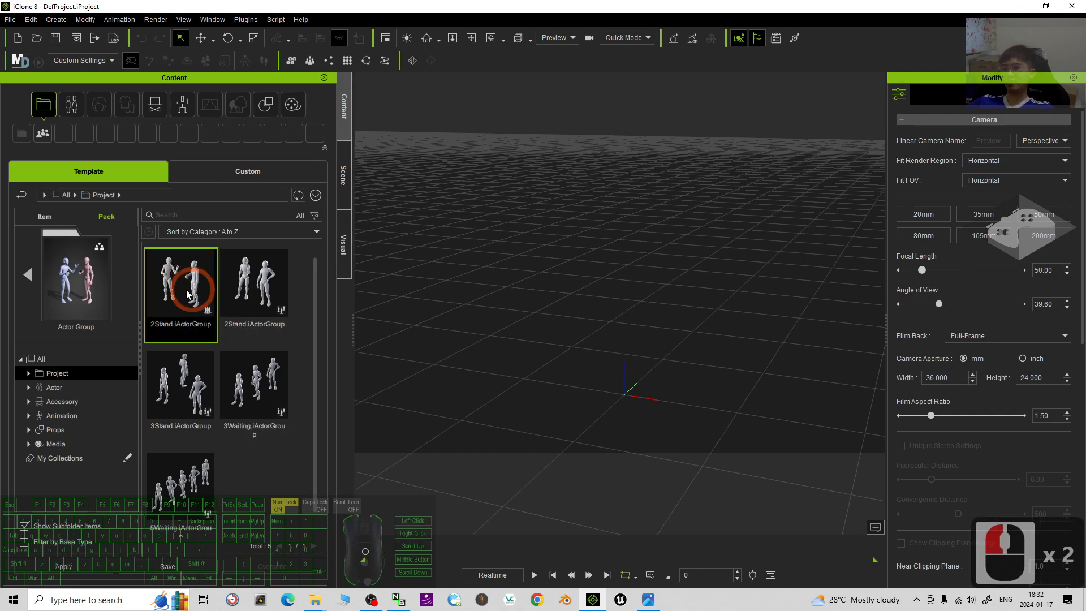
left_click_drag(172, 278, 490, 331)
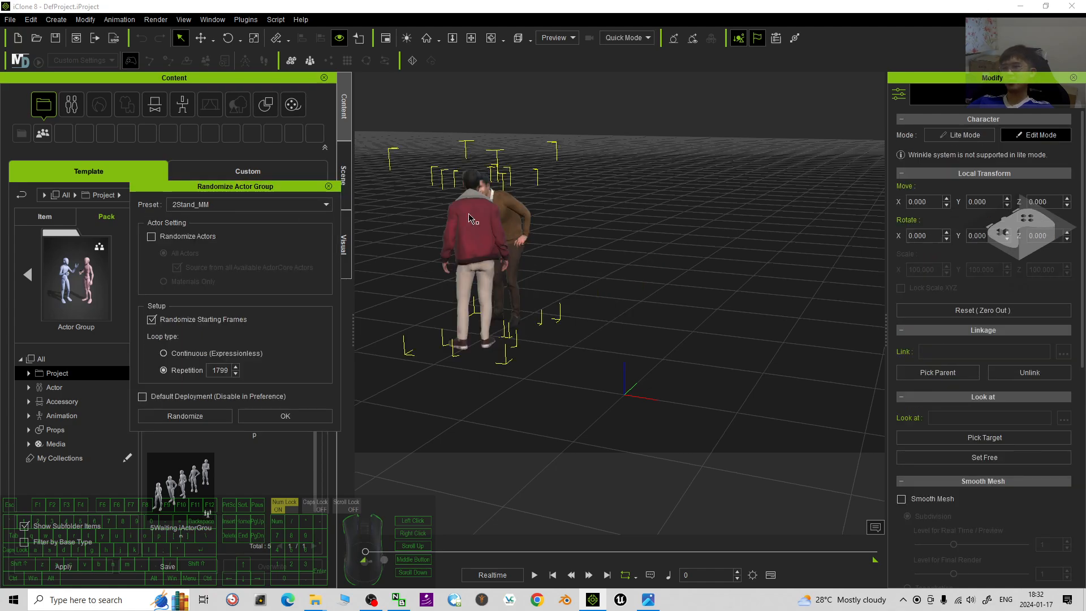
- Set the actor group's preset to 2Stand_FF, enable Randomize Actors, and randomize the group
scroll(470, 219, "up", 8)
left_click_drag(452, 216, 683, 291)
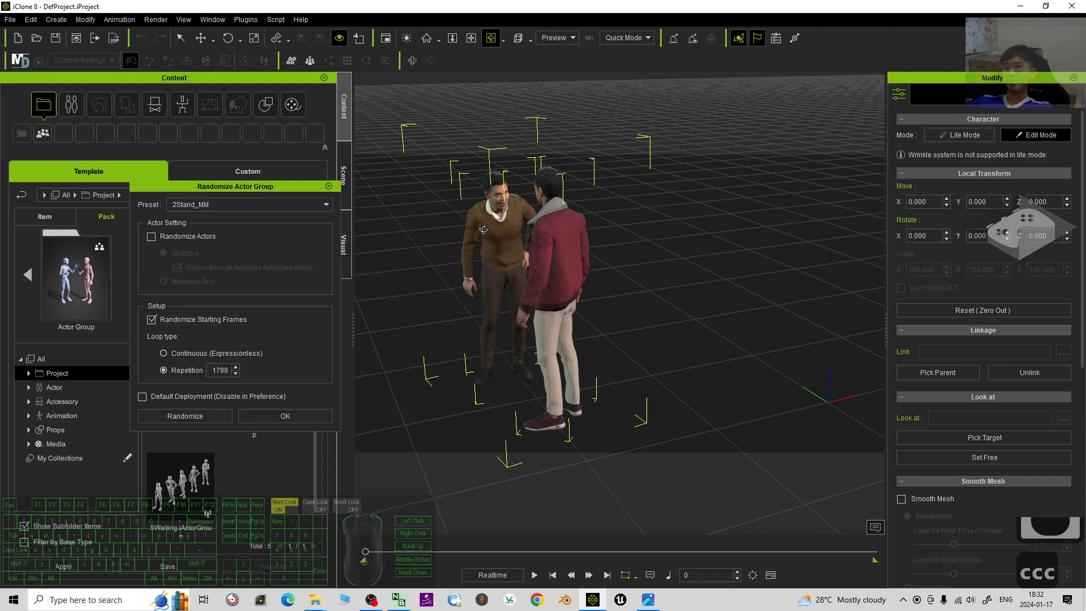
left_click(239, 204)
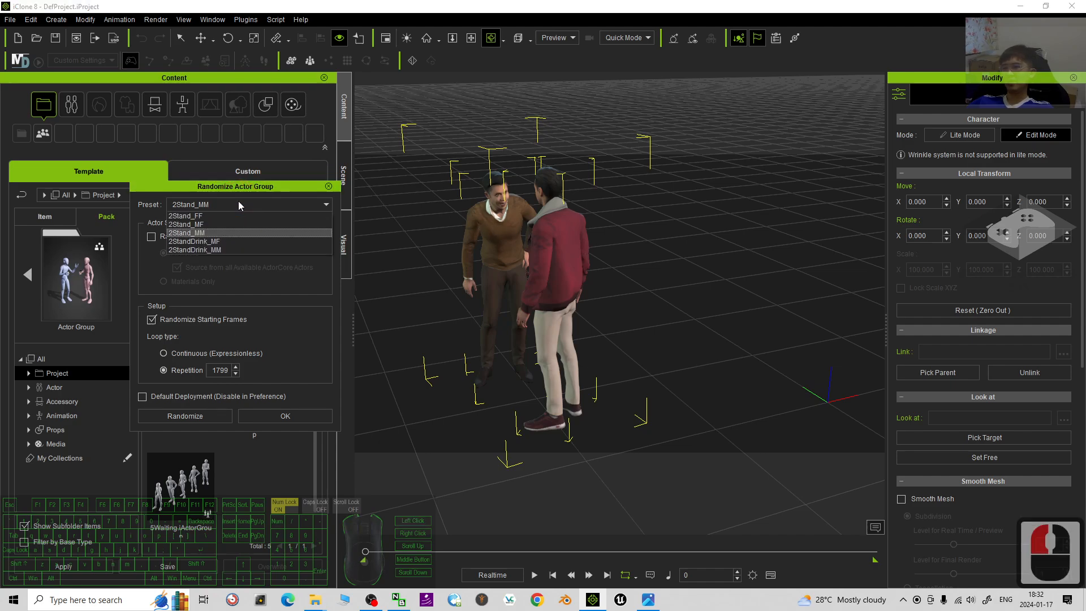
left_click(209, 215)
left_click(178, 421)
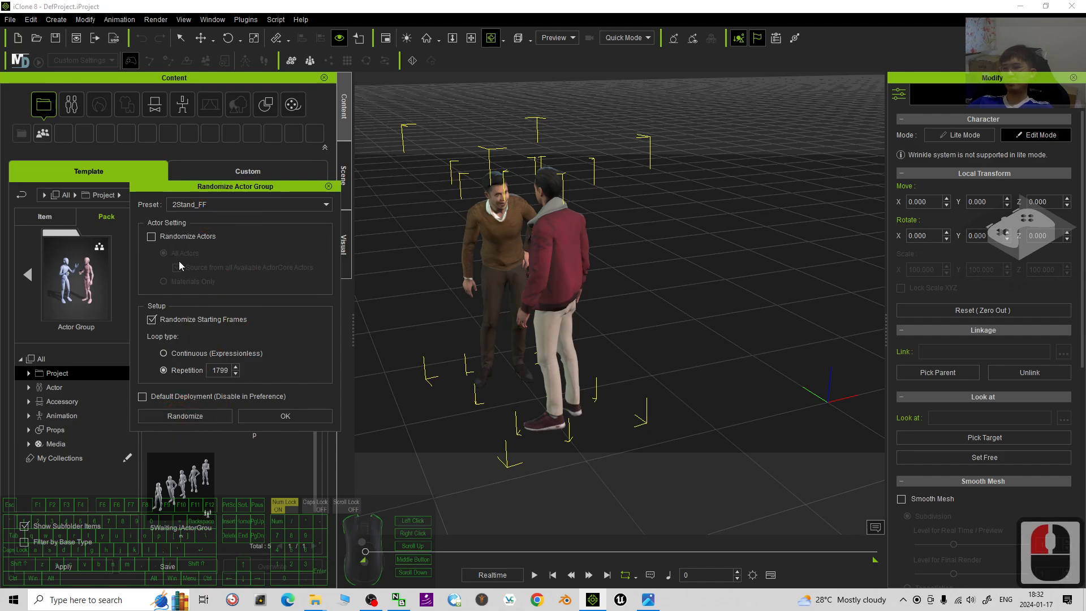
left_click(170, 236)
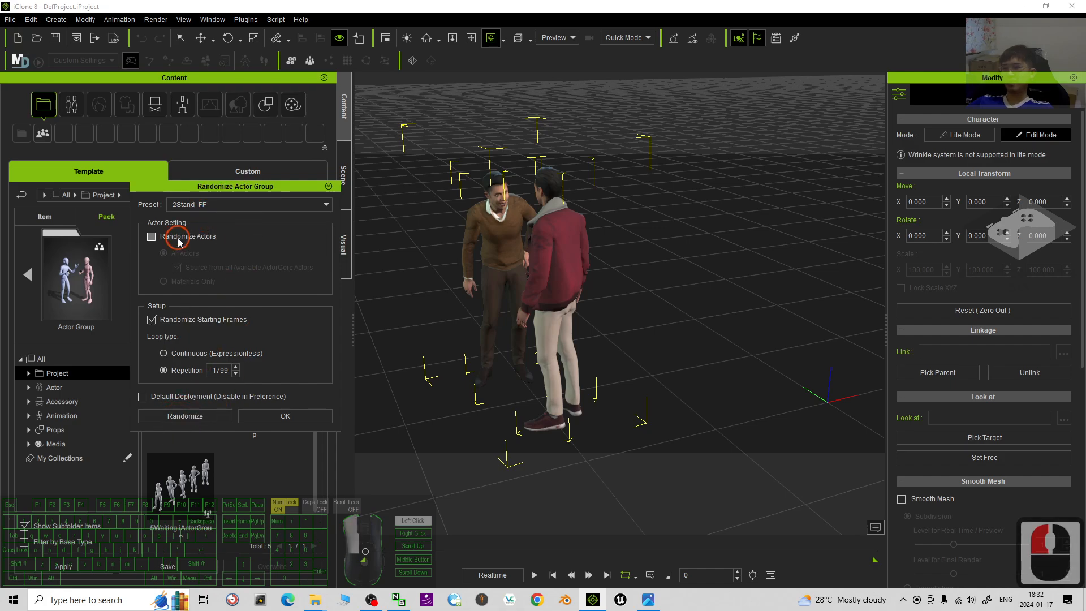
left_click(176, 415)
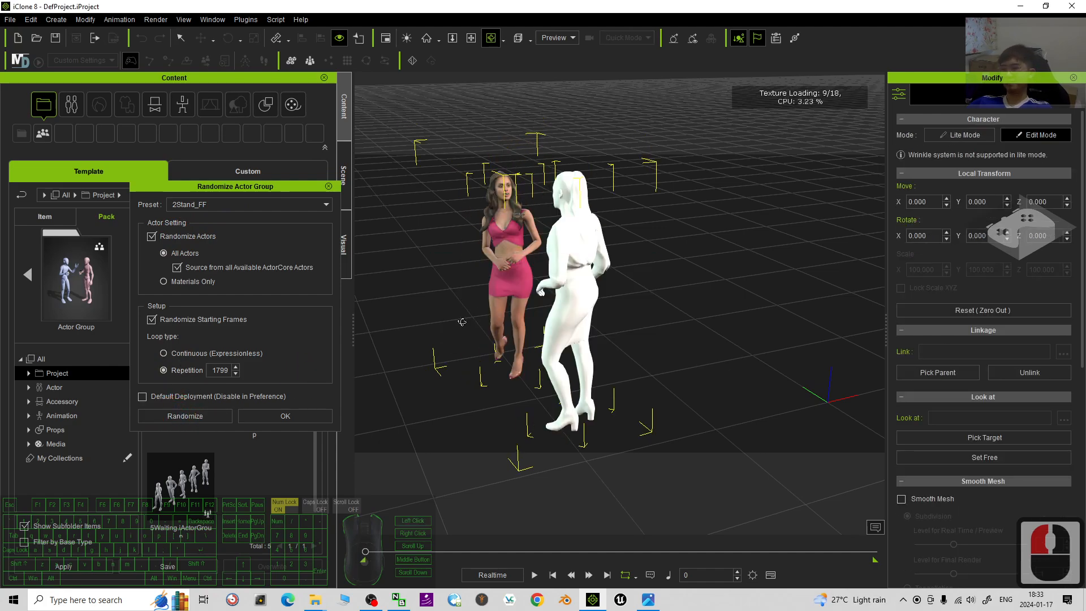
- Play the animation and examine the facial expression of the woman in the pink blouse up close
scroll(525, 243, "up", 5)
key("c")
left_click_drag(525, 244, 805, 277)
scroll(597, 199, "up", 3)
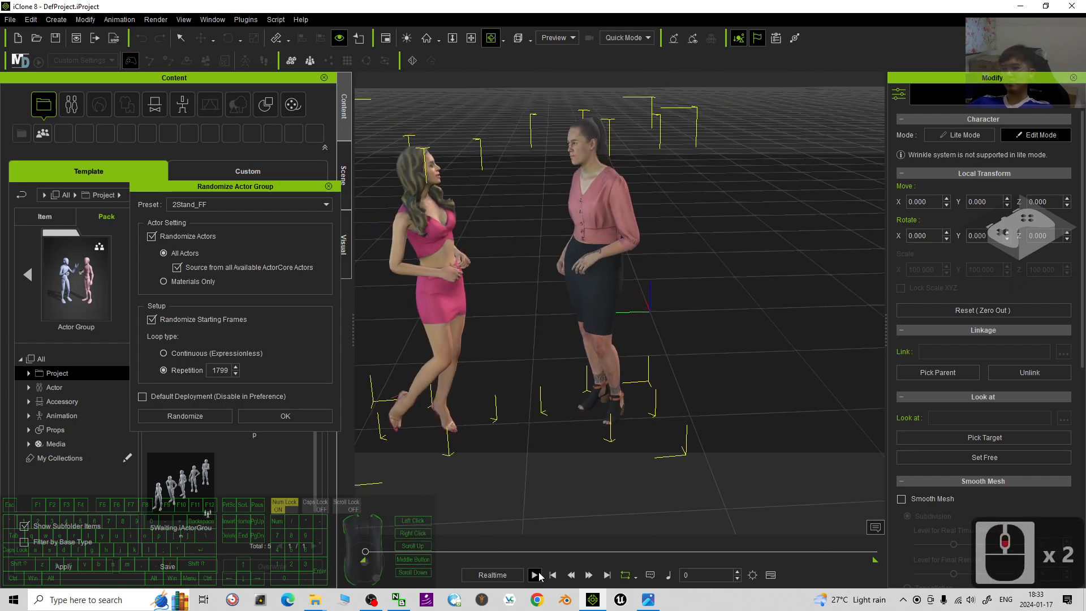
left_click(535, 576)
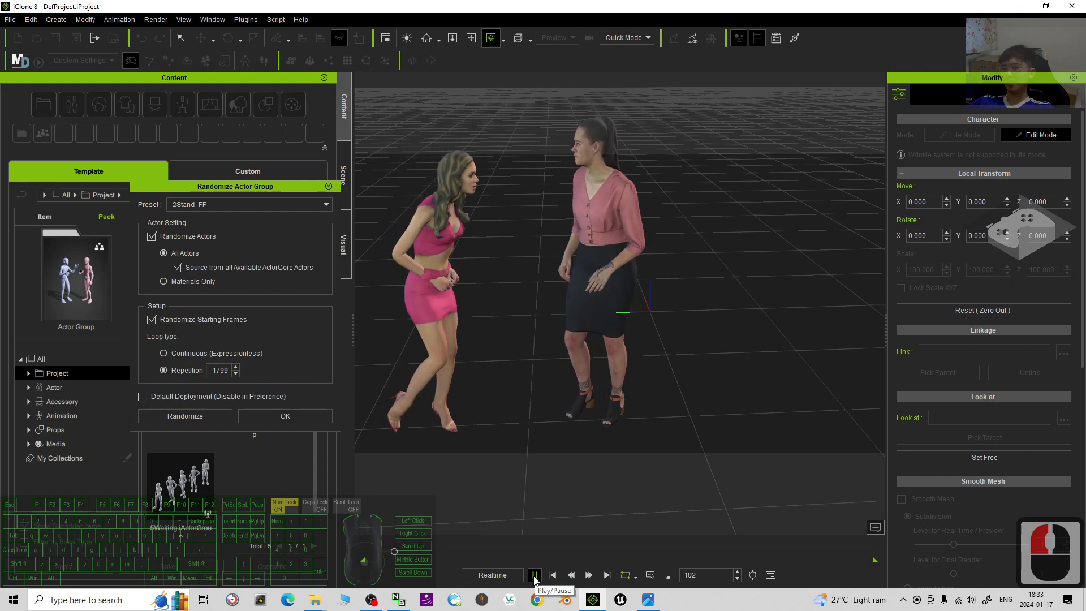
scroll(530, 164, "up", 5)
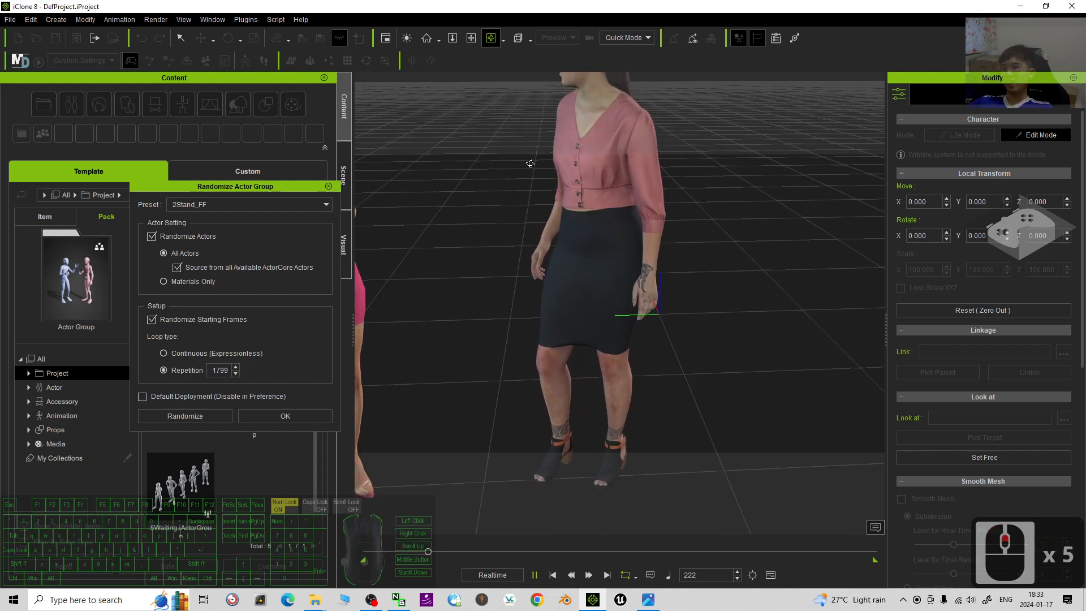
scroll(566, 390, "up", 12)
scroll(727, 200, "up", 4)
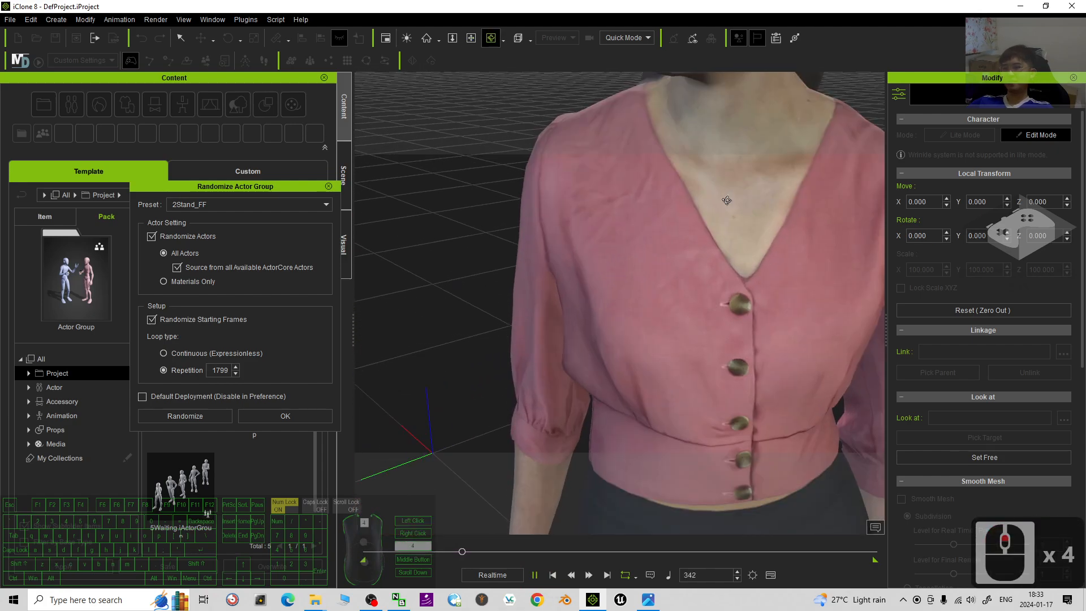
key("x")
left_click_drag(727, 200, 525, 202)
key("c")
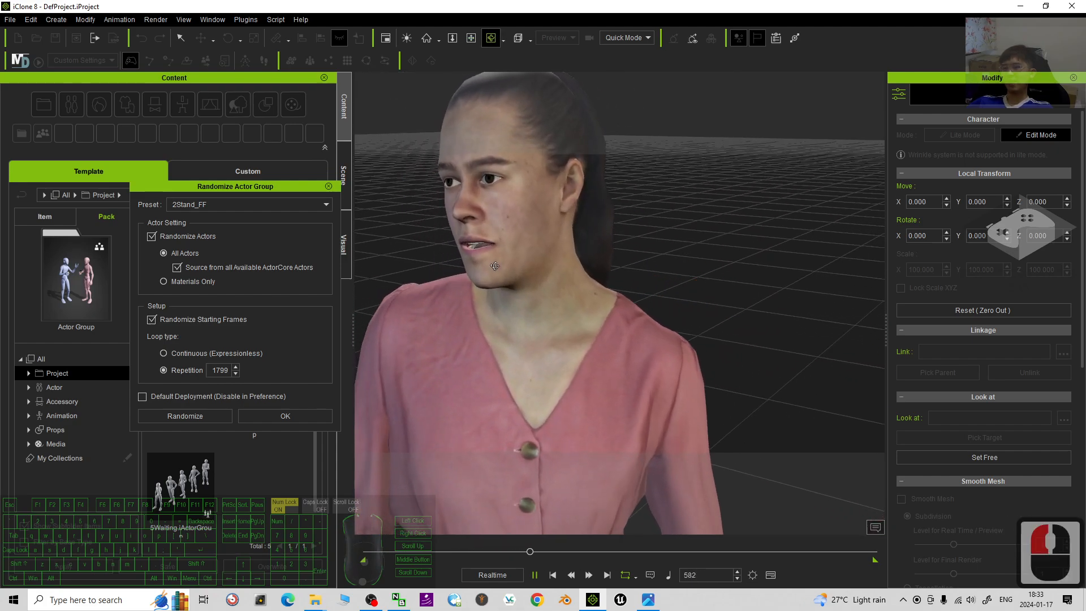
- Examine the conversation and the facial expression of the long-haired woman in the pink outfit during playback
scroll(495, 266, "down", 11)
key("x")
key("c")
left_click_drag(495, 266, 571, 292)
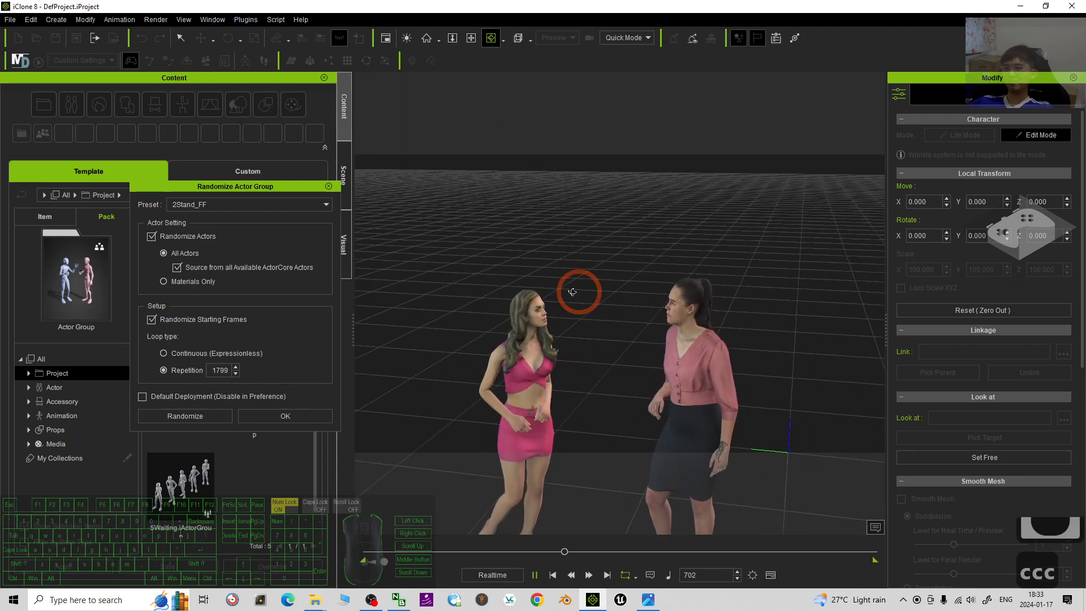
scroll(509, 293, "up", 11)
key("x")
left_click_drag(483, 317, 504, 337)
key("c")
scroll(456, 322, "up", 4)
scroll(456, 323, "down", 2)
key("x")
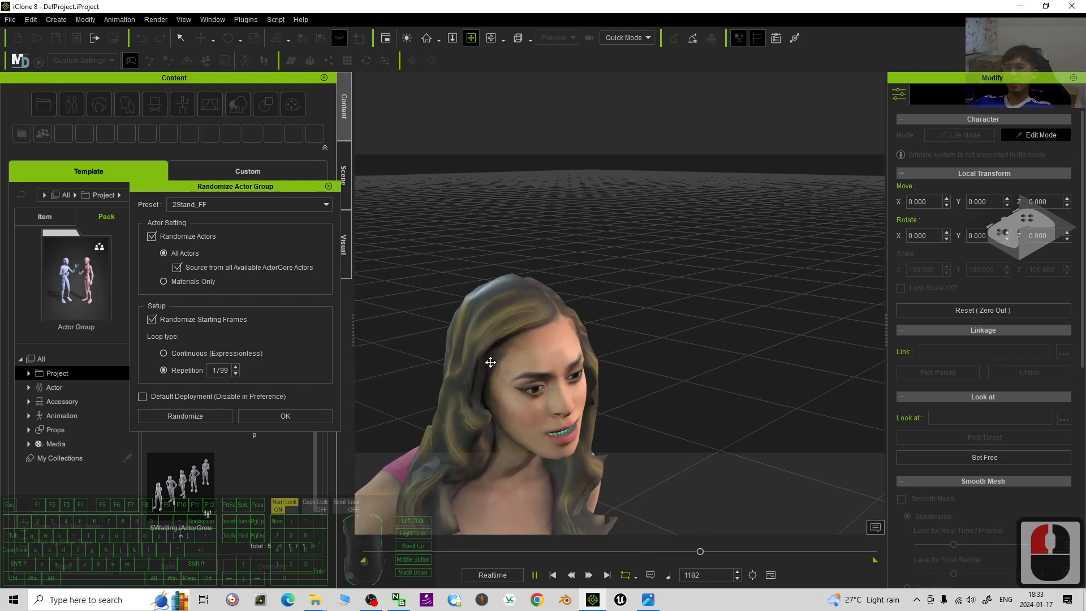
- Stop the playback of the two women's conversation and close the actor group's randomization settings
scroll(599, 381, "down", 7)
key("c")
left_click_drag(599, 381, 693, 318)
key("x")
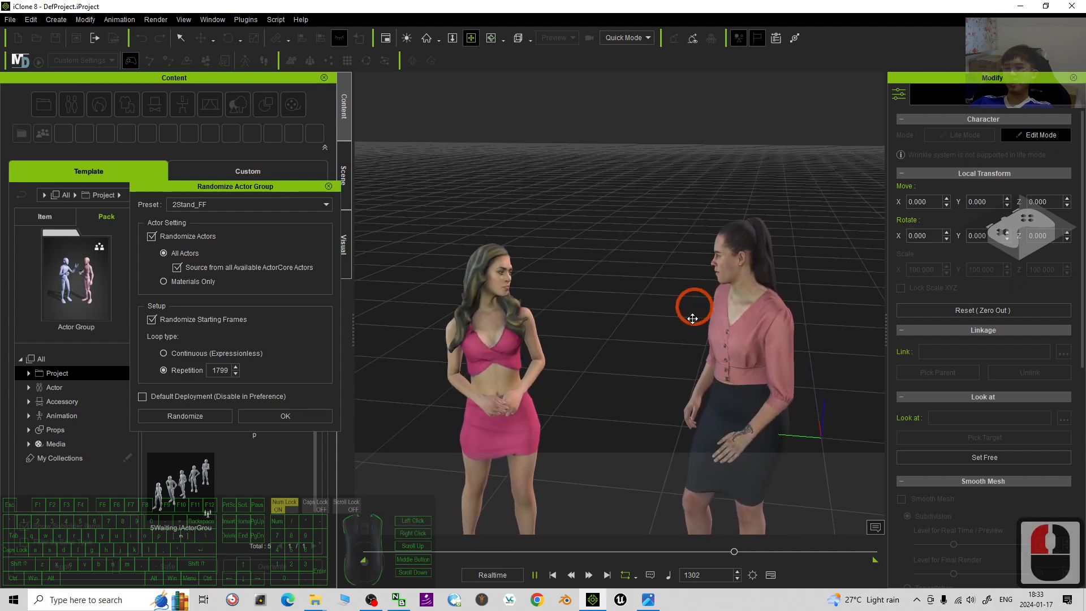
left_click(533, 574)
scroll(620, 323, "down", 16)
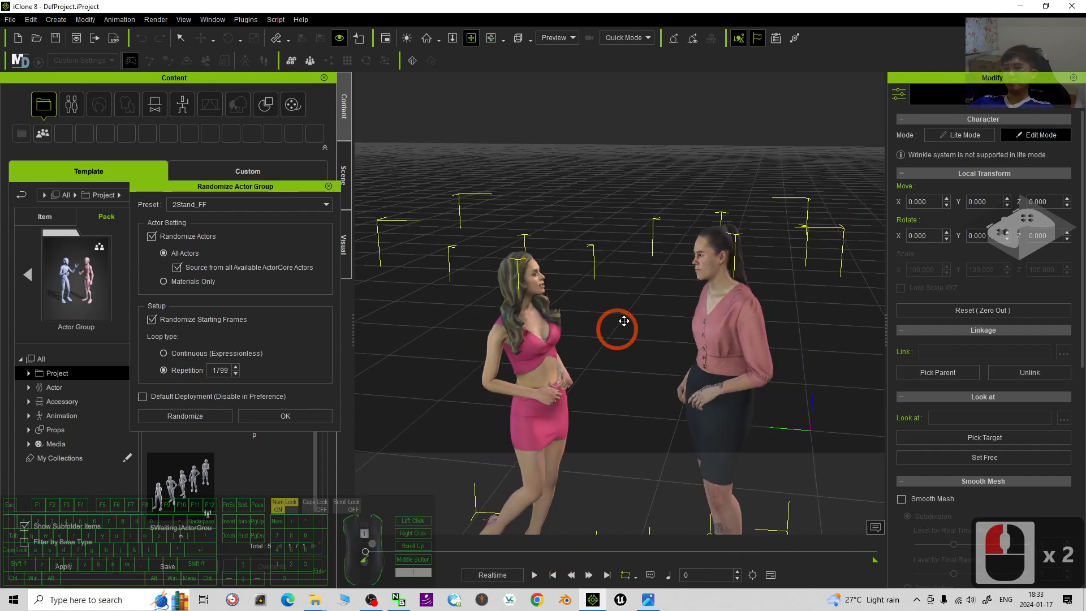
left_click_drag(673, 359, 557, 273)
double_click(328, 186)
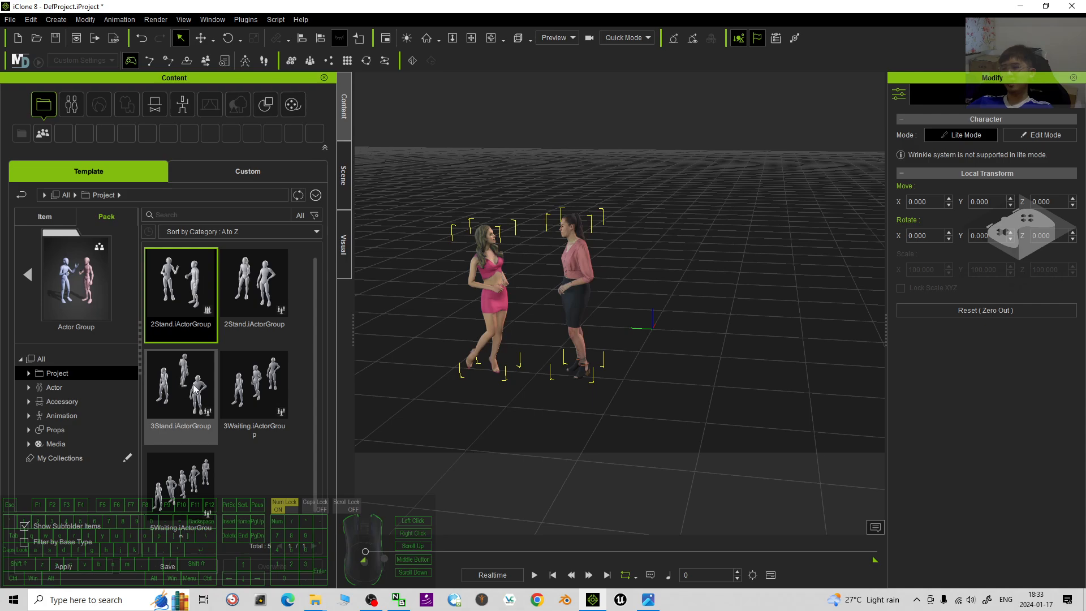
- Add the 3Stand actor group beside the two women, enable Randomize Actors, randomize the group, and close its settings
left_click_drag(168, 403, 678, 327)
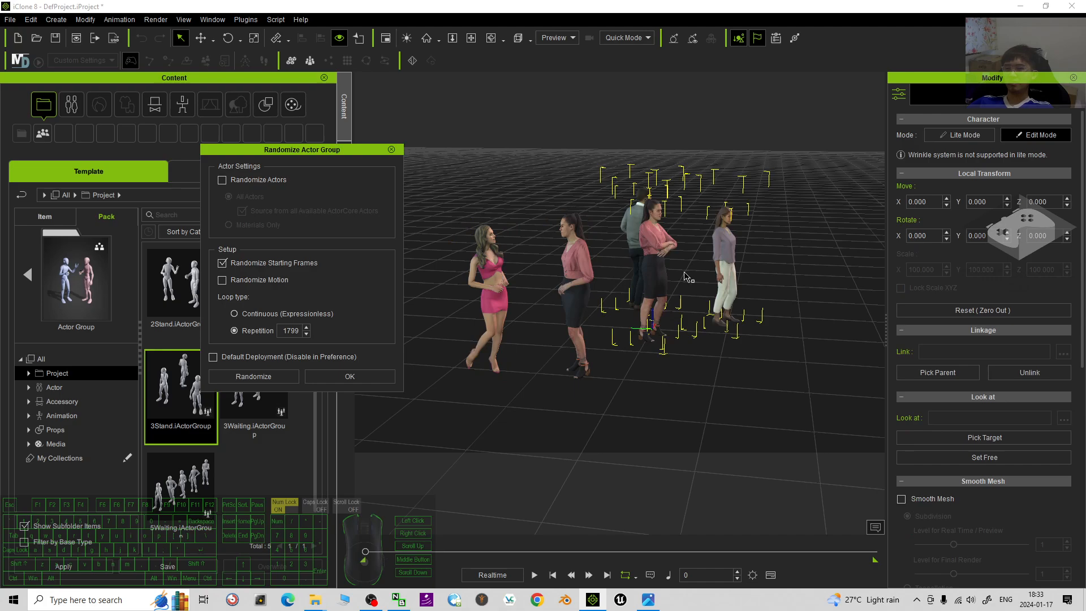
scroll(667, 210, "up", 9)
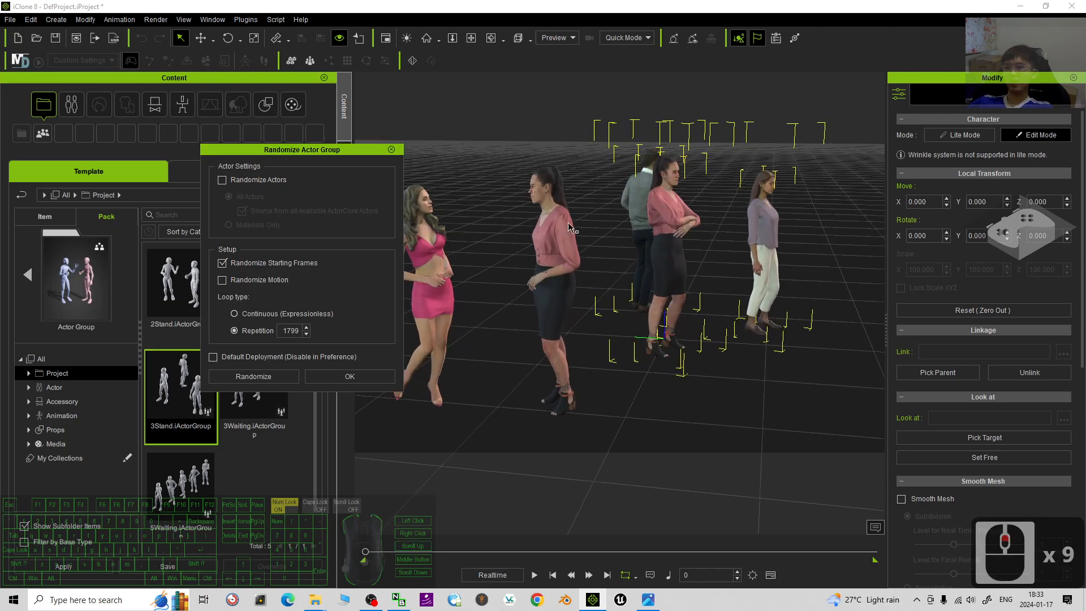
left_click(229, 180)
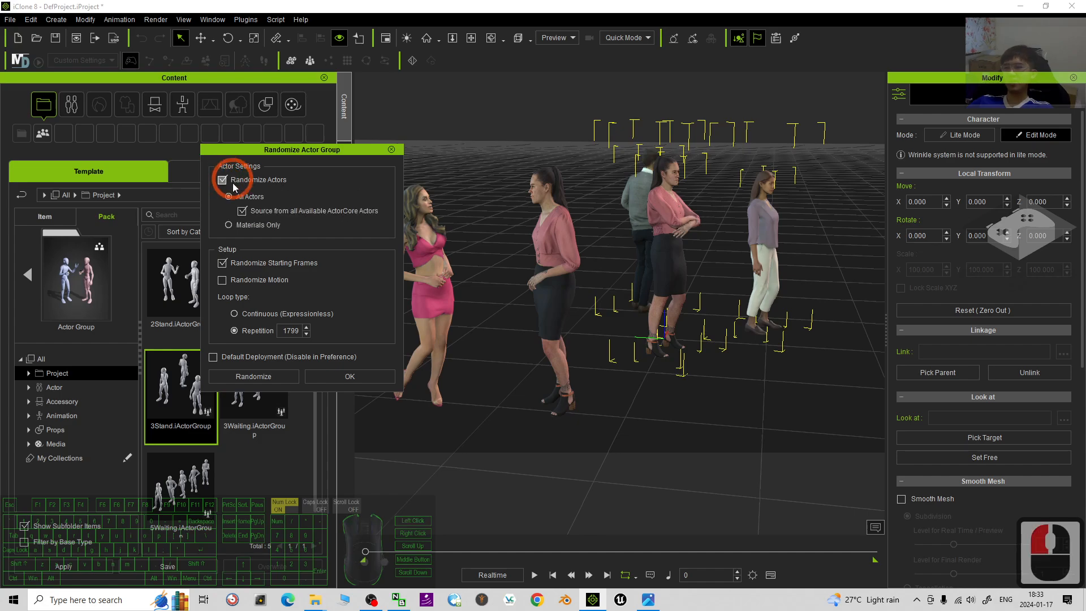
left_click(260, 375)
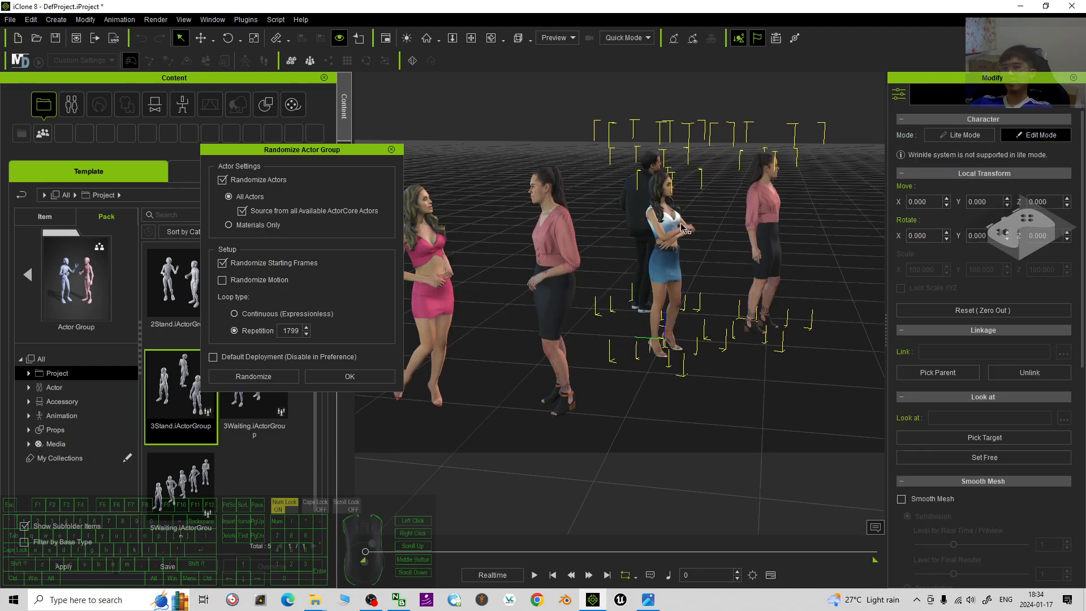
left_click_drag(713, 214, 497, 234)
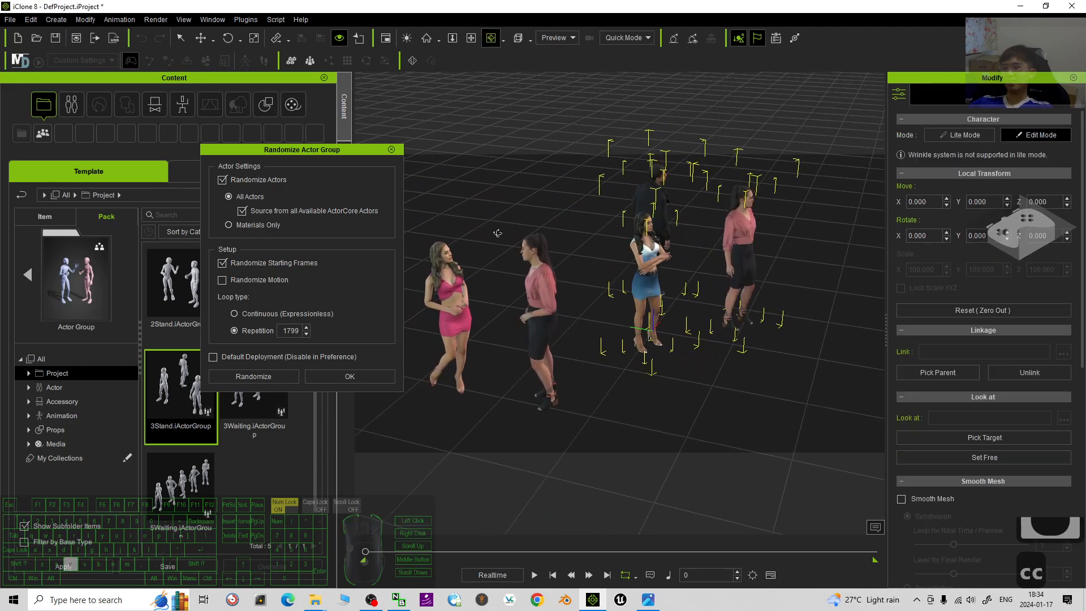
left_click(391, 149)
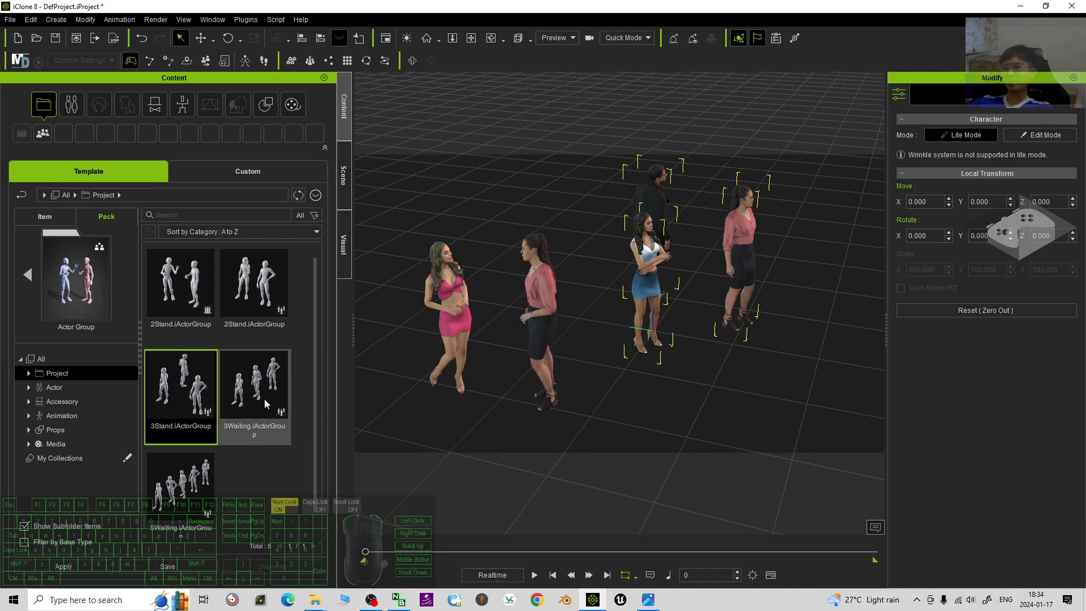
- Add the 3Waiting actor group next to the standing trio and accept its default randomization settings
left_click_drag(264, 399, 831, 365)
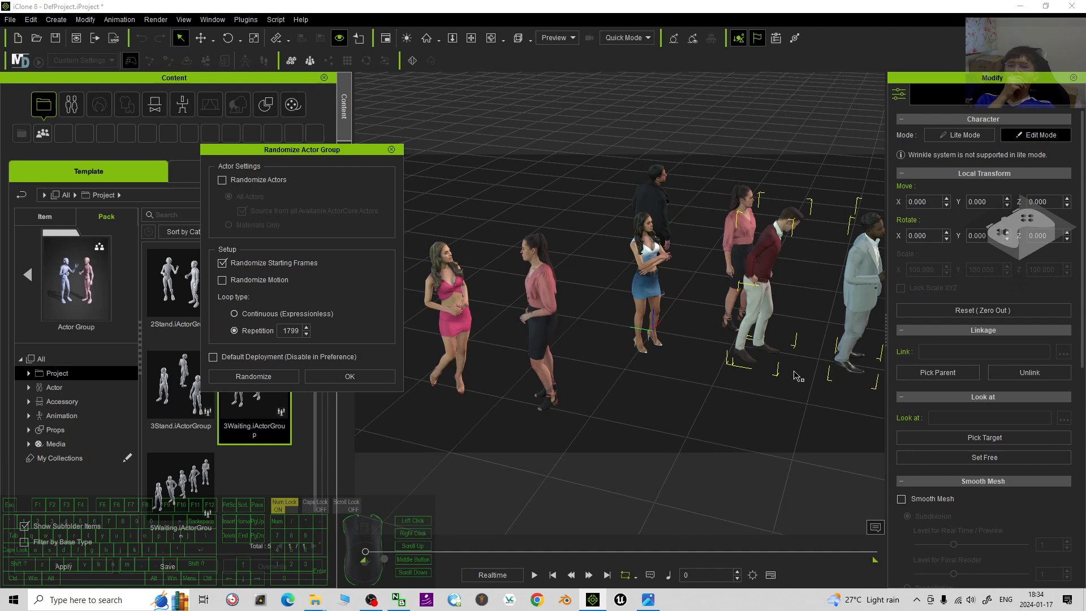
scroll(749, 382, "down", 18)
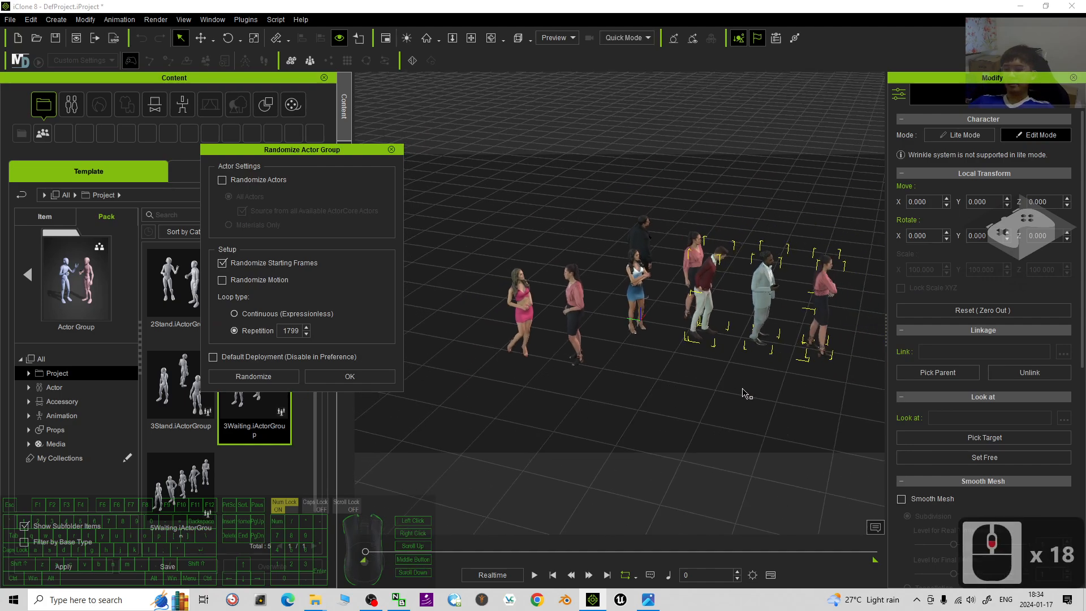
key("w")
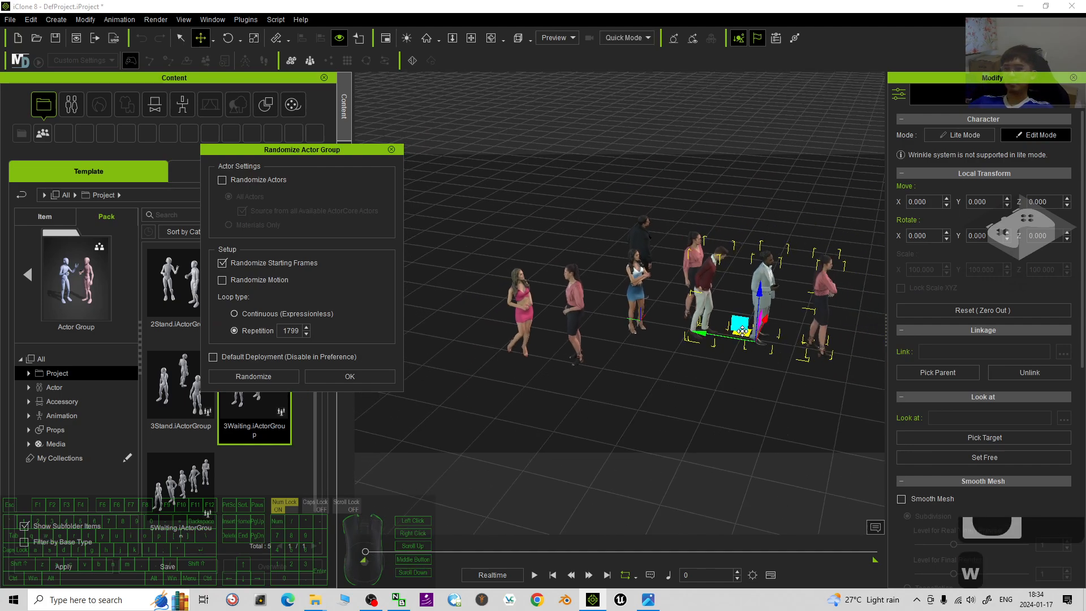
left_click(707, 352)
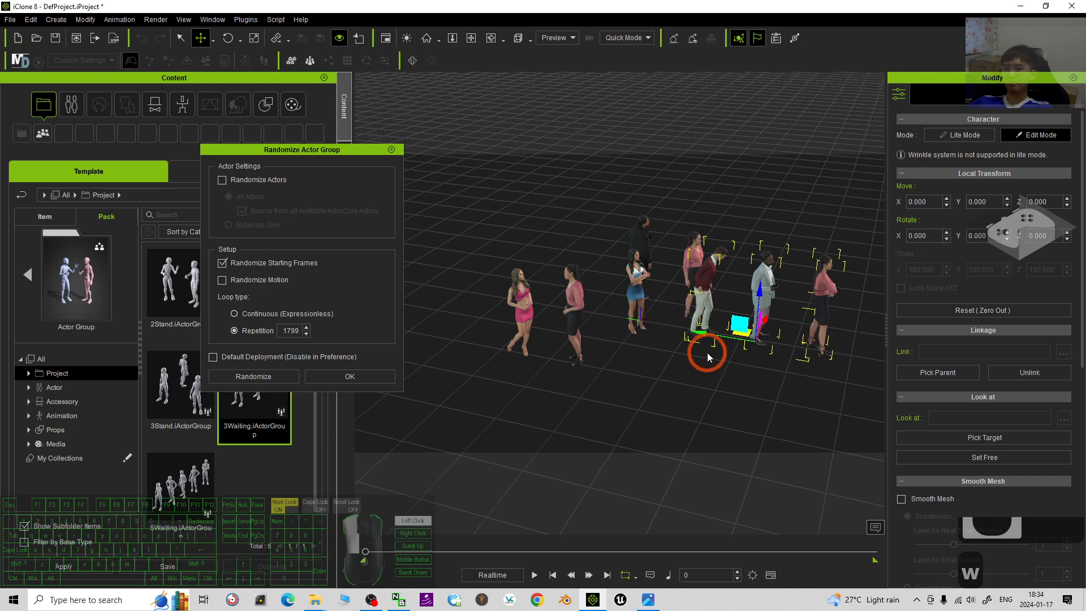
scroll(769, 332, "up", 5)
key("x")
left_click_drag(620, 341, 622, 314)
key("c")
left_click(350, 375)
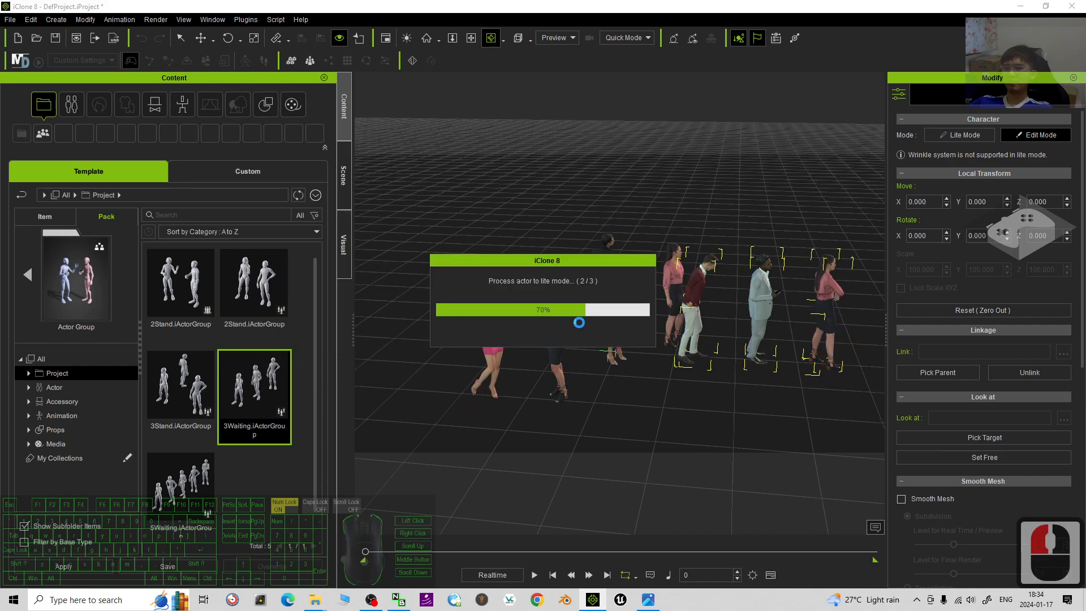
- Move the 3Waiting group across the floor, forward and closer to the other actors
key("w")
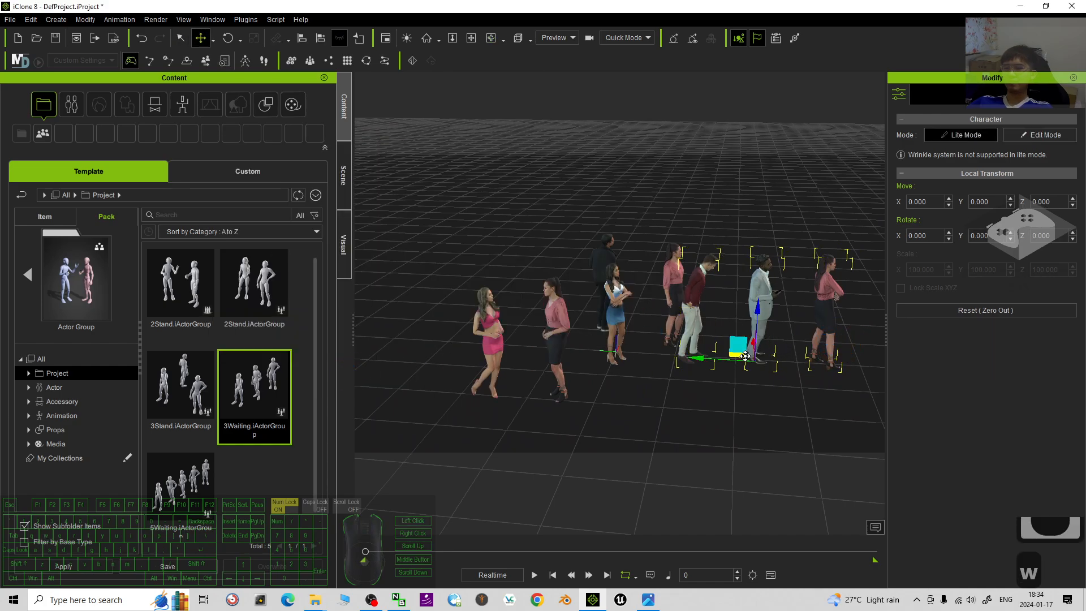
left_click_drag(745, 355, 715, 386)
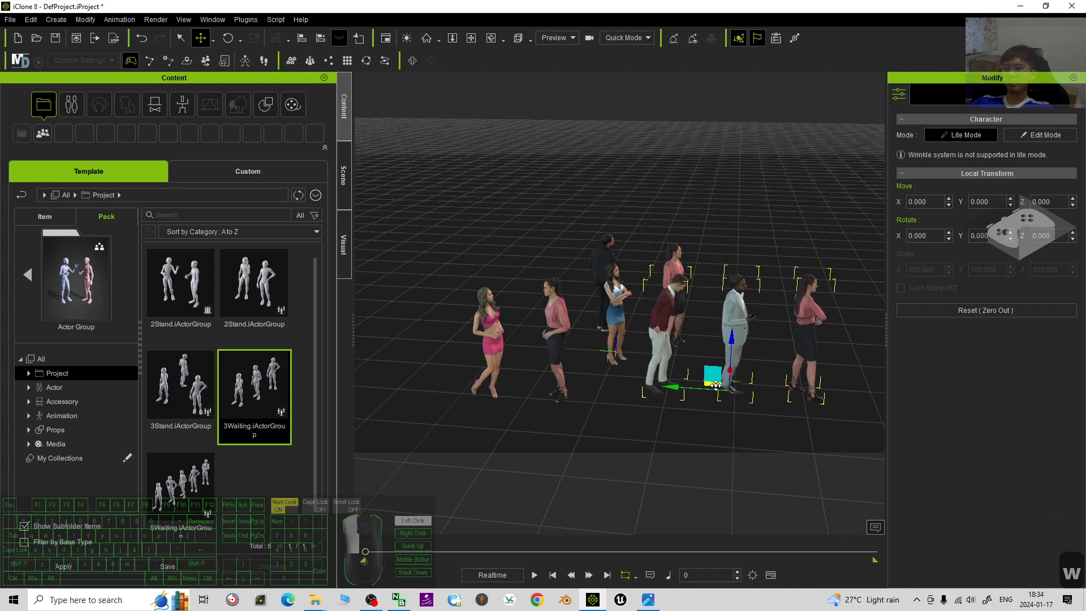
scroll(585, 395, "up", 5)
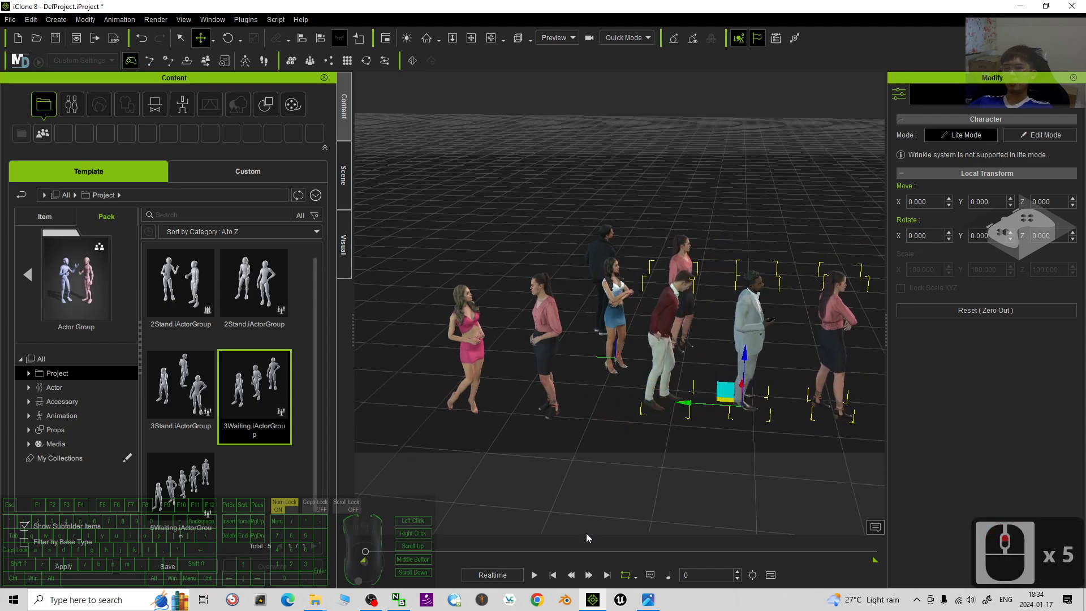
- Play the animation and examine the three actor groups from several sides
left_click(533, 576)
key("x")
key("c")
left_click_drag(656, 343, 932, 317)
key("c")
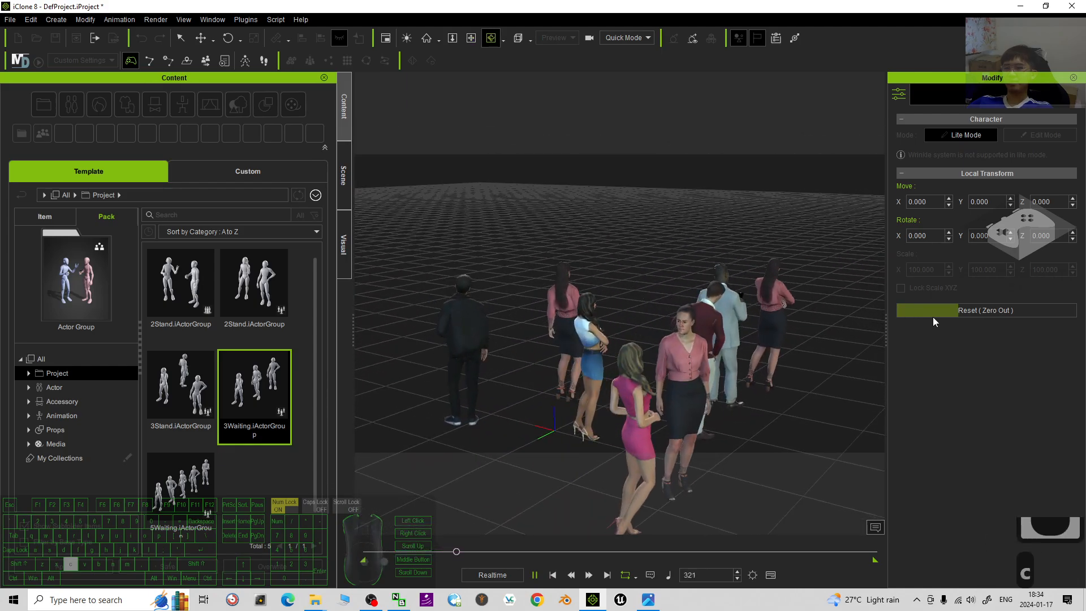
left_click_drag(694, 322, 669, 283)
scroll(717, 257, "up", 12)
key("x")
key("c")
left_click_drag(790, 266, 526, 362)
left_click_drag(714, 299, 749, 426)
scroll(858, 315, "up", 5)
key("c")
key("x")
scroll(750, 426, "up", 3)
key("x")
left_click_drag(432, 256, 475, 298)
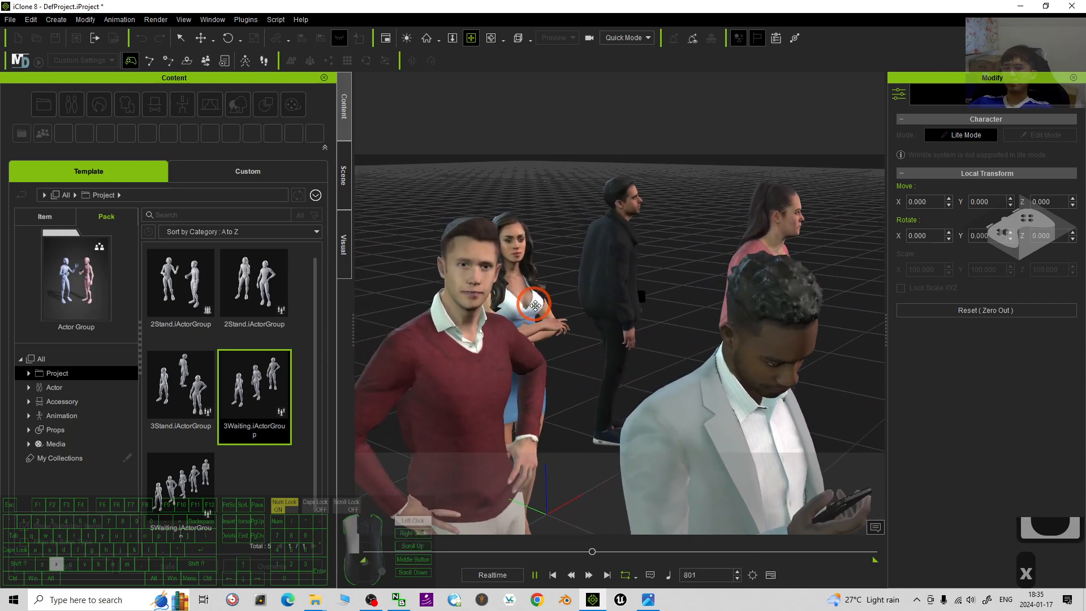
- Examine the faces of the man in the red sweater and the man in the light suit up close during playback
scroll(475, 297, "up", 5)
key("c")
key("x")
left_click_drag(766, 339, 703, 318)
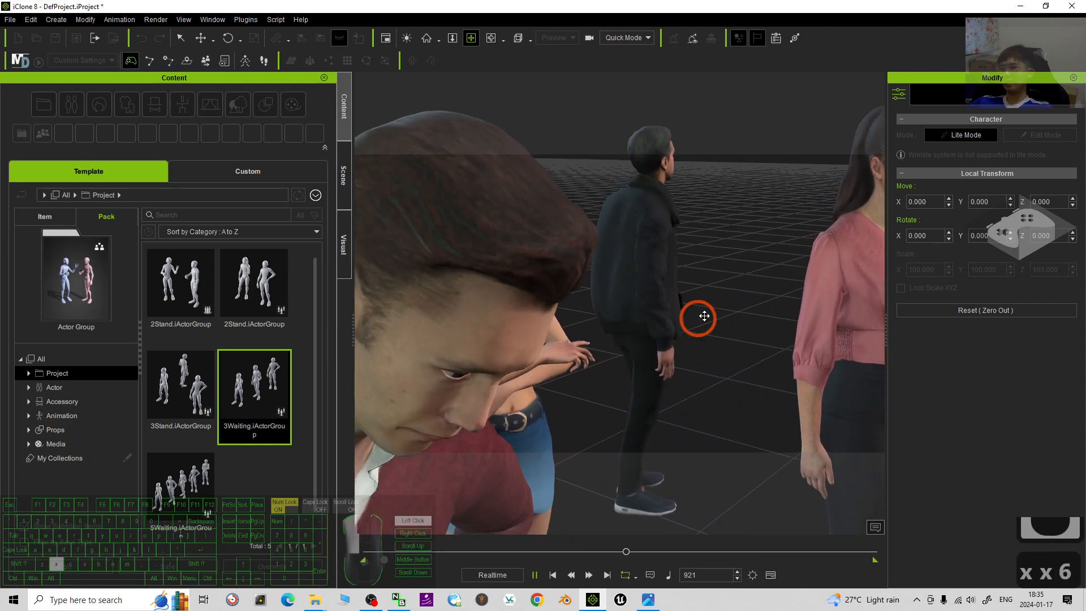
scroll(579, 307, "down", 4)
key("x")
left_click_drag(579, 307, 512, 262)
key("c")
key("x")
left_click_drag(696, 316, 501, 262)
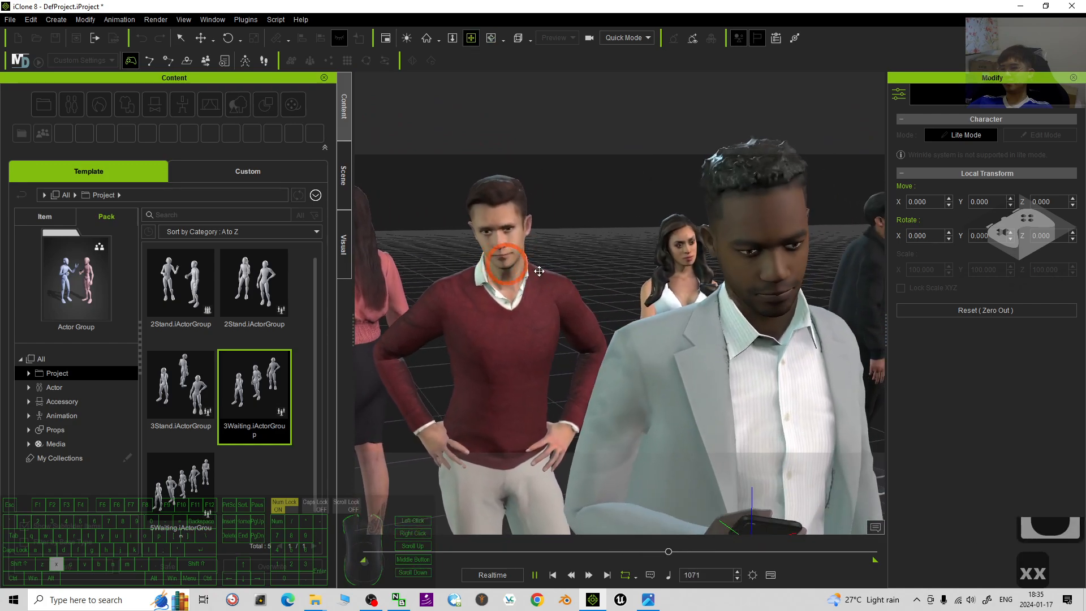
key("x")
key("x")
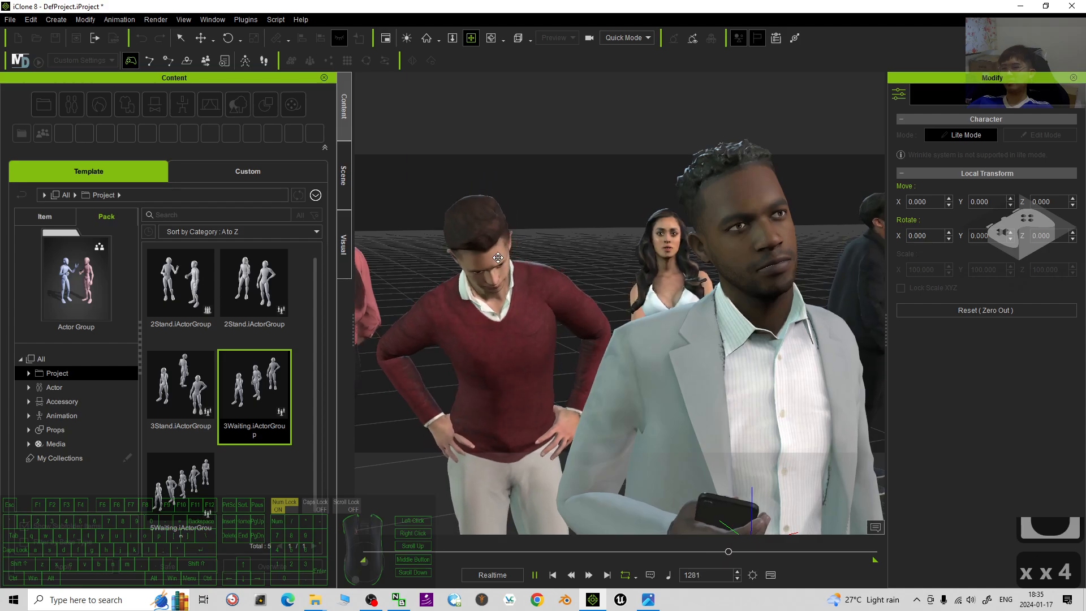
left_click_drag(752, 246, 679, 323)
key("x")
scroll(732, 276, "down", 7)
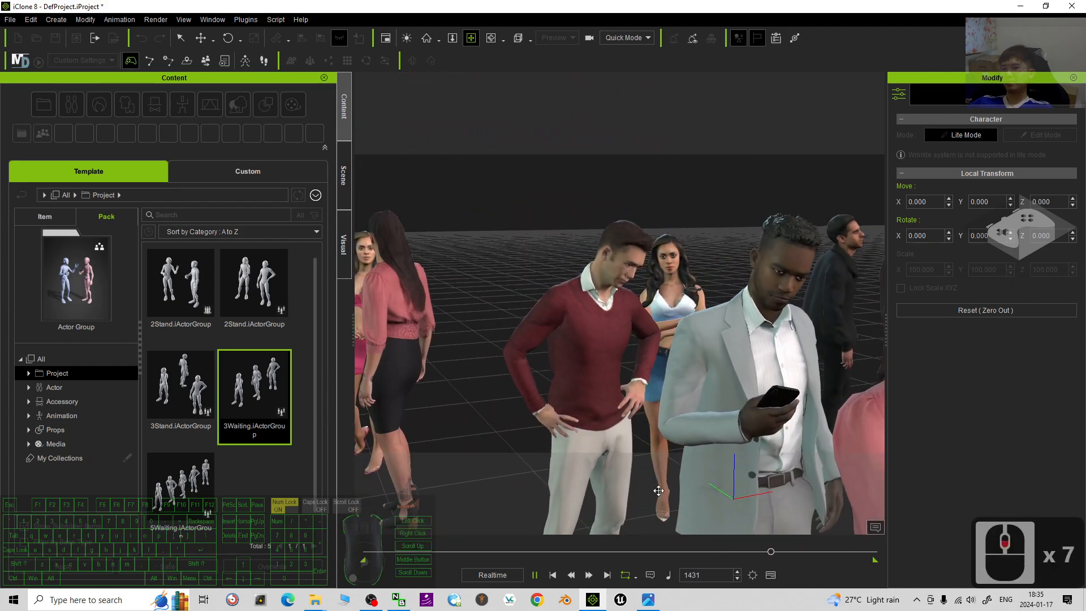
- Stop the playback, return to the first frame, and look over the crowd from above
left_click(535, 574)
left_click(553, 575)
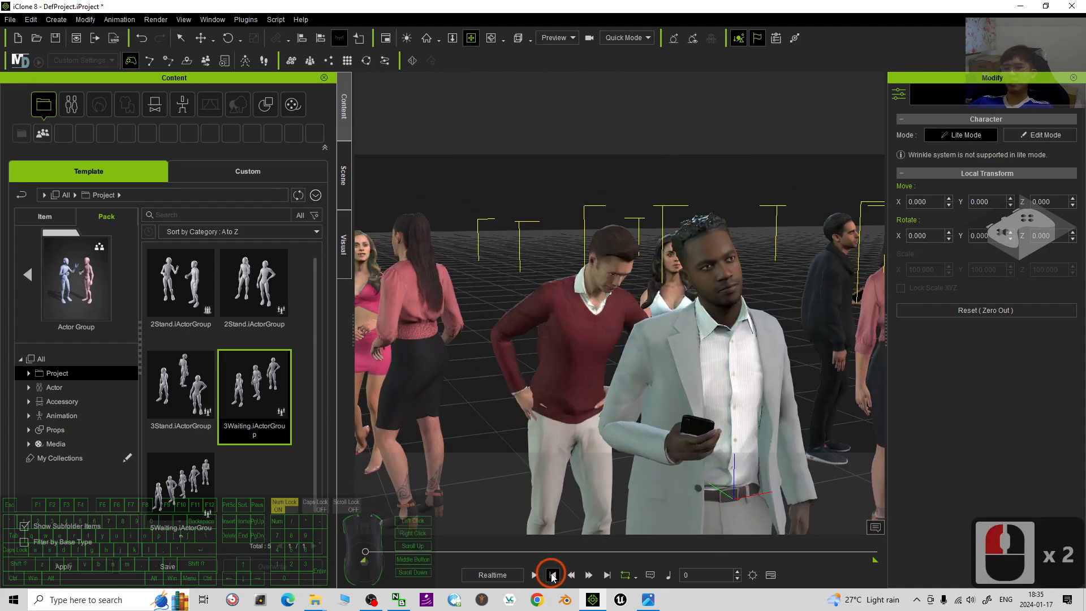
scroll(657, 296, "down", 9)
scroll(657, 296, "down", 3)
key("x")
key("c")
left_click_drag(657, 296, 778, 363)
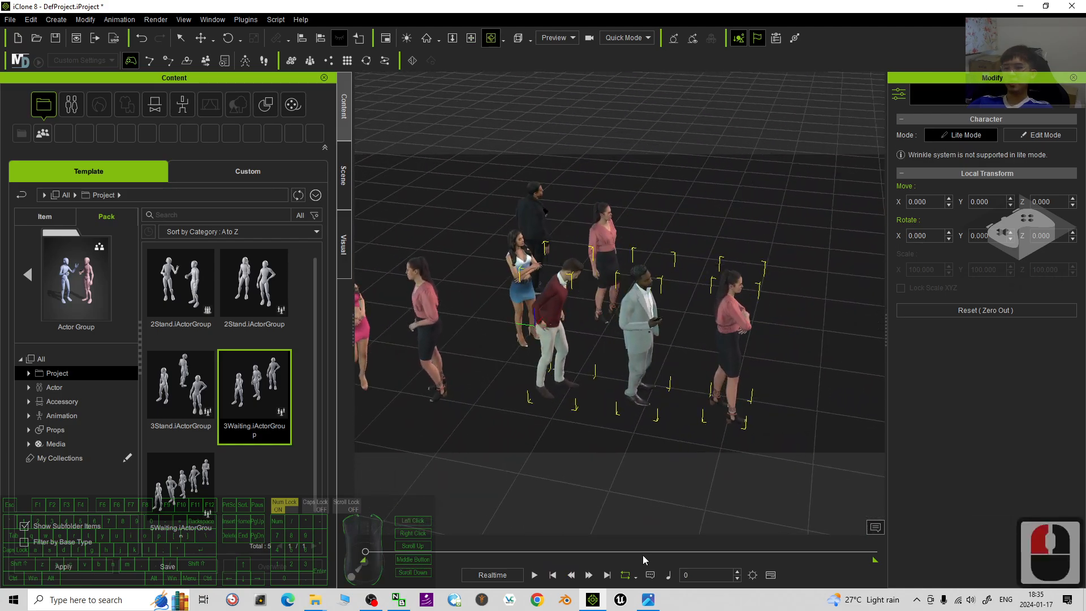
- Switch to Unreal Engine and create a Games project named MyProject4 from the Third Person template
left_click(621, 601)
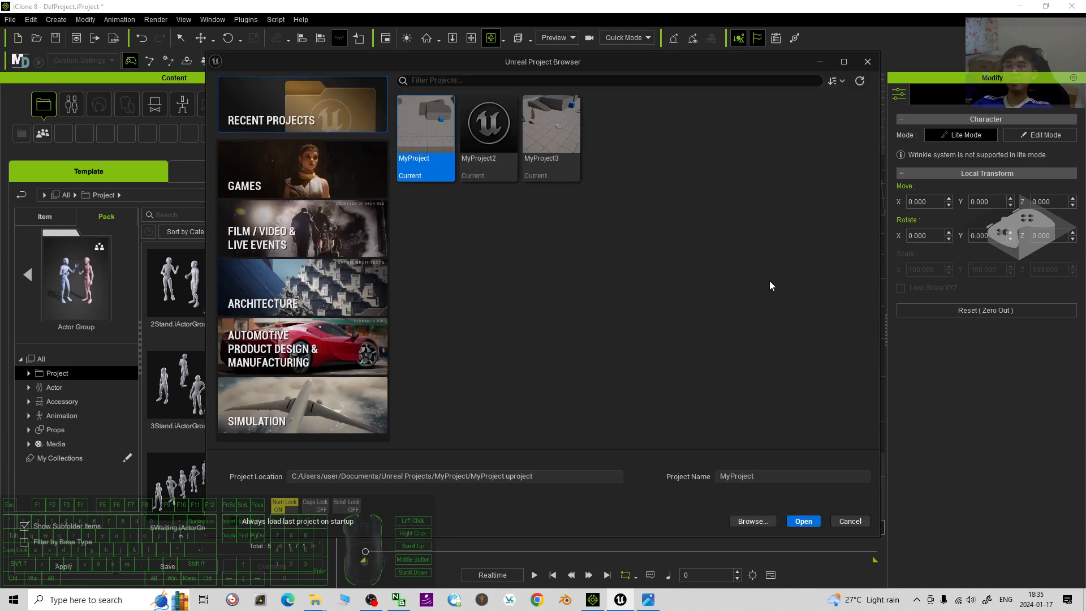
left_click(307, 164)
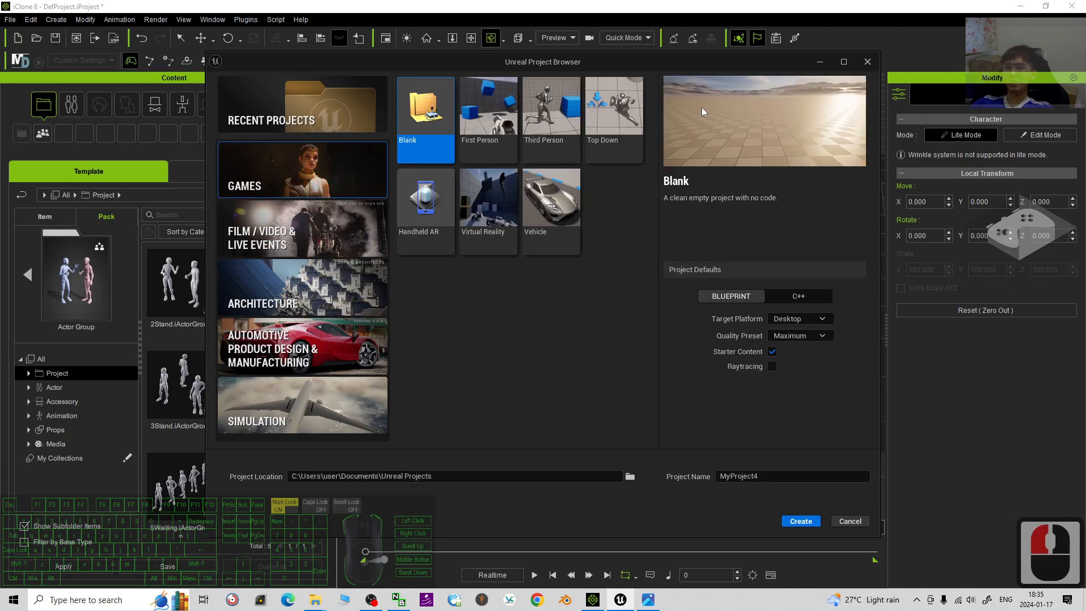
left_click(563, 109)
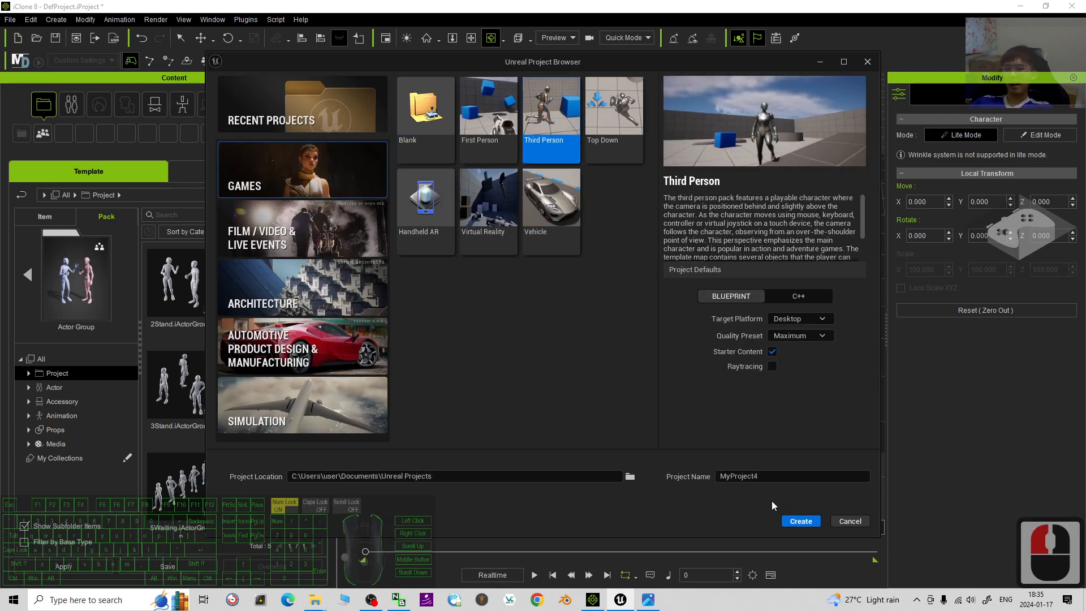
double_click(759, 475)
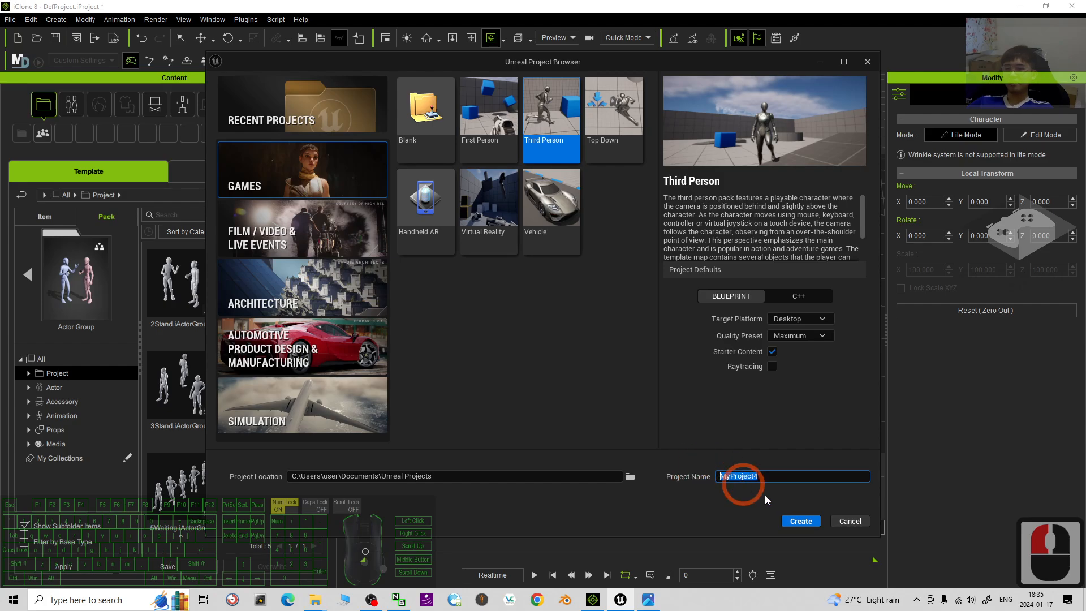
left_click(800, 521)
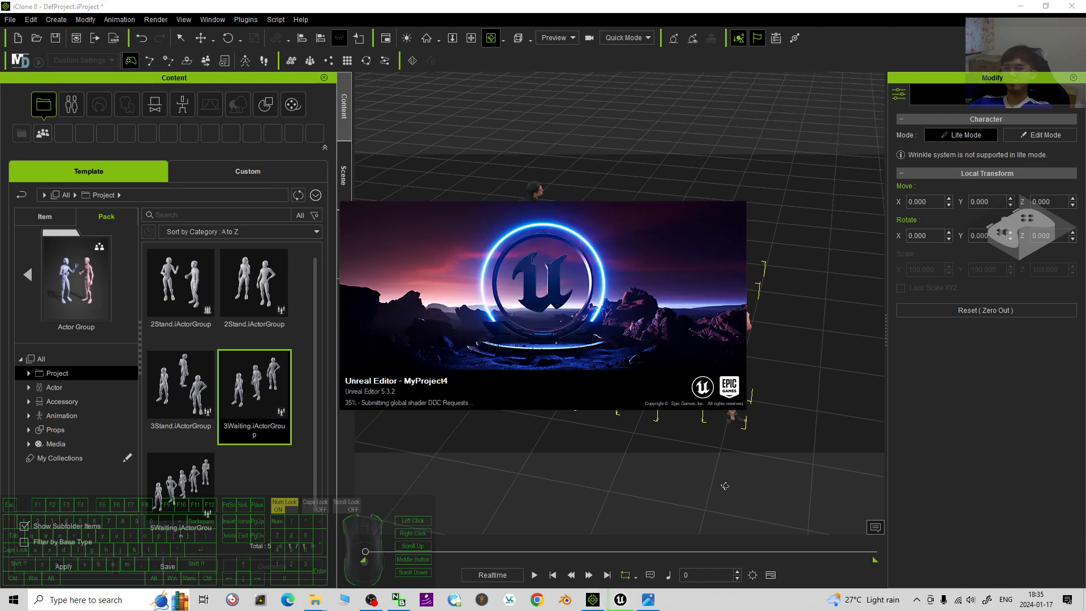
left_click(543, 6)
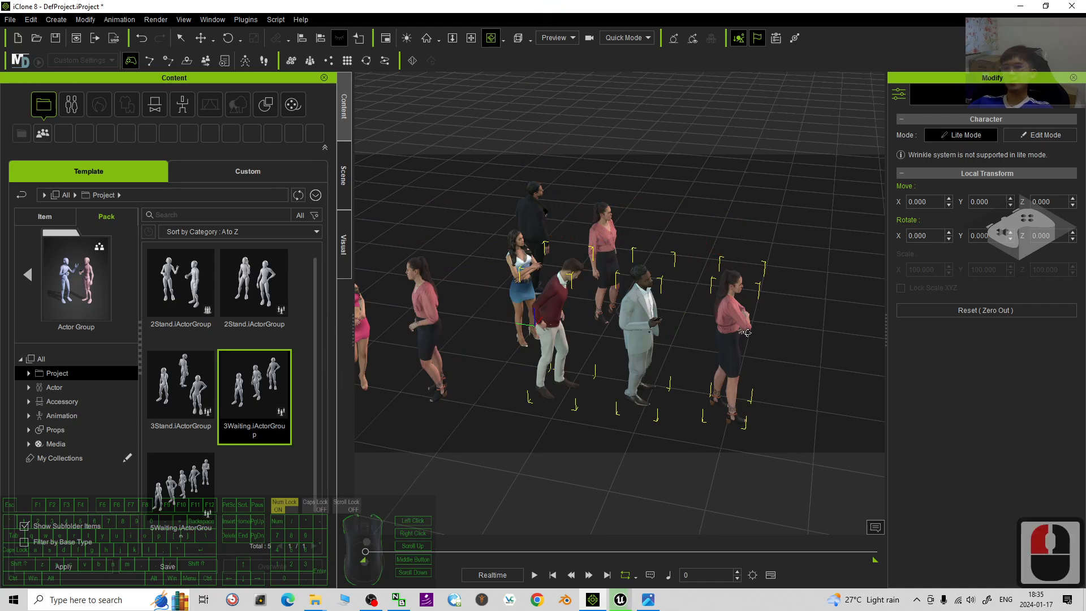
left_click_drag(537, 6, 651, 67)
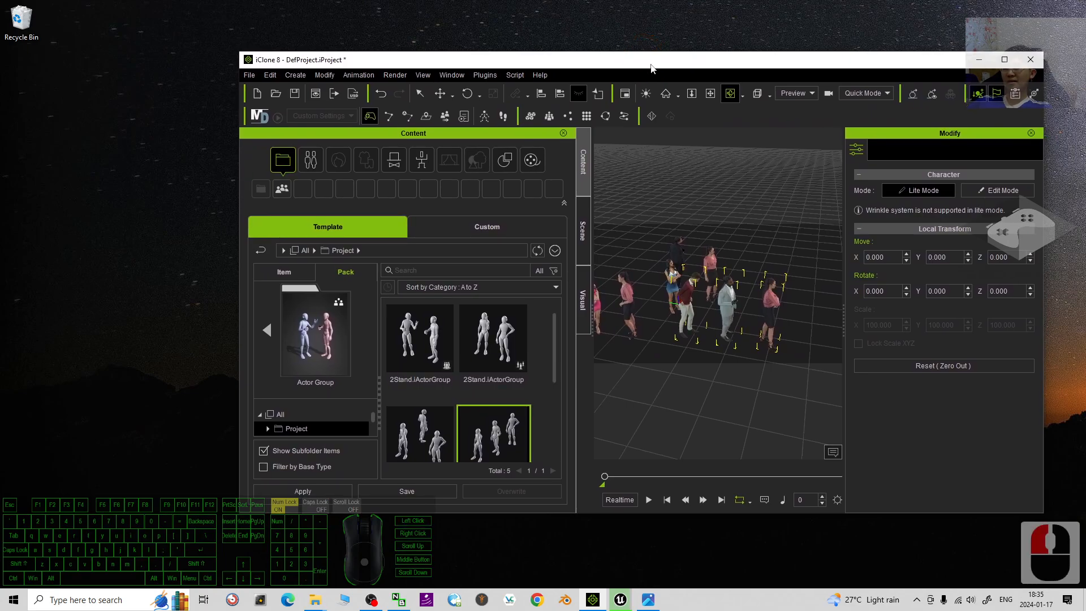
left_click_drag(723, 70, 696, 5)
scroll(612, 291, "up", 8)
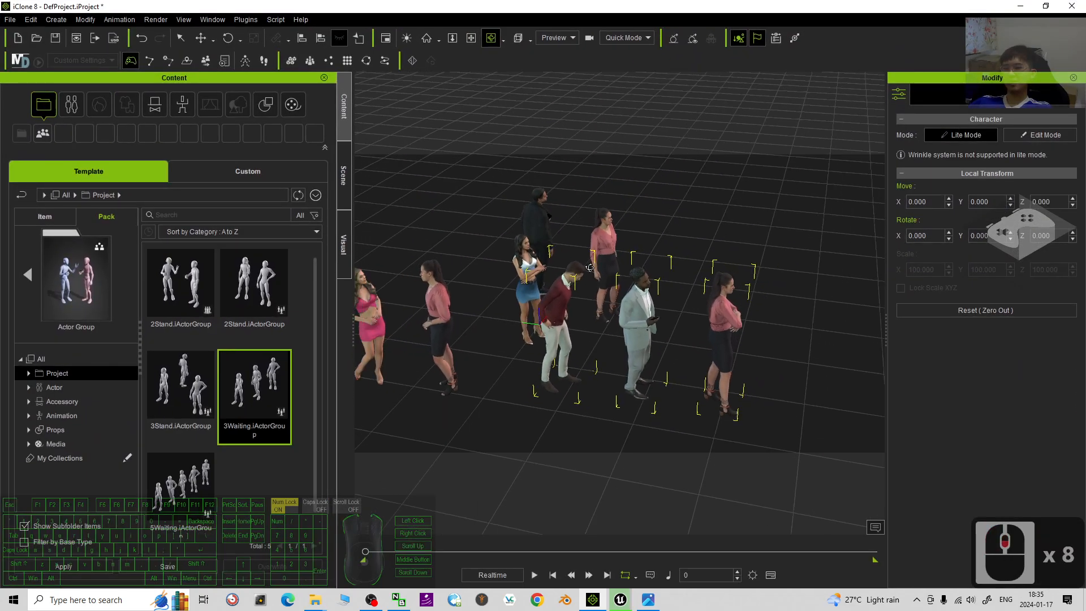
left_click_drag(612, 291, 697, 290)
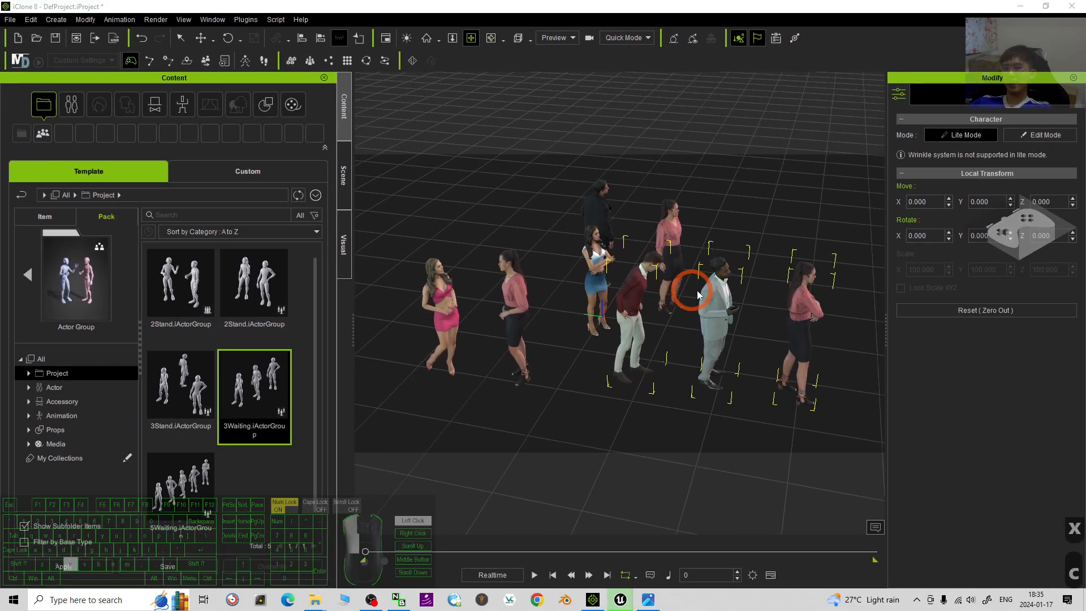
left_click(343, 178)
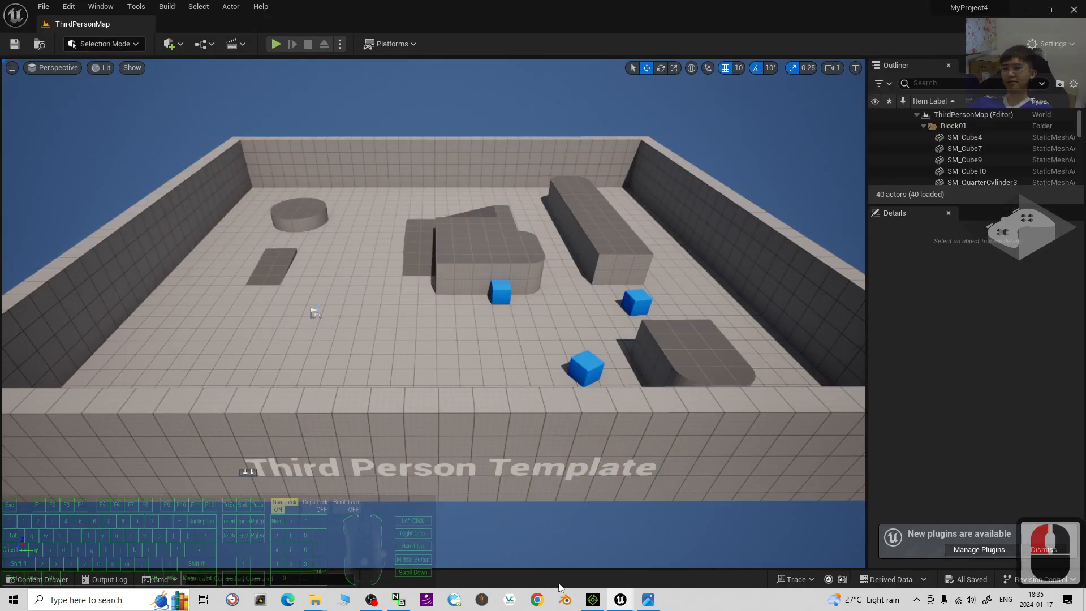
- Switch to iClone and expand the collapsed Avatar Group and Avatar Group(0) entries in the scene list
left_click(621, 604)
left_click_drag(645, 294, 668, 314)
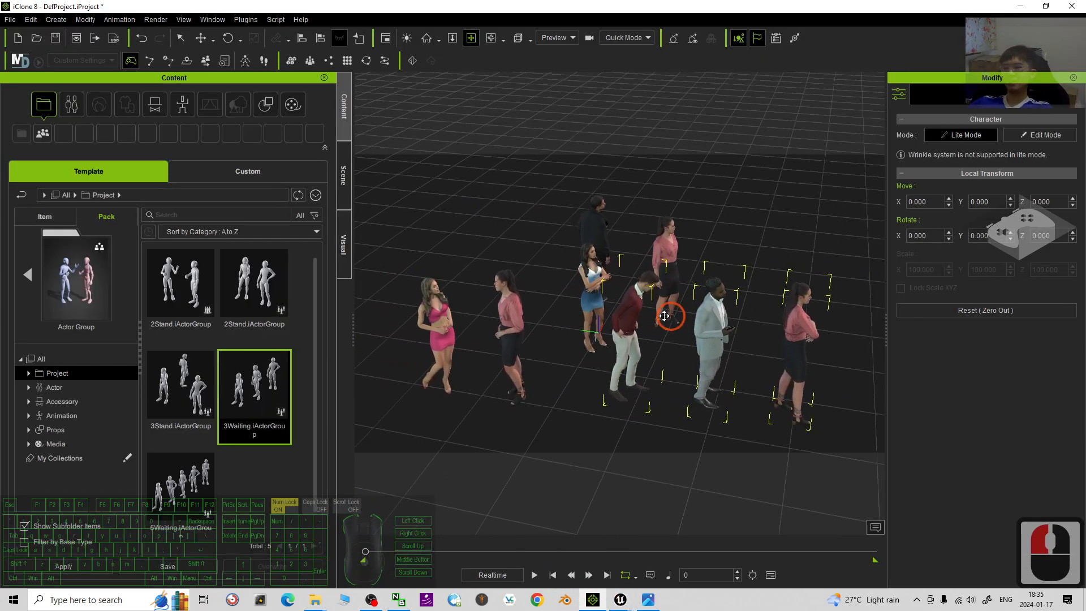
left_click(346, 176)
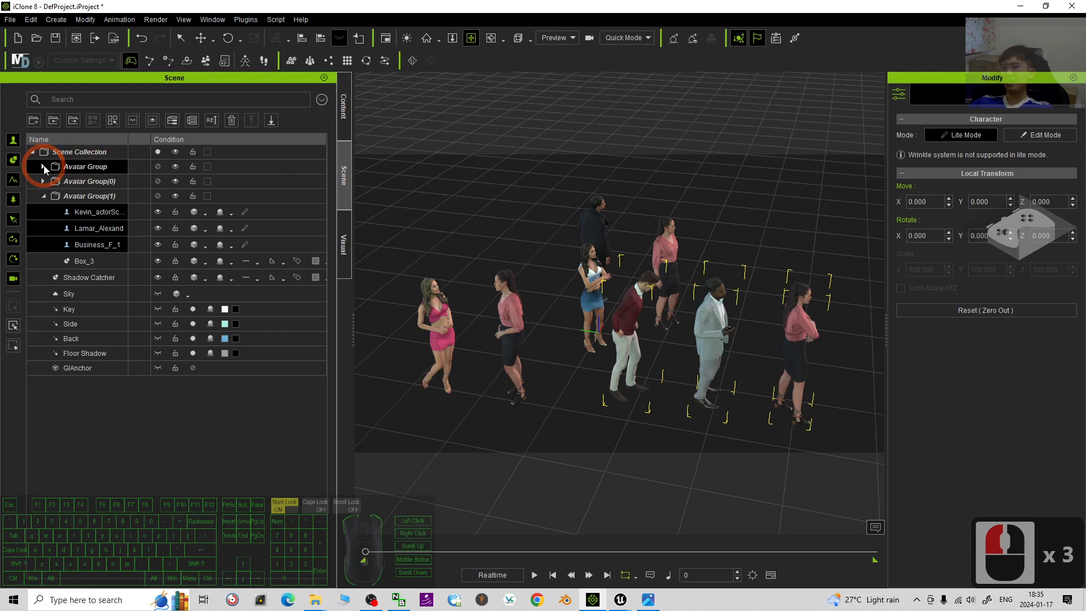
left_click(43, 166)
left_click(43, 231)
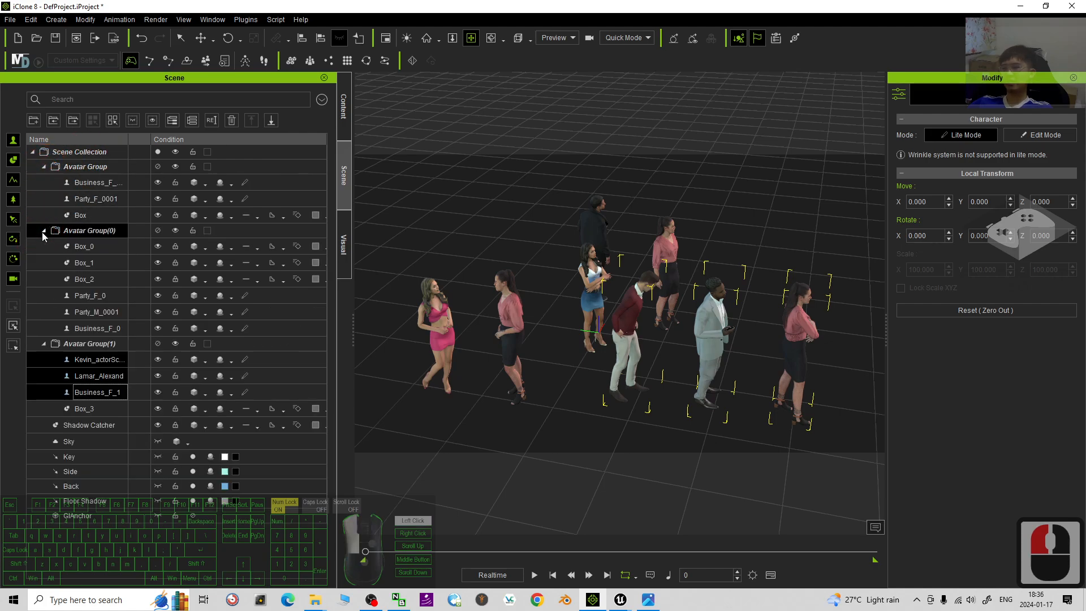
- Select all eight characters across the three avatar groups in the scene list, leaving the boxes out
left_click(116, 254)
left_click(102, 183)
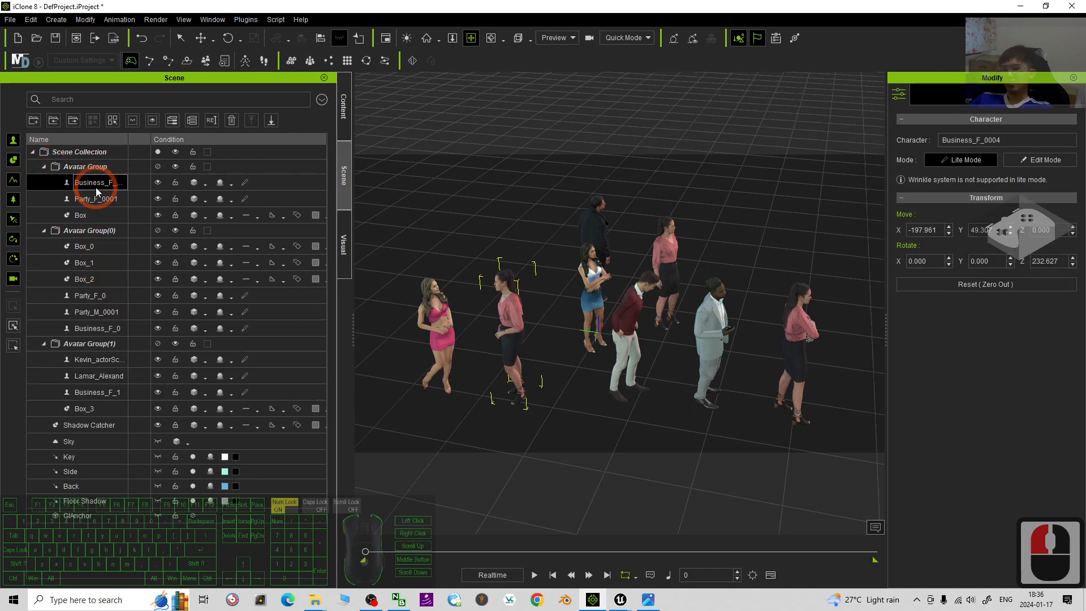
left_click(108, 183, "ctrl")
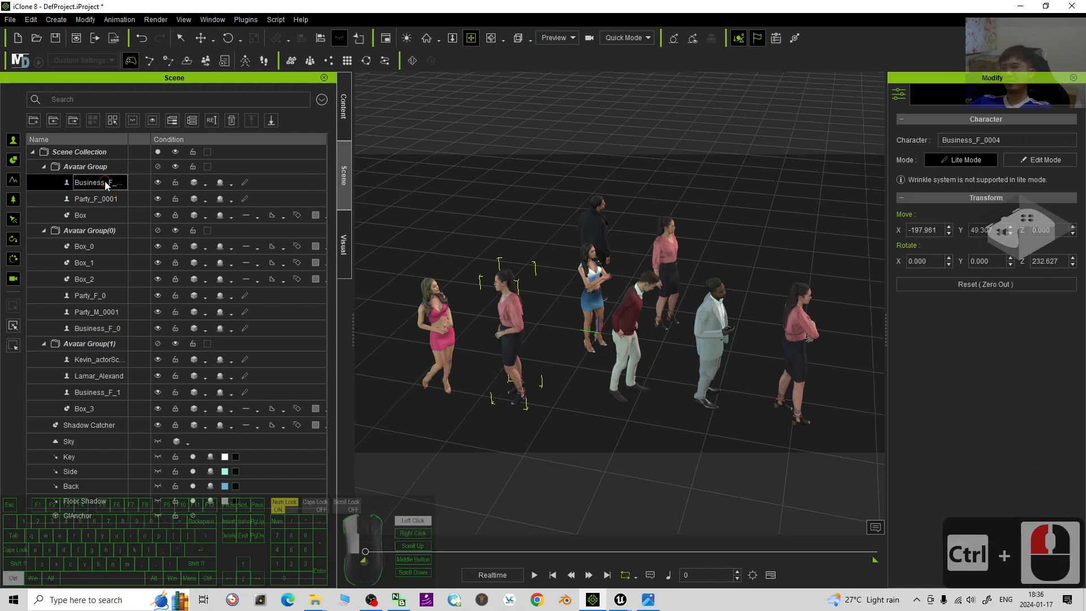
left_click(104, 184, "ctrl")
left_click(101, 200, "ctrl")
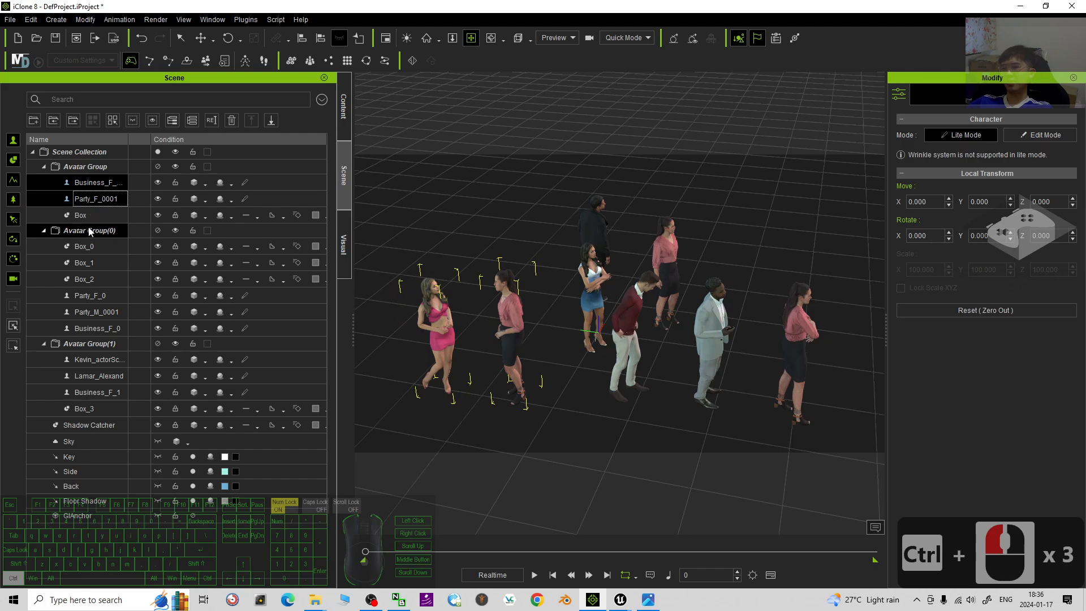
left_click(103, 297, "ctrl")
left_click(96, 313, "ctrl")
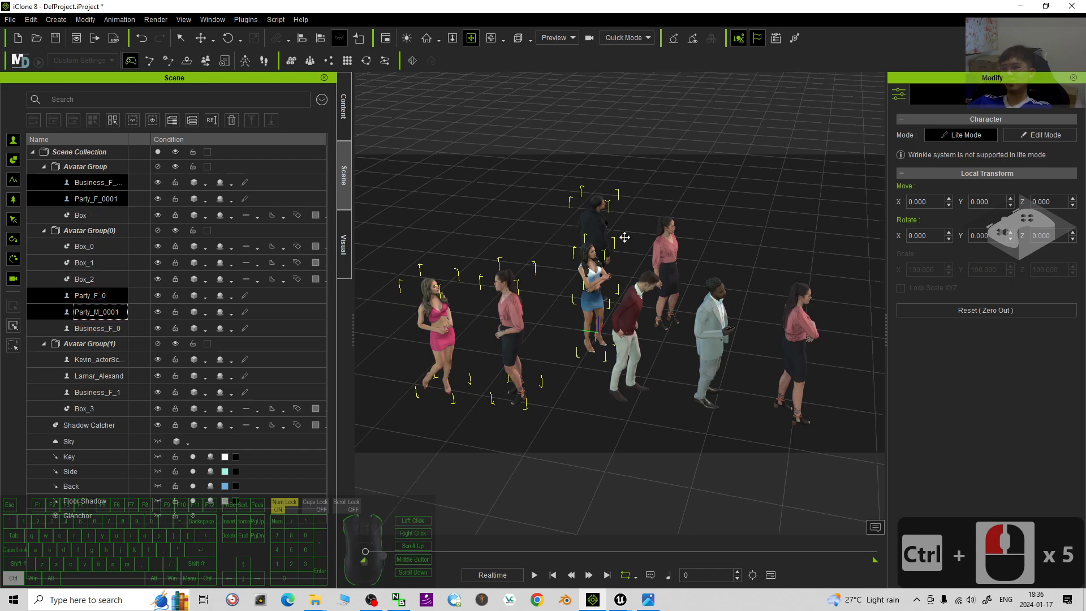
left_click(94, 329, "ctrl")
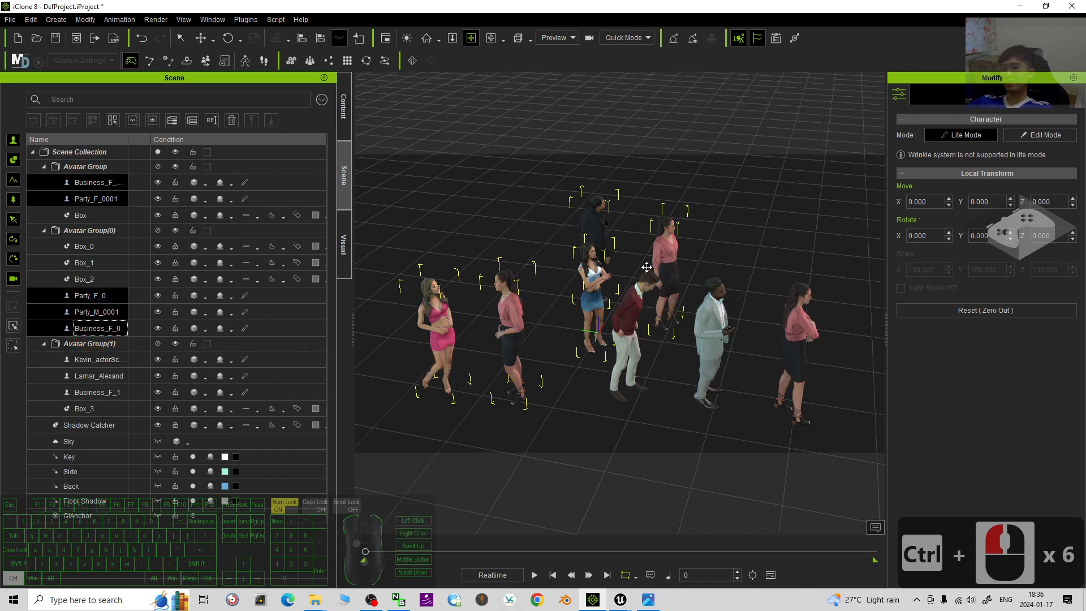
left_click(97, 360, "ctrl")
left_click(95, 376, "ctrl")
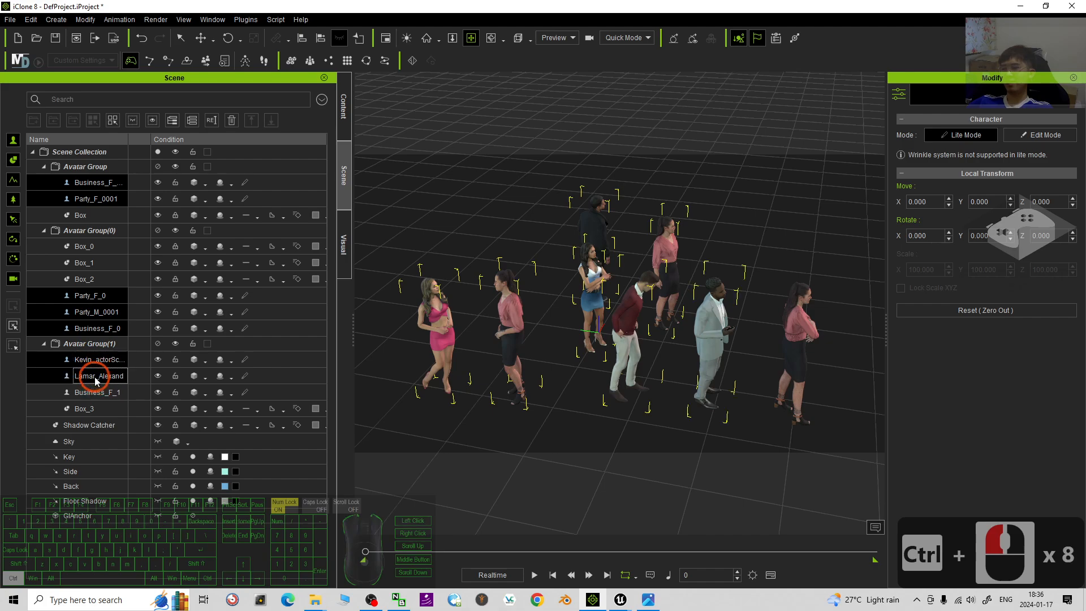
left_click(97, 393, "ctrl")
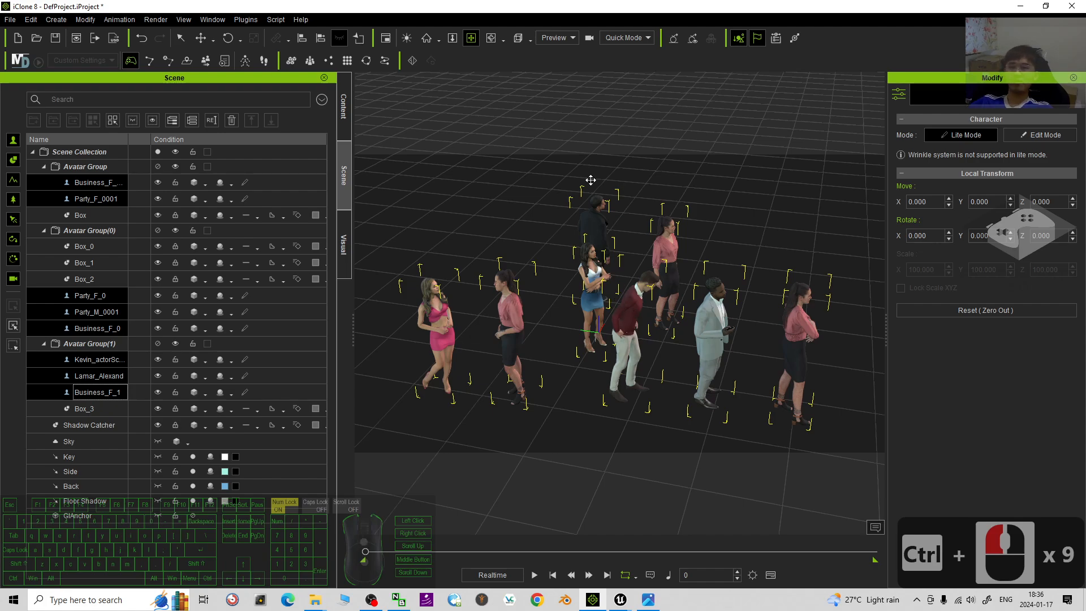
left_click_drag(435, 6, 637, 77)
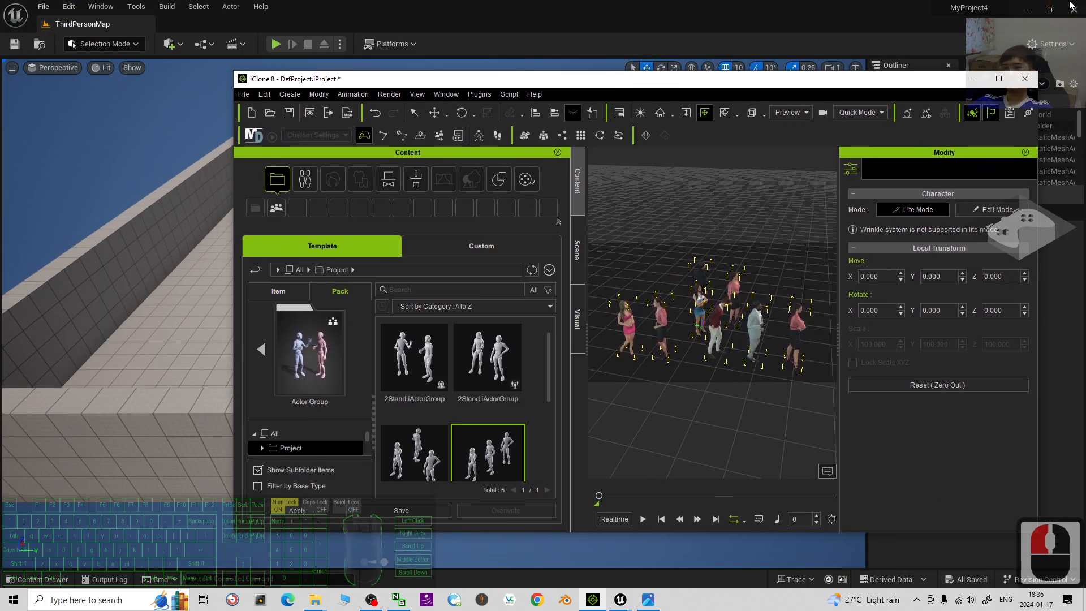
left_click(1029, 12)
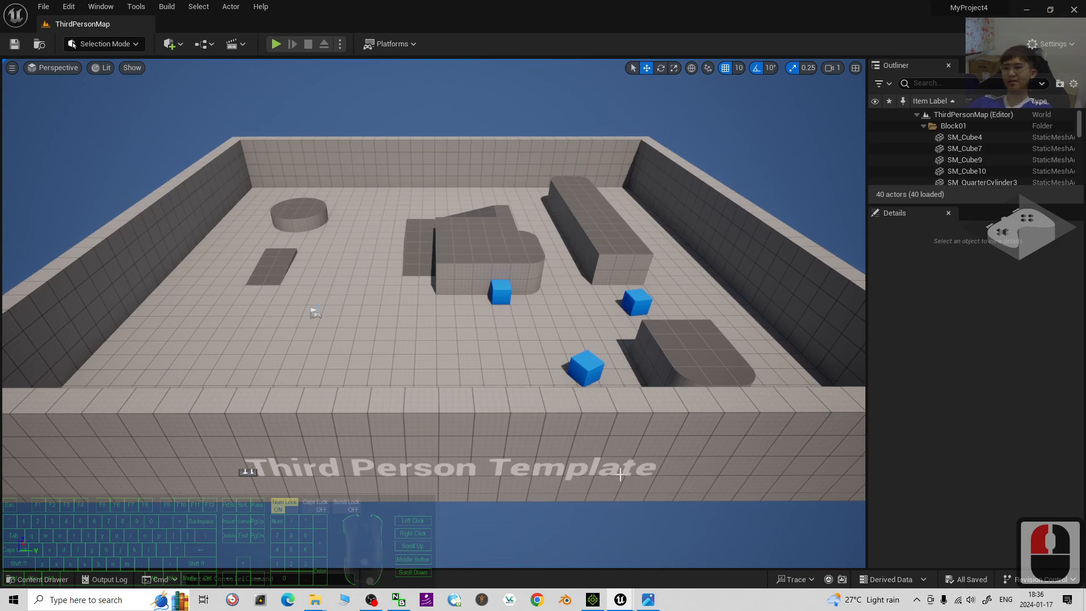
left_click(1026, 9)
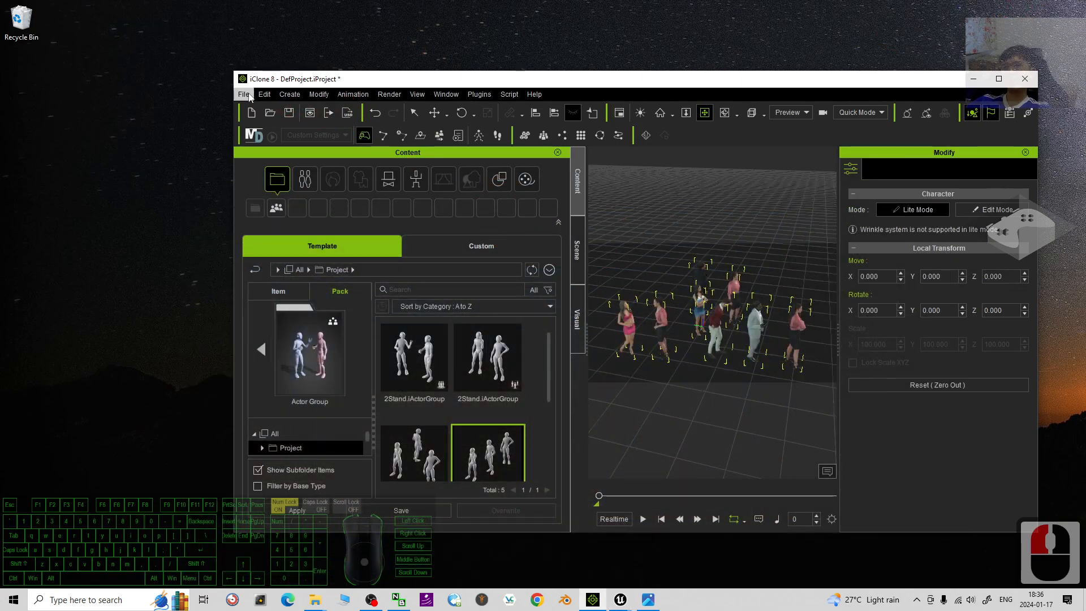
left_click(245, 95)
left_click(306, 186)
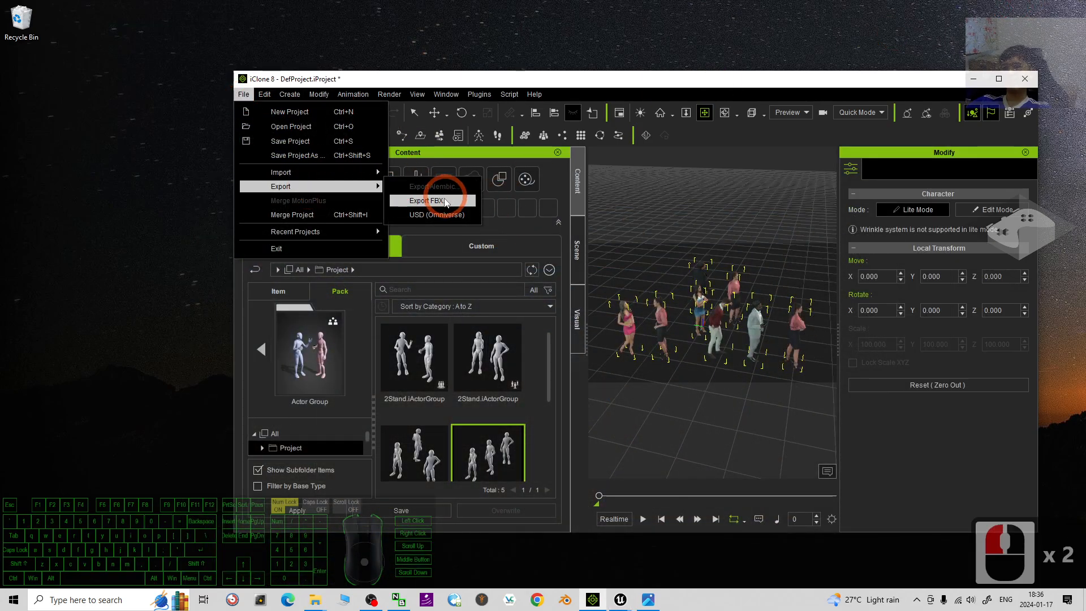
left_click(430, 201)
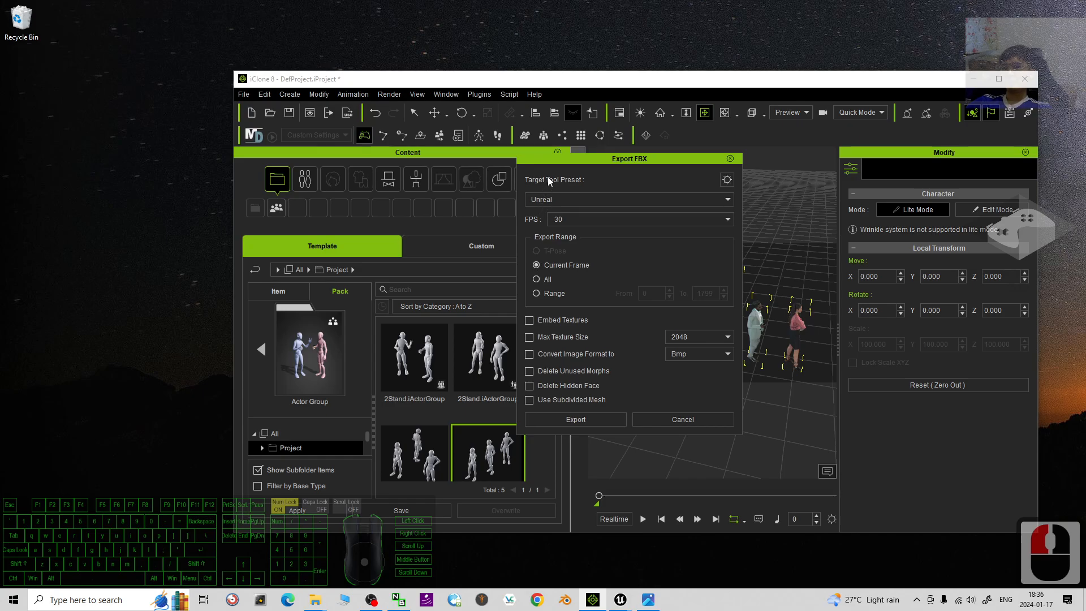
left_click(564, 198)
left_click(540, 235)
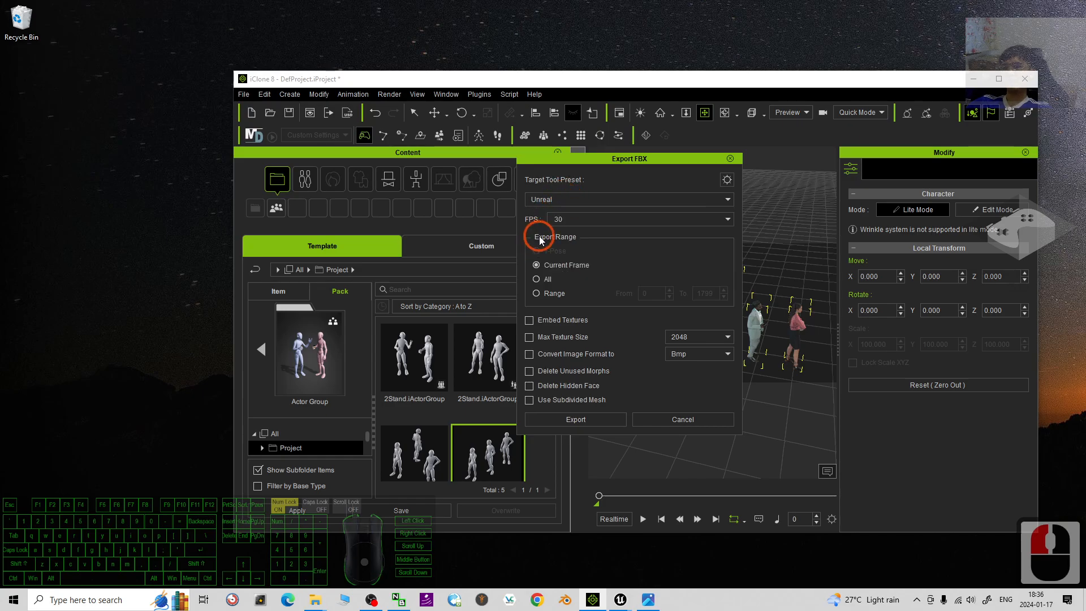
left_click(536, 294)
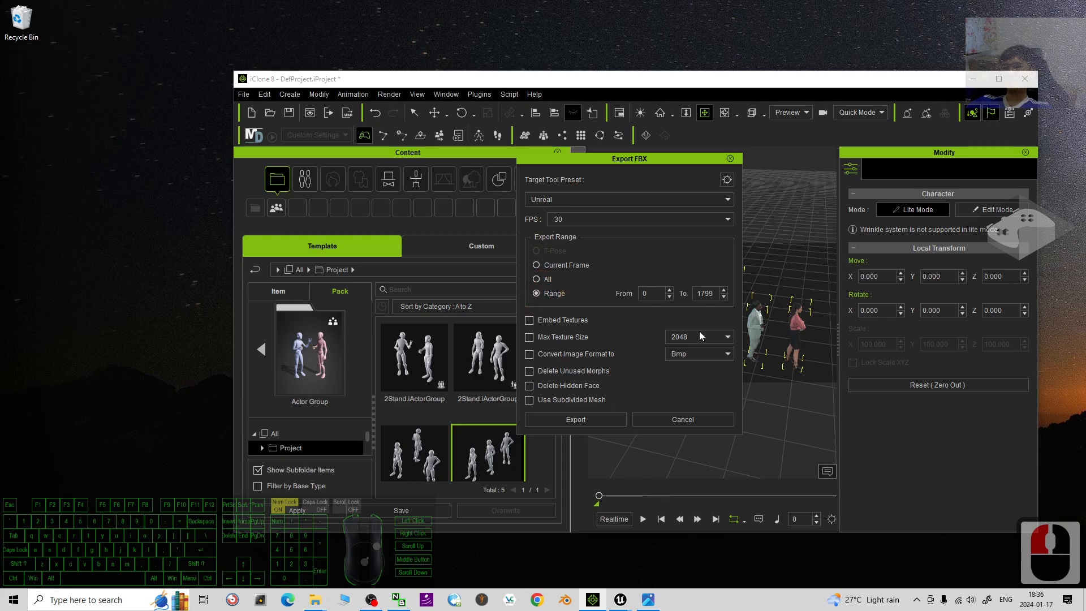
left_click(731, 158)
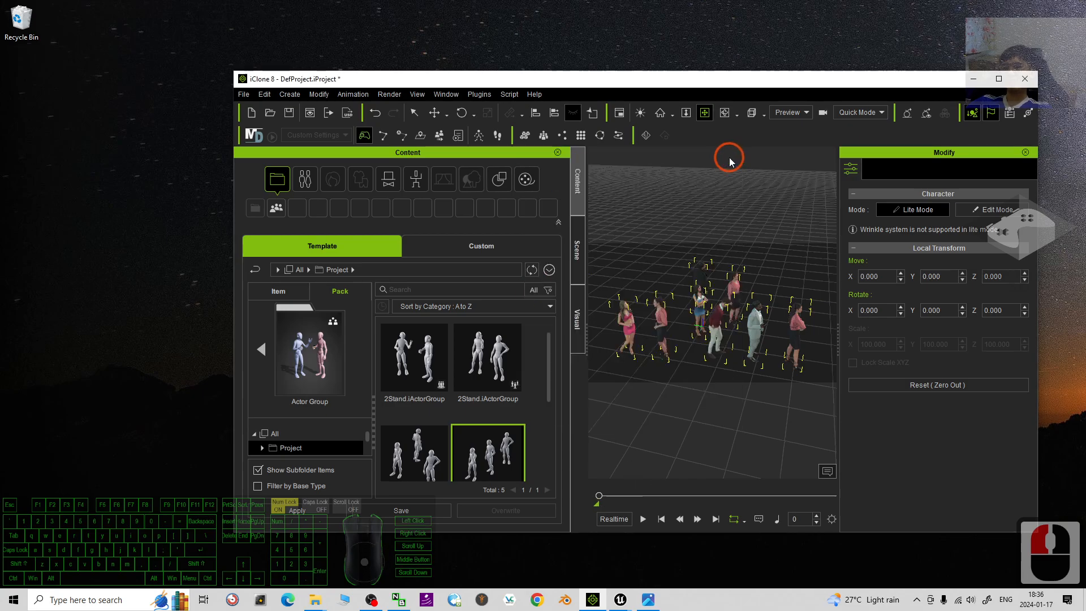
left_click(999, 79)
- Shorten the project timeline to end at about frame 174 and check the shortened animation in playback
mouse_move(875, 563)
left_mouse_down()
mouse_move(678, 547)
mouse_move(416, 560)
left_mouse_up()
left_click(534, 575)
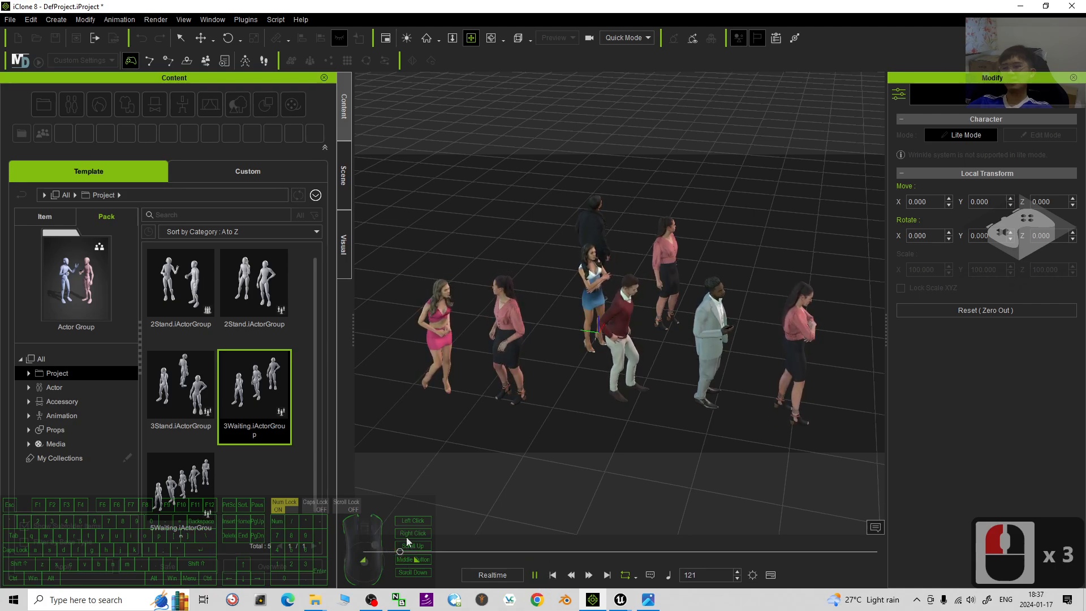
left_click(534, 575)
left_click(430, 551)
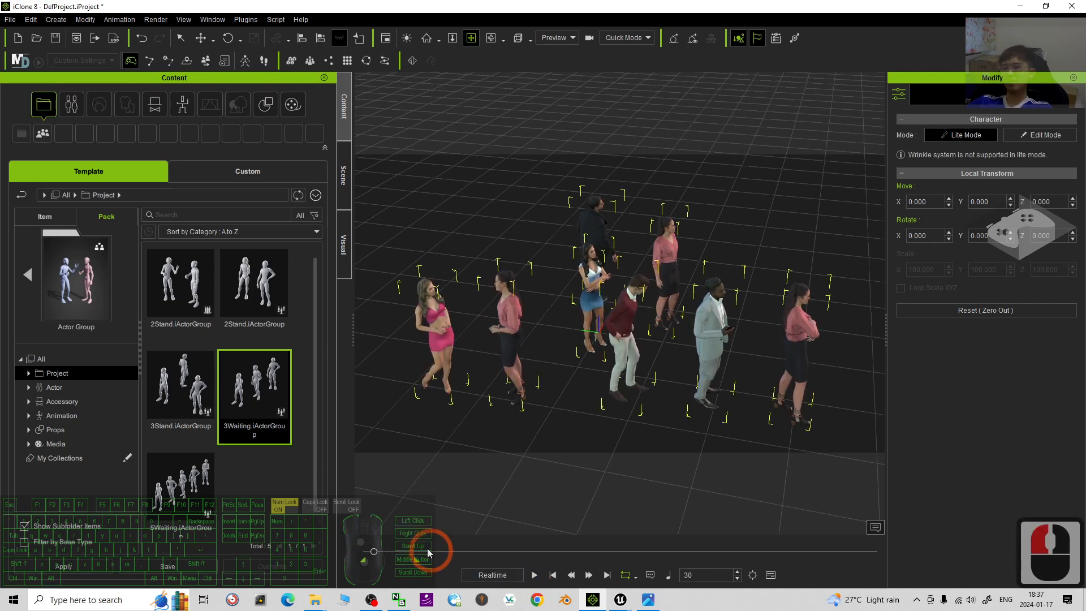
- Set up an FBX export with the Unreal preset, 30 FPS, the frame range 0 to 174 and embedded textures
left_click(11, 19)
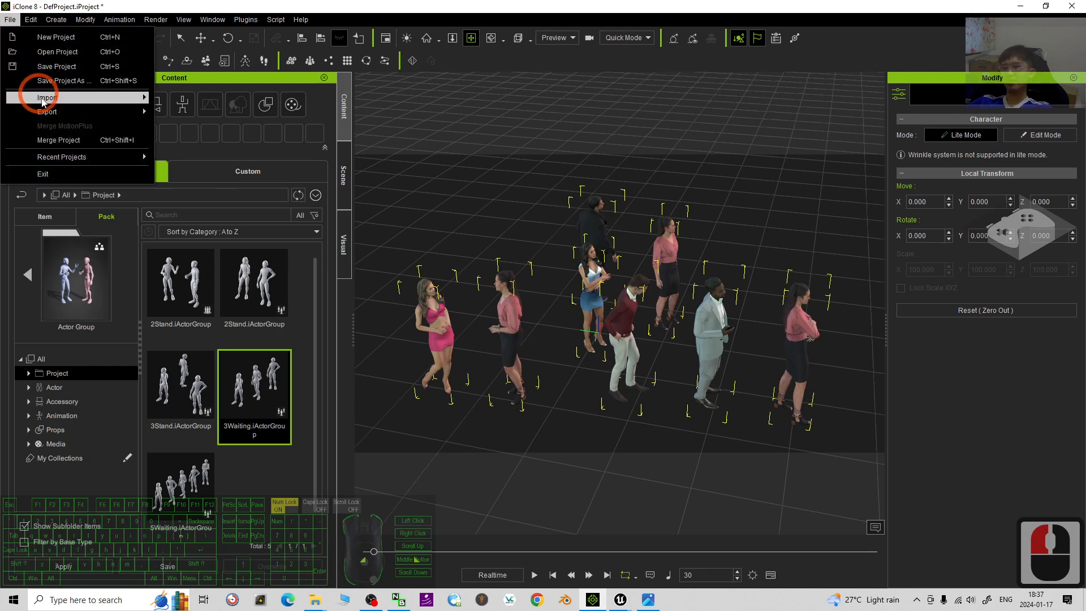
left_click(96, 111)
left_click(190, 132)
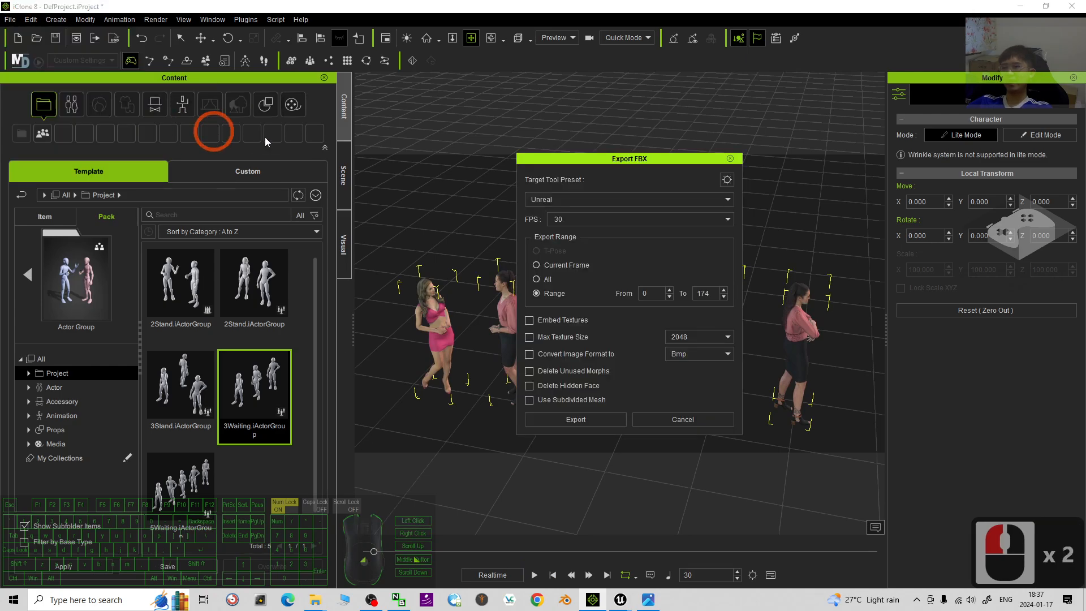
left_click(553, 200)
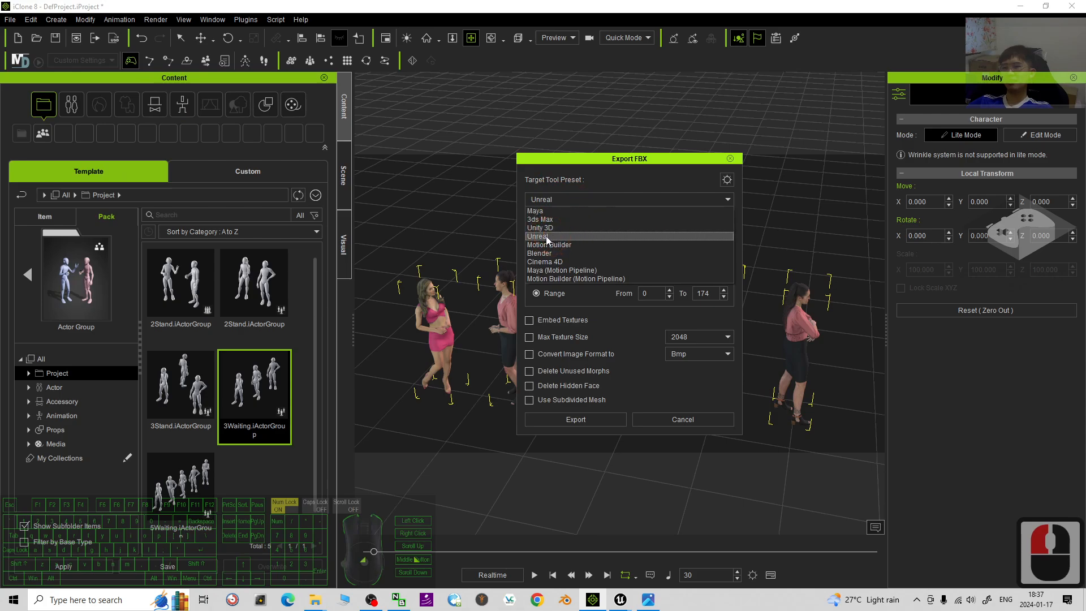
left_click(544, 236)
left_click(546, 218)
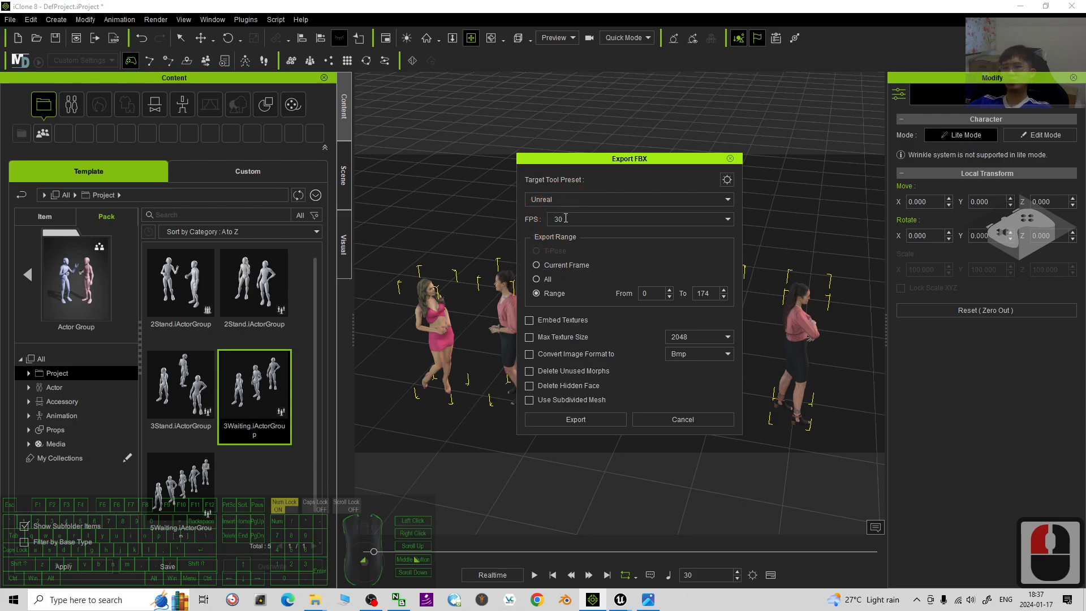
left_click(536, 278)
left_click(535, 293)
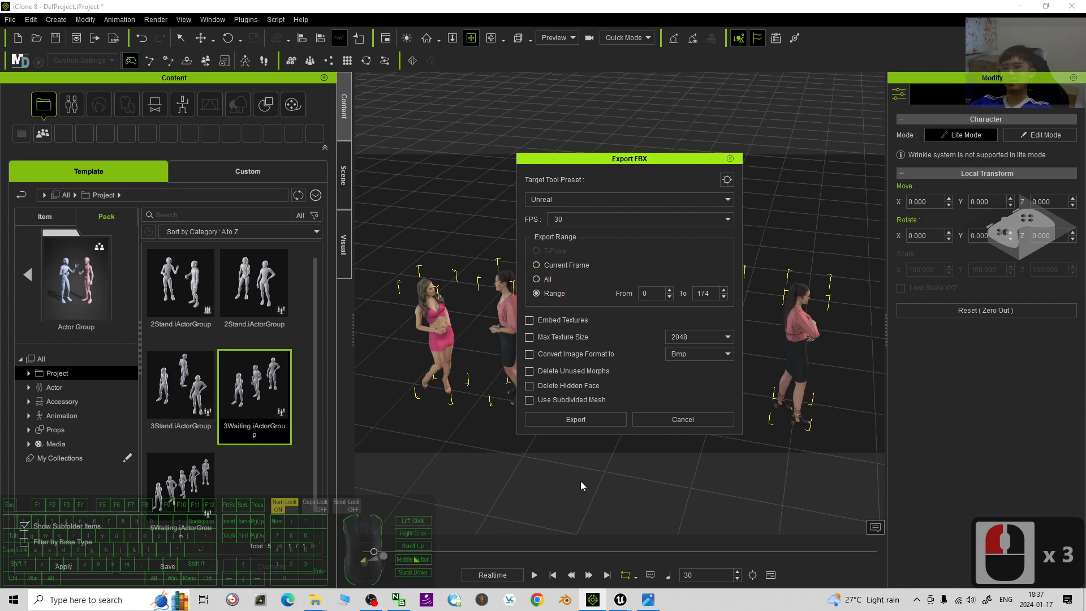
left_click(528, 321)
- Start the export, create a folder named crowd01 on the Desktop and open it as the save location
left_click(580, 418)
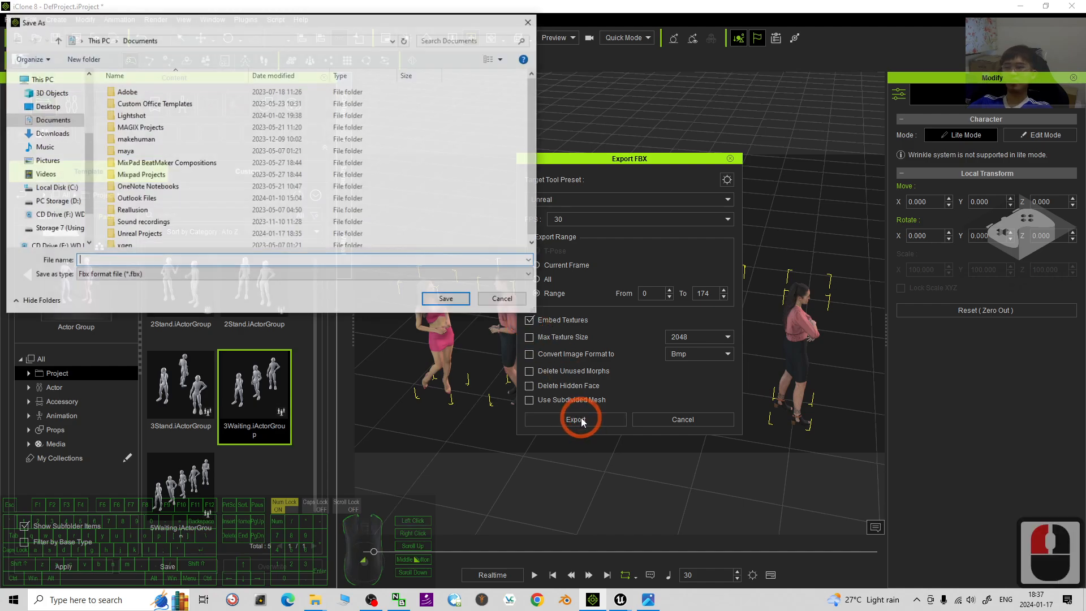
left_click(42, 106)
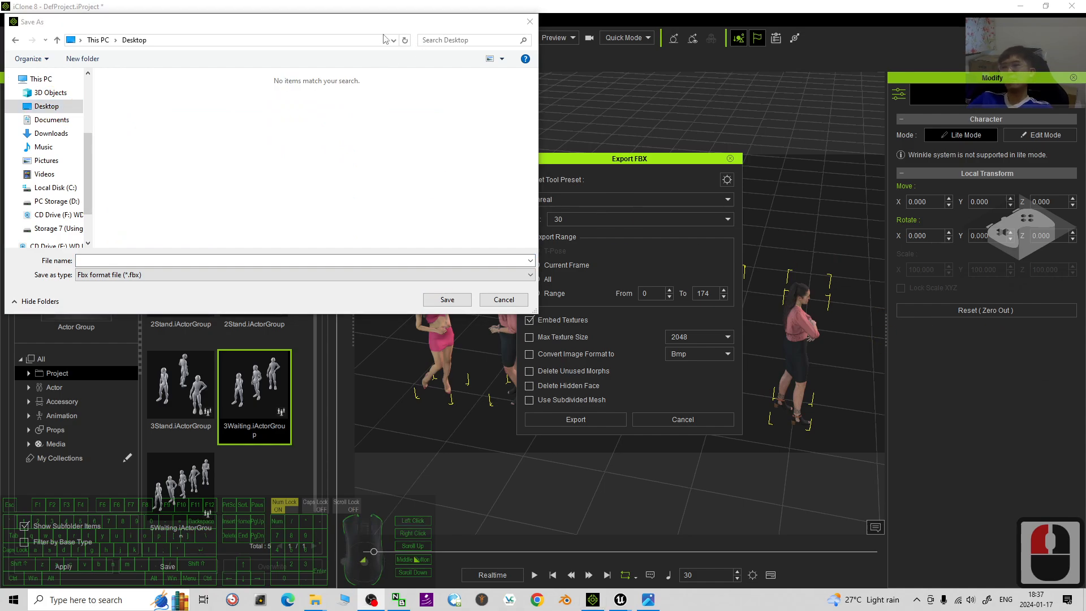
right_click(126, 138)
left_click(192, 271)
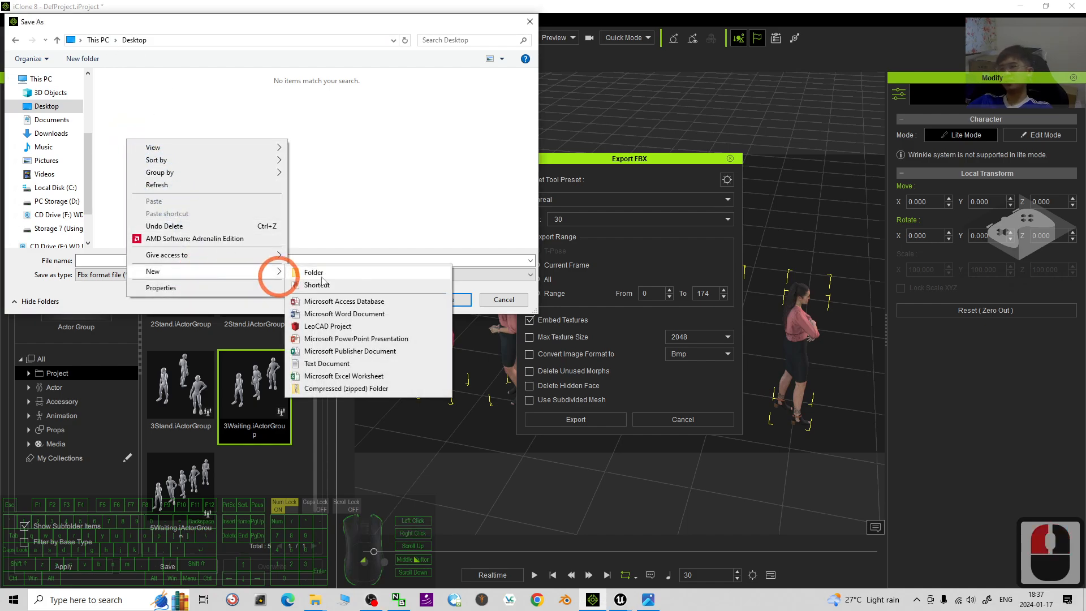
left_click(346, 273)
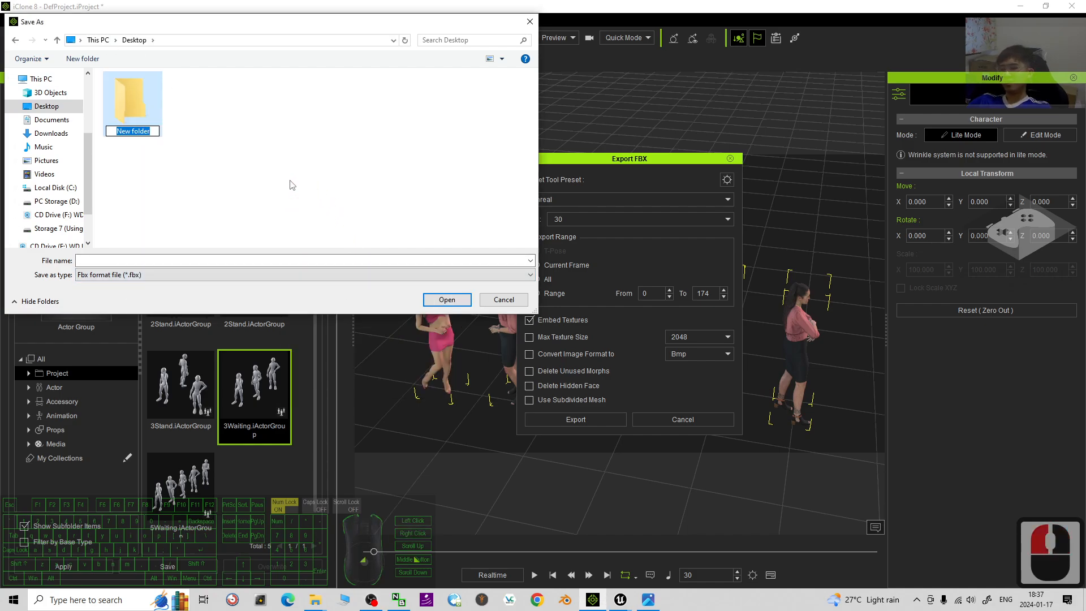
type("crowd01")
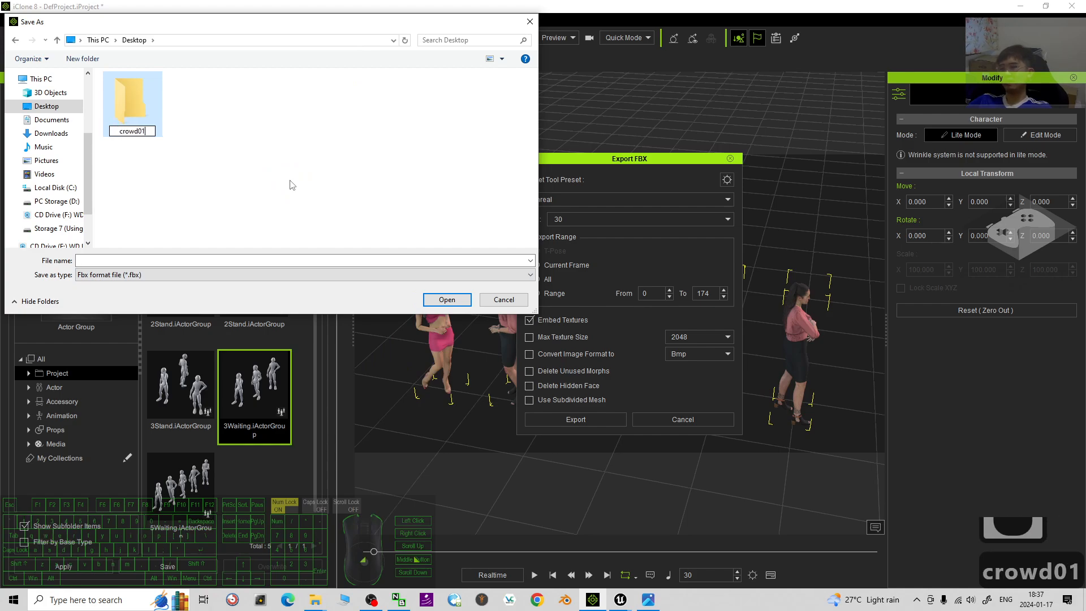
key("Return")
key("Return")
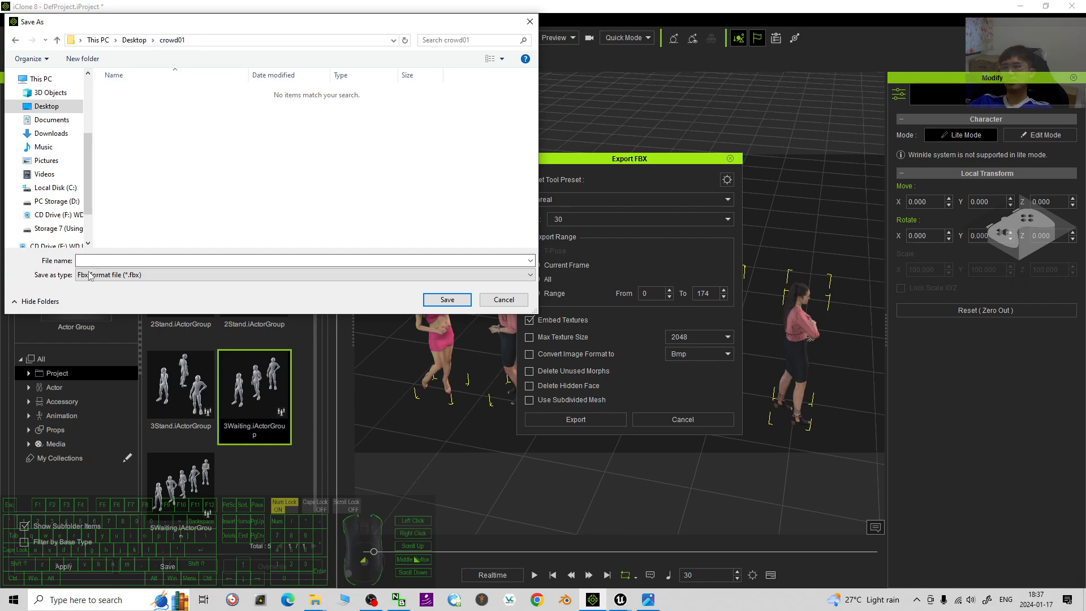
- Export the characters as an FBX file named crowd01 and accept the Auto Setup notice
left_click(101, 260)
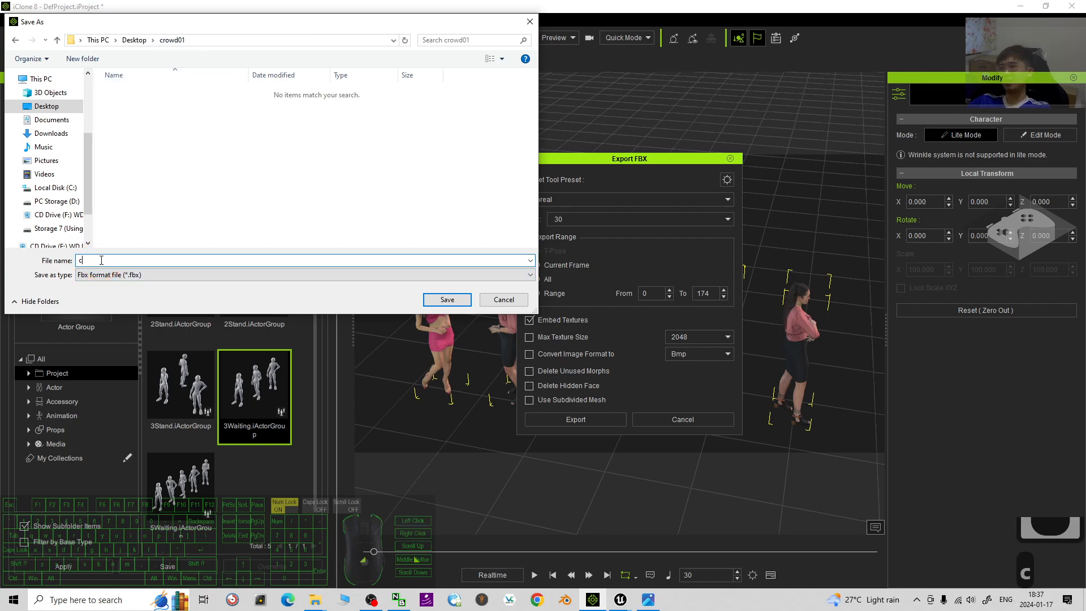
type("crowd01")
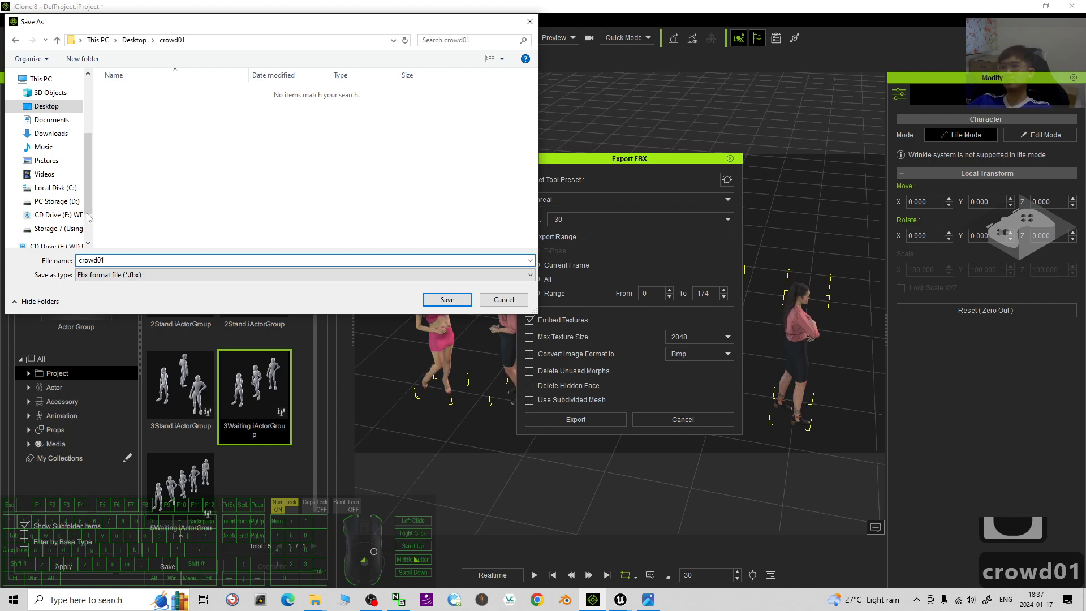
left_click(447, 299)
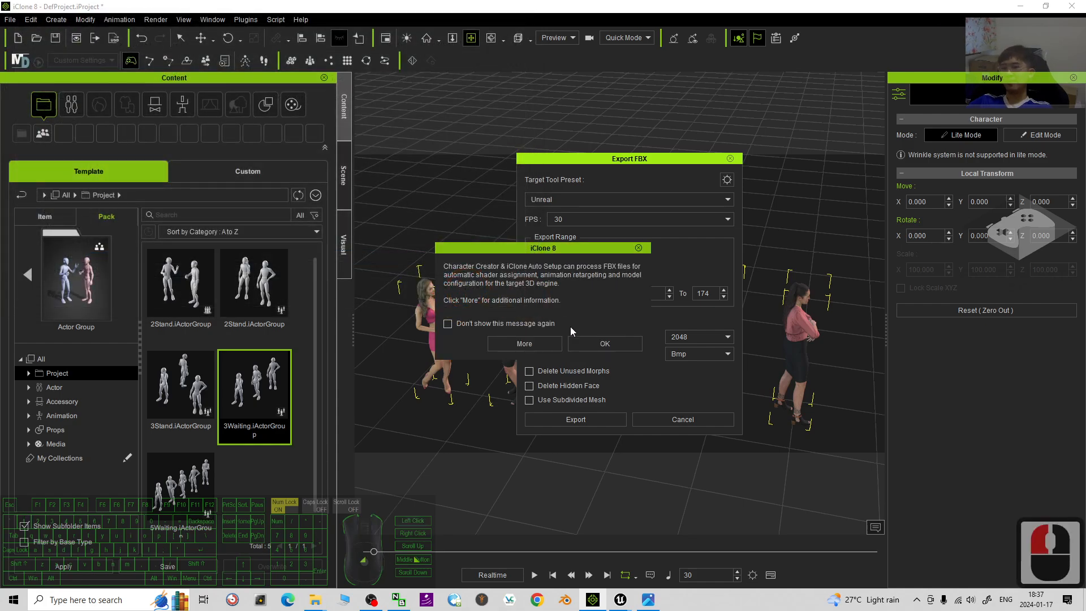
left_click(590, 351)
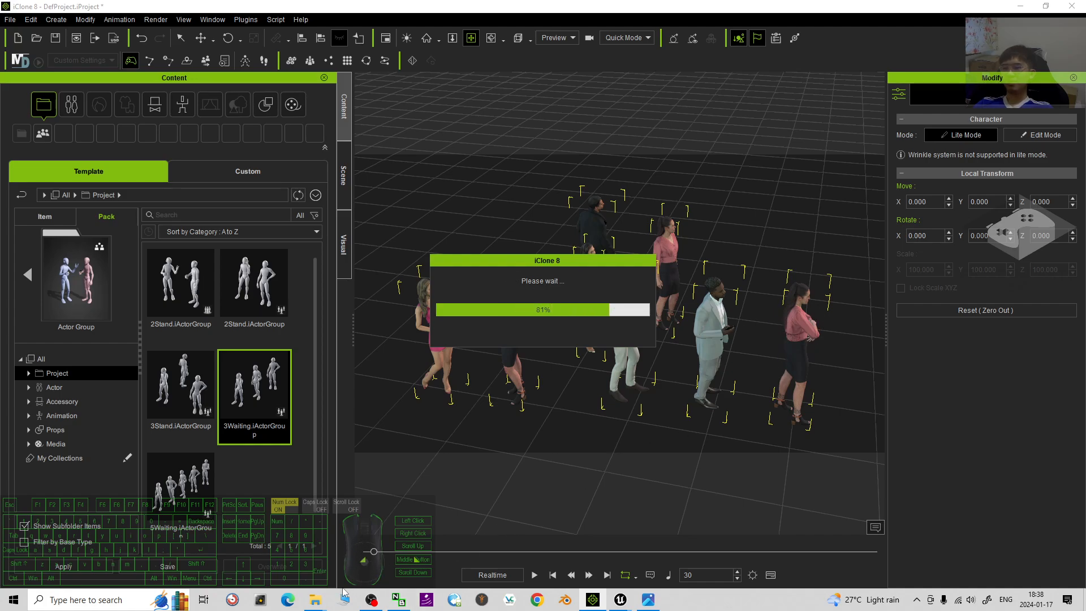
- Close the Videos folder window, then open the Desktop folder in a new File Explorer window and move it over the scene
left_click(316, 602)
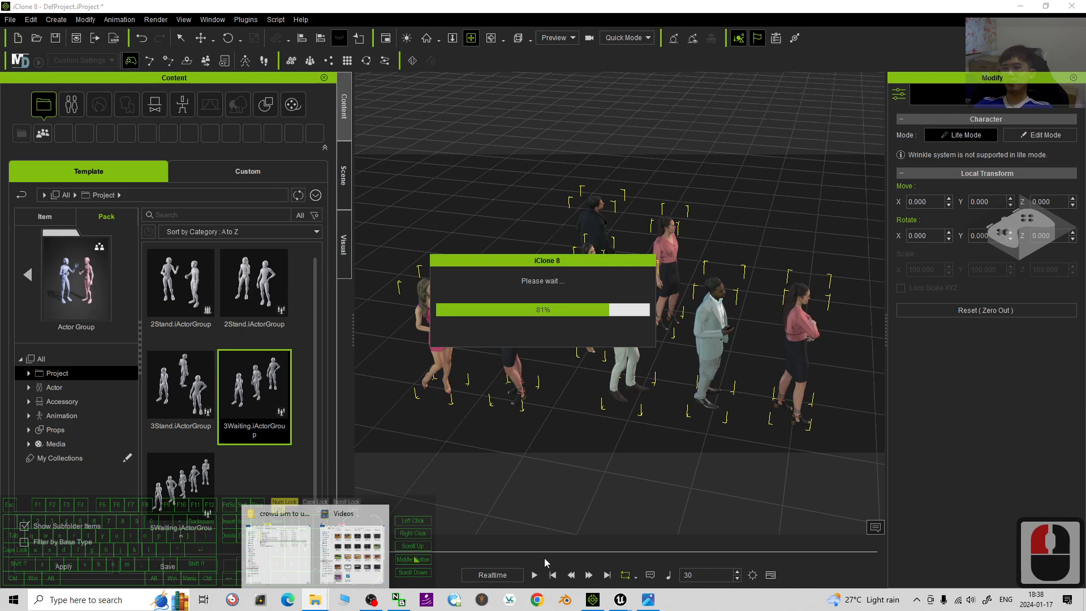
left_click(377, 516)
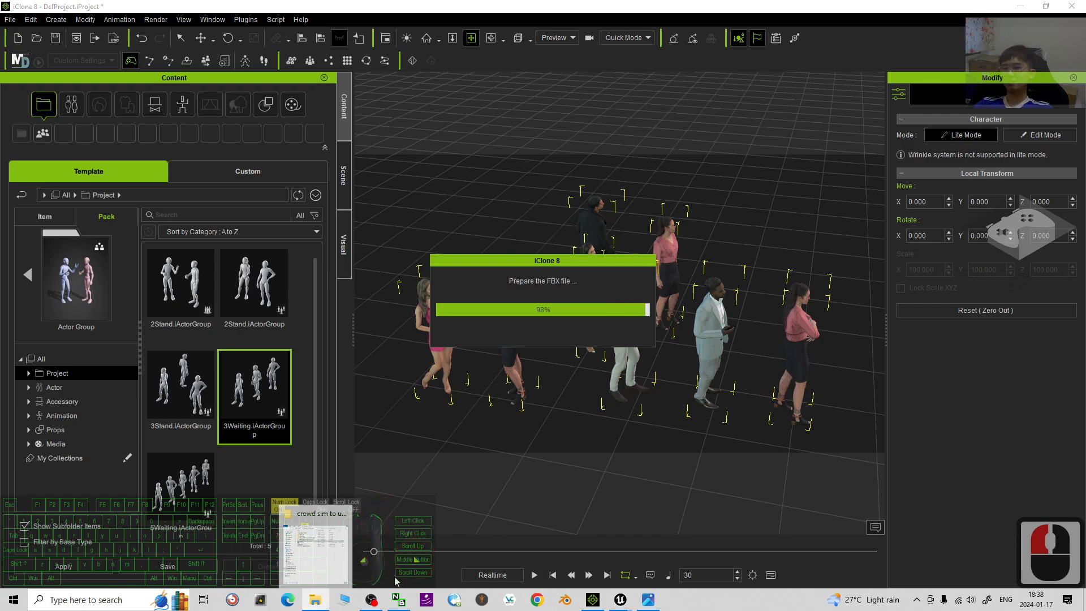
right_click(313, 602)
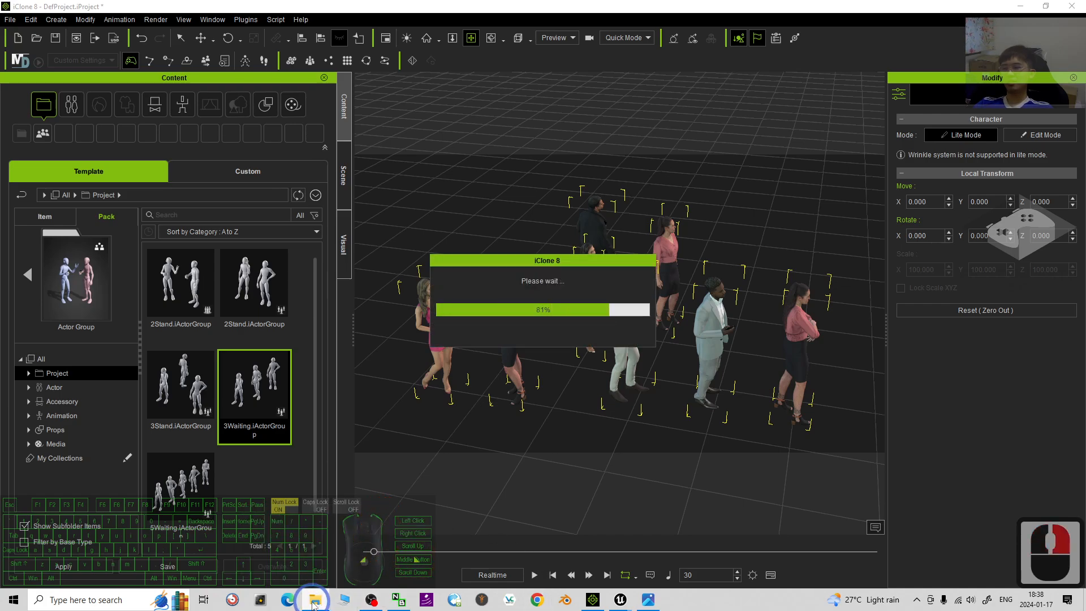
left_click(324, 426)
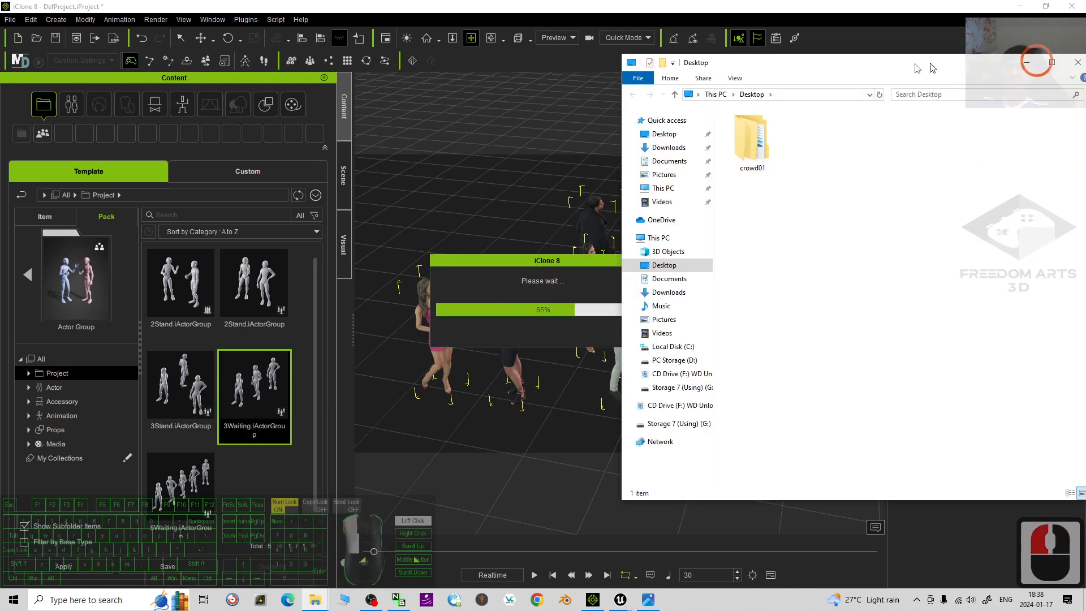
left_click_drag(932, 68, 709, 75)
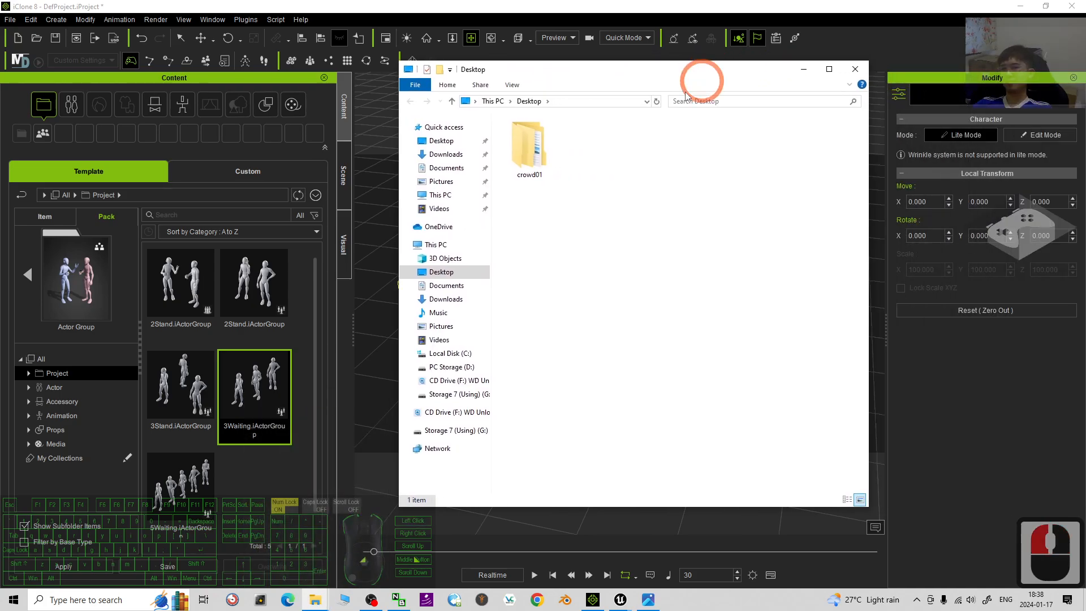
- Open the exported crowd01 subfolder inside the Desktop's crowd01 folder and place its window clear of the scene characters
left_click(530, 148)
left_click(445, 145)
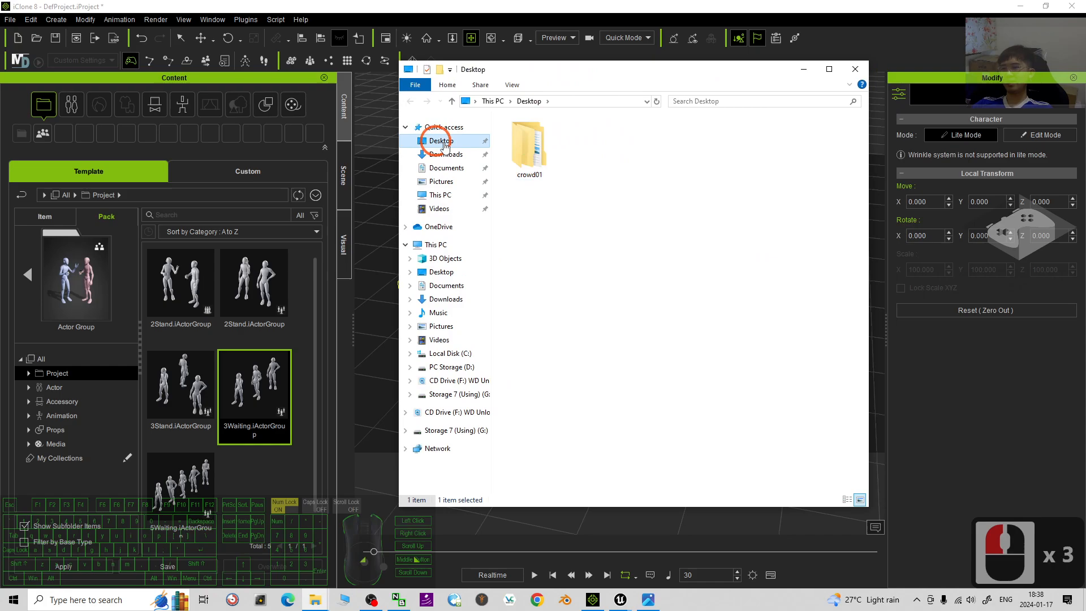
double_click(529, 147)
double_click(529, 136)
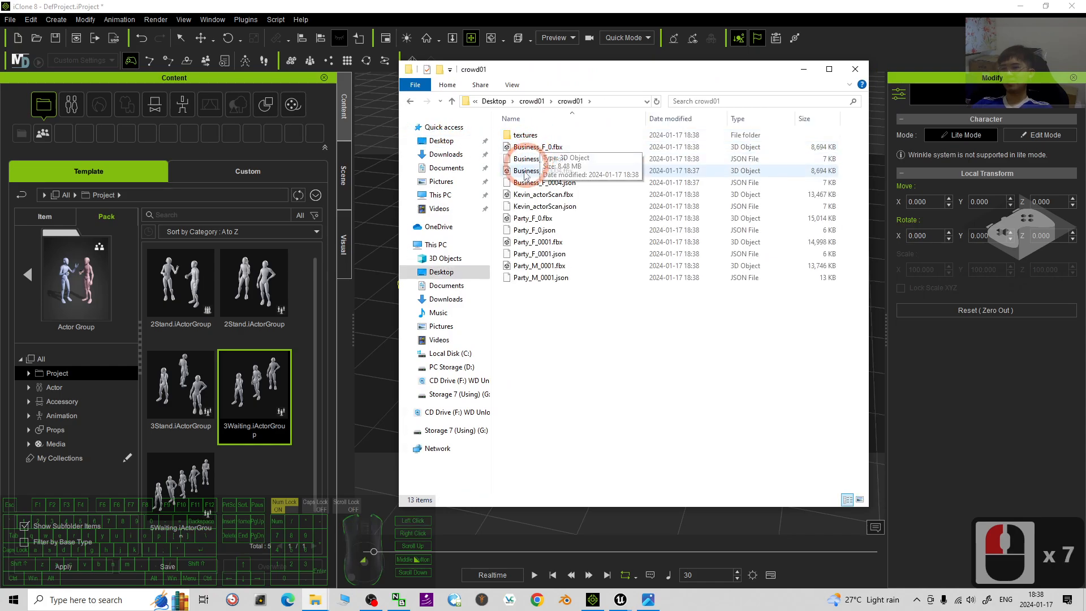
left_click_drag(638, 74, 257, 92)
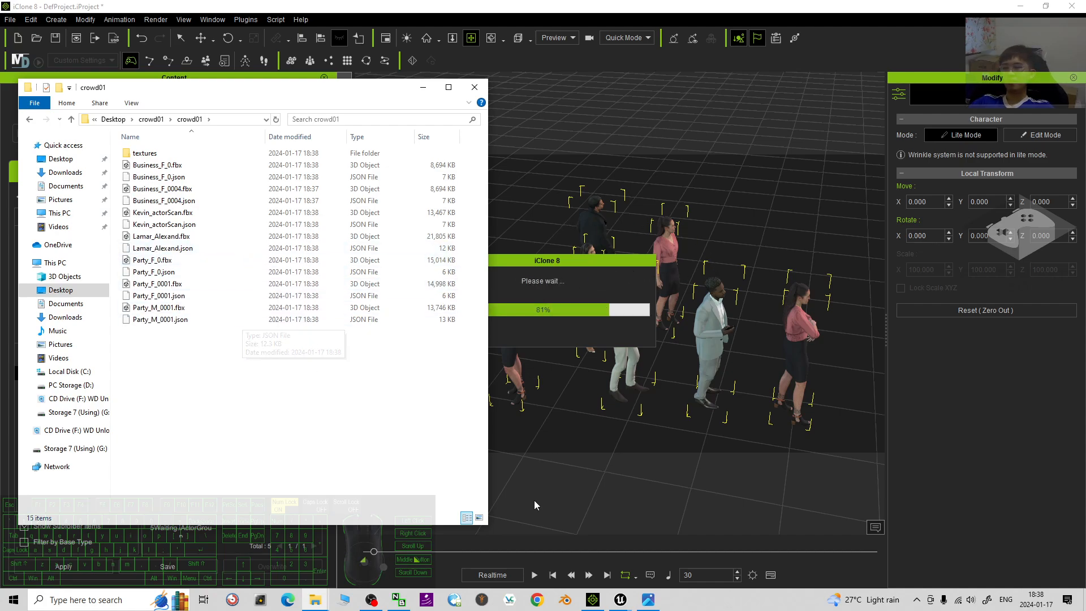
- Minimize iClone so that the export folder and the Unreal Content Browser window are accessible
left_click(621, 599)
left_click(674, 540)
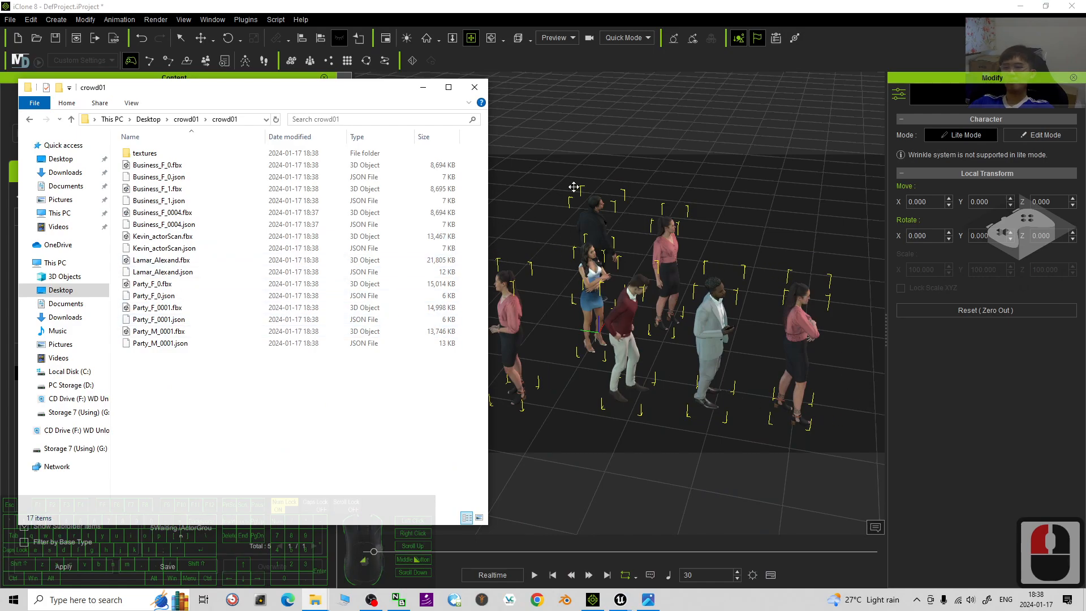
left_click(609, 248)
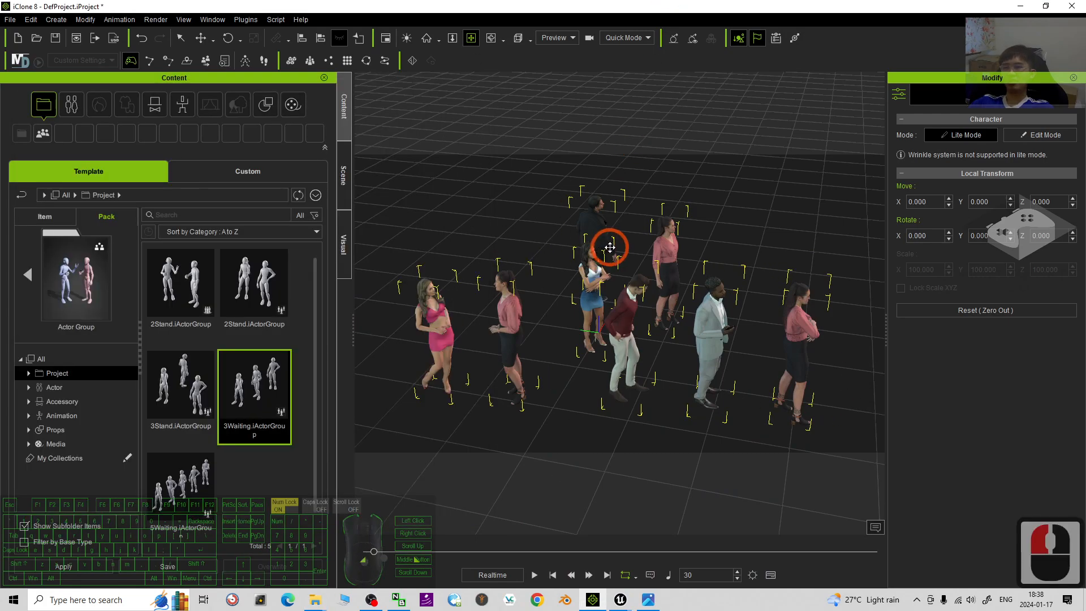
left_click(571, 477)
left_click(673, 552)
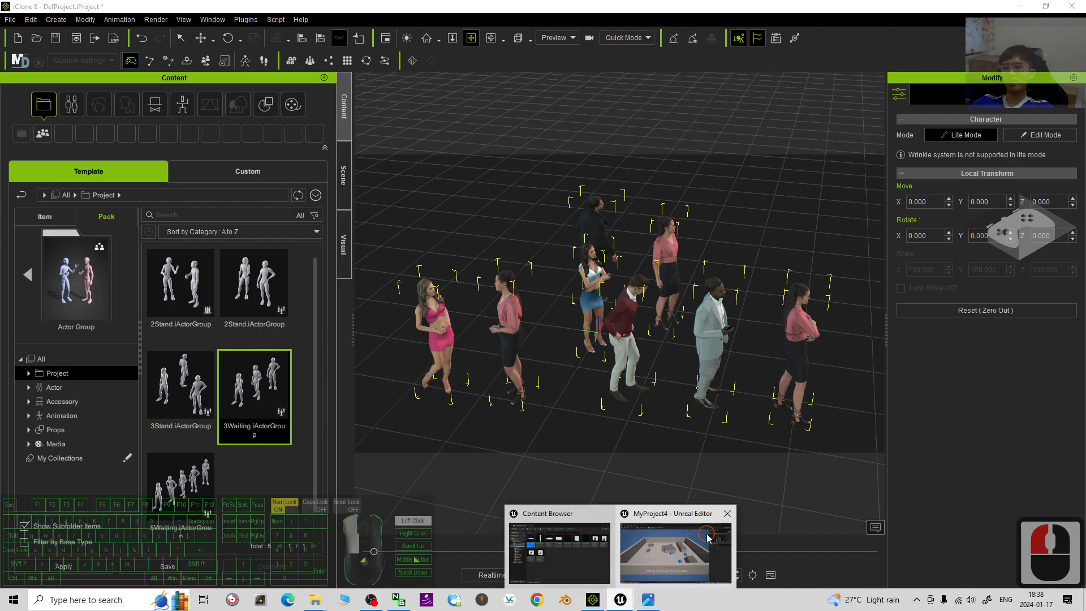
left_click(1028, 8)
left_click(516, 368)
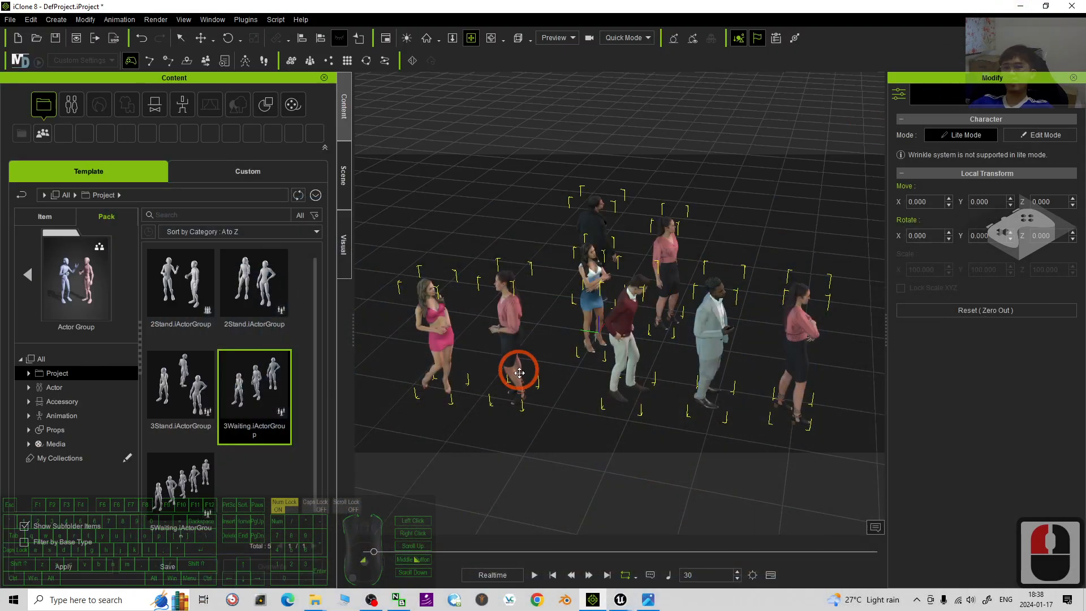
left_click(1020, 6)
- Examine the exported character FBX files in the crowd01 folder
left_click(242, 267)
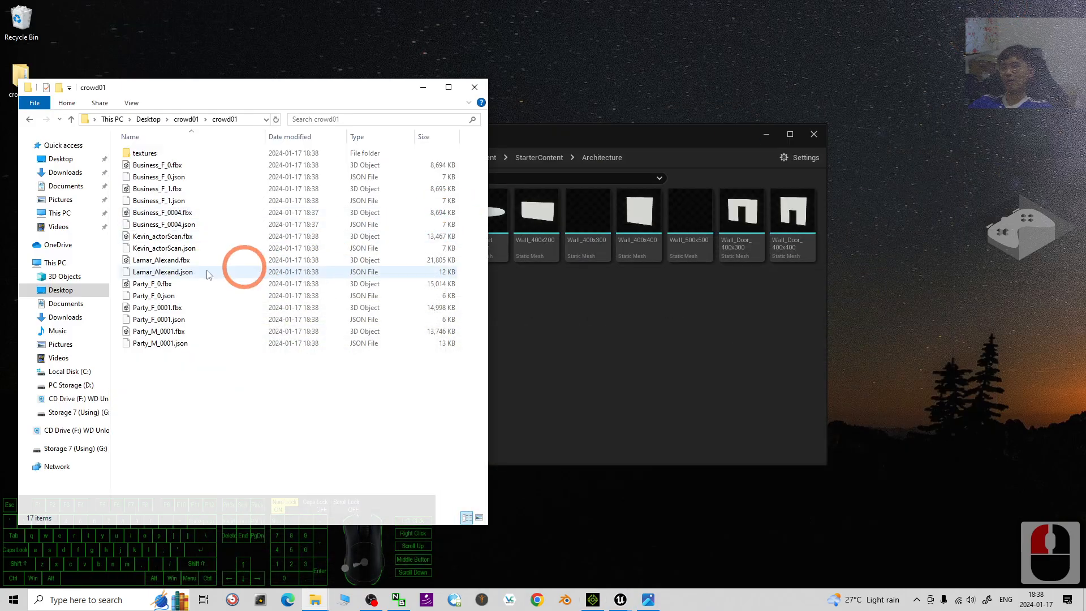
left_click(170, 165)
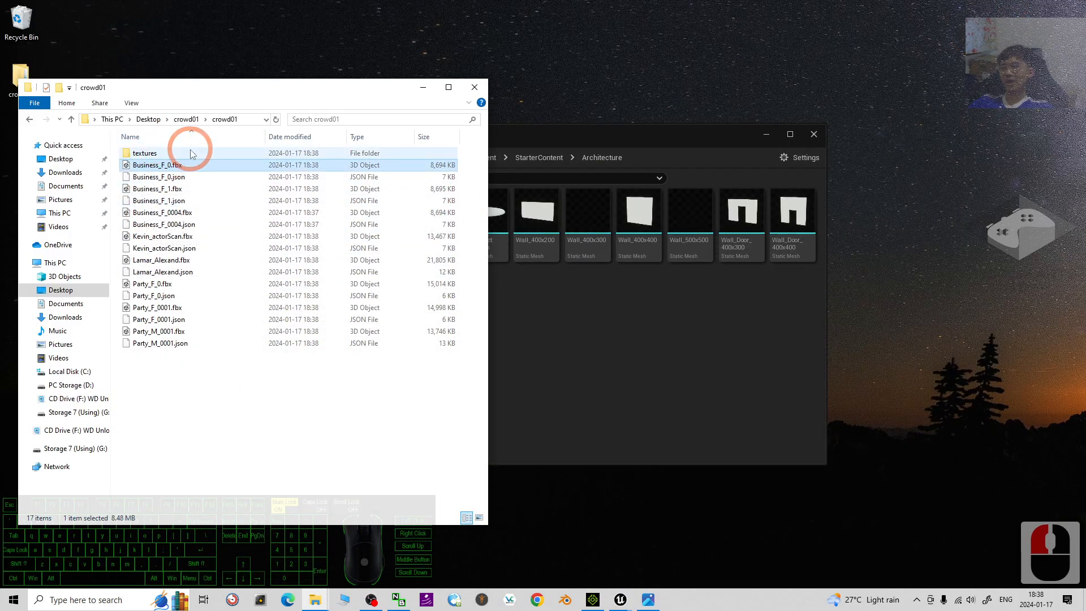
left_click(172, 424)
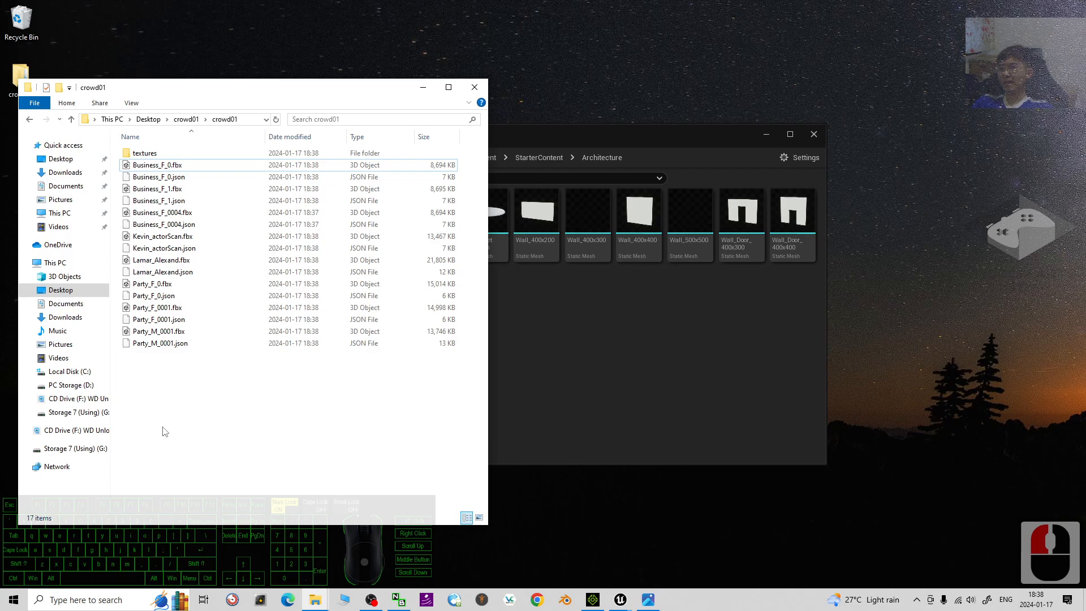
left_click(232, 426)
left_click(194, 165)
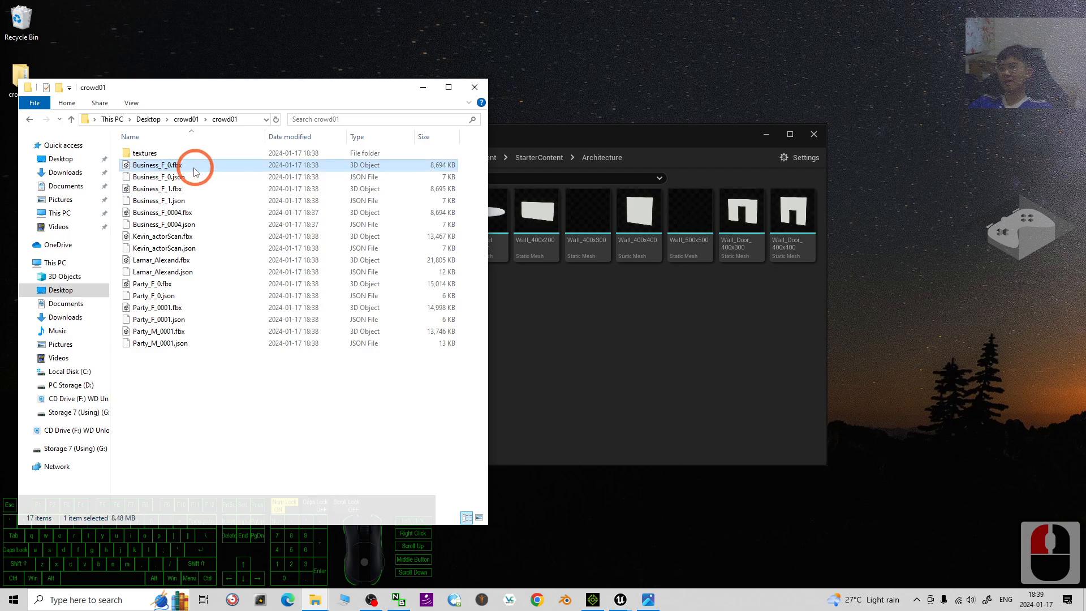
left_click(173, 190)
- Switch to the MyProject4 Unreal Editor and dock Content Browser 1 beneath the viewport, reducing its height
left_click(620, 600)
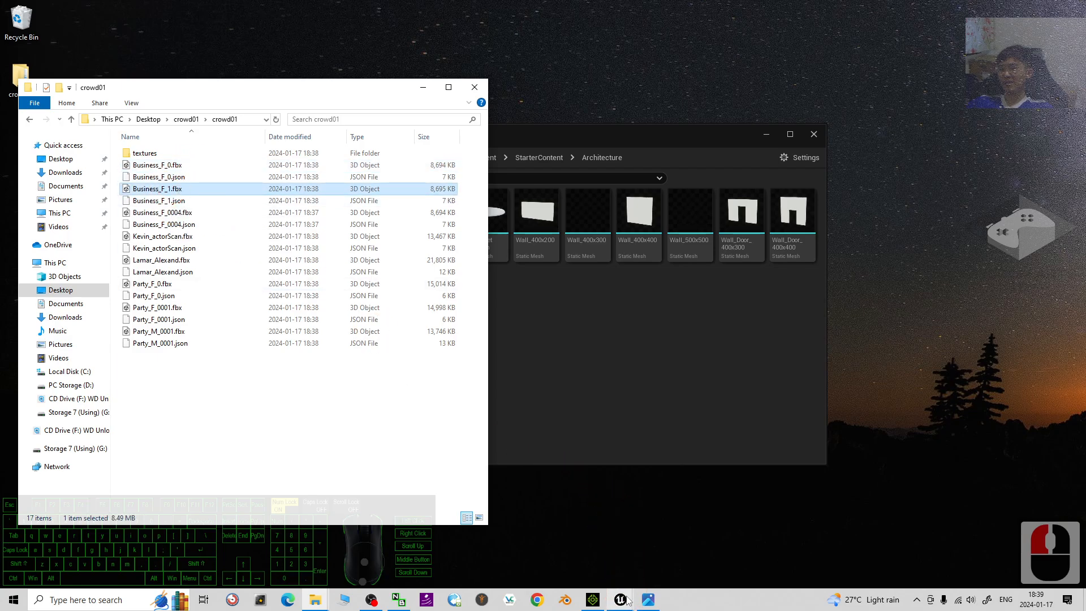
left_click(648, 564)
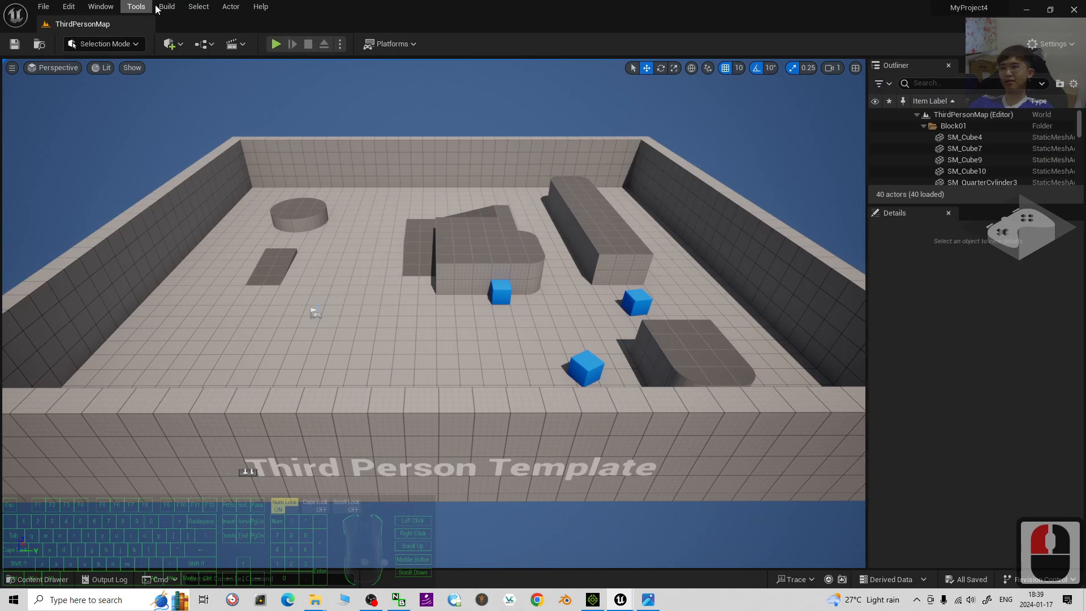
left_click(102, 7)
left_click(180, 51)
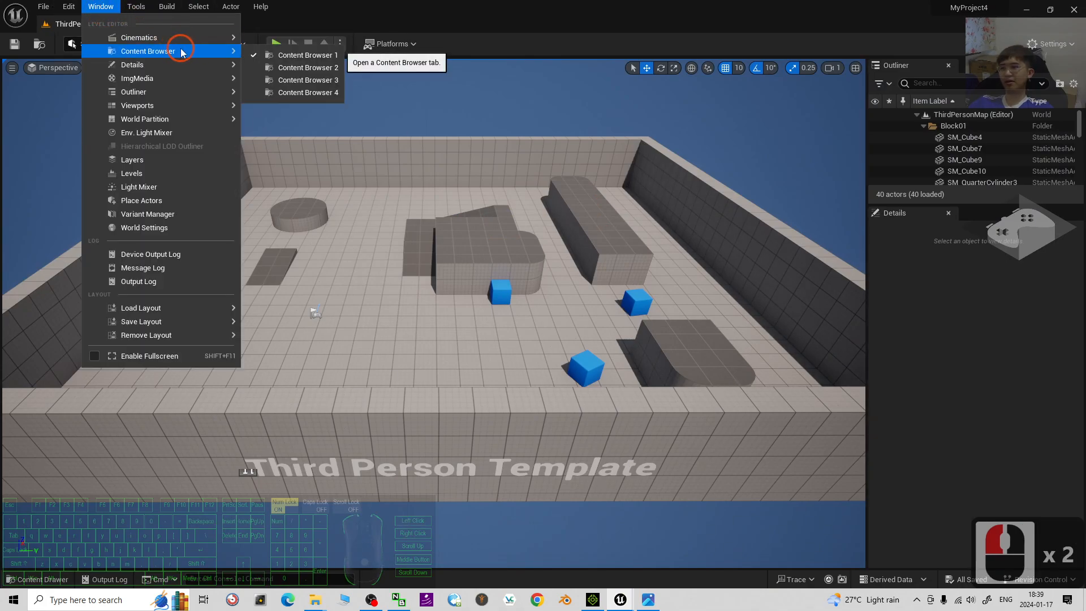
left_click(297, 56)
left_click_drag(341, 145, 134, 500)
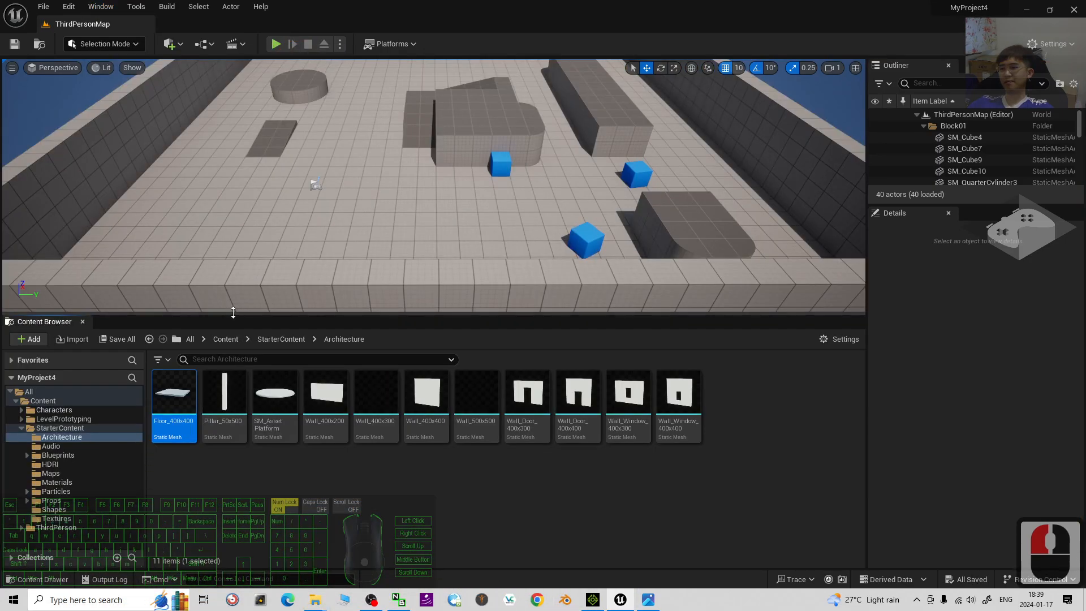
left_click_drag(233, 312, 225, 378)
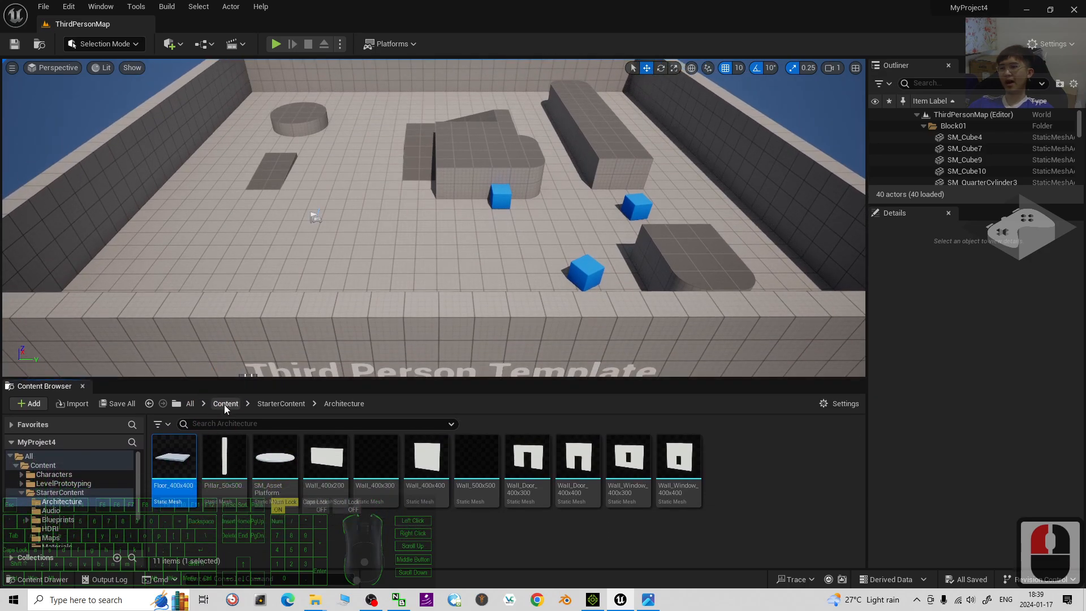
- Create and open a folder named crowd01 under Content, and place the restored Unreal Editor window beside the export folder
left_click(224, 404)
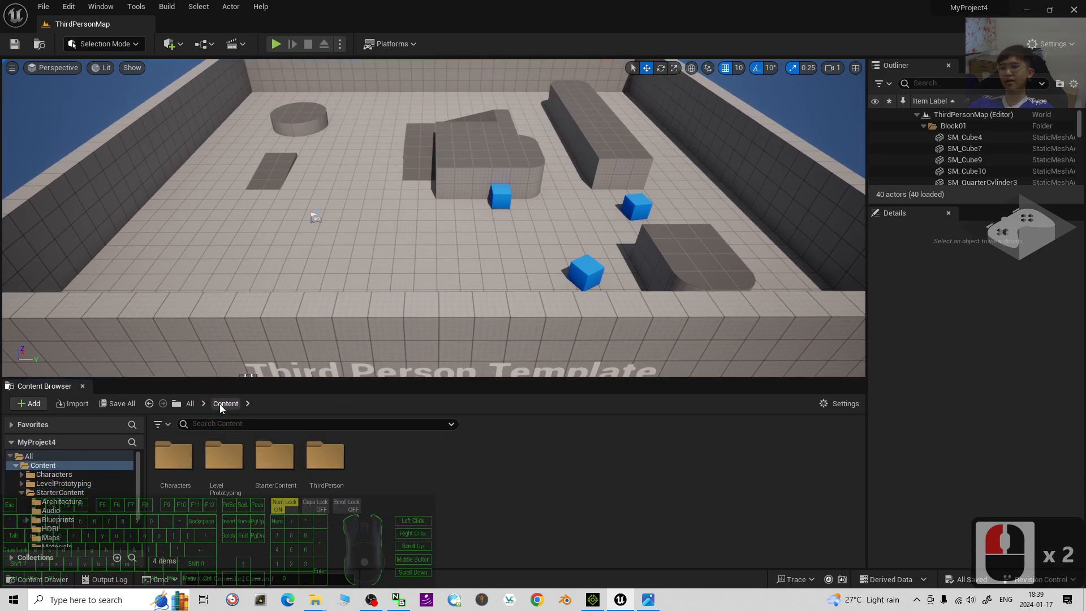
left_click(219, 404)
right_click(361, 498)
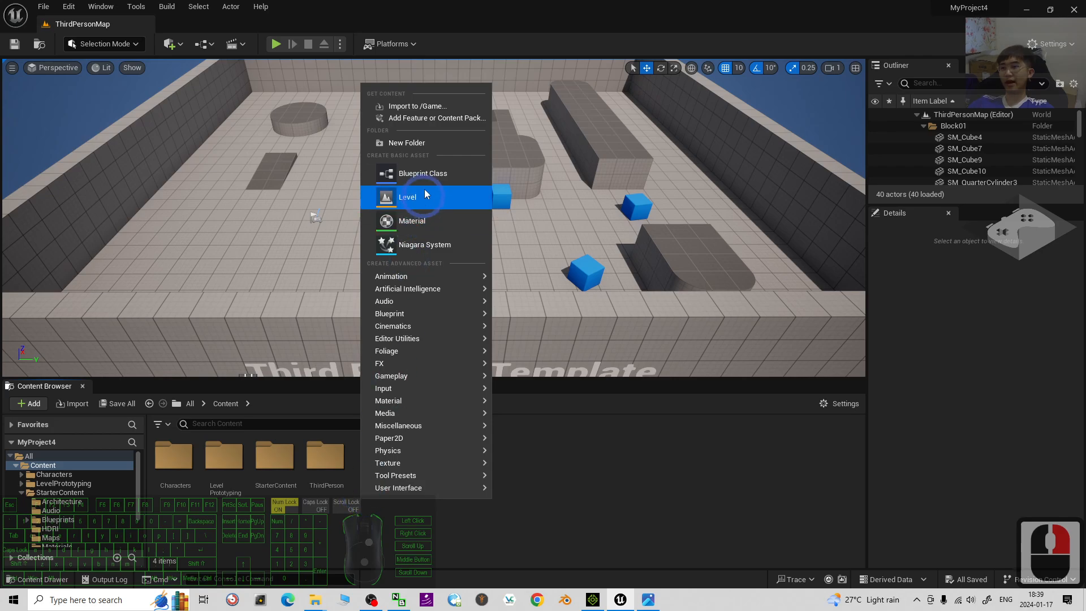
left_click(427, 142)
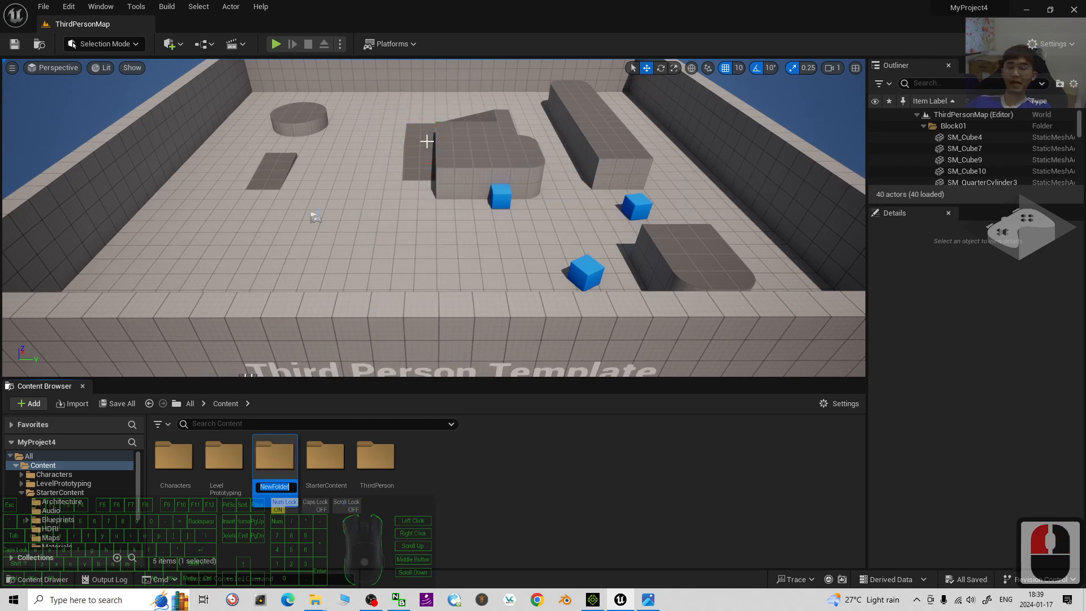
type("crowd01")
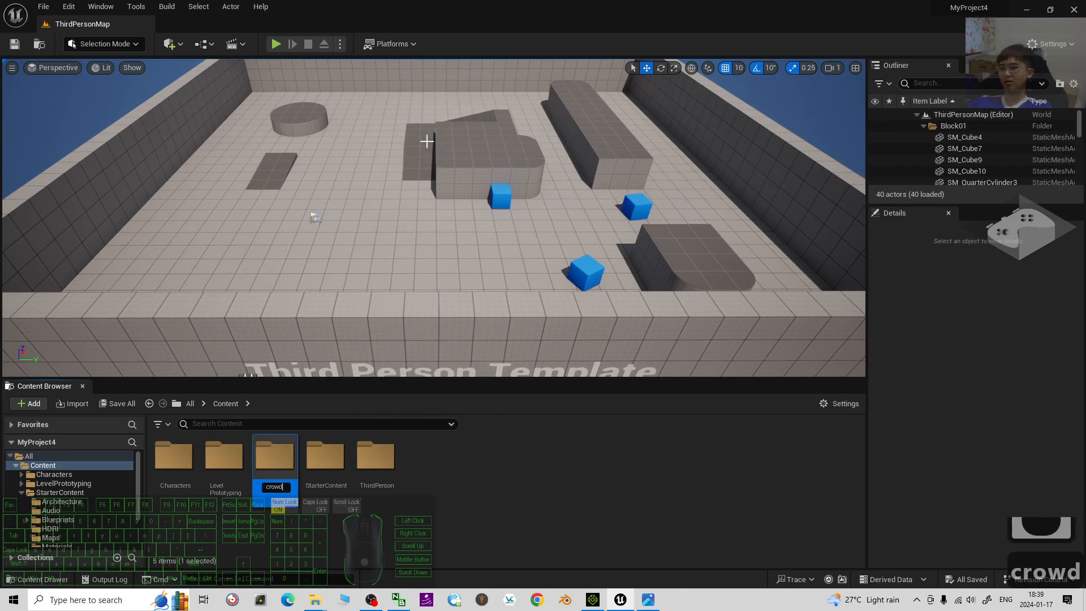
key("Return")
key("Return")
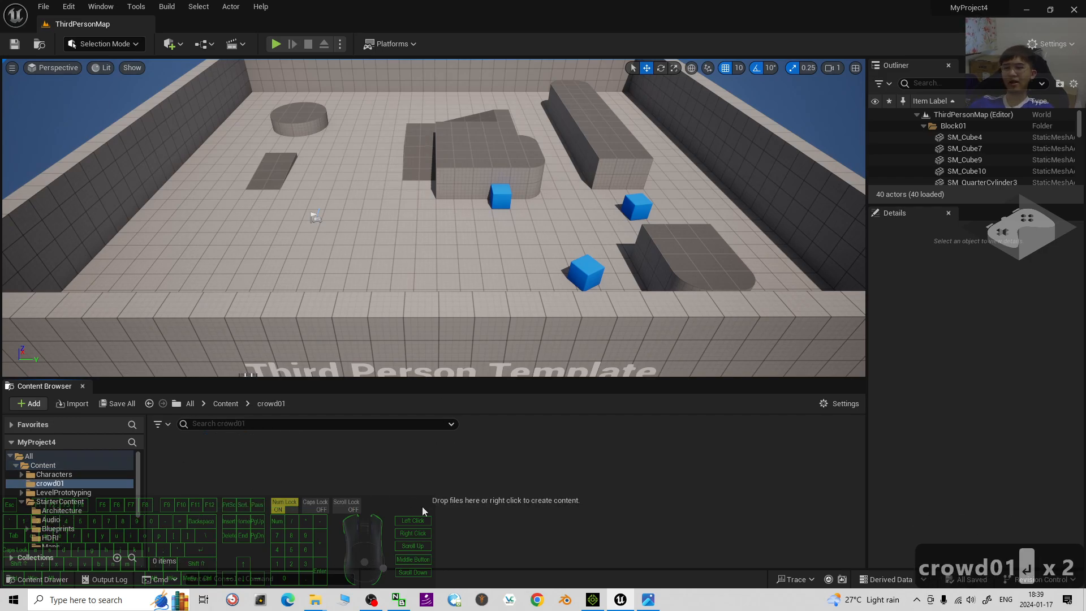
left_click_drag(574, 6, 727, 20)
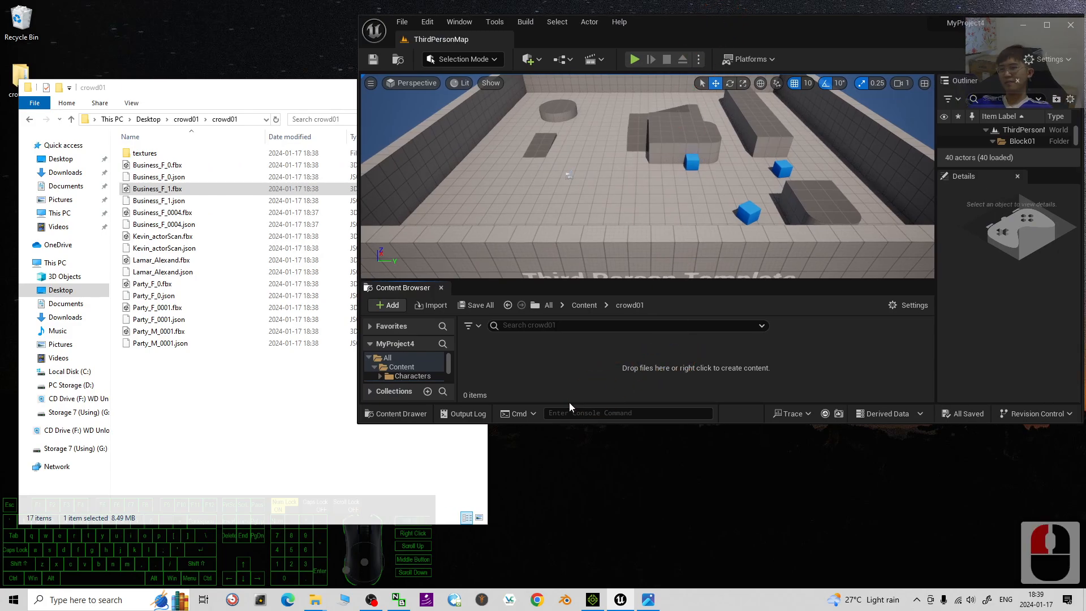
left_click(202, 199)
left_click(175, 165)
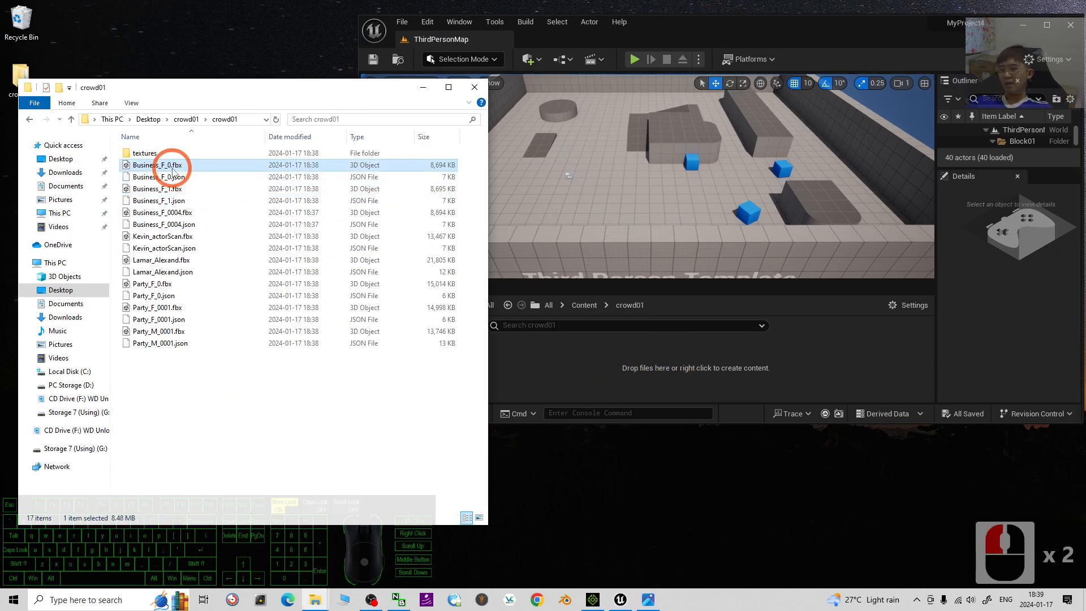
left_click(171, 188, "ctrl")
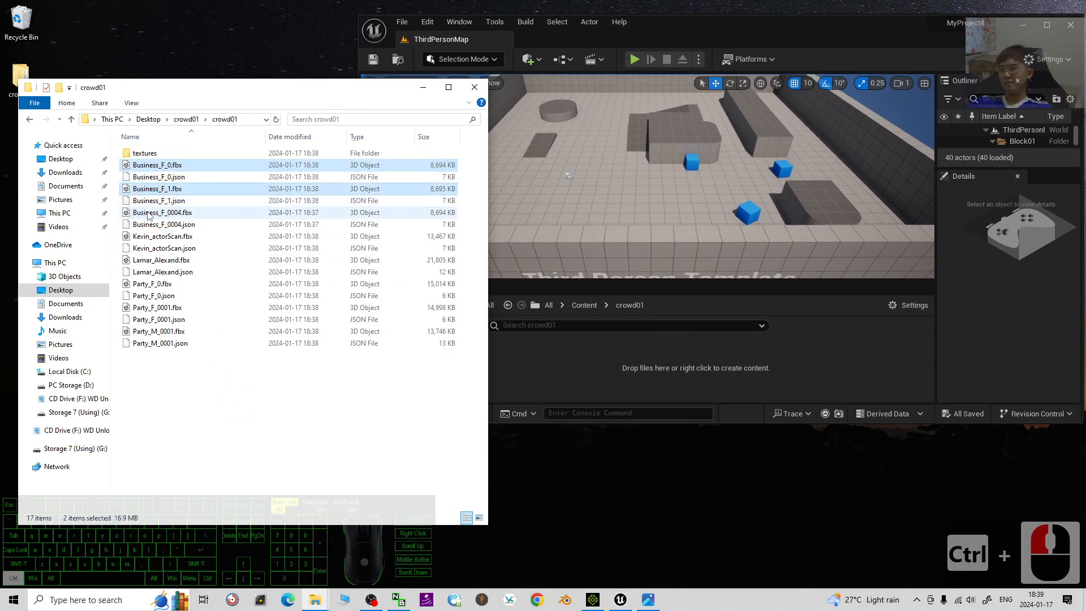
left_click(148, 216, "ctrl")
left_click(230, 387)
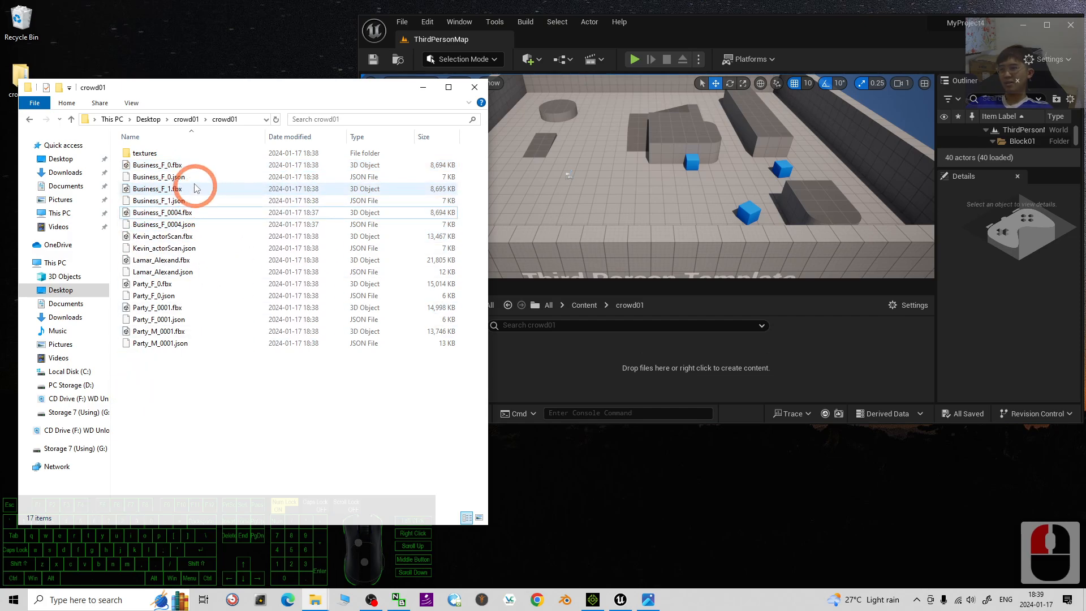
- Select every exported character FBX file, leaving out the JSON files, and bring them into Unreal's crowd01 folder to open the FBX import options
left_click(140, 165, "ctrl")
left_click(138, 189, "ctrl")
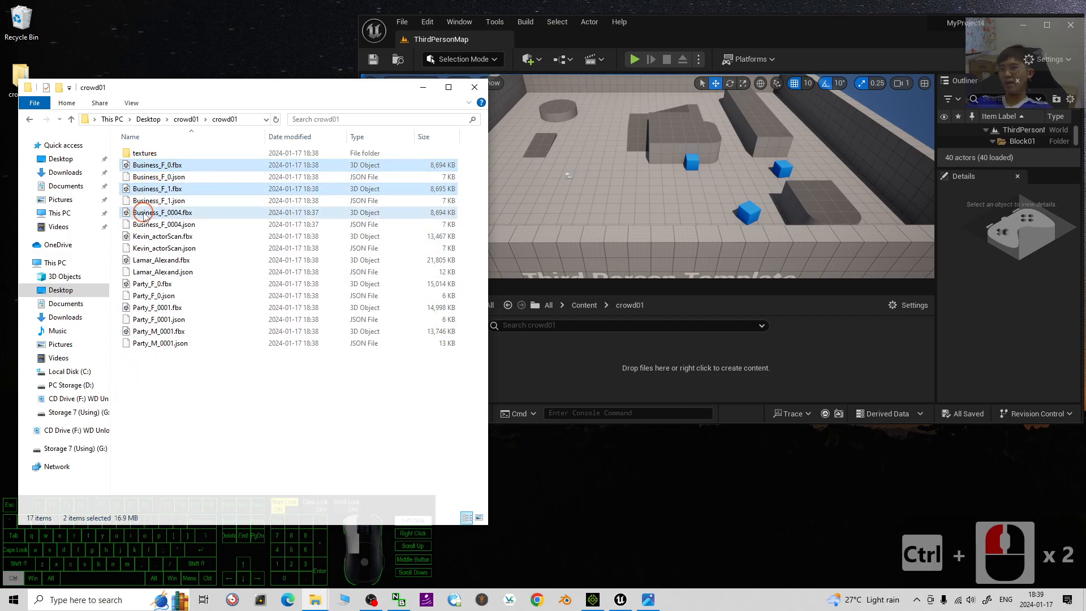
left_click(144, 214, "ctrl")
left_click(141, 236, "ctrl")
left_click(142, 260, "ctrl")
left_click(141, 284, "ctrl")
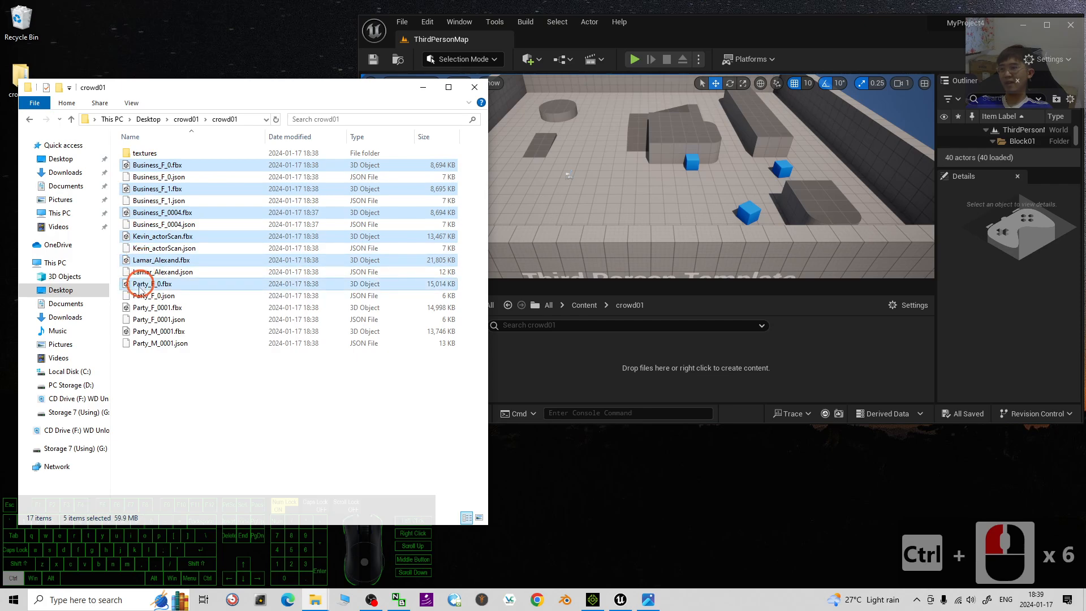
left_click(146, 308, "ctrl")
left_click(157, 332, "ctrl")
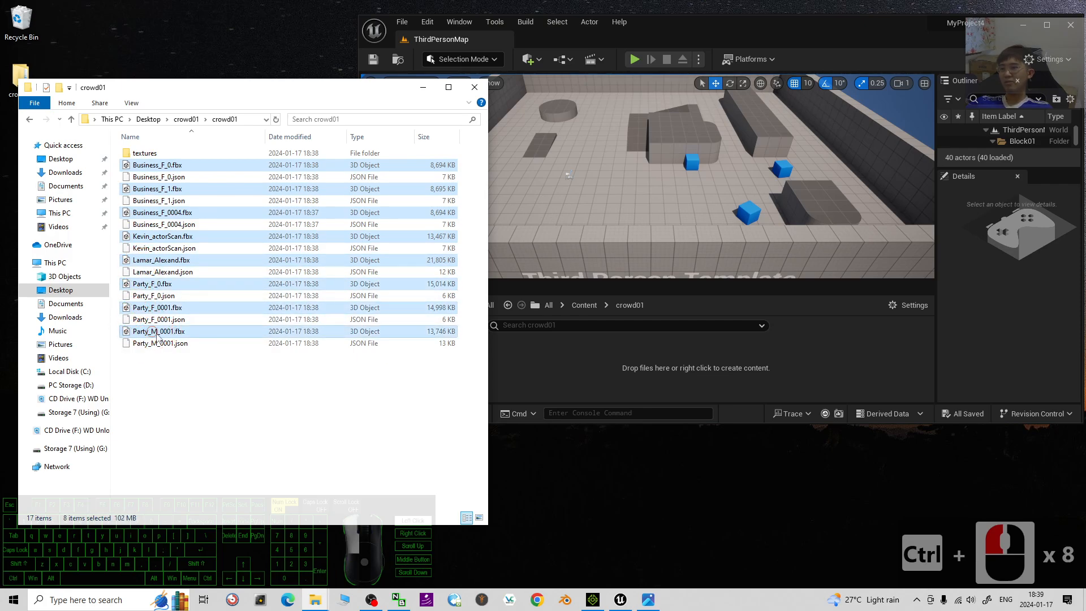
left_click_drag(157, 334, 575, 367)
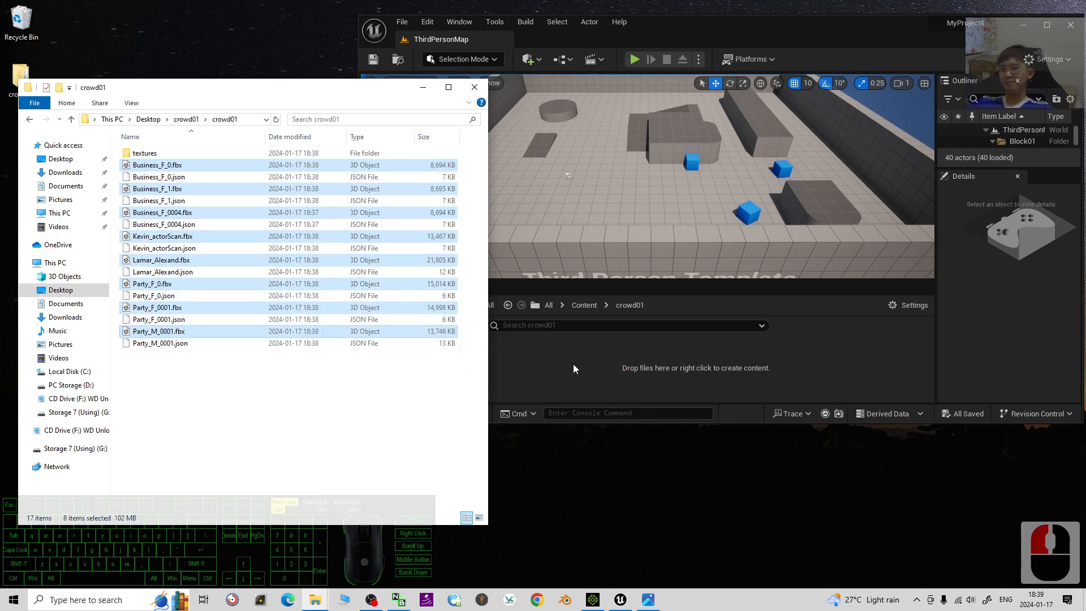
left_click(548, 98)
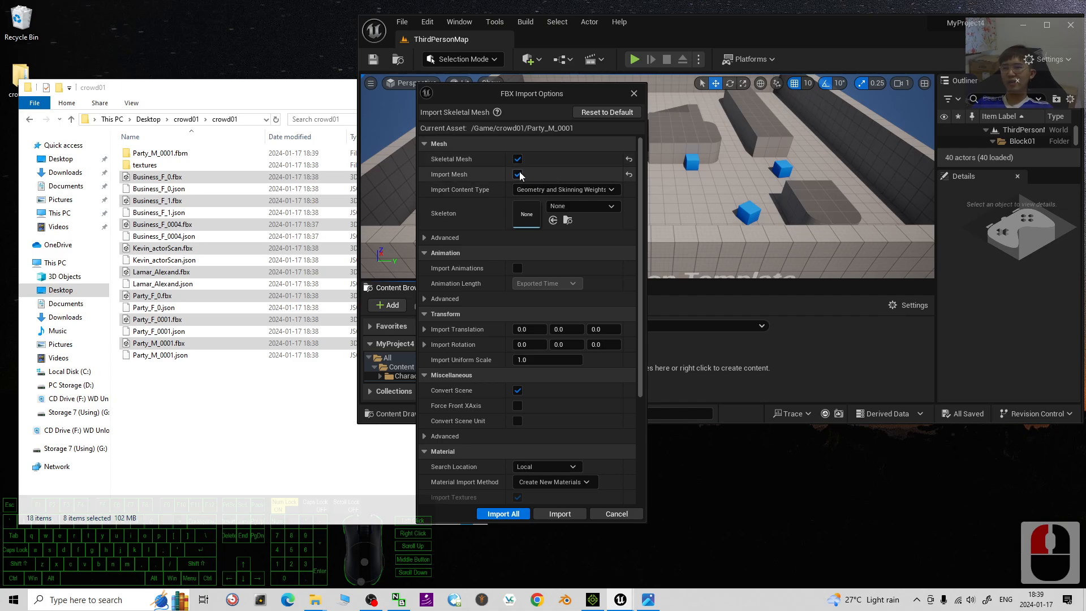
- Enable Import Morph Targets in the advanced mesh import settings
left_click(424, 238)
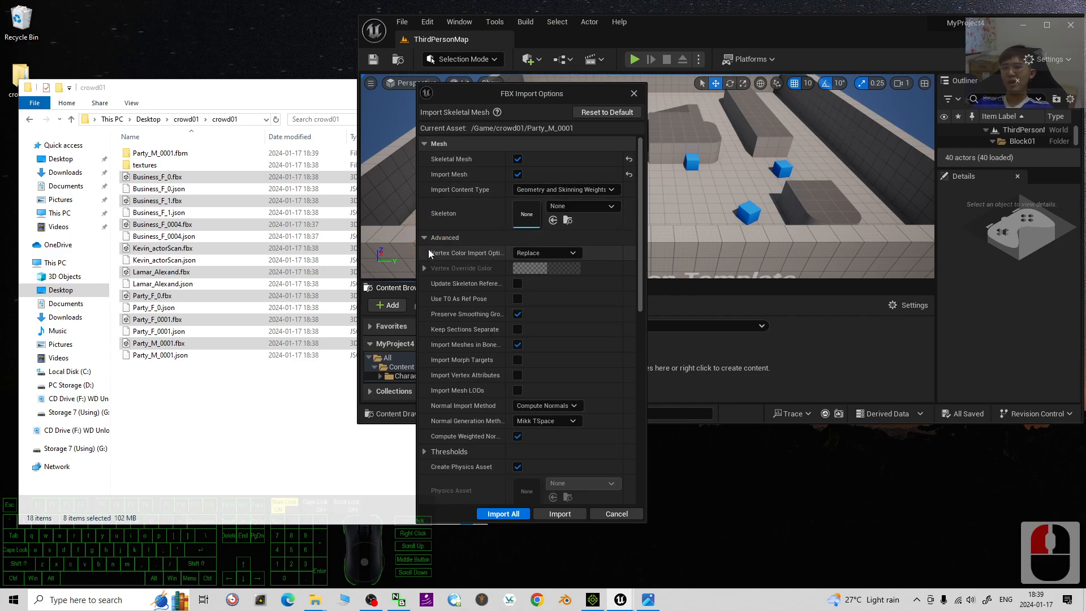
left_click(517, 360)
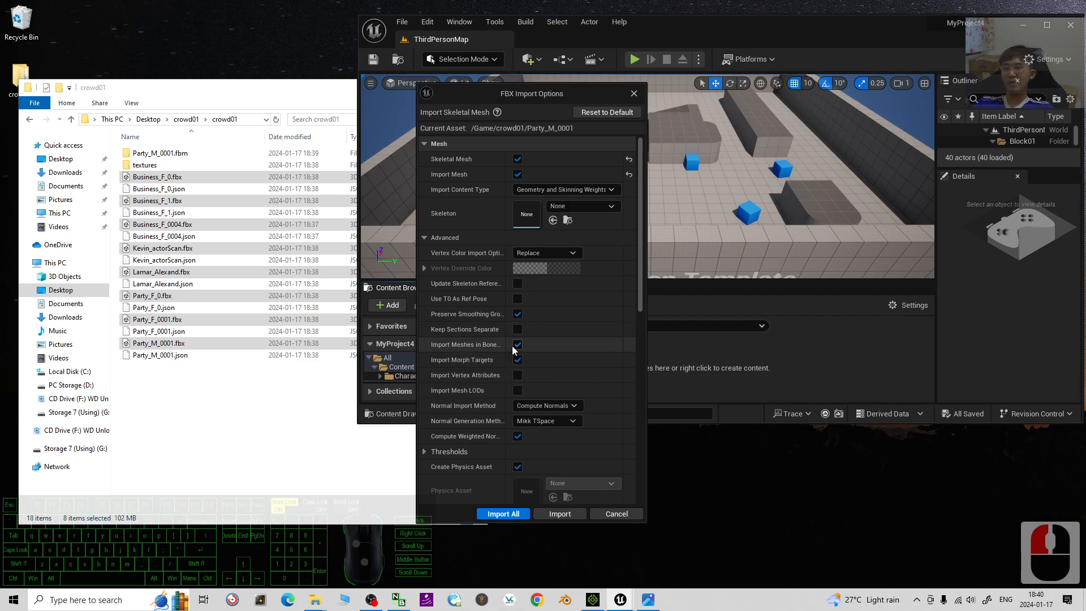
left_click(424, 239)
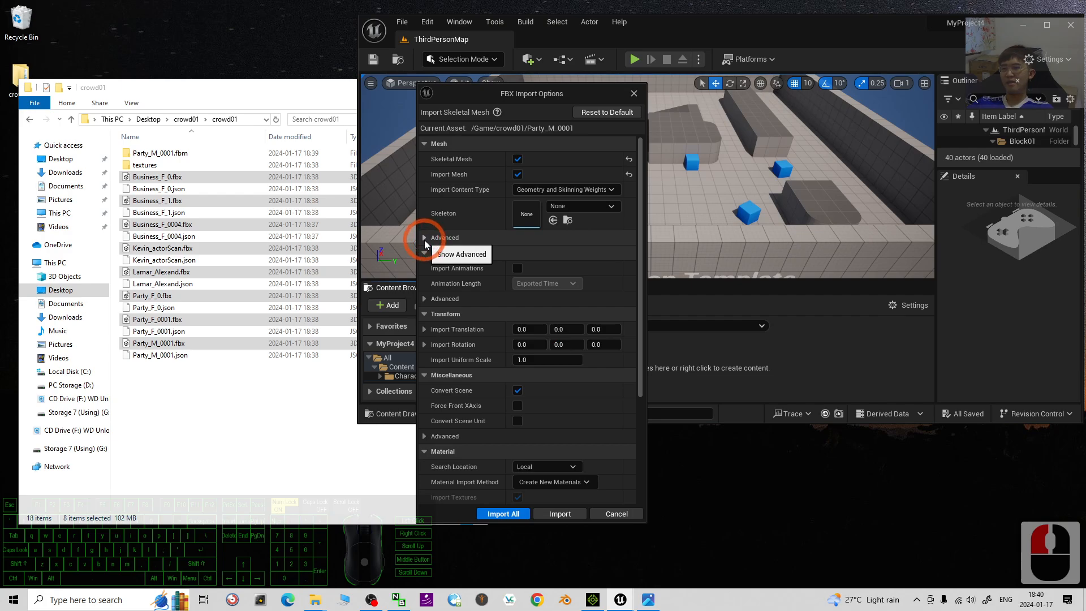
left_click(424, 242)
left_click(424, 241)
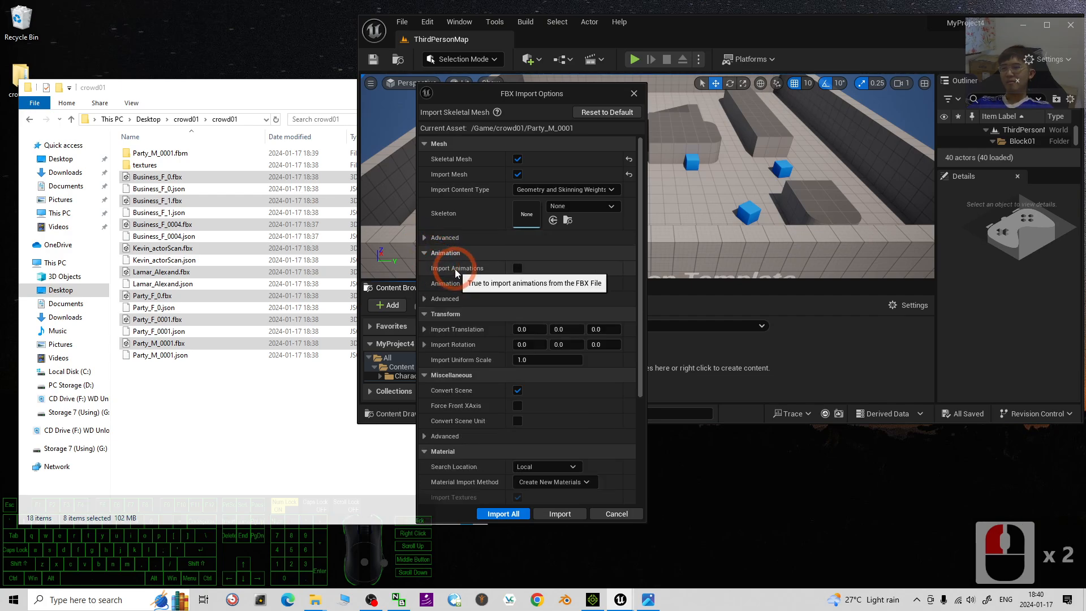
- Enable Import Animations with Animation Length set to Animated Time, and import all the selected character files
left_click(517, 269)
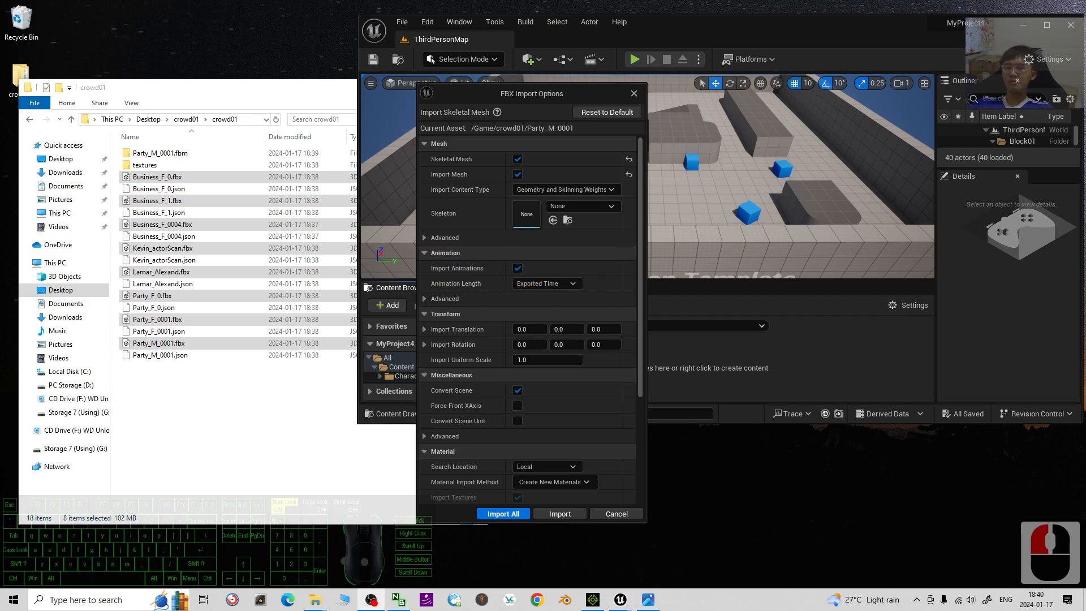
left_click(454, 288)
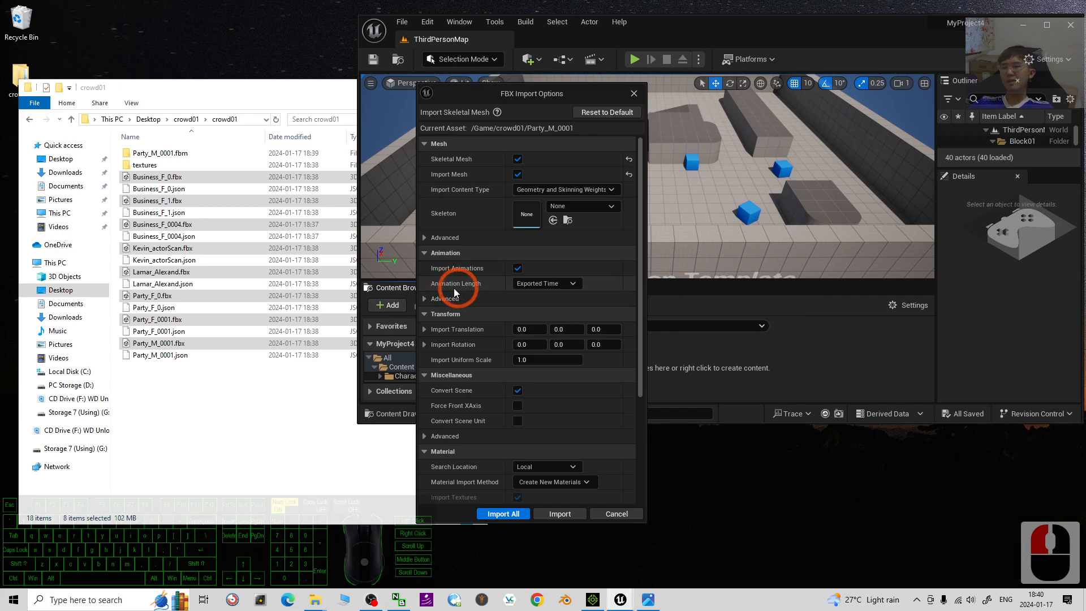
left_click(571, 284)
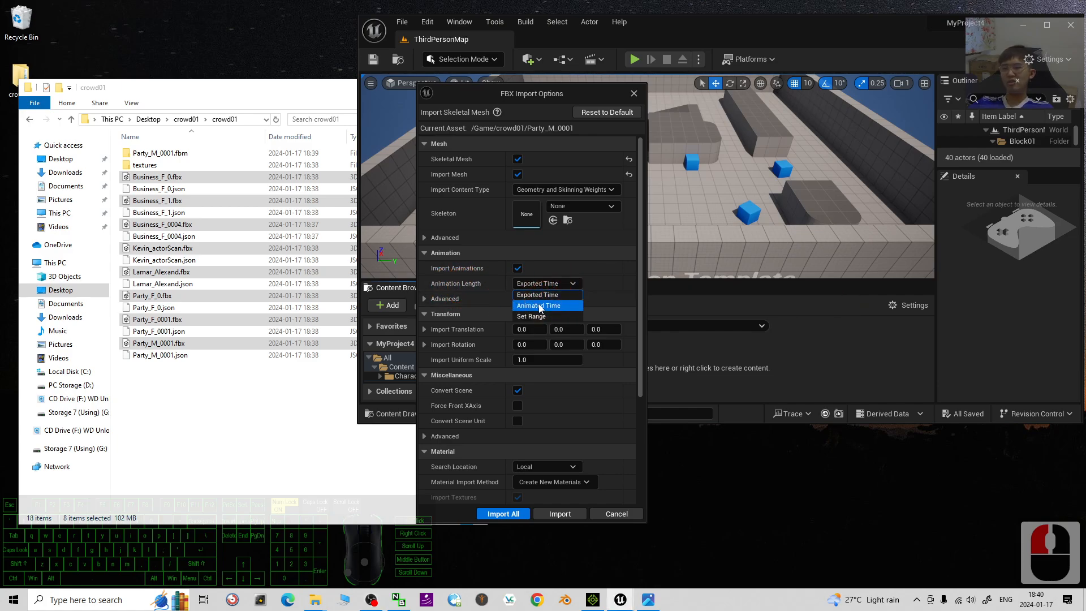
left_click(541, 305)
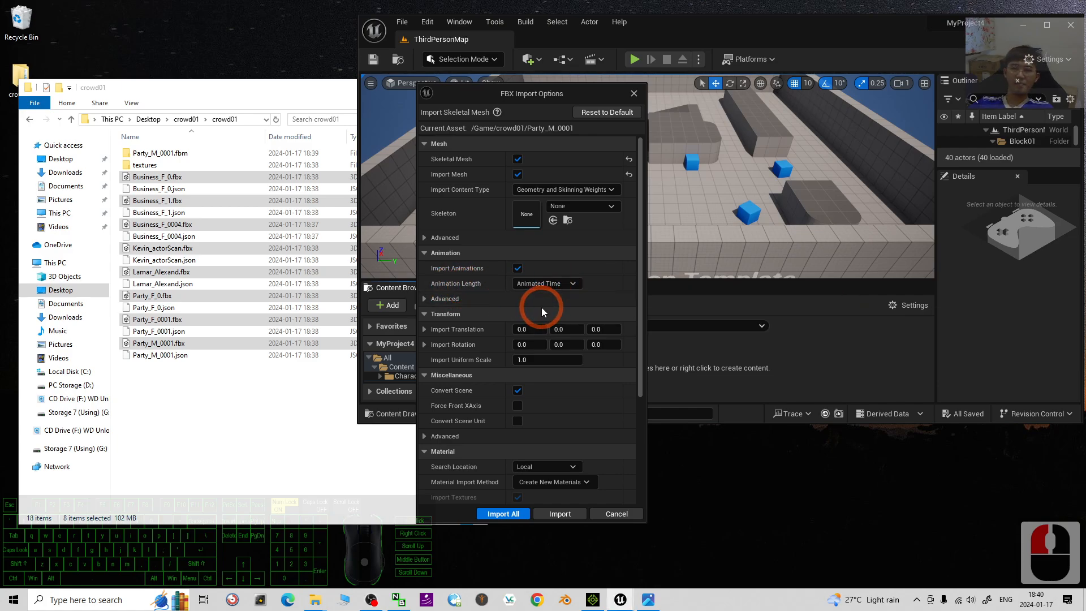
left_click(504, 514)
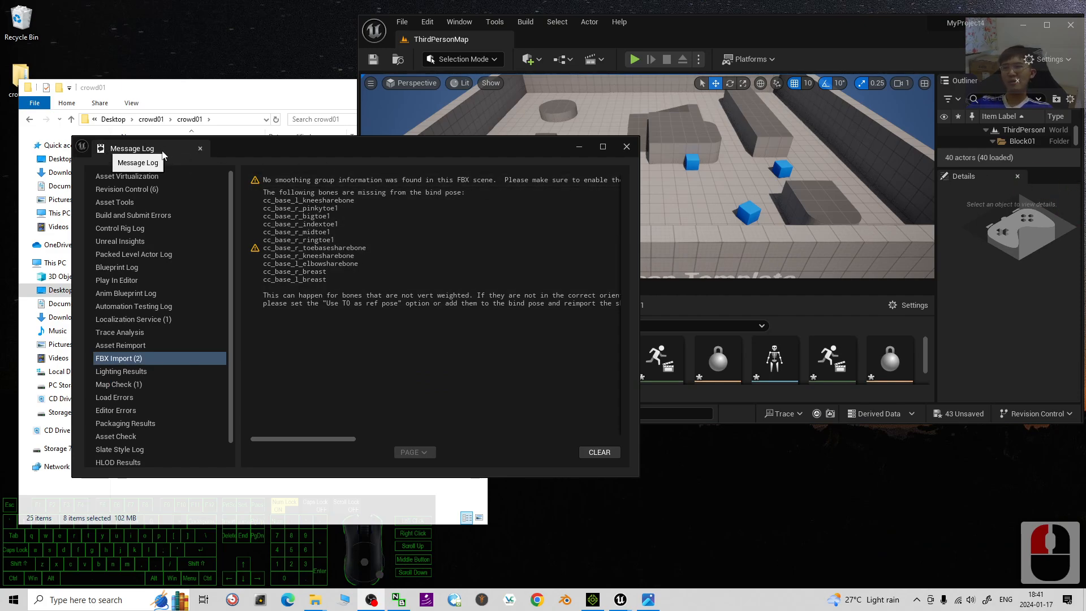
- Dismiss the Message Log, maximize the Unreal Editor and look through the imported assets in crowd01
left_click(627, 147)
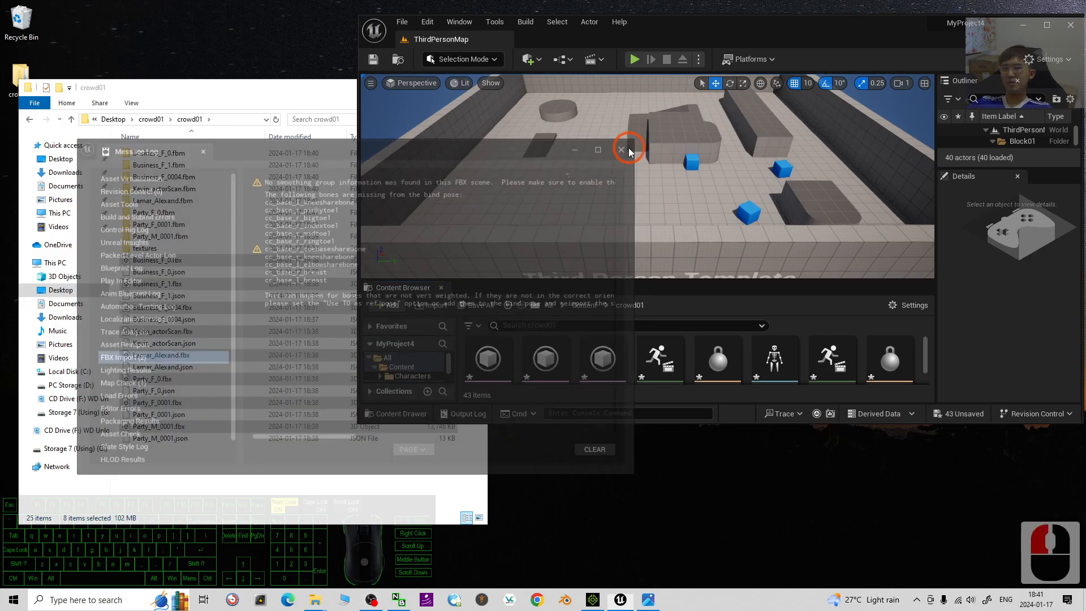
left_click(1048, 26)
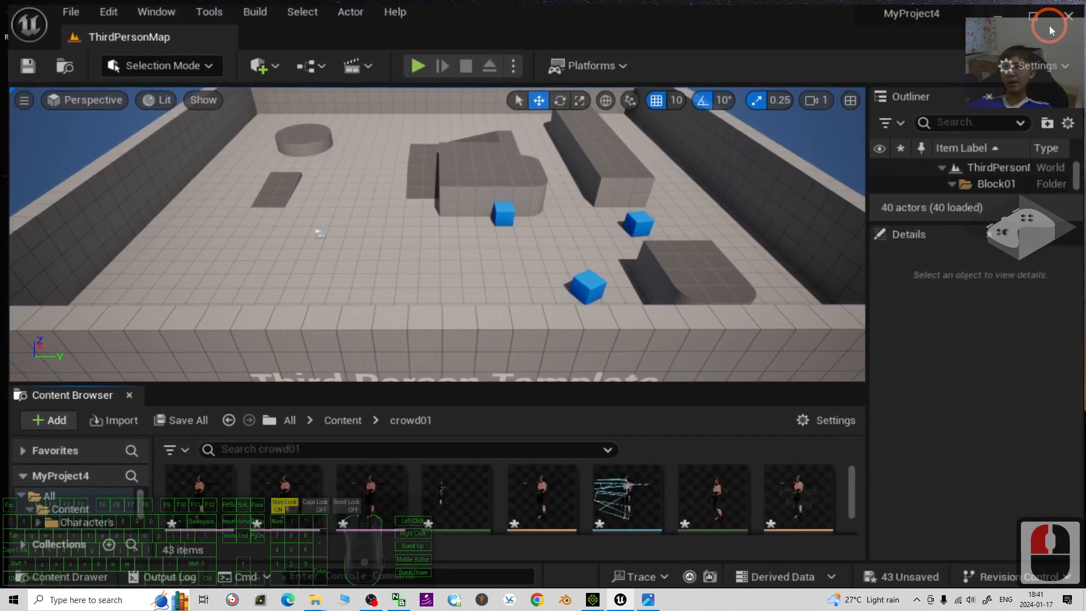
scroll(658, 474, "down", 10)
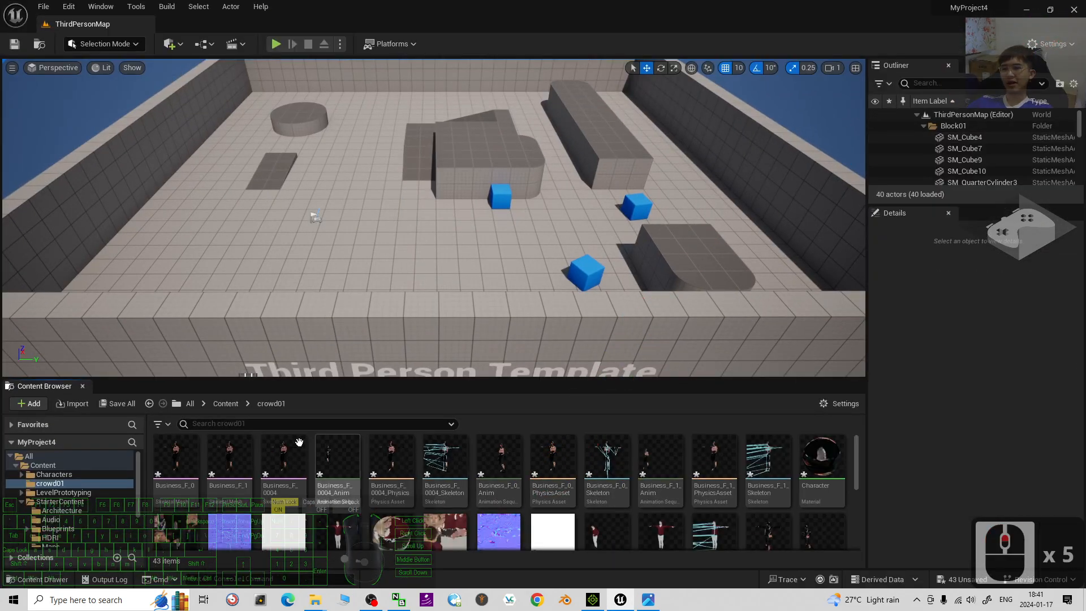
scroll(679, 498, "down", 4)
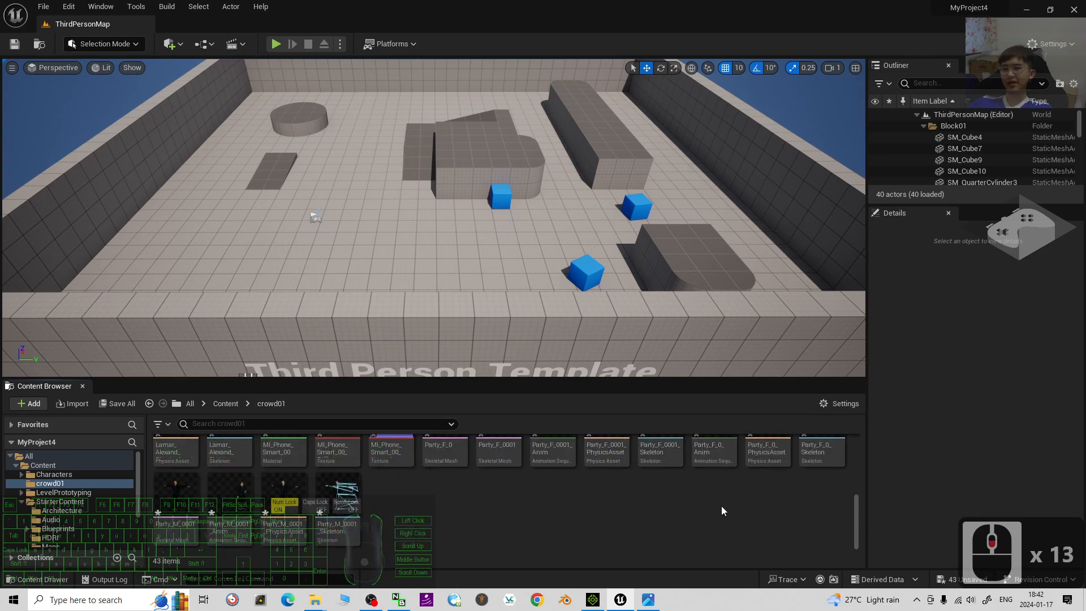
scroll(647, 486, "up", 17)
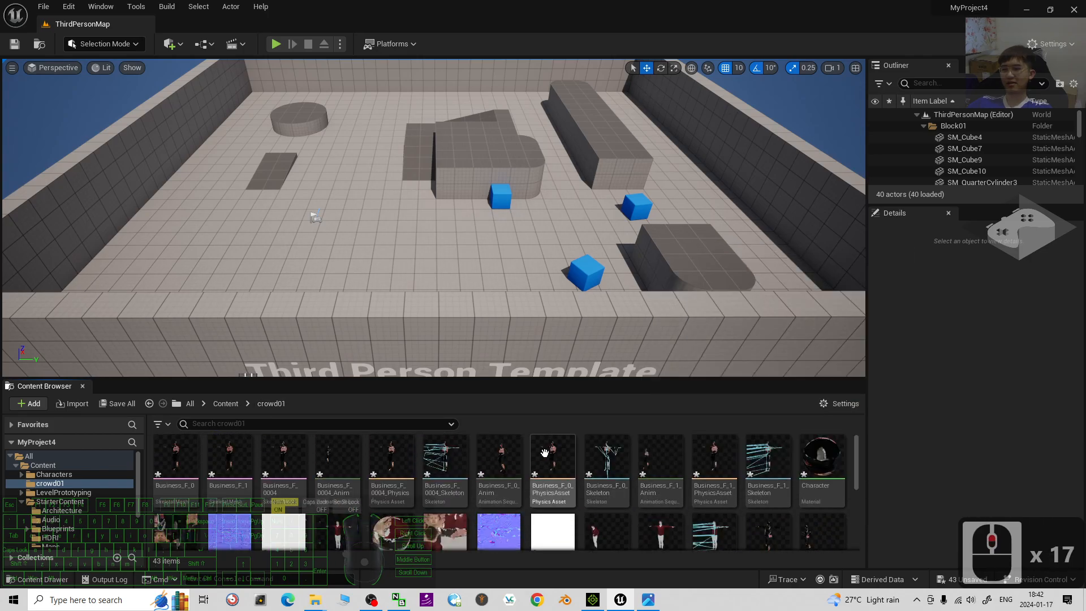
- Examine the open floor near the PlayerStart and the imported animation sequences, skeletons and meshes in crowd01
scroll(422, 245, "up", 6)
key("a")
mouse_move(439, 277)
right_mouse_down()
mouse_move(470, 238)
mouse_move(470, 300)
mouse_move(470, 280)
mouse_move(424, 251)
mouse_move(409, 275)
mouse_move(393, 264)
mouse_move(439, 256)
right_mouse_up()
key("w")
key("a")
key("w")
key("s")
key("w")
key("s")
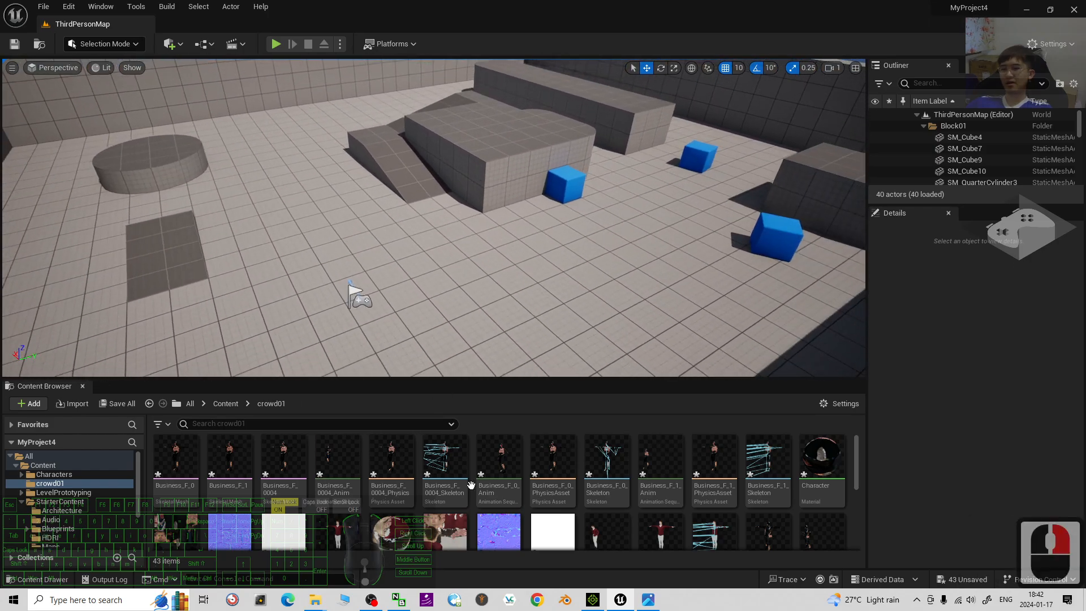
scroll(471, 476, "up", 4)
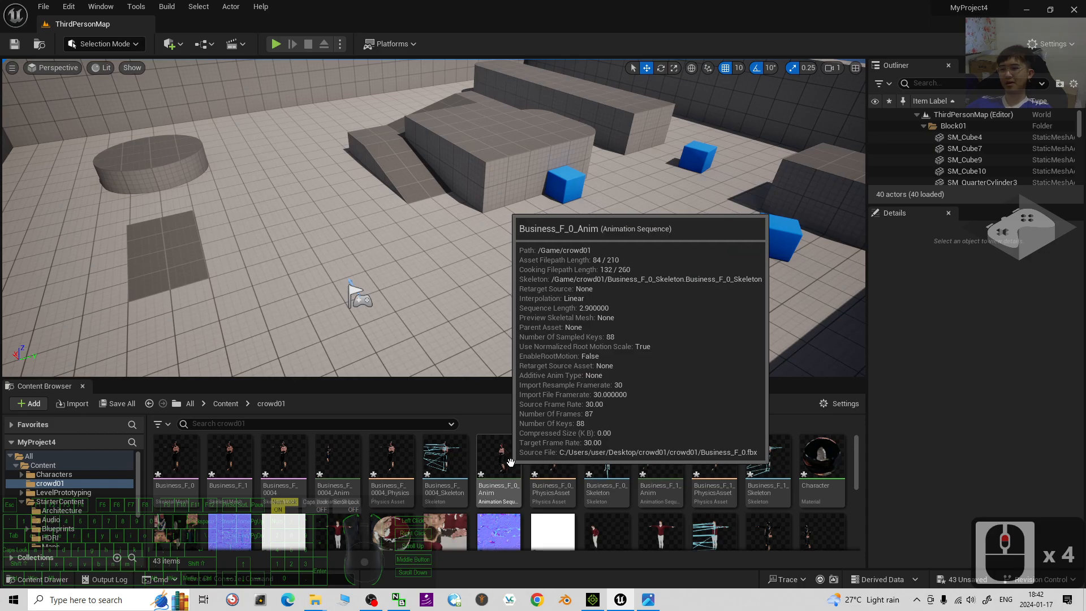
scroll(650, 487, "down", 15)
scroll(632, 489, "up", 8)
scroll(632, 489, "up", 10)
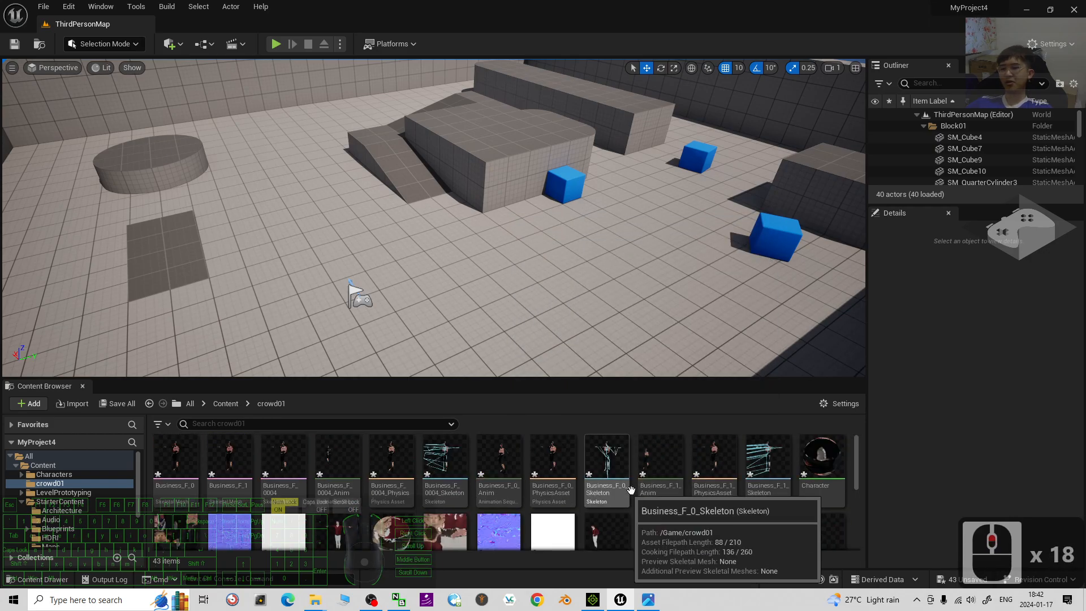
scroll(713, 498, "down", 7)
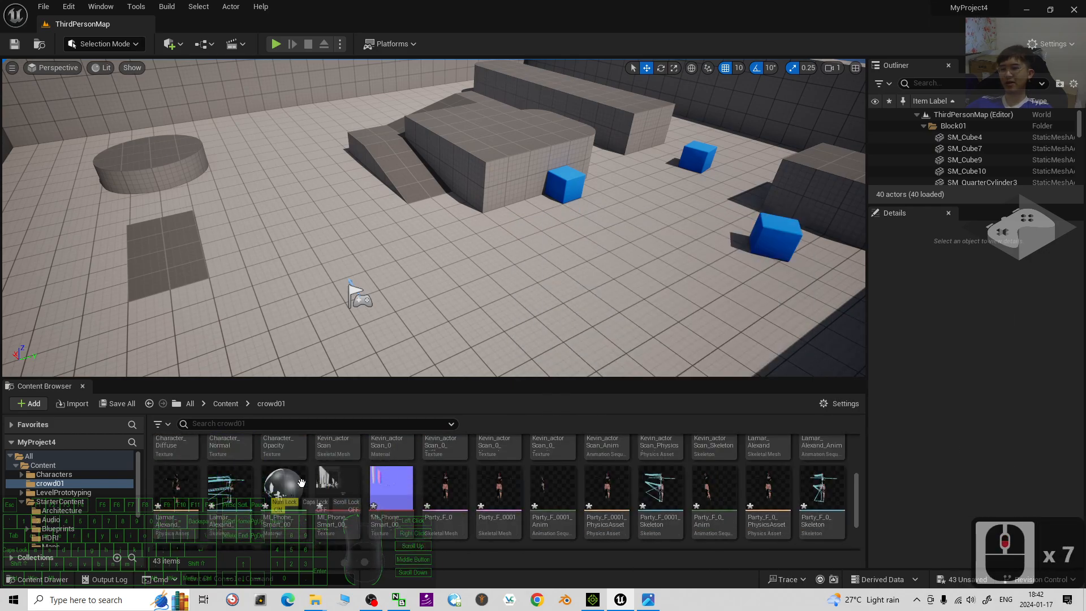
scroll(475, 491, "up", 12)
scroll(490, 493, "up", 6)
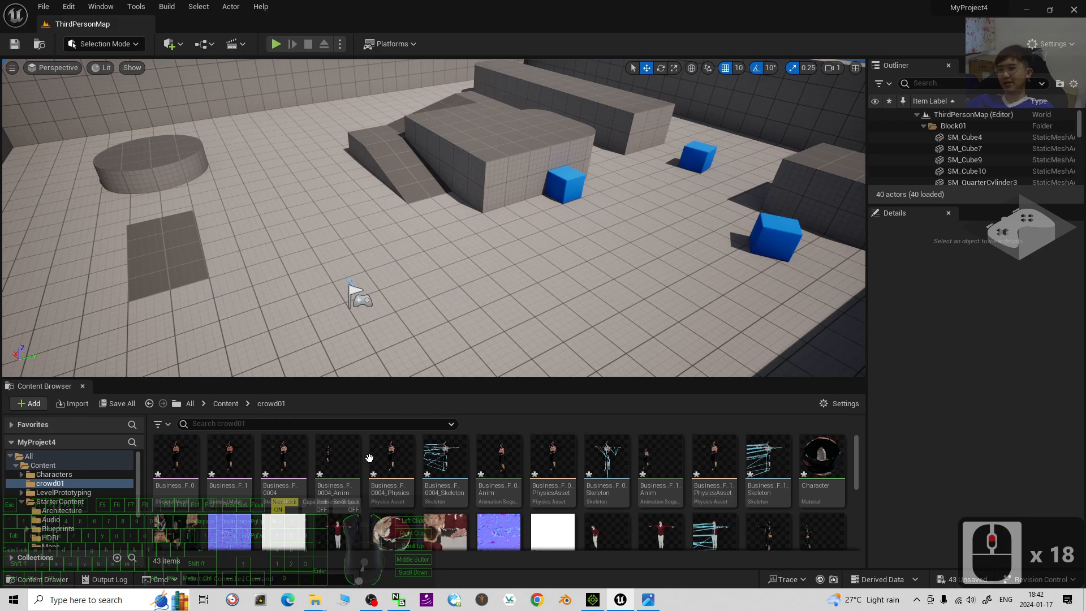
- Select the Animation Sequence assets of all eight characters in crowd01 and place them together on the open floor at about X 800, Y 1730
scroll(360, 476, "up", 5)
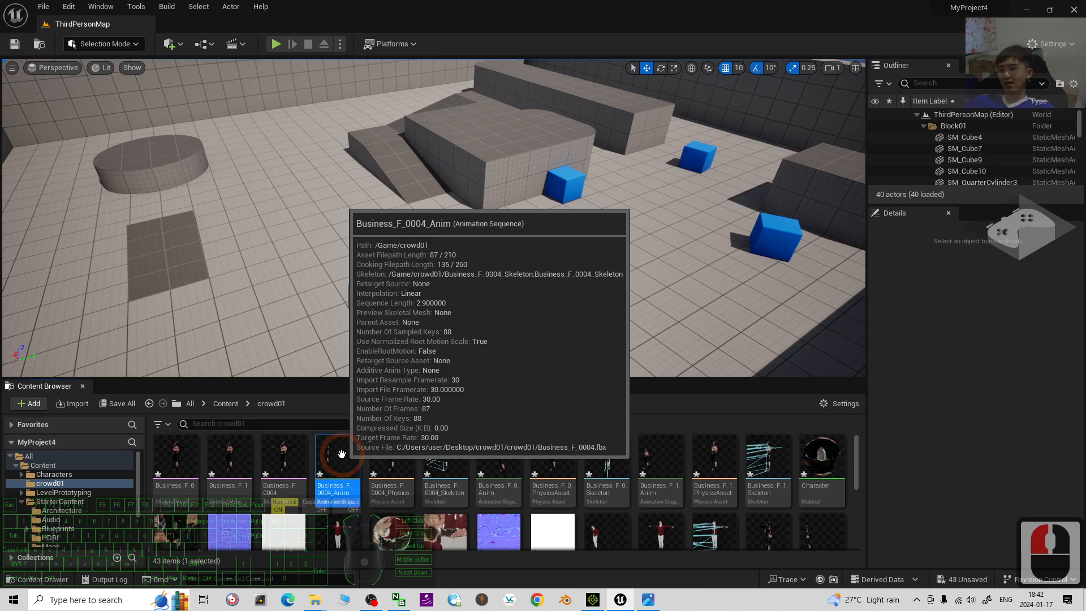
left_click(500, 454, "ctrl")
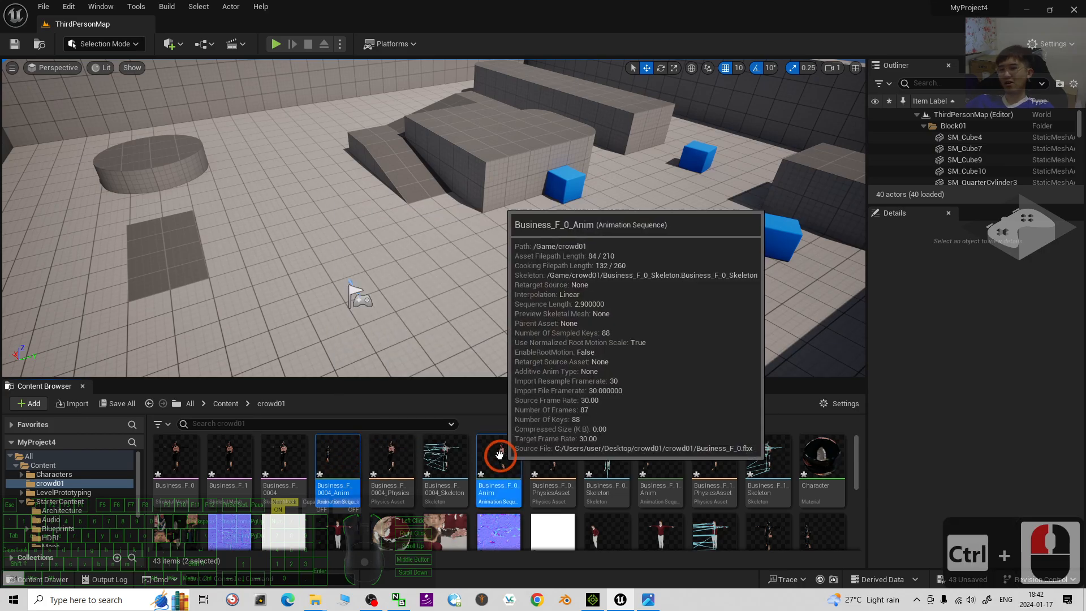
left_click(654, 465, "ctrl")
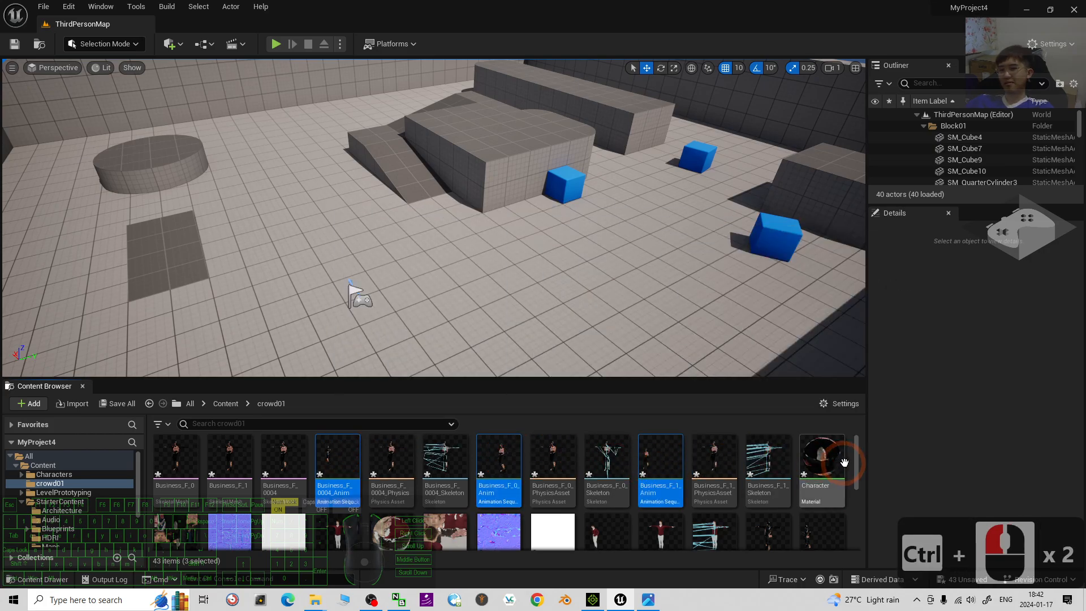
left_click_drag(857, 457, 855, 469)
left_click(609, 494, "ctrl")
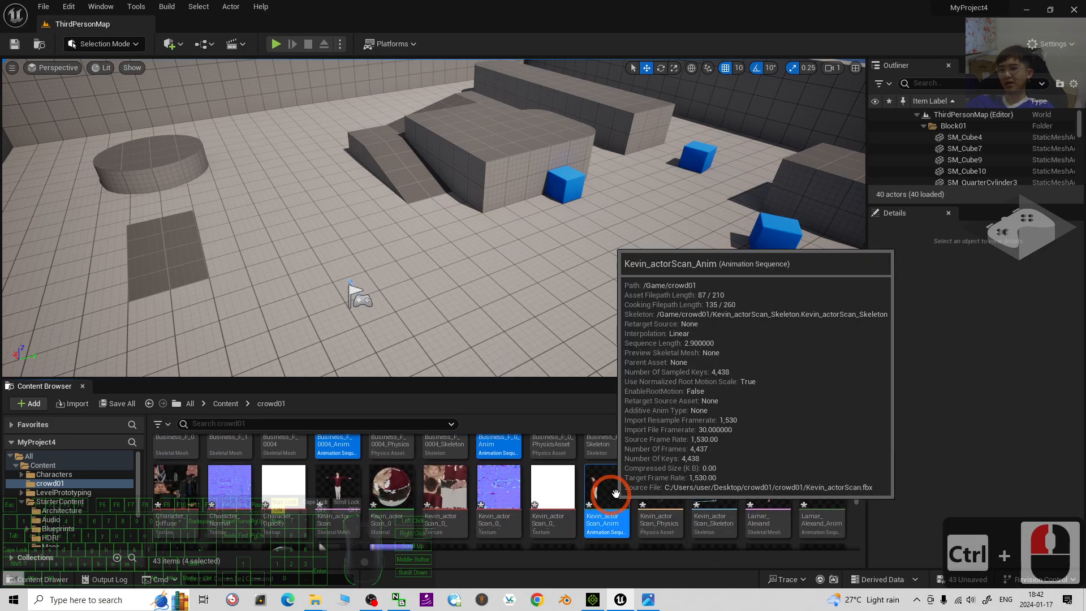
left_click(826, 488, "ctrl")
left_click_drag(863, 477, 854, 497)
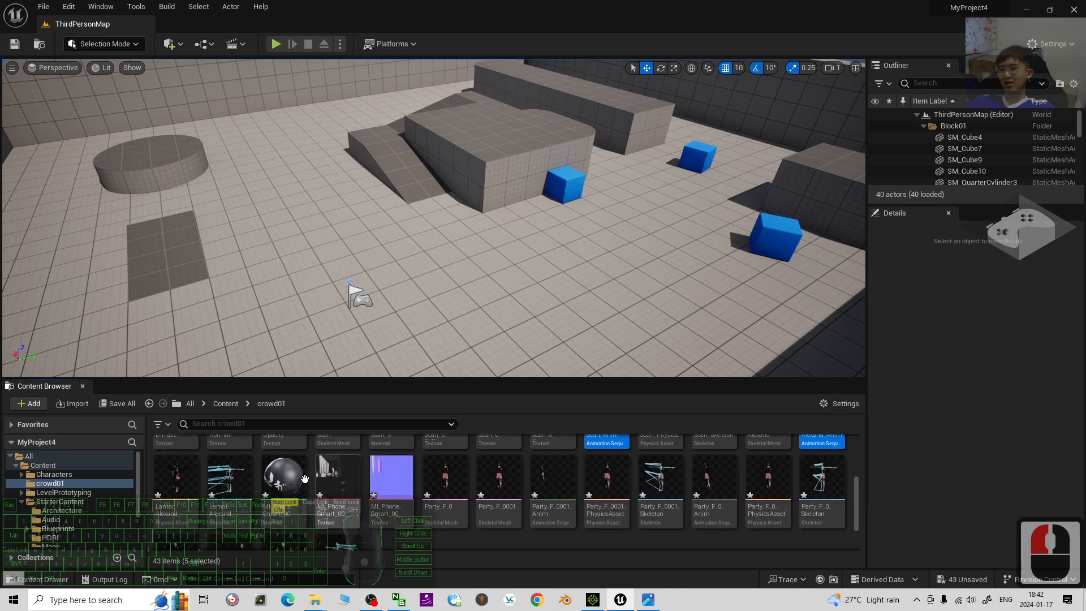
left_click(553, 481, "ctrl")
left_click(719, 483, "ctrl")
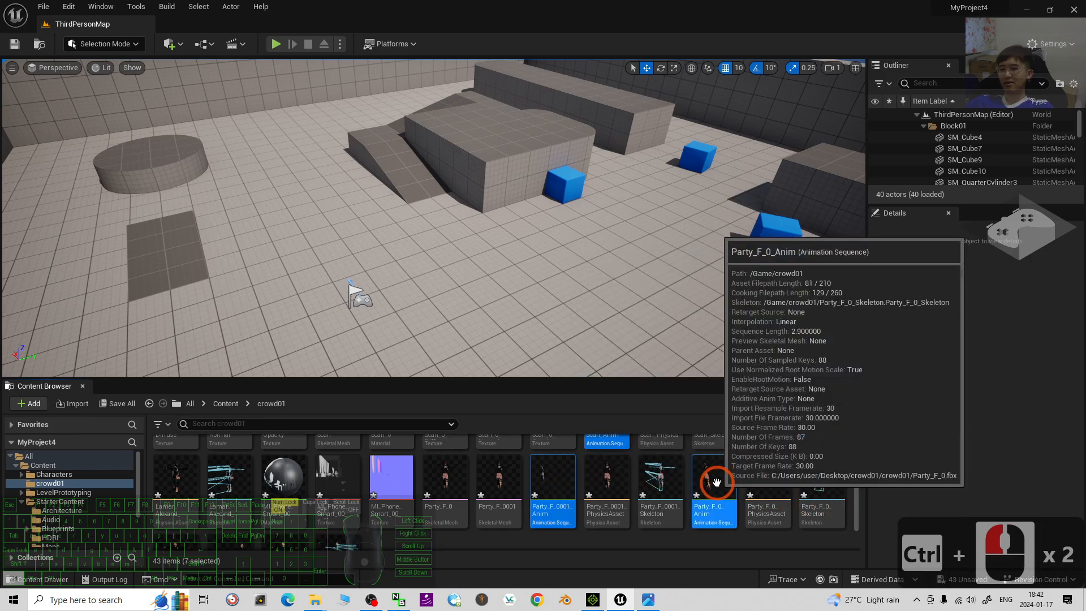
left_click_drag(858, 500, 858, 472)
left_click(229, 529, "ctrl")
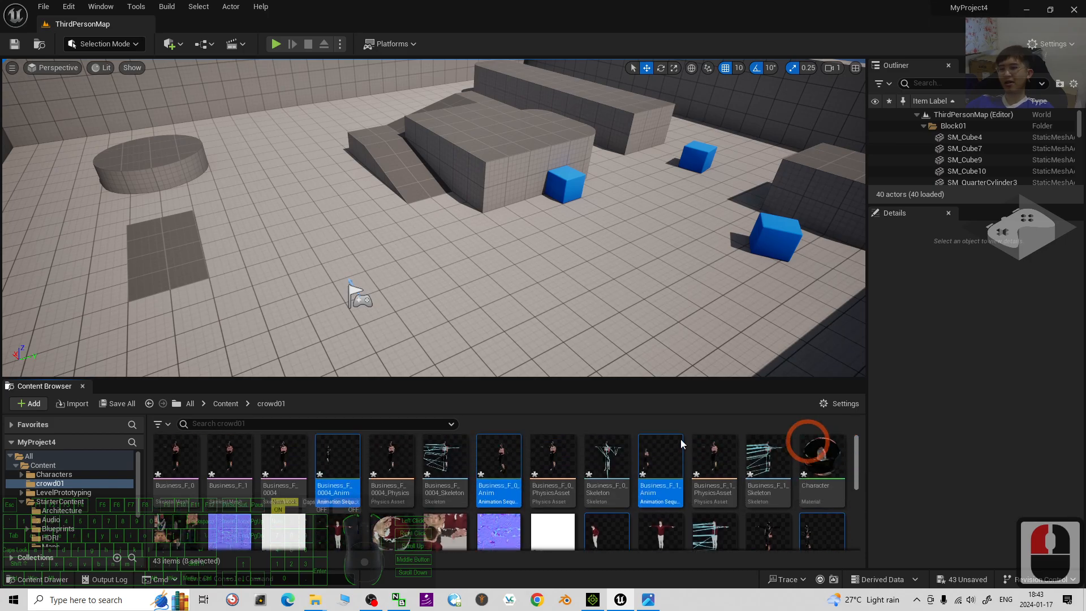
left_click_drag(363, 474, 571, 268)
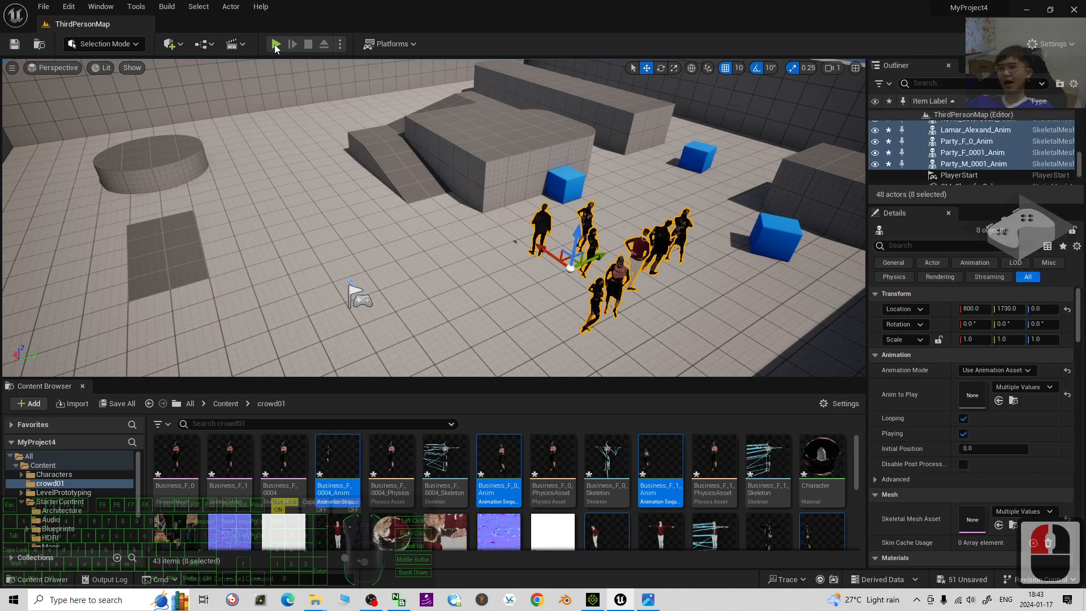
- Examine the arrangement of the placed crowd from closer up and from behind
left_click(655, 243)
scroll(706, 245, "up", 4)
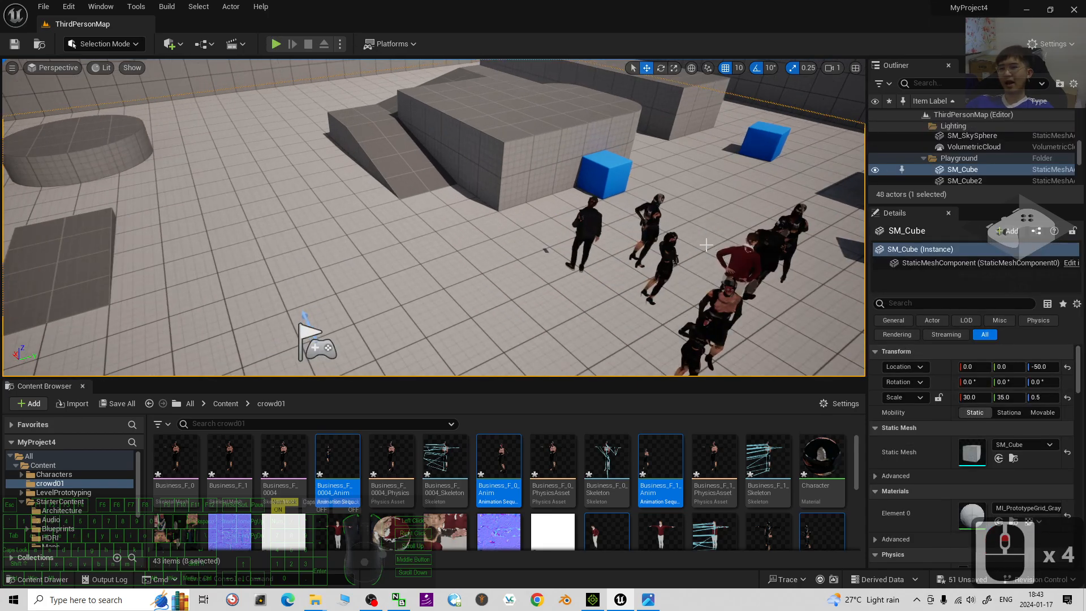
right_click_drag(746, 291, 834, 297)
key("d")
key("w")
key("w")
key("a")
key("s")
key("s")
key("w")
key("a")
key("a")
key("w")
key("s")
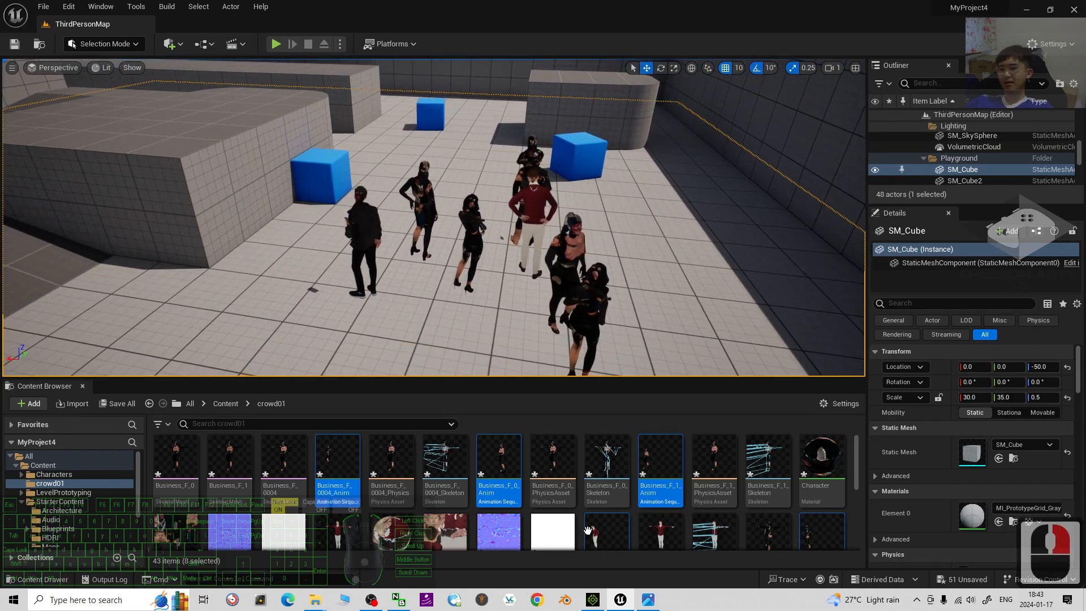
- Switch to iClone 8, compare the original crowd from a matching angle, and return to Unreal Editor
left_click(595, 608)
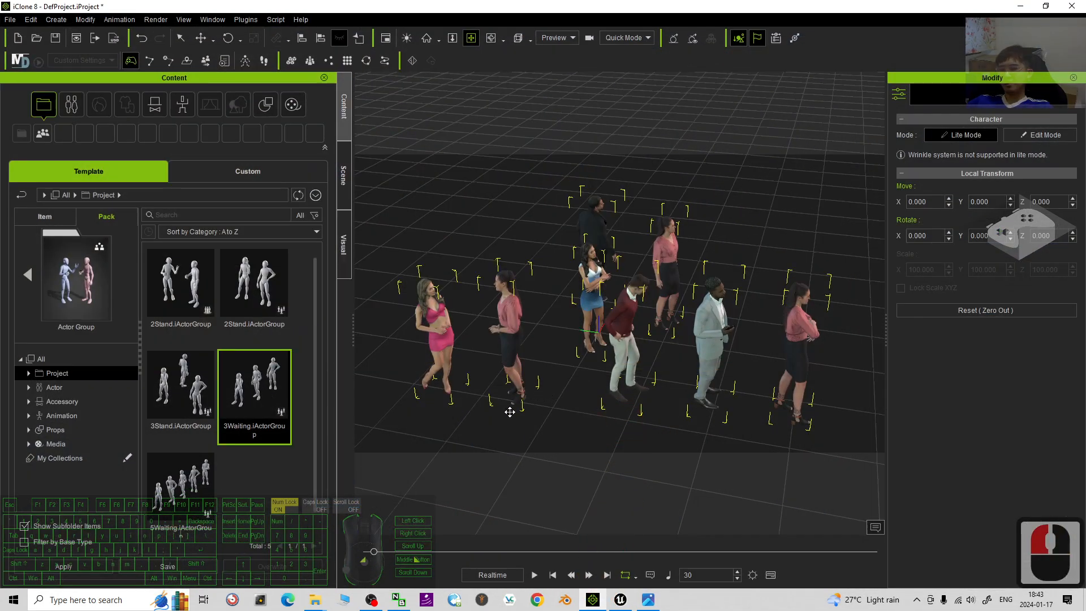
right_click_drag(510, 411, 839, 401)
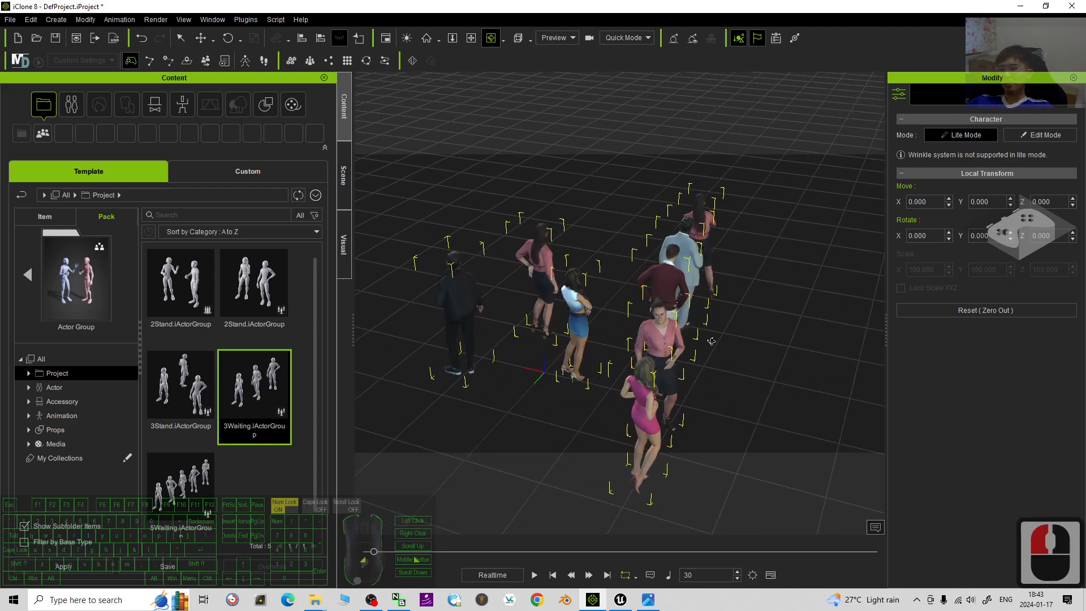
left_click(621, 599)
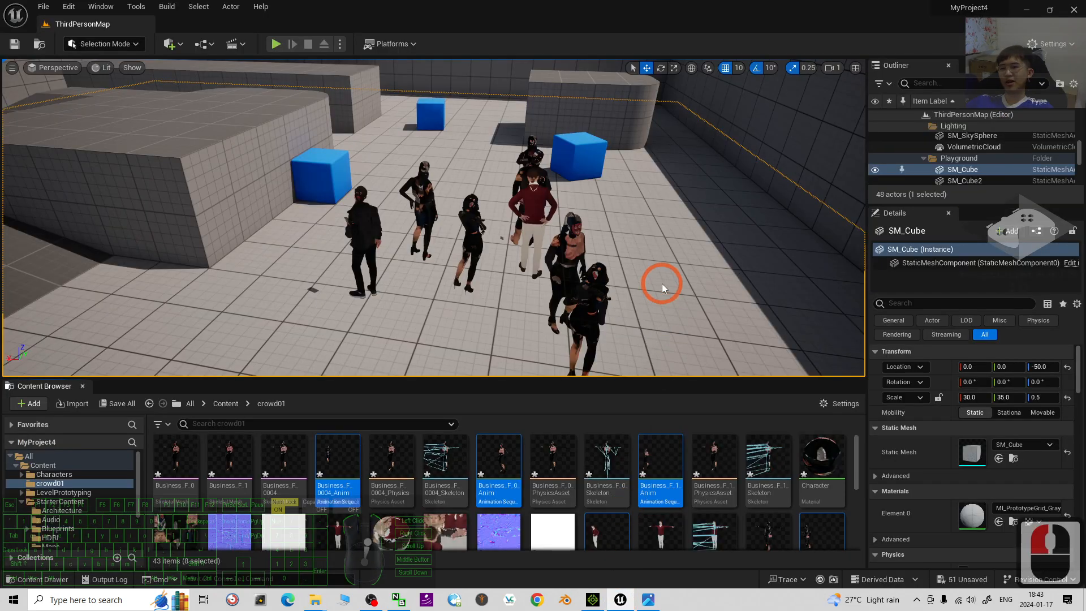
- Examine the faces and clothing materials of the crowd characters at close range
key("c")
right_click_drag(737, 270, 387, 222)
key("d")
key("w")
key("d")
key("w")
key("d")
key("s")
key("w")
key("w")
key("s")
- Select one of the dark-textured crowd characters and examine its materials alongside the assets in the crowd01 folder
left_click(322, 226)
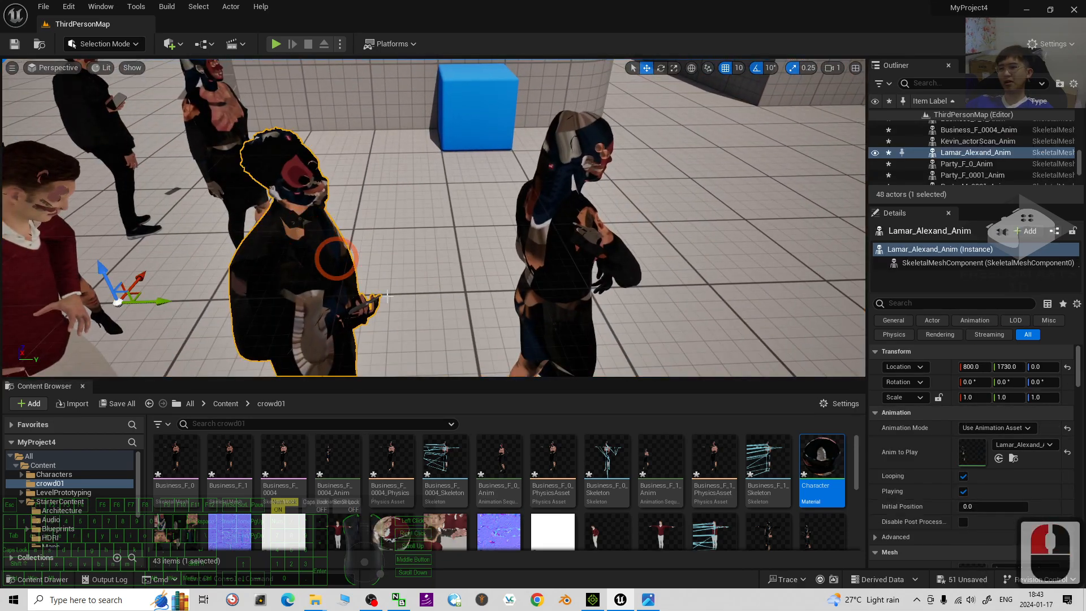
scroll(590, 508, "down", 7)
scroll(590, 508, "down", 4)
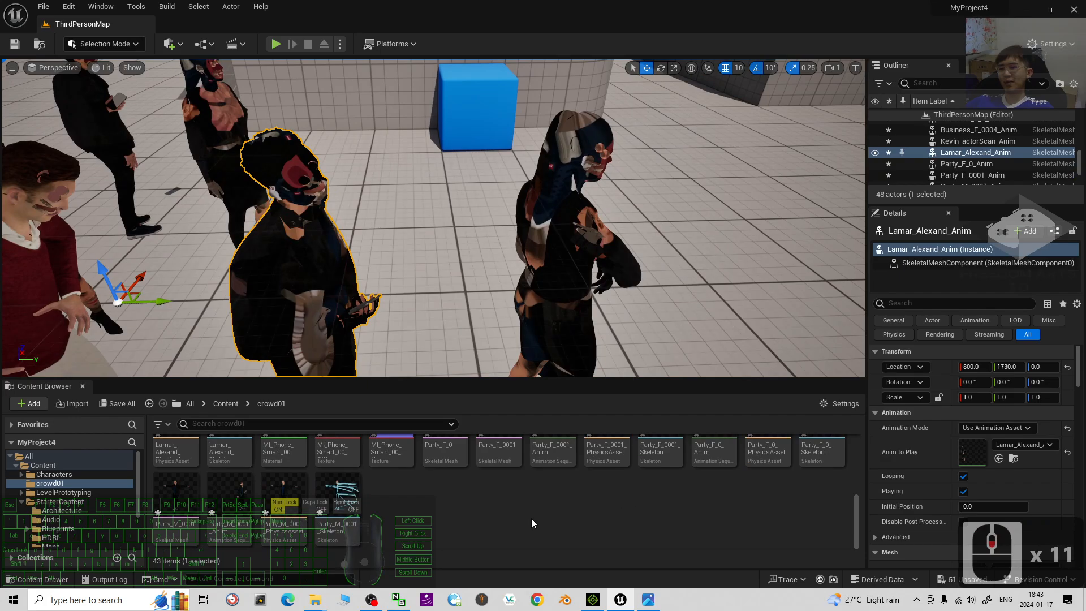
scroll(565, 514, "up", 11)
scroll(750, 495, "down", 5)
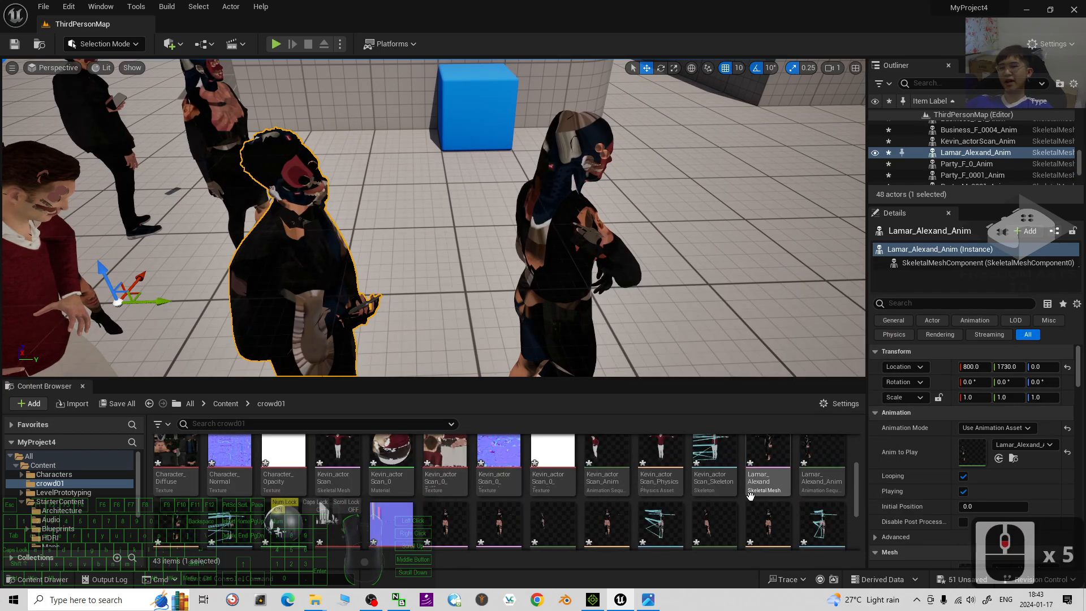
scroll(825, 472, "up", 6)
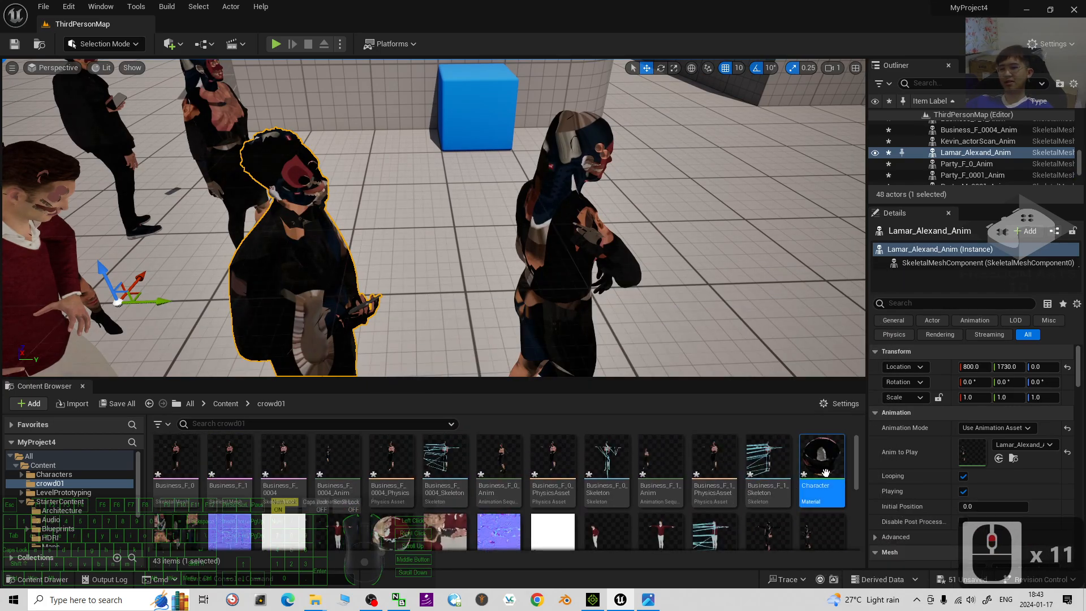
scroll(490, 266, "down", 3)
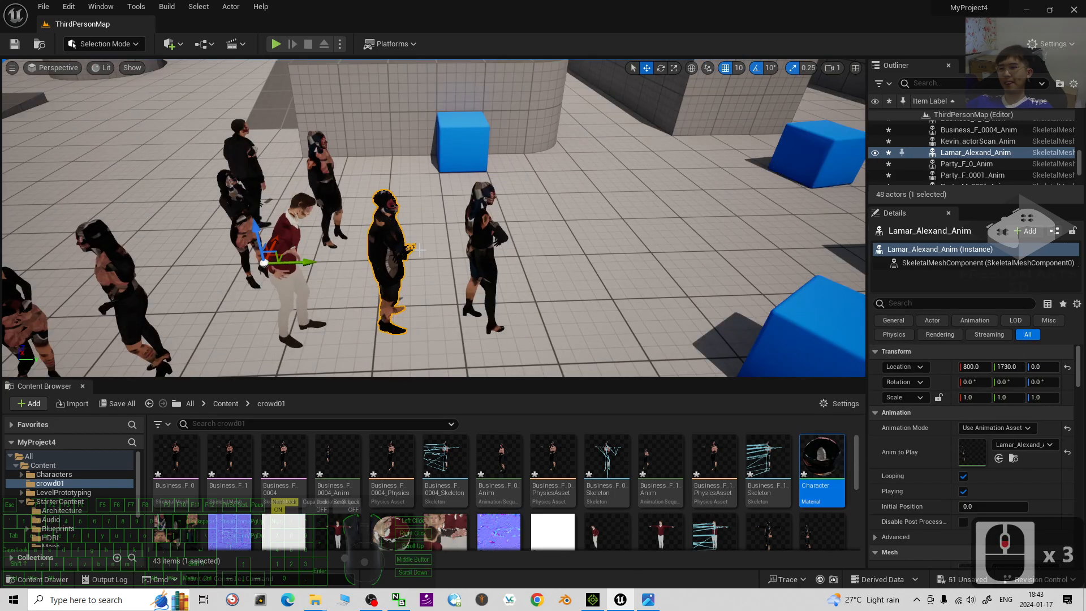
scroll(419, 249, "up", 3)
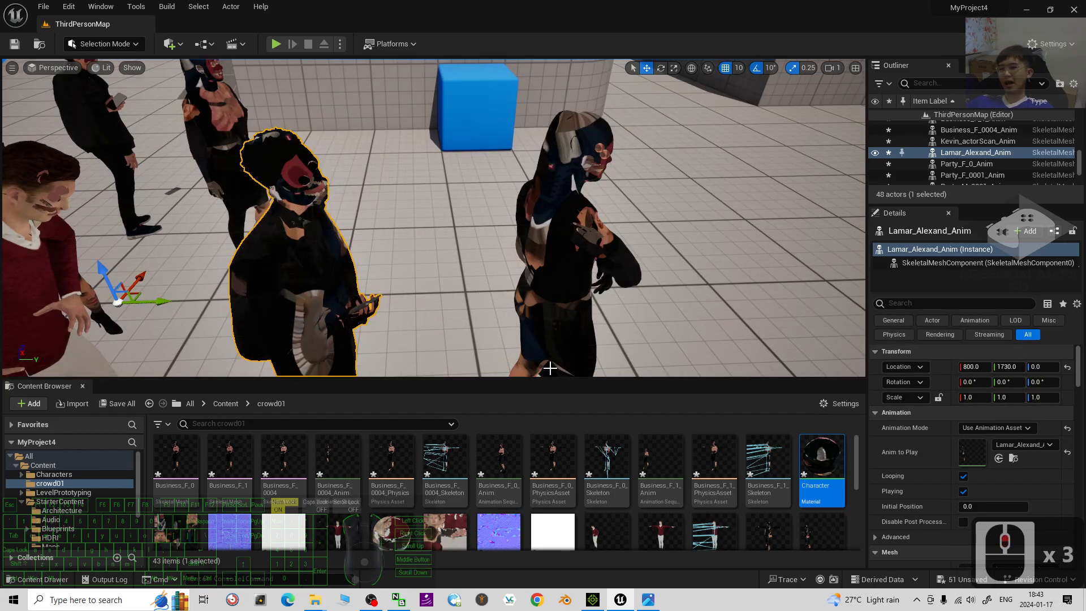
scroll(609, 531, "down", 5)
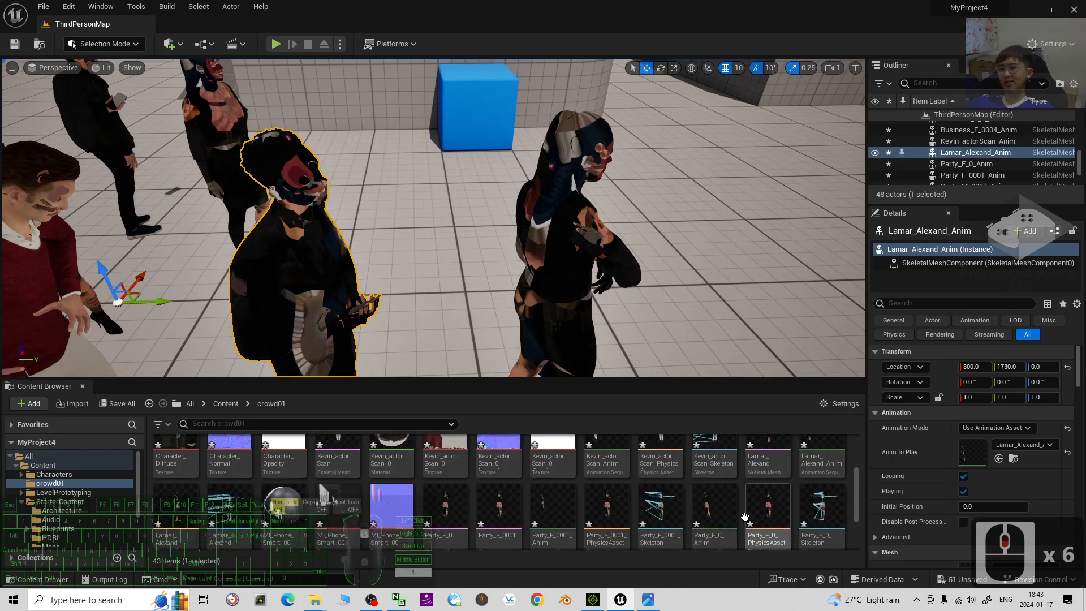
scroll(608, 532, "up", 5)
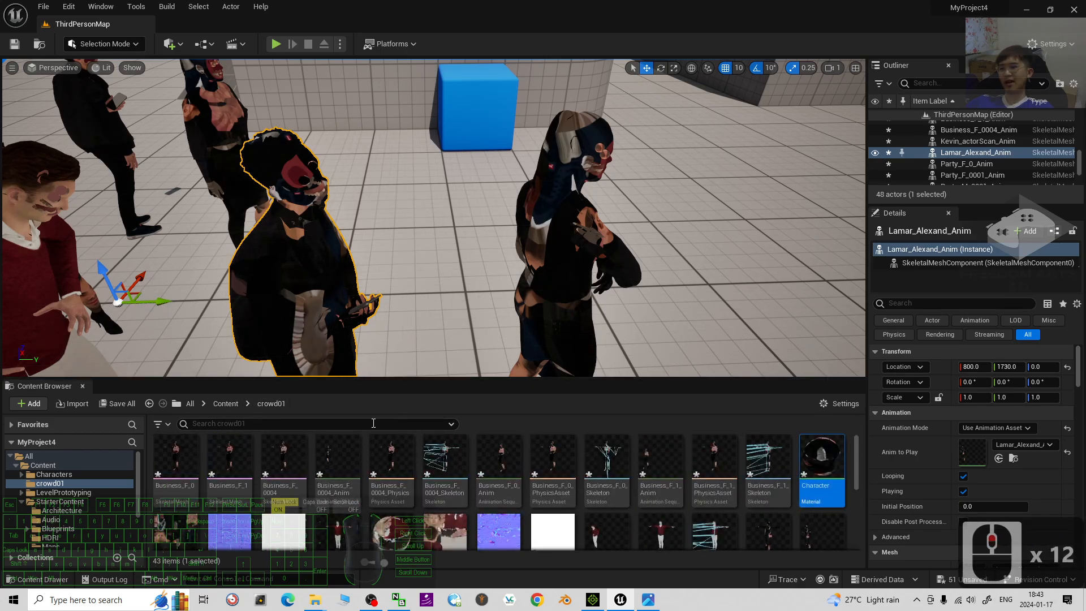
- Create a folder named crowd02 in the project's Content folder and open it
left_click(226, 403)
left_click(226, 403)
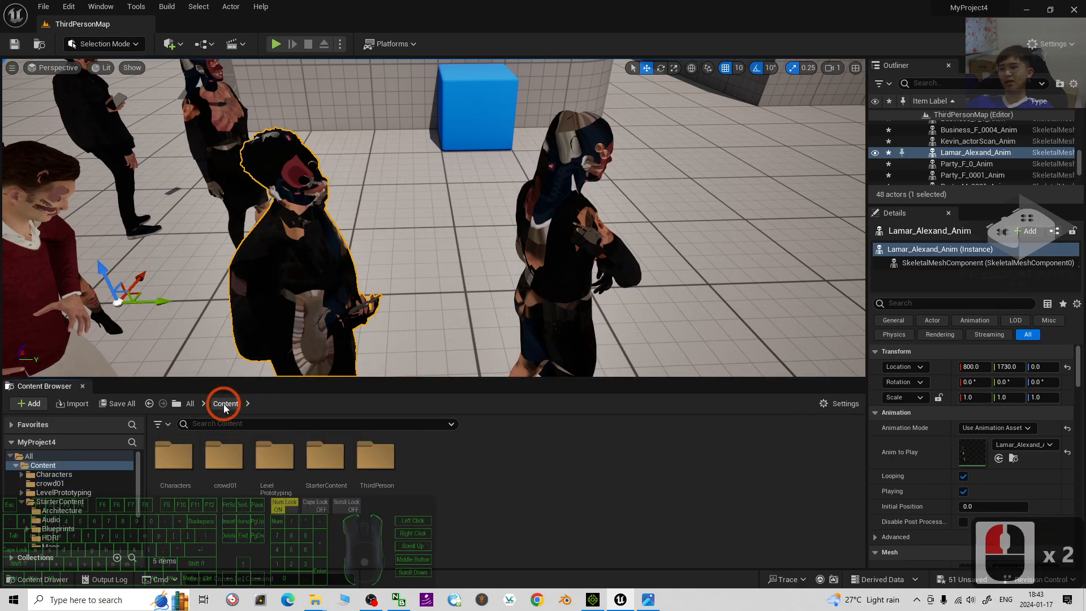
right_click(436, 522)
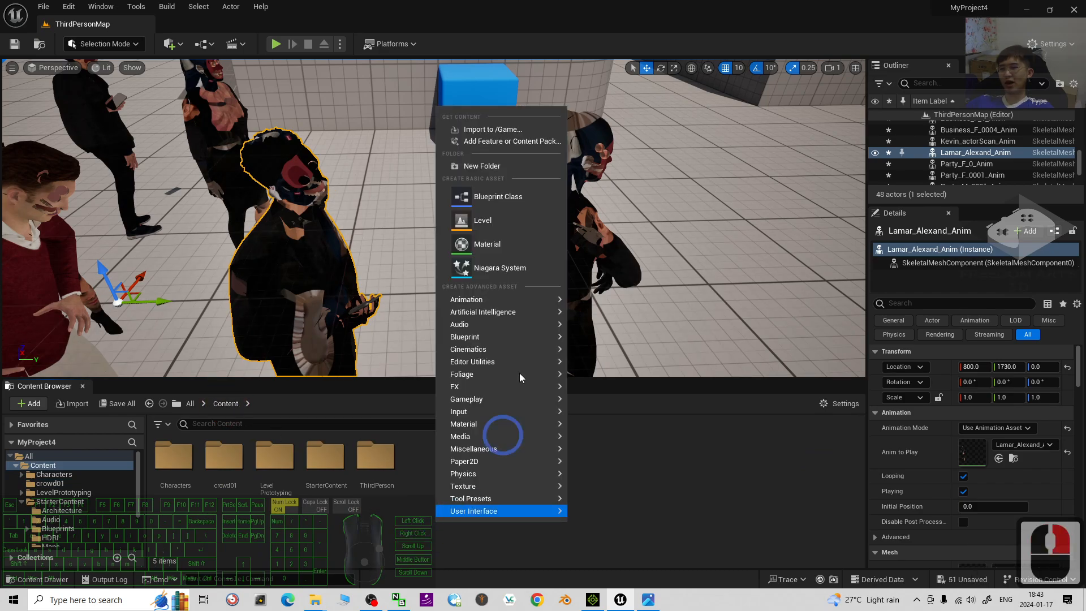
left_click(513, 166)
type("c")
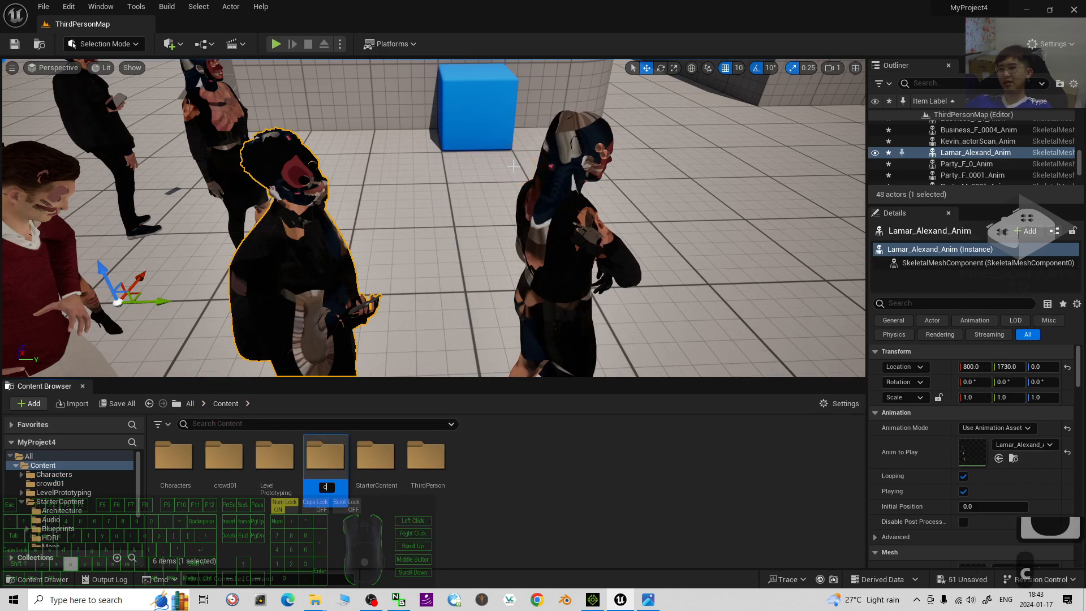
type("rowd01")
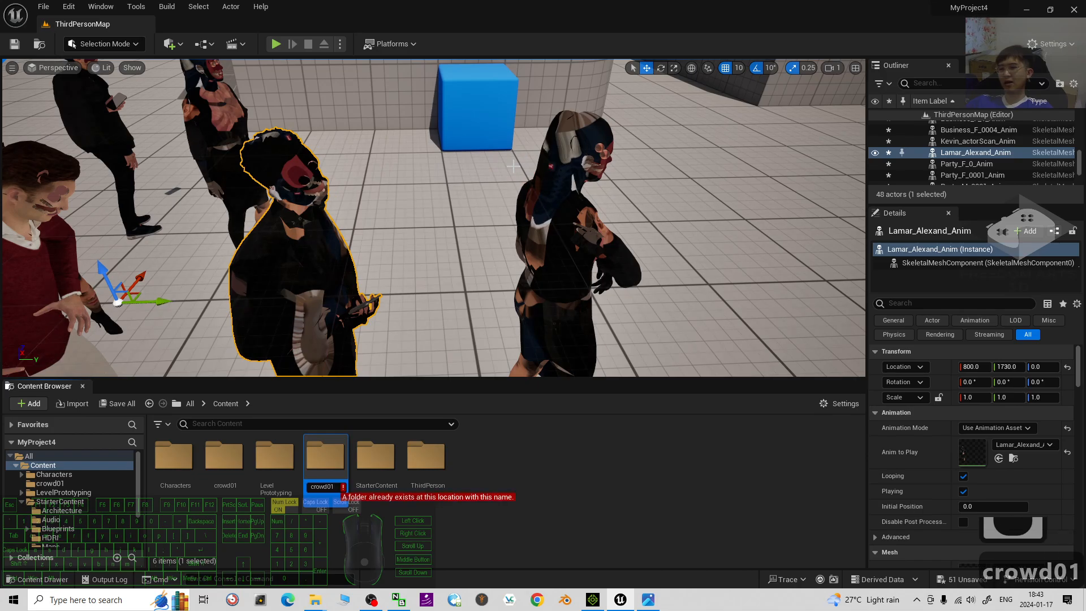
key("BackSpace")
type("2")
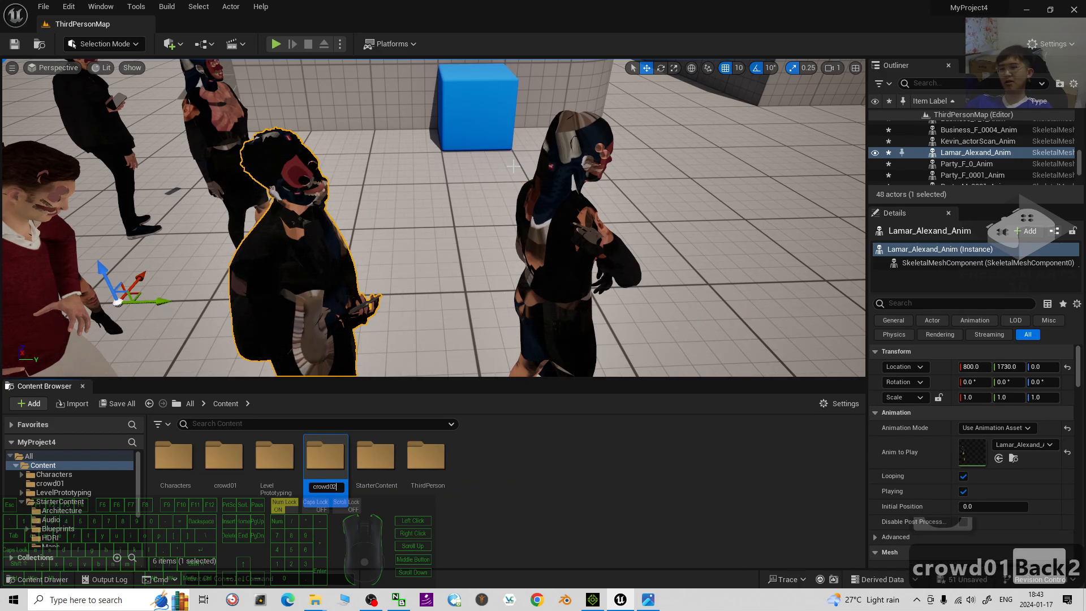
key("Return")
key("Return")
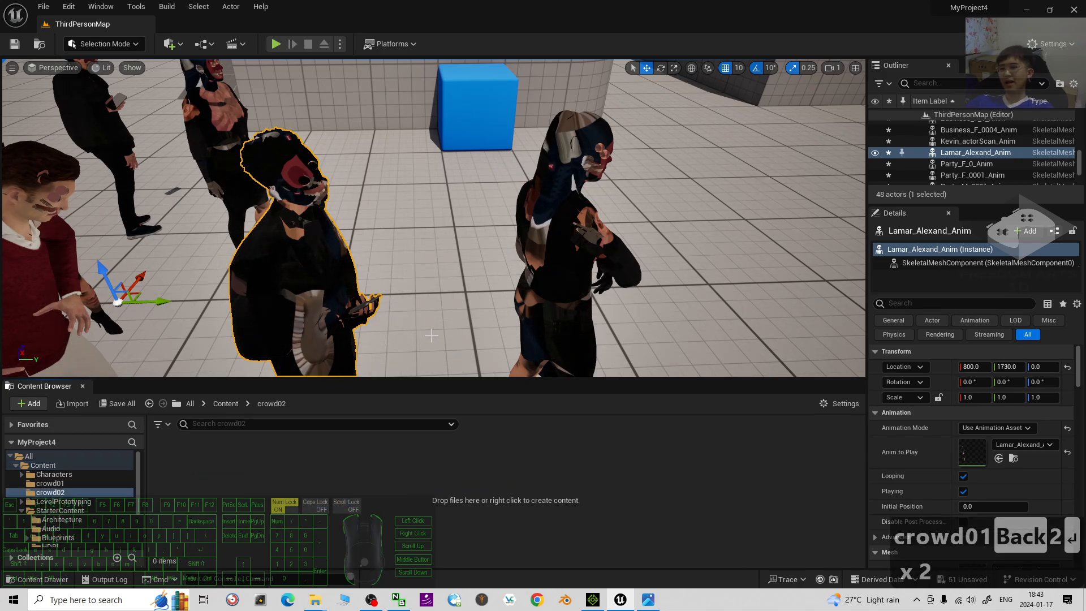
- Switch to iClone 8 and open the FBX export settings for the crowd
scroll(433, 266, "down", 6)
left_click(599, 602)
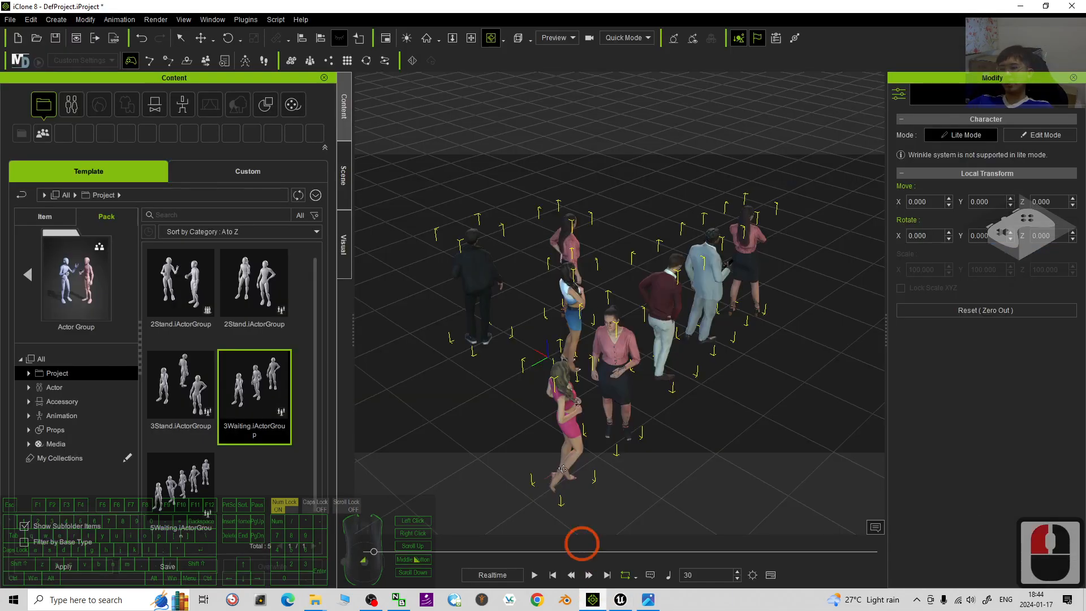
left_click(5, 18)
left_click(56, 115)
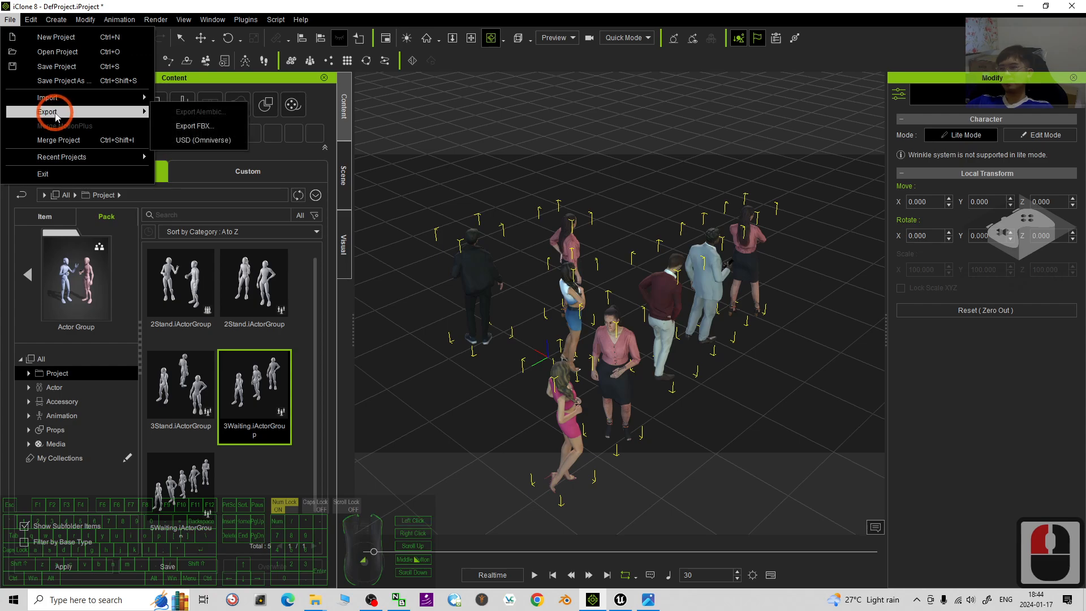
left_click(195, 127)
left_click_drag(584, 159, 524, 170)
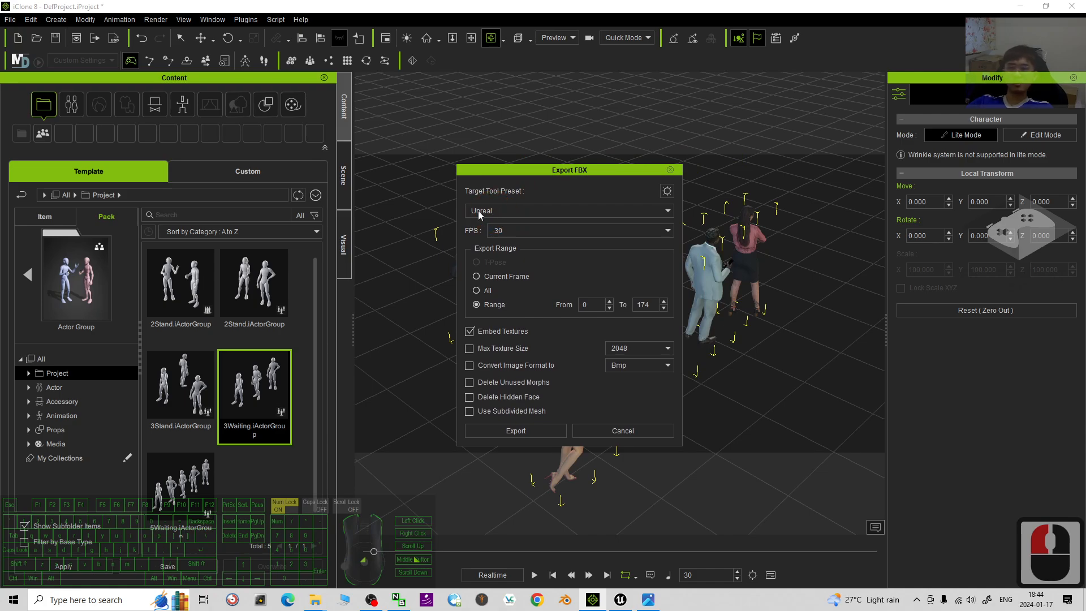
- Switch to Unreal Editor, compare the placed characters' textures from near and far, and return to iClone 8
left_click(617, 601)
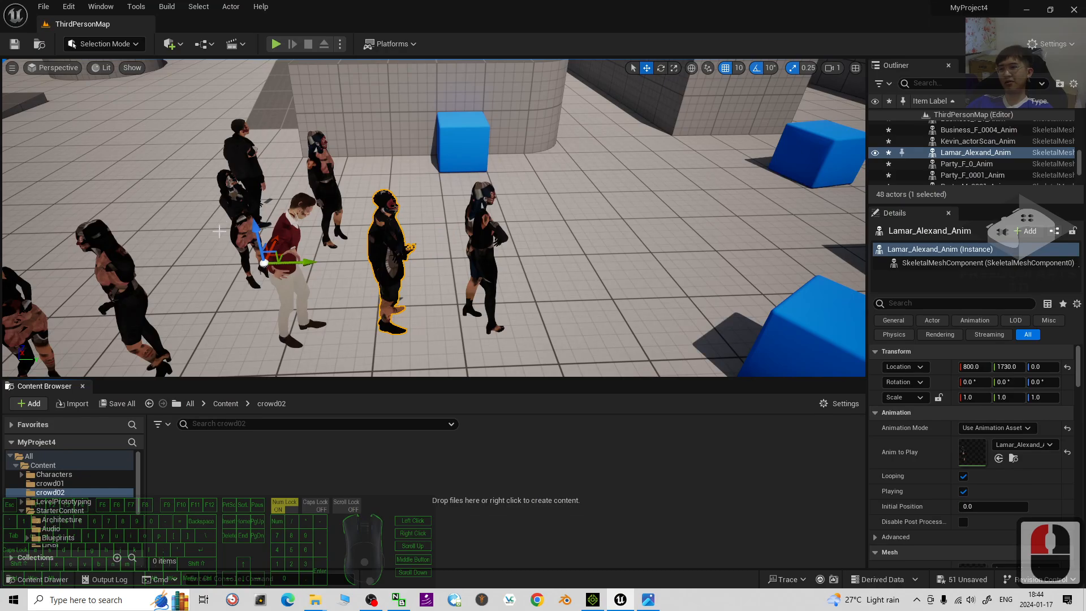
scroll(252, 293, "up", 5)
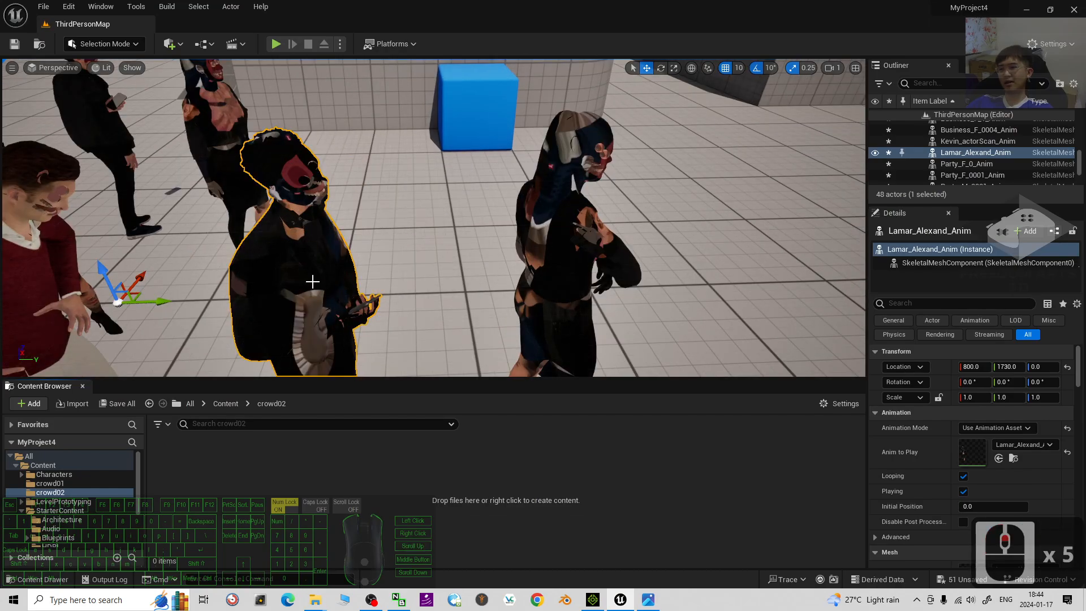
scroll(313, 280, "down", 6)
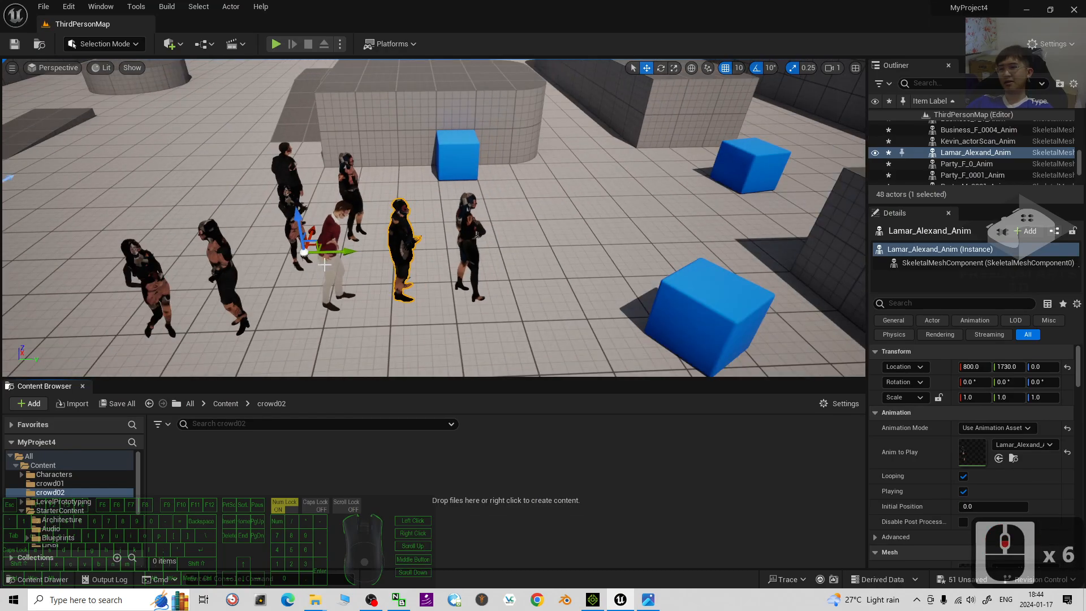
left_click(1020, 8)
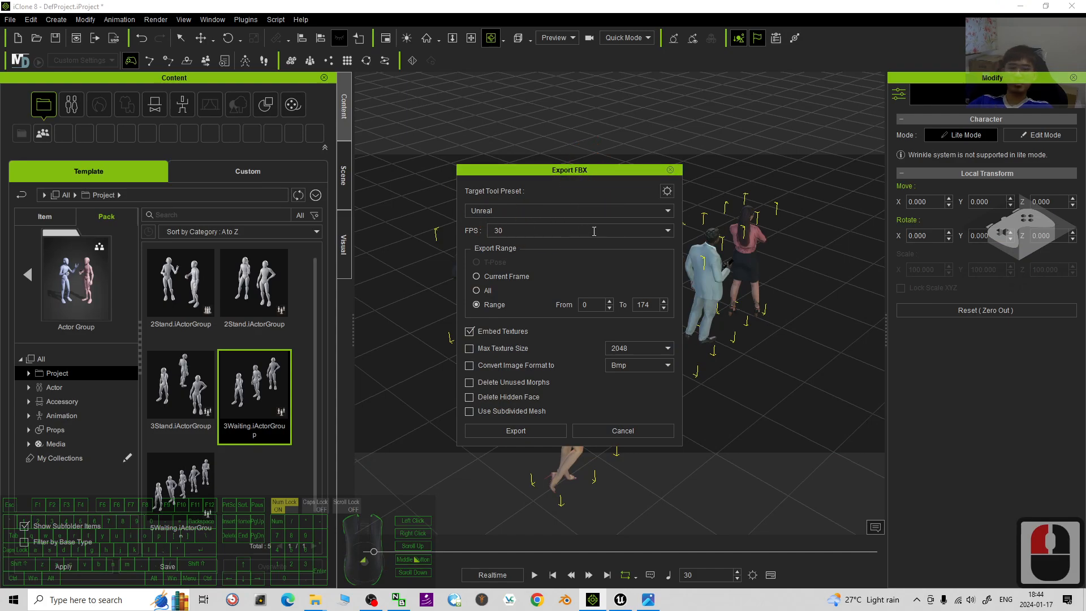
- Set the FBX export's target tool preset to Maya, with the export range from frame 0 to 174
left_click(494, 210)
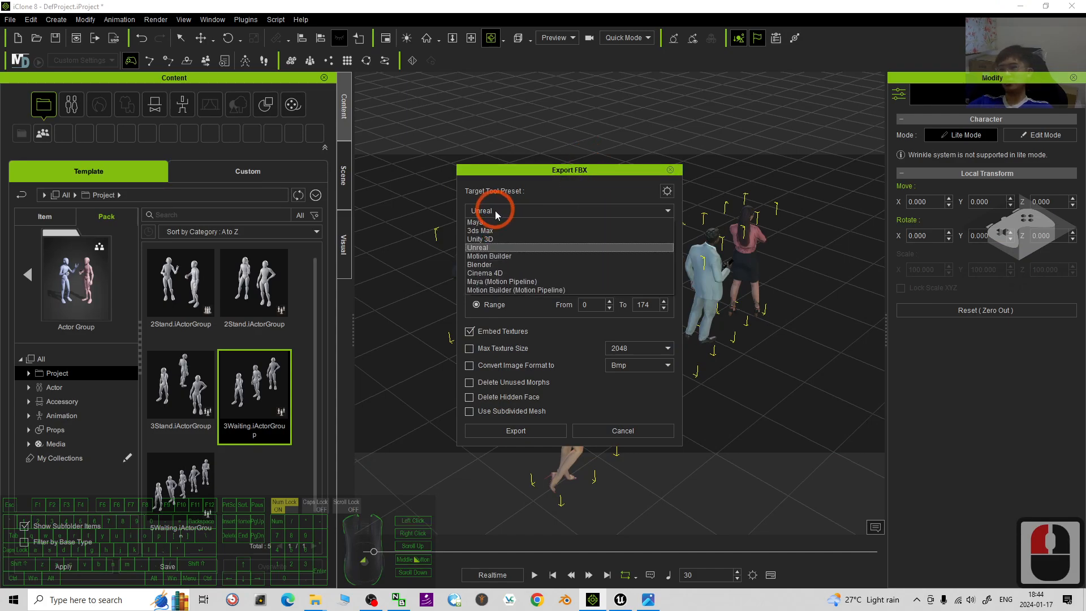
left_click(494, 265)
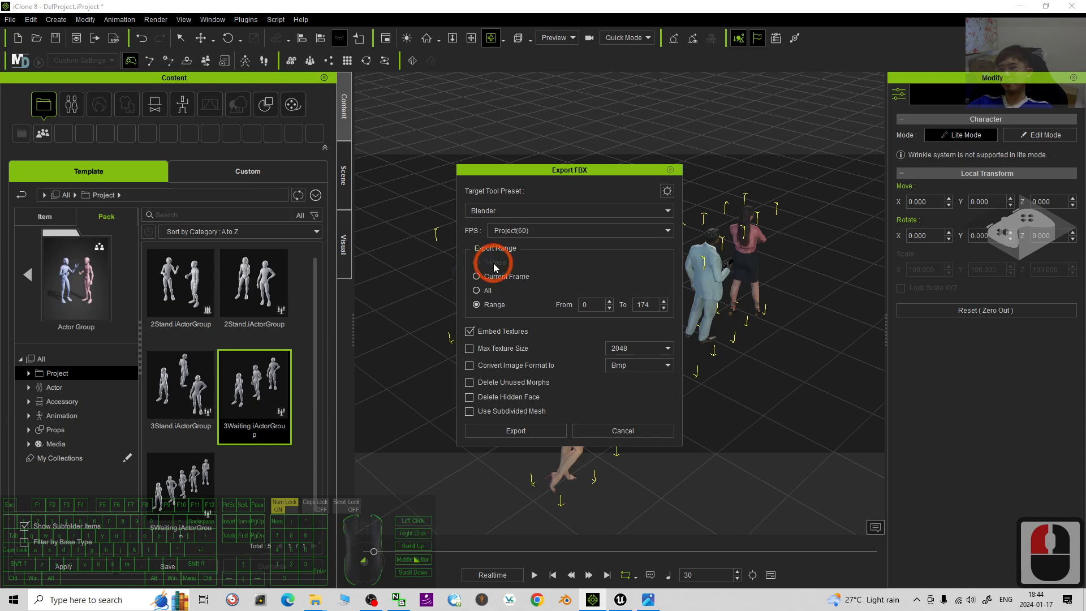
left_click(518, 209)
left_click(494, 222)
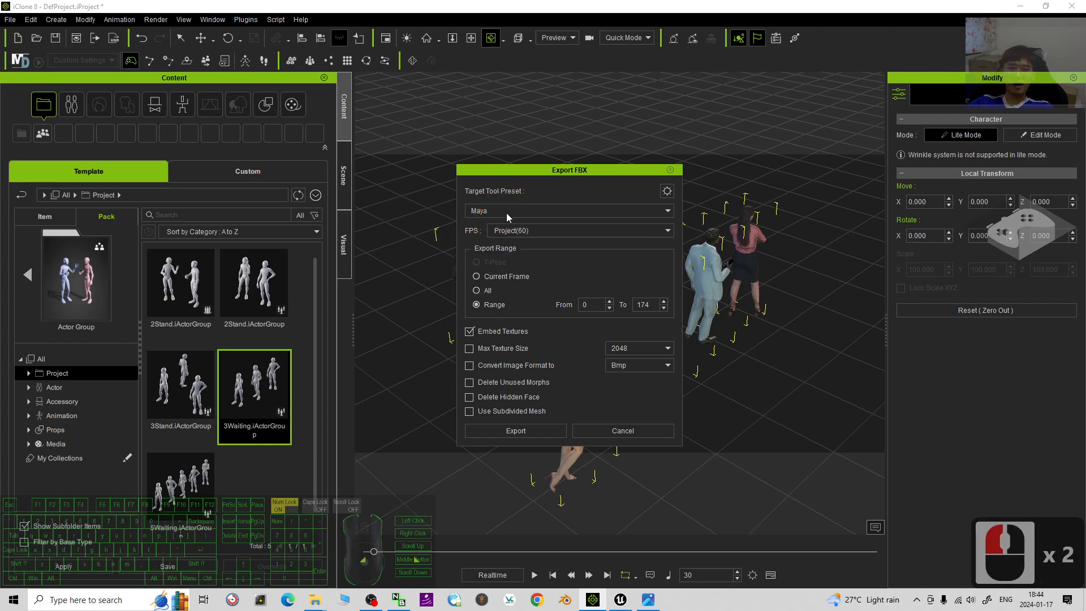
left_click(504, 210)
left_click(479, 222)
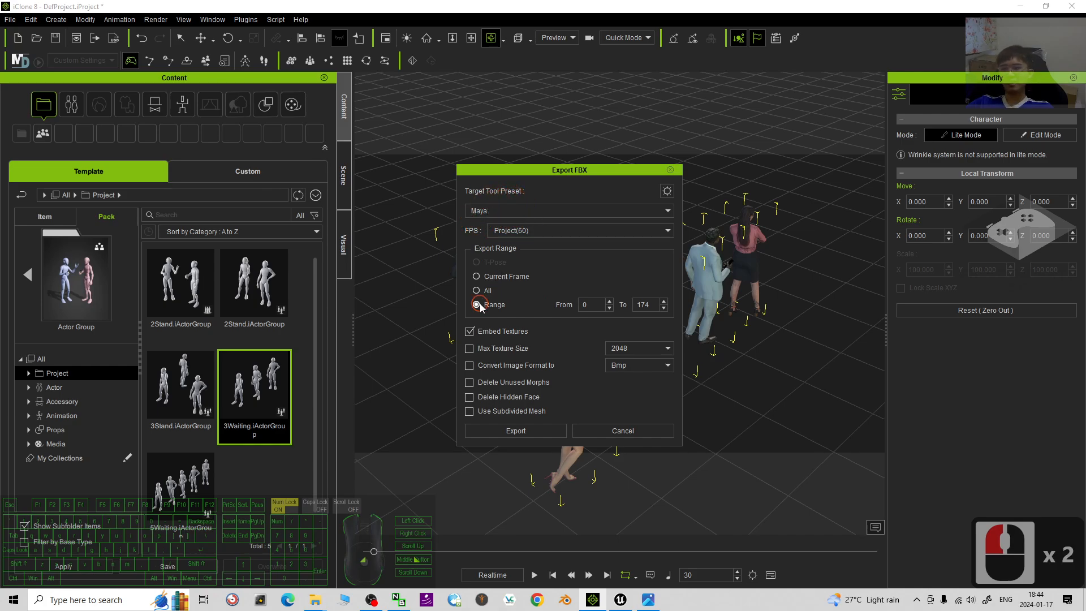
left_click(609, 302)
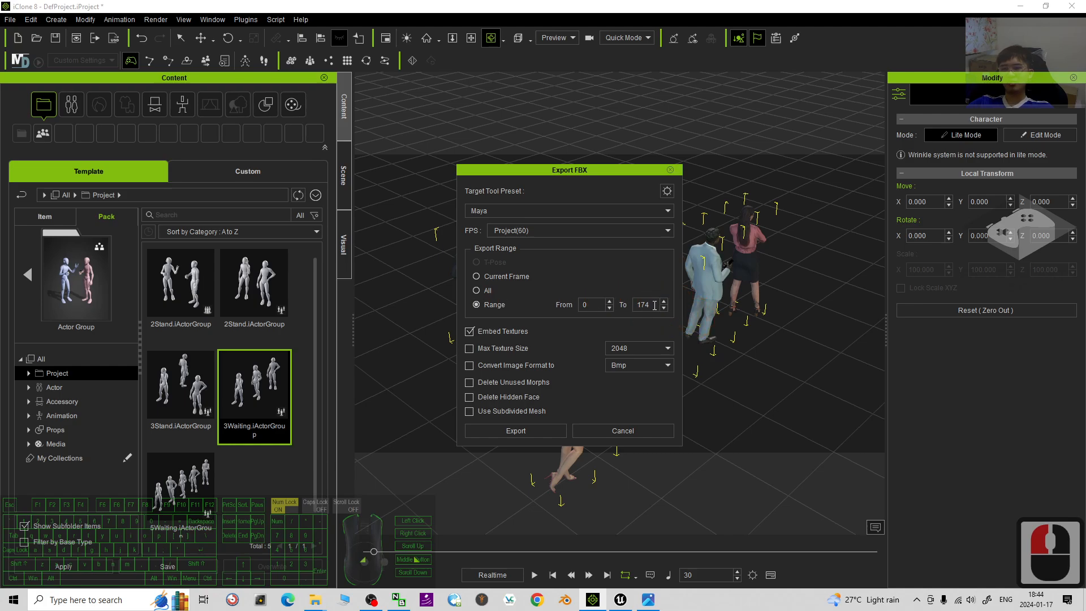
- Start the export, then create a folder named crowd02 on the Desktop and open it as the destination
left_click(516, 431)
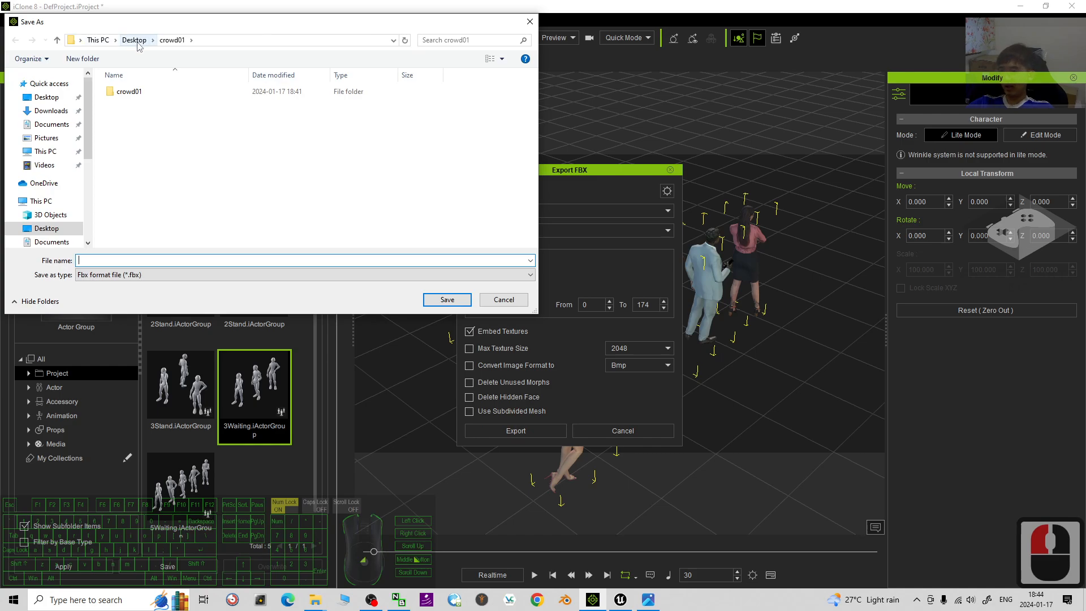
left_click(135, 42)
right_click(198, 148)
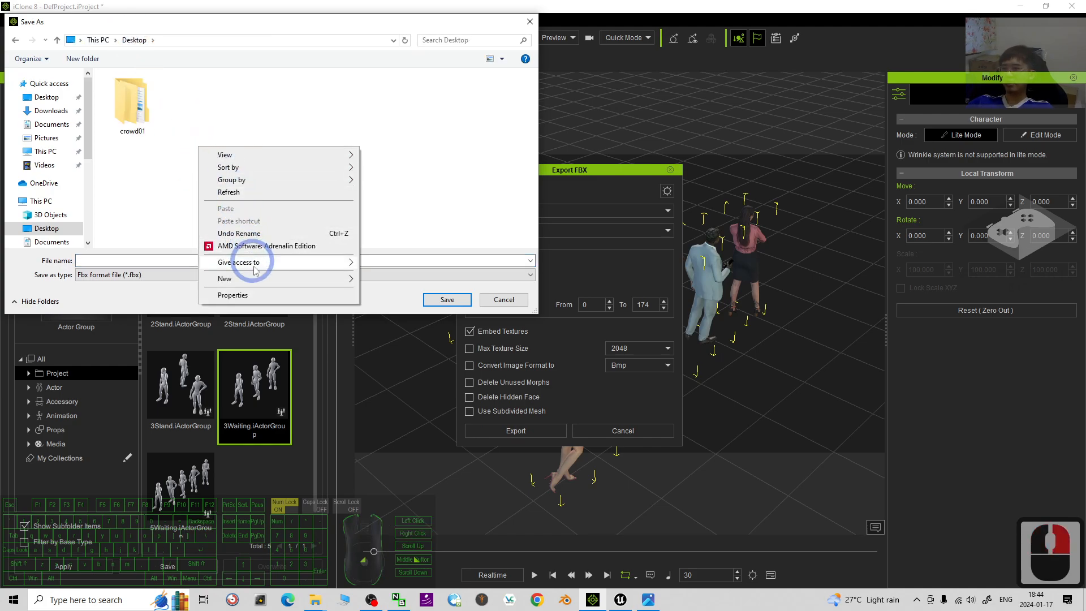
mouse_move(274, 278)
left_click(396, 281)
type("c")
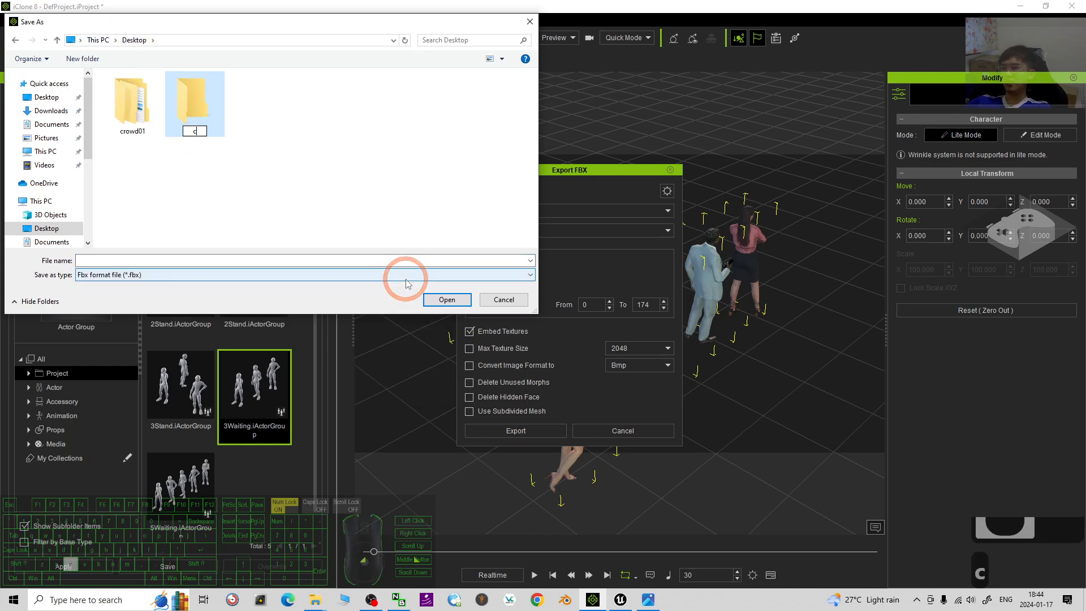
type("rowd02")
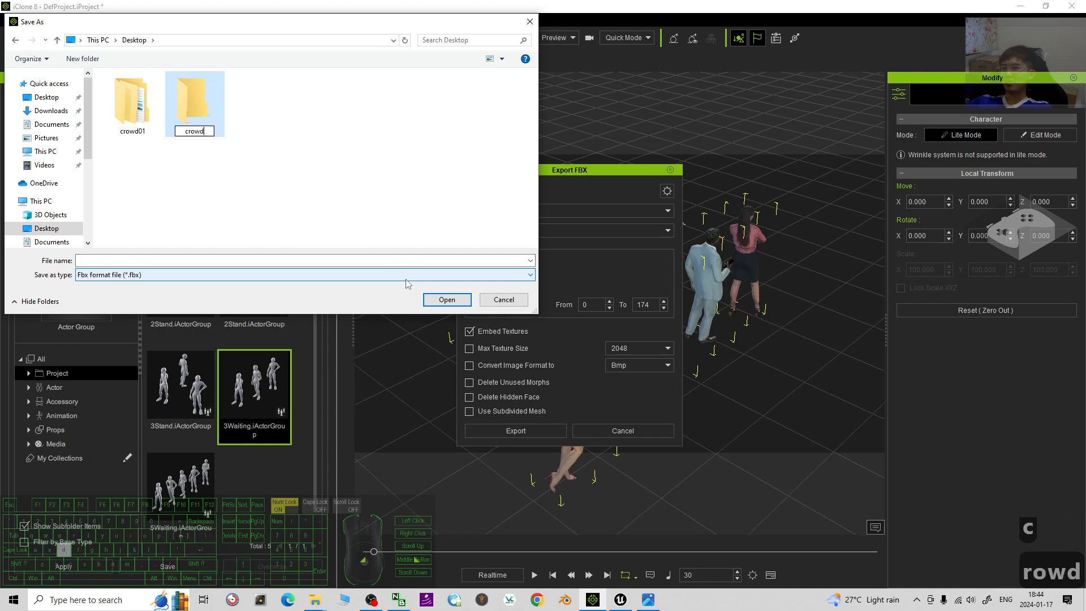
key("Return")
key("Return")
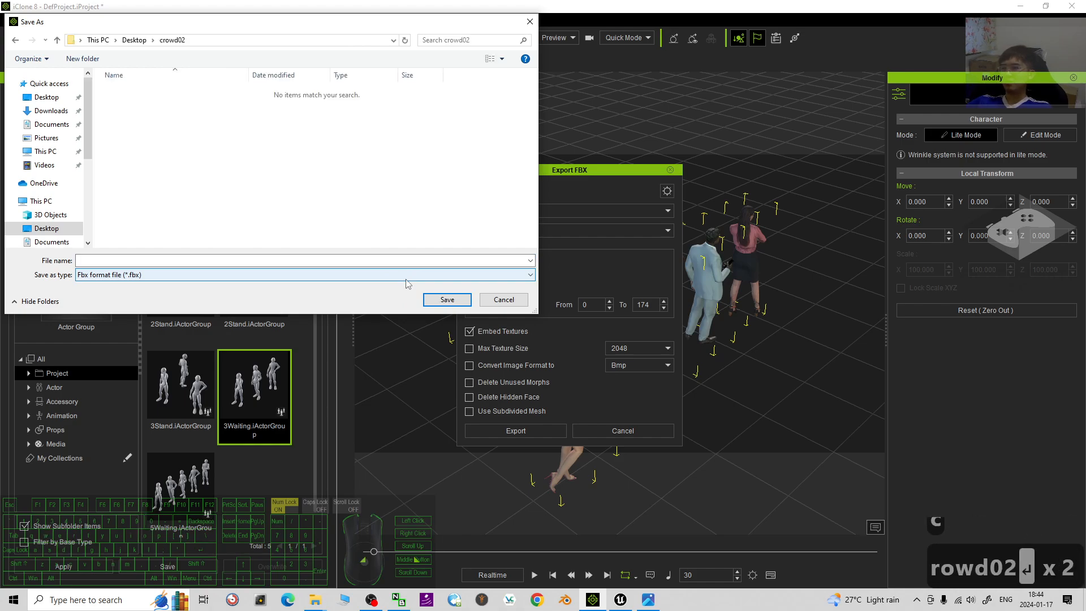
- Name the FBX file crowd02 and save the export in the crowd02 folder
left_click(118, 261)
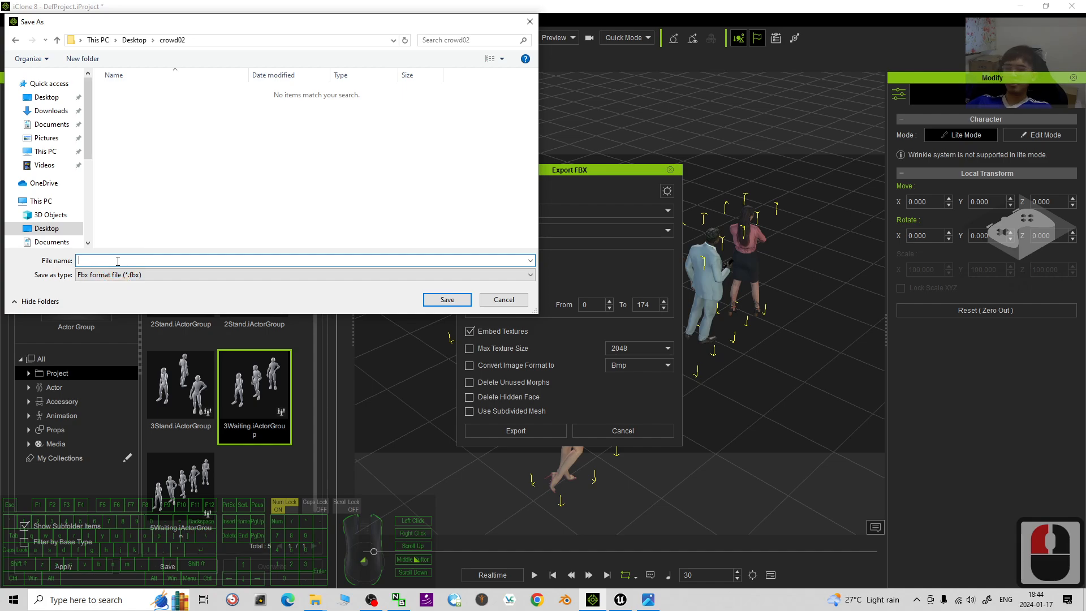
type("crowd02")
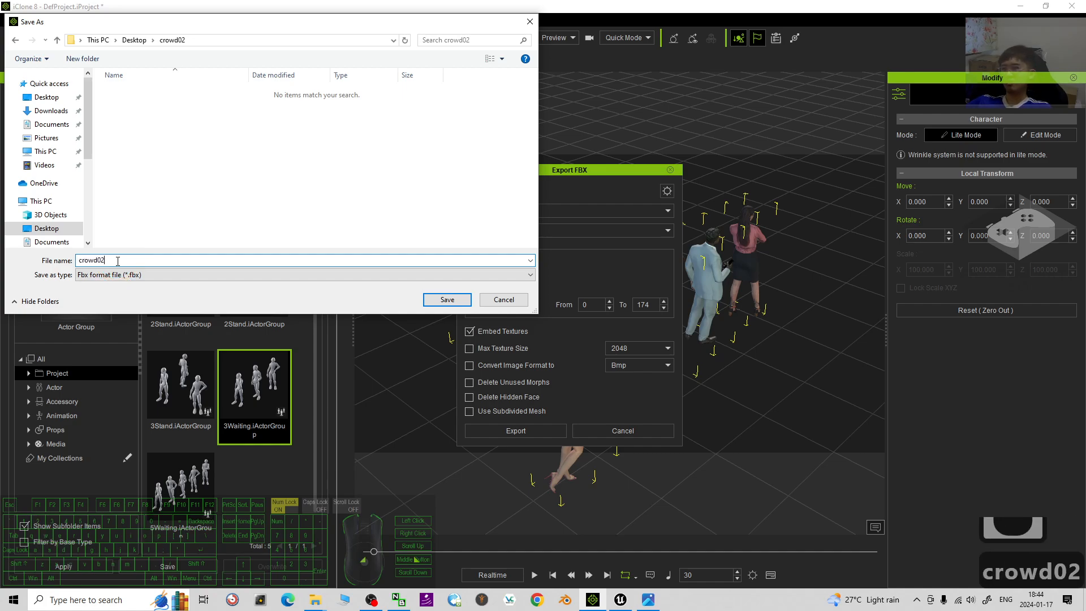
left_click(460, 305)
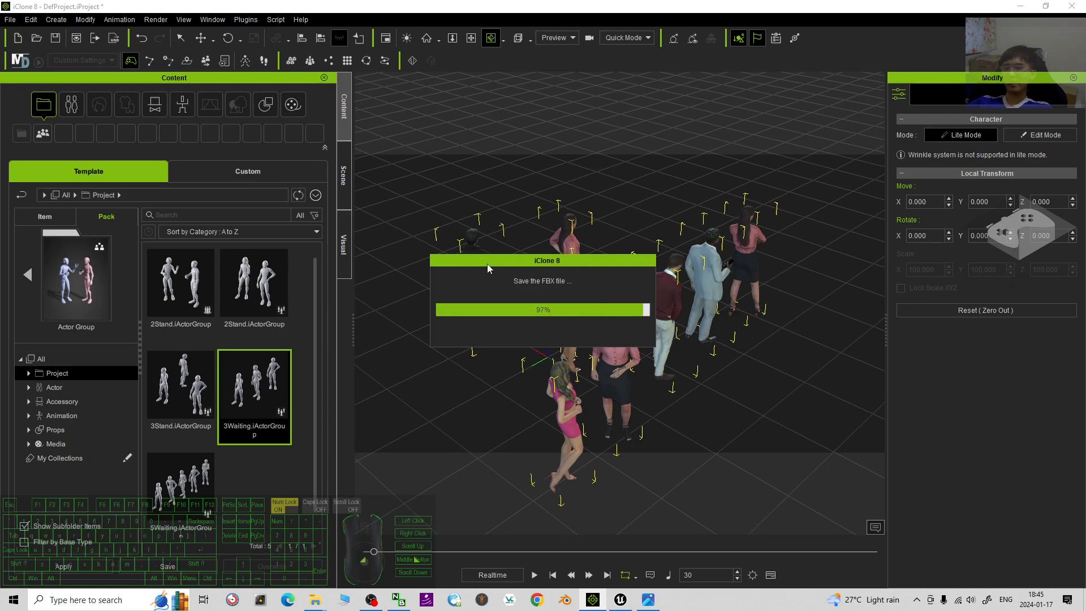
- Switch to File Explorer and open the crowd02 folder on the Desktop to locate the exported crowd02.fbx
left_click(315, 600)
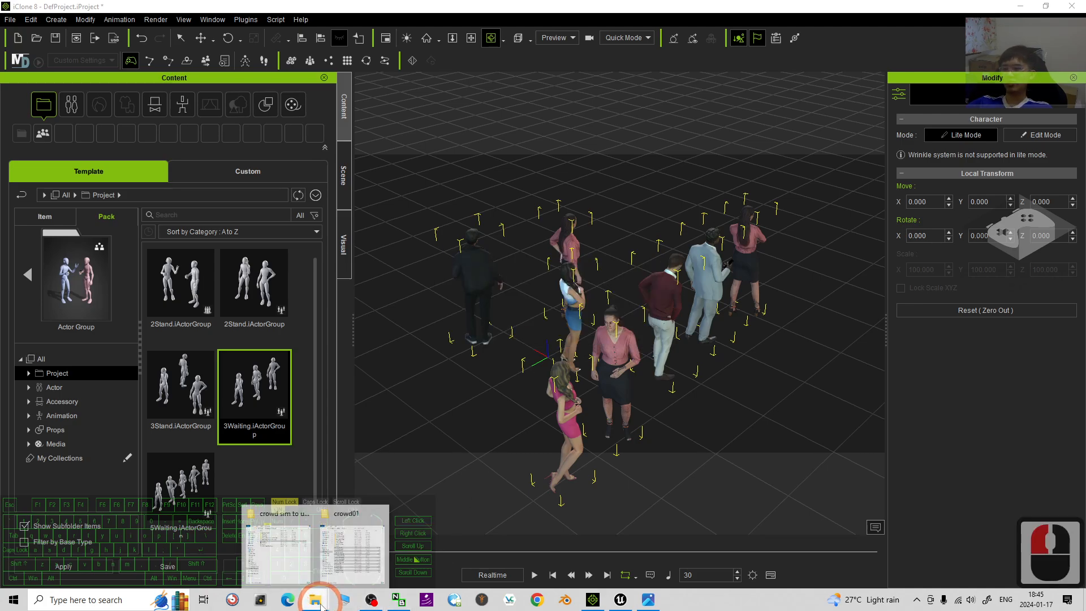
left_click(362, 555)
left_click(71, 119)
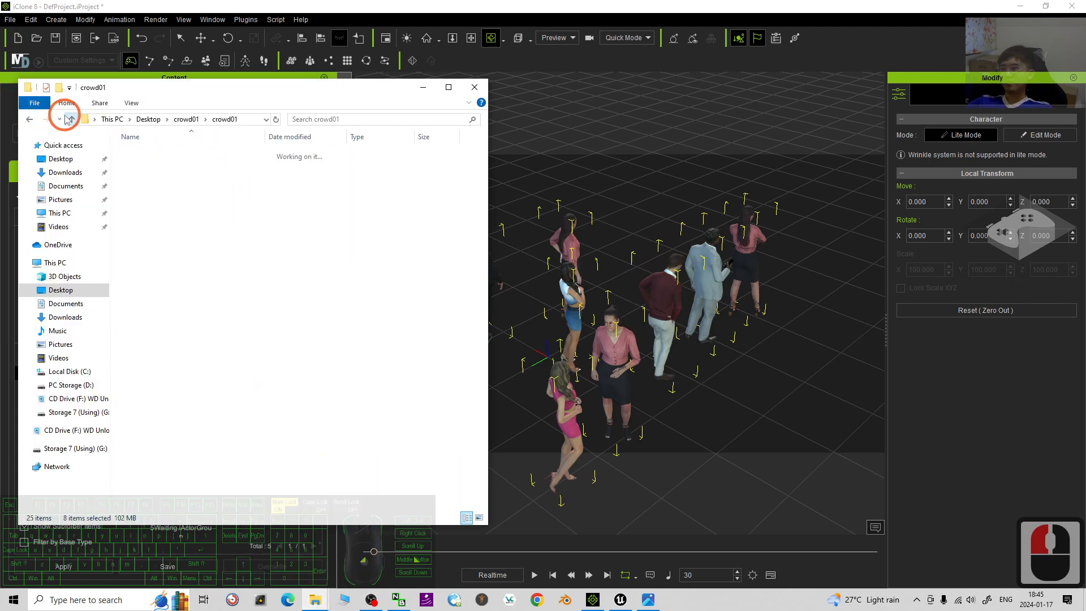
left_click(159, 162)
left_click(149, 120)
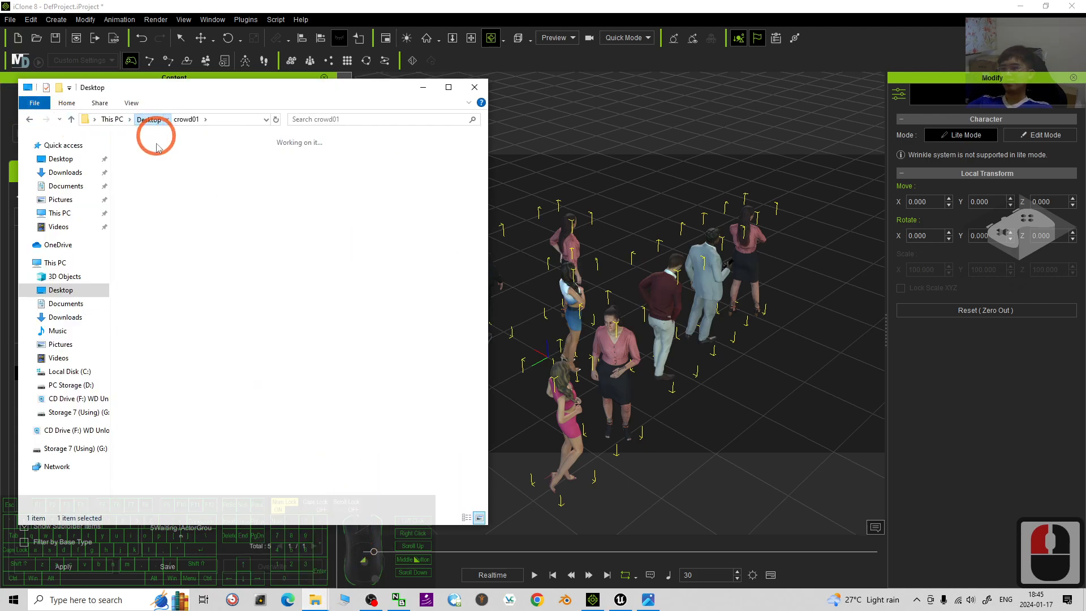
double_click(182, 196)
left_click(160, 167)
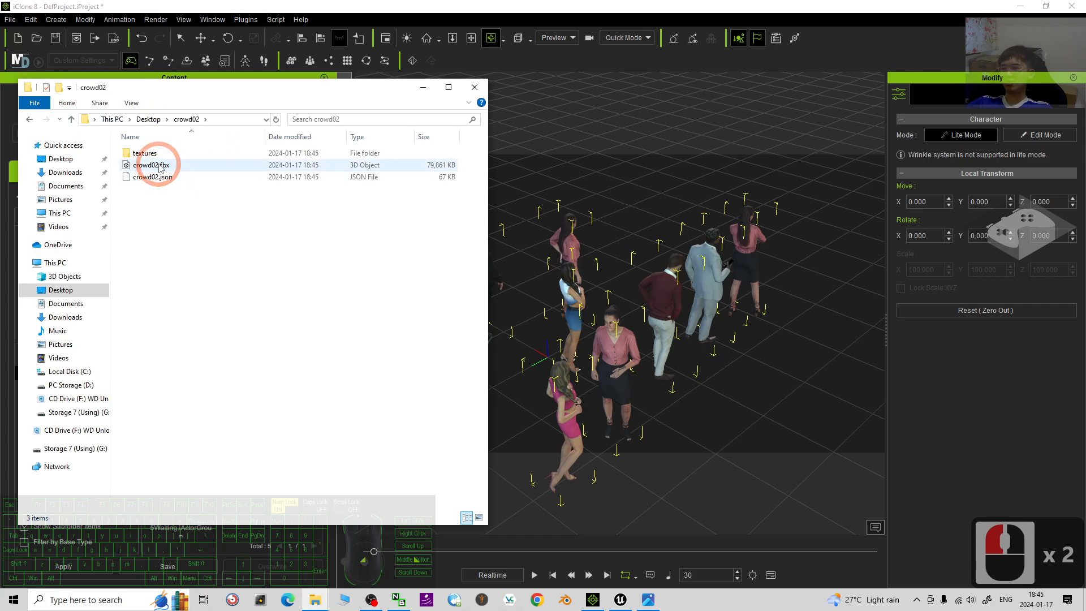
left_click_drag(222, 87, 339, 99)
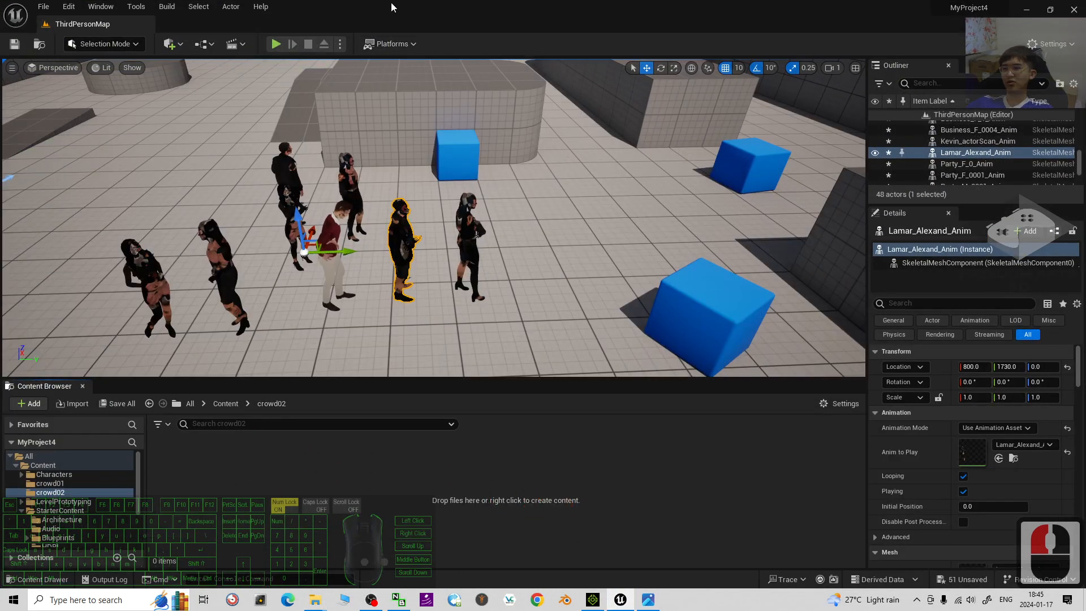
- Bring crowd02.fbx from File Explorer into the crowd02 content folder in Unreal Editor to open its import options
mouse_move(332, 604)
left_click(341, 551)
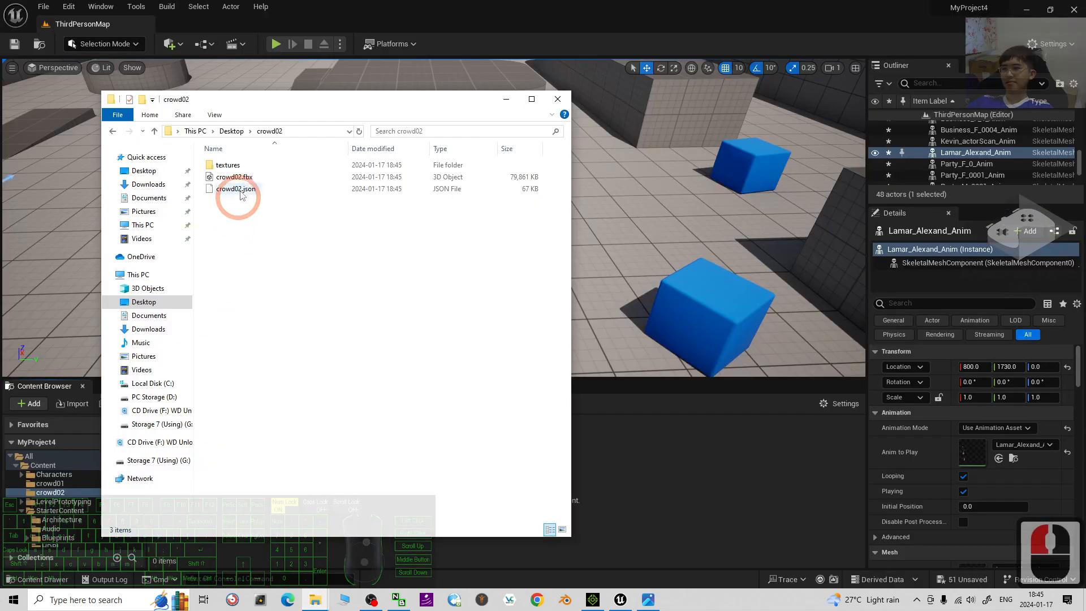
left_click_drag(236, 177, 650, 496)
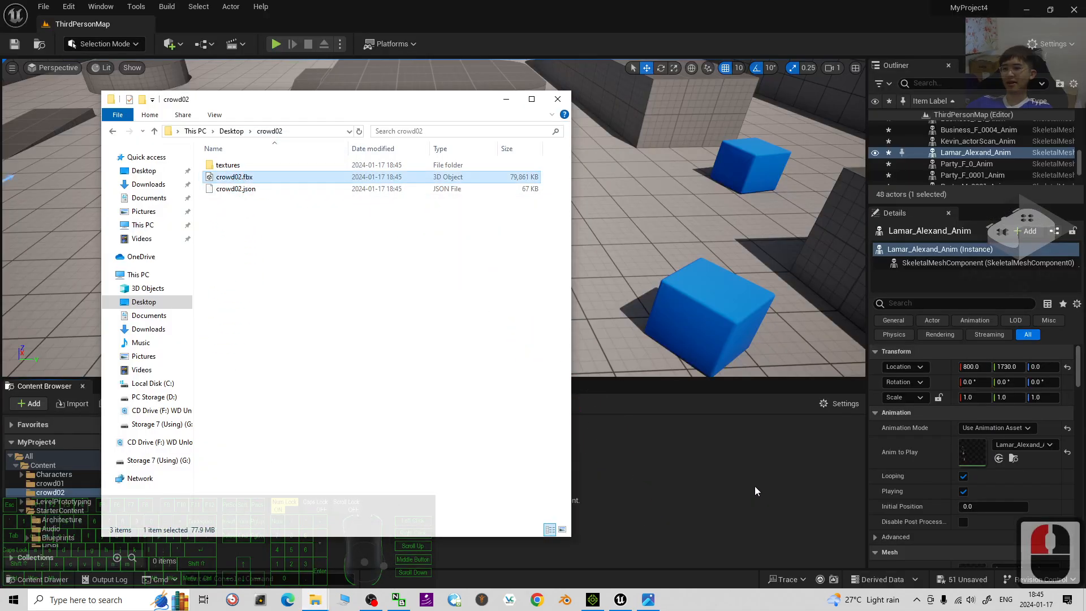
left_click_drag(755, 486, 709, 452)
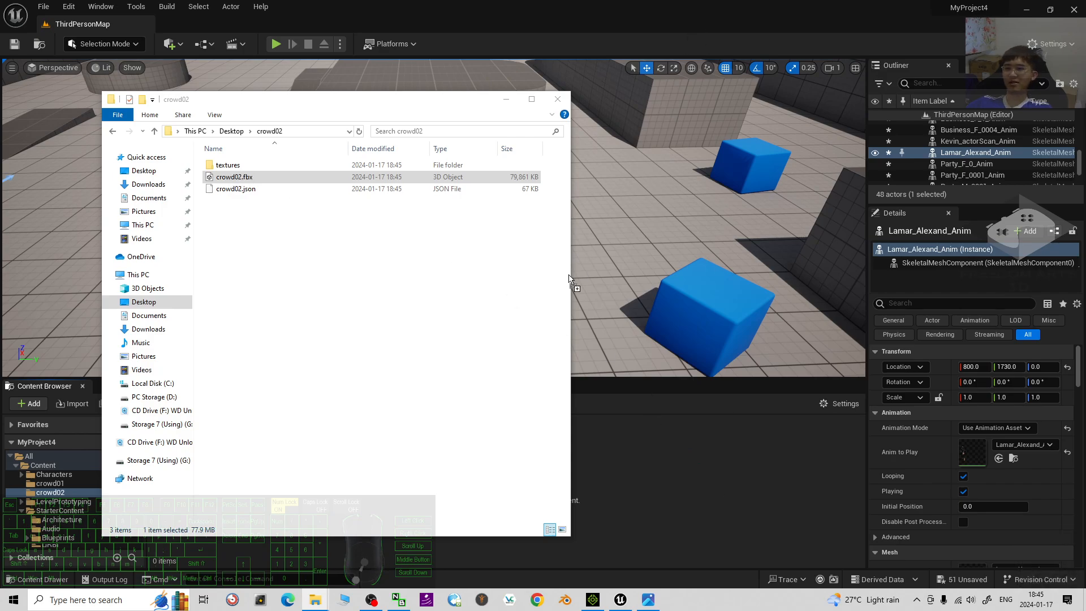
left_click_drag(500, 425, 622, 452)
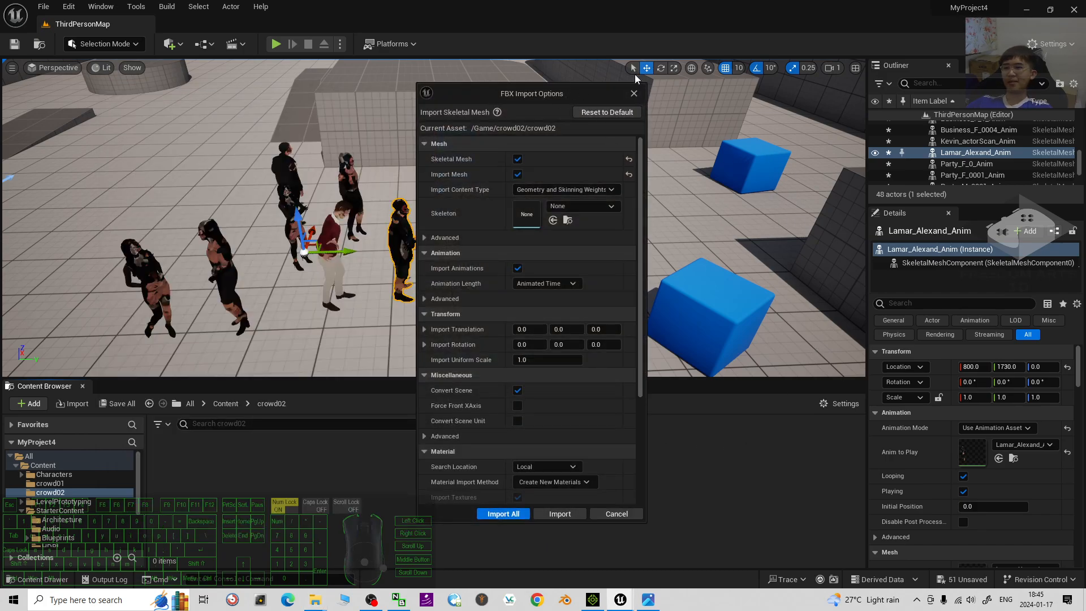
- Review the mesh and animation import options, import all of crowd02.fbx, and dismiss the message log
scroll(585, 327, "up", 3)
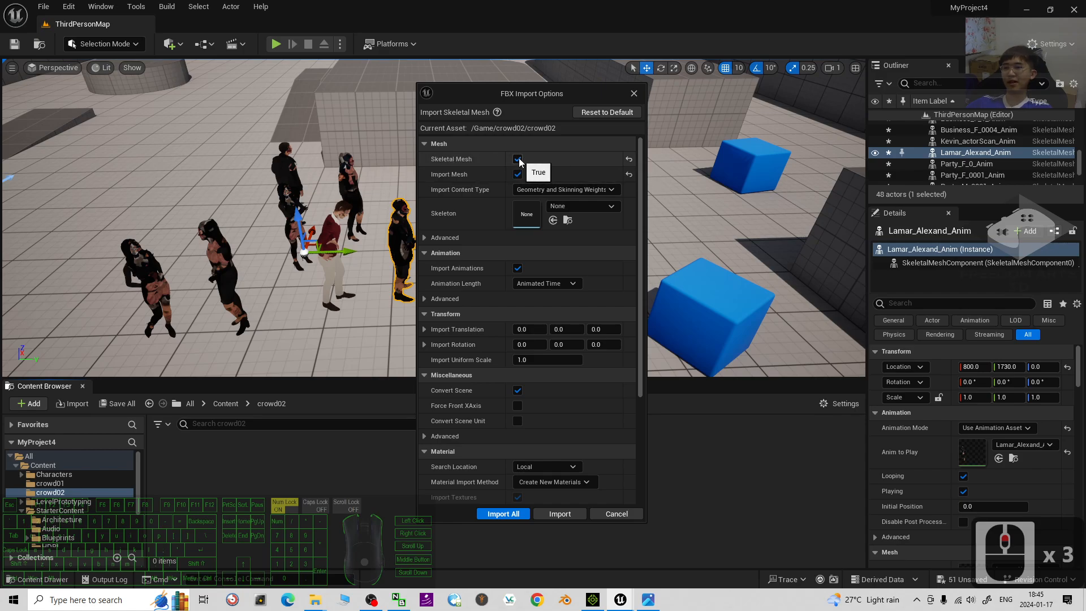
left_click(425, 237)
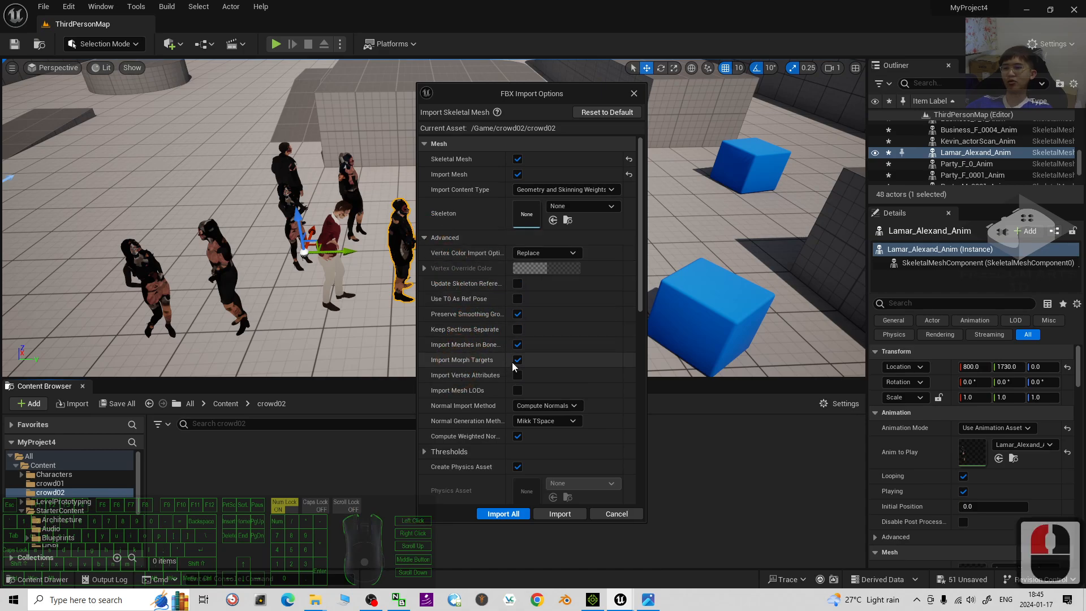
left_click(515, 362)
left_click(517, 361)
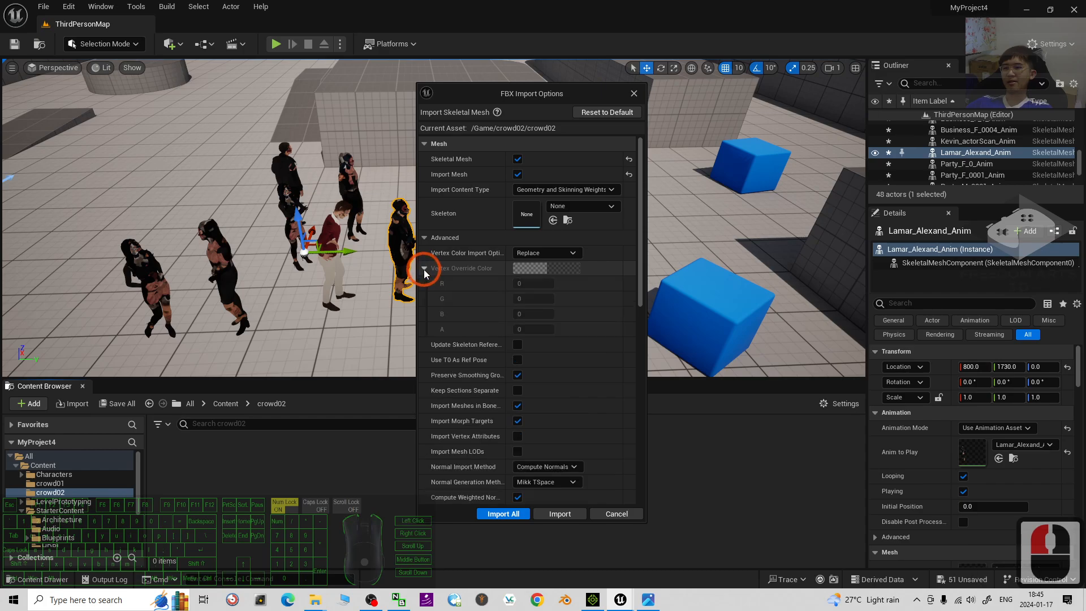
left_click(426, 237)
left_click(457, 268)
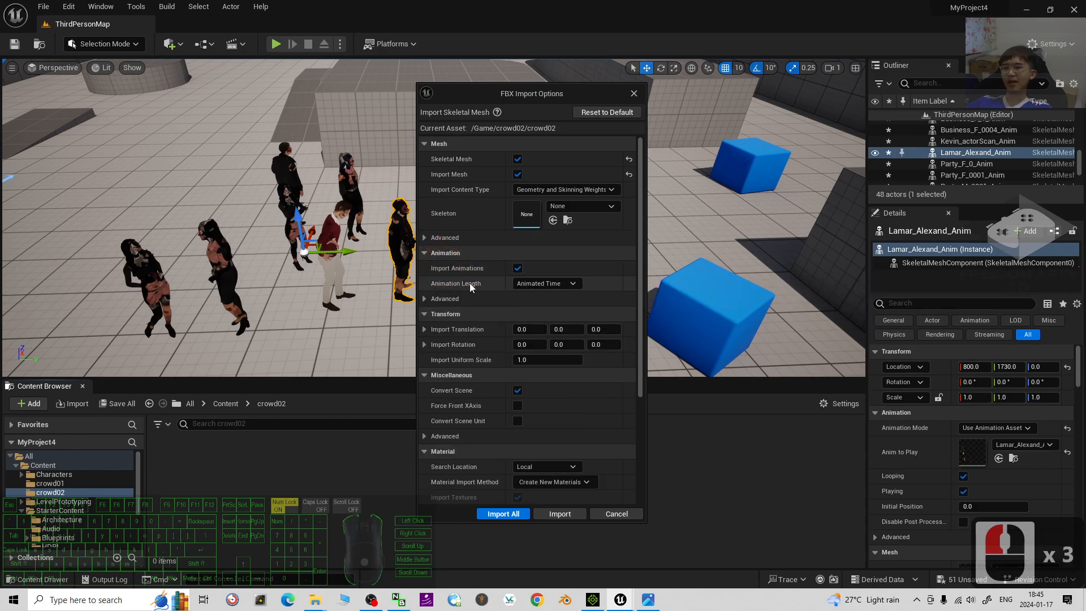
left_click(504, 515)
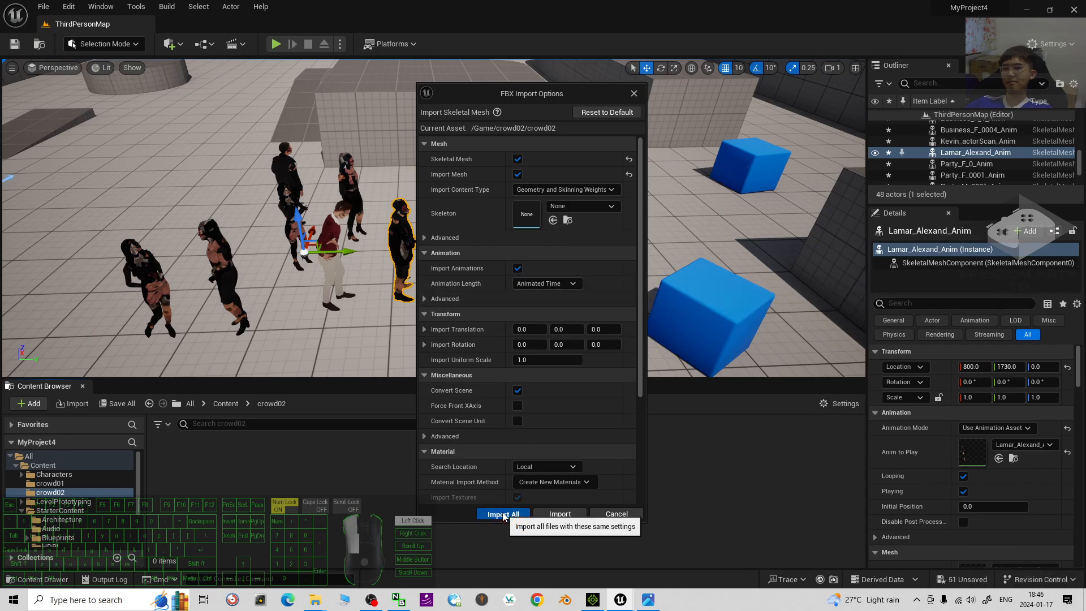
left_click(503, 515)
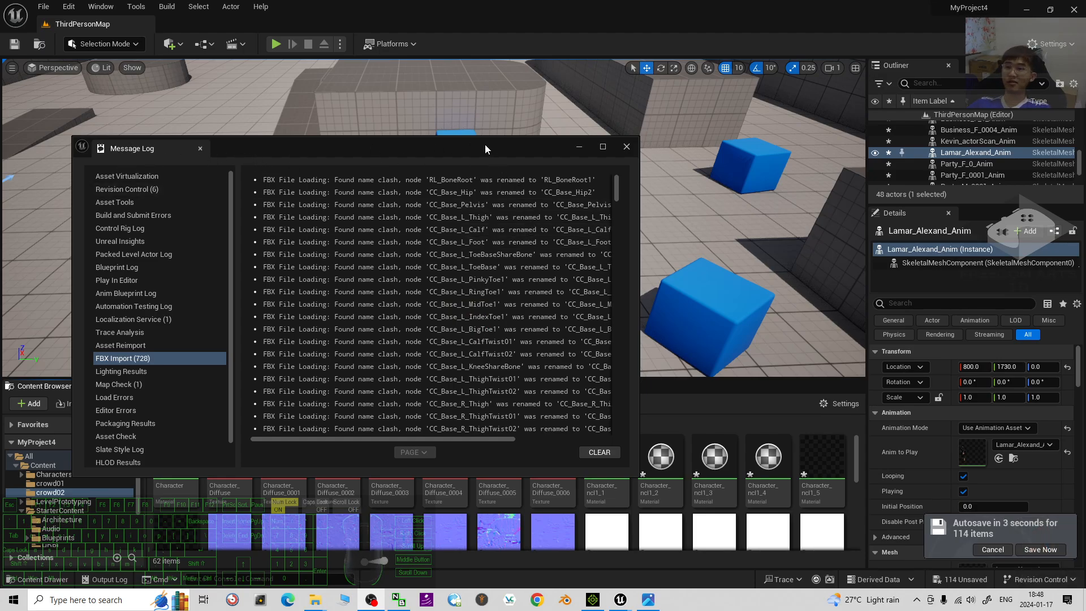
left_click(626, 147)
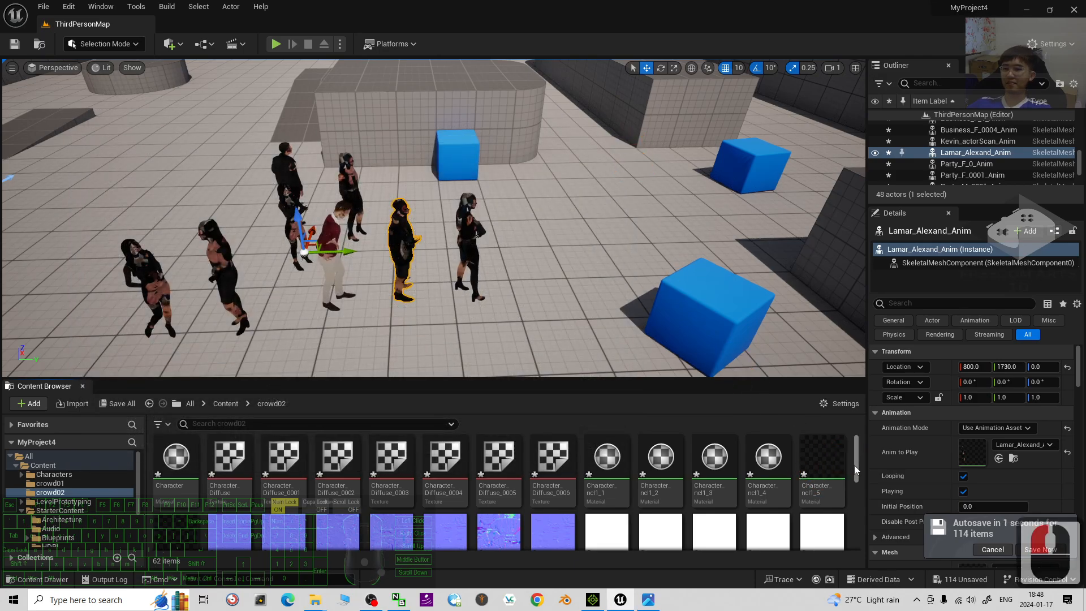
- Delete the eight old, dark-textured crowd characters one by one from the level
left_click_drag(855, 465, 868, 495)
scroll(614, 267, "down", 6)
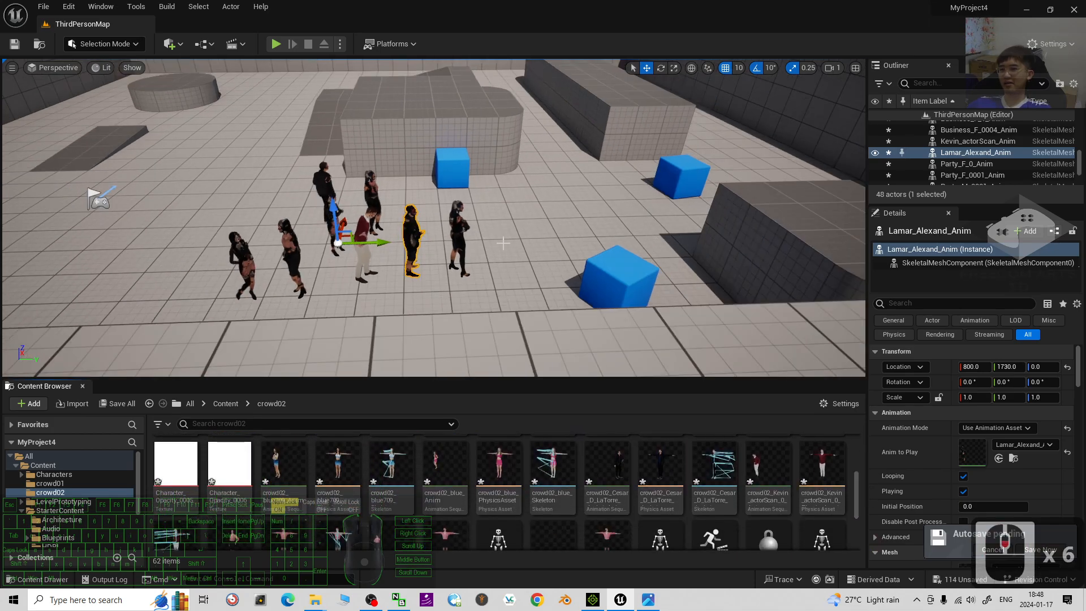
left_click(457, 223)
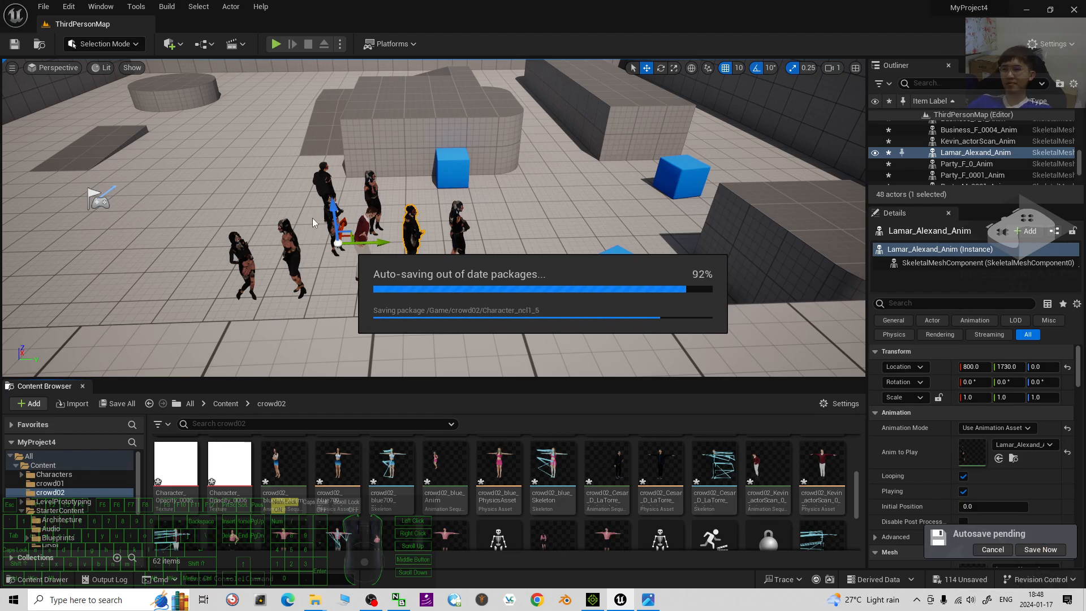
left_click(459, 221)
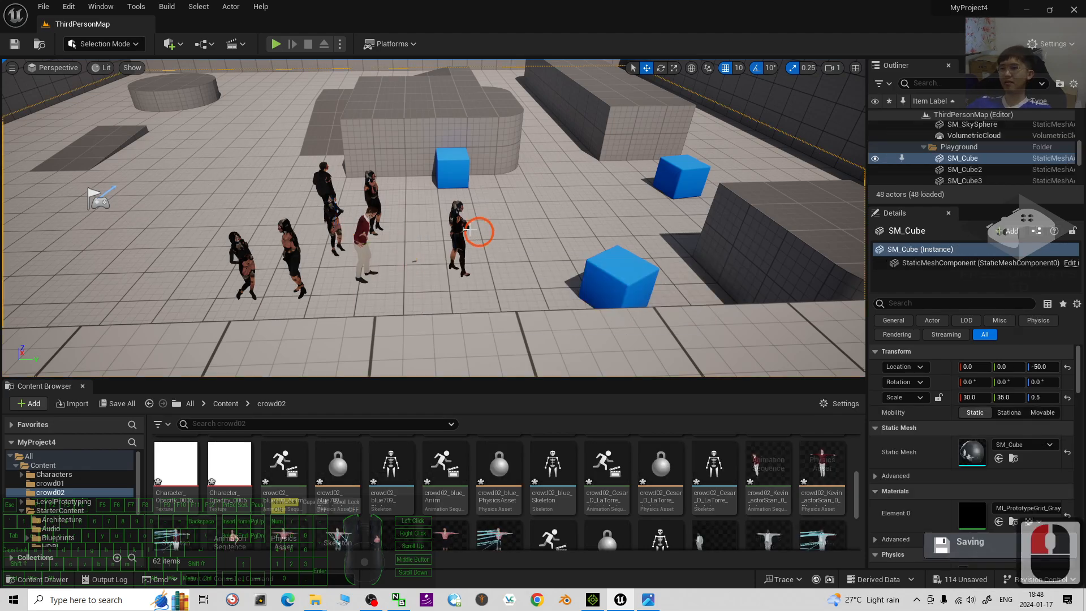
key("Delete")
left_click(416, 226)
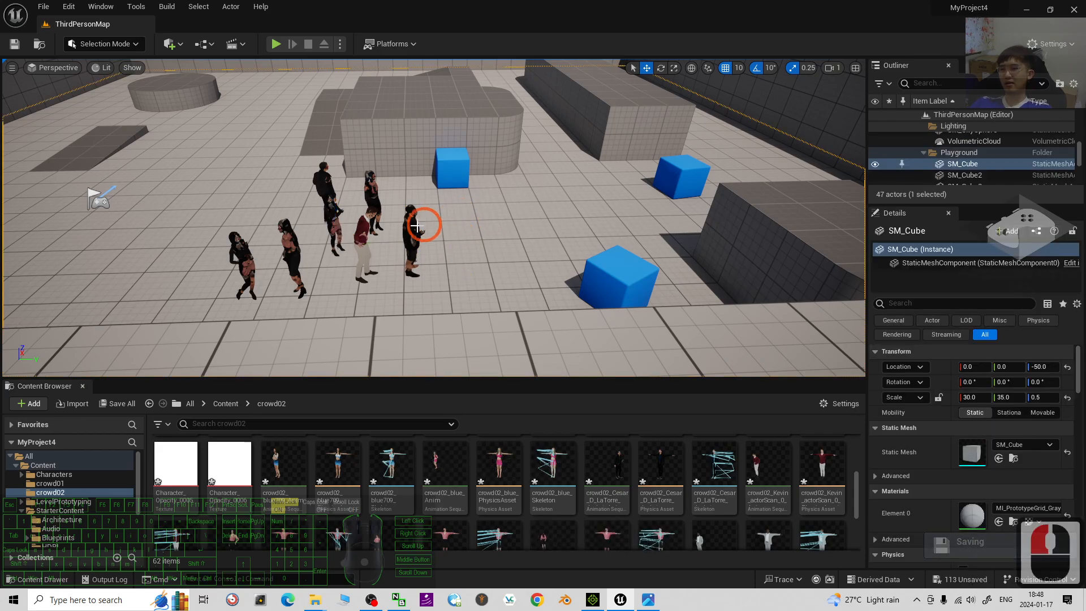
key("Delete")
left_click(363, 231)
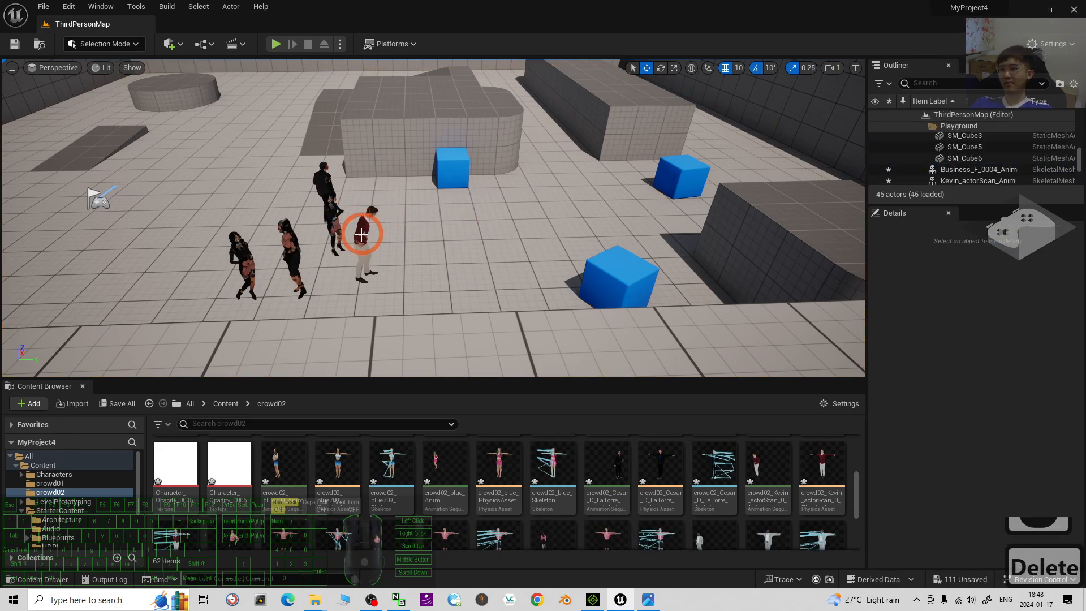
key("Delete")
left_click(340, 198)
key("Delete")
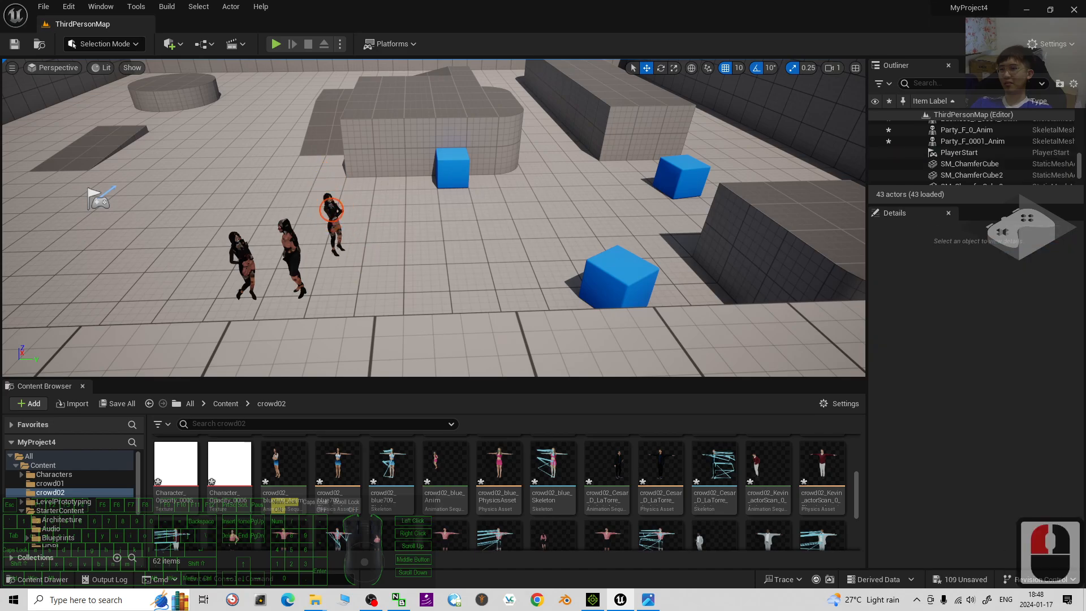
left_click(334, 227)
key("Delete")
left_click(292, 241)
key("Delete")
left_click(245, 245)
key("Delete")
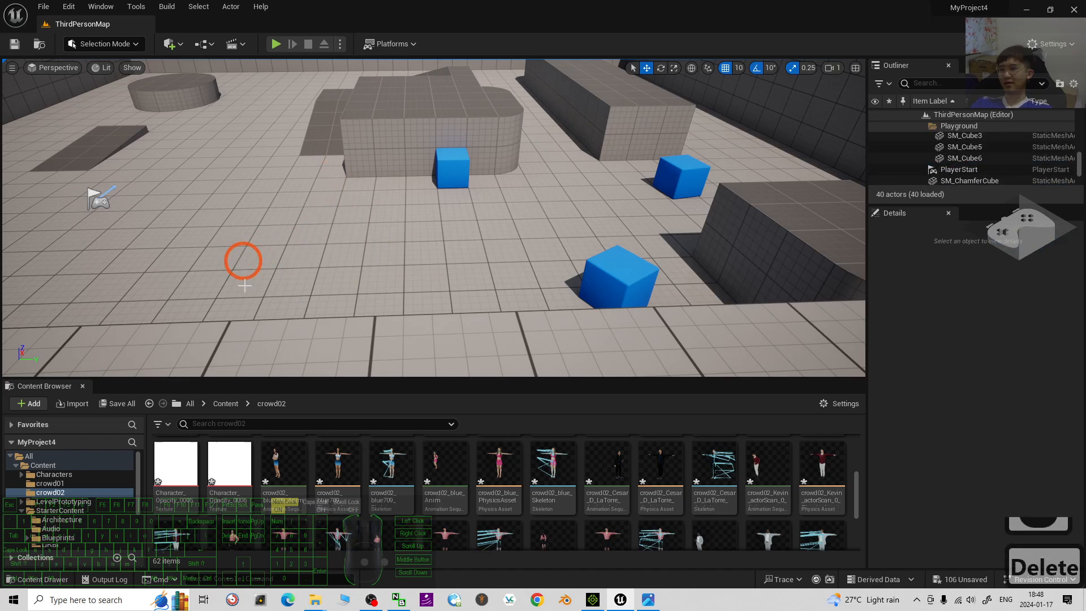
- Select the eight character animation sequences in the crowd02 content folder and place them together on the level floor
left_click(295, 445)
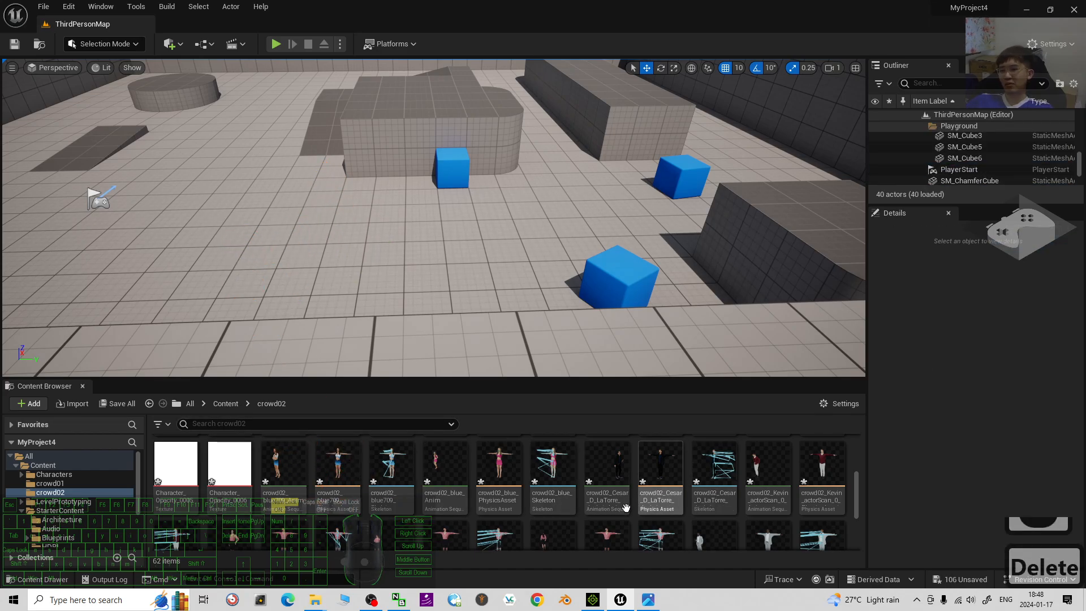
scroll(626, 508, "up", 17)
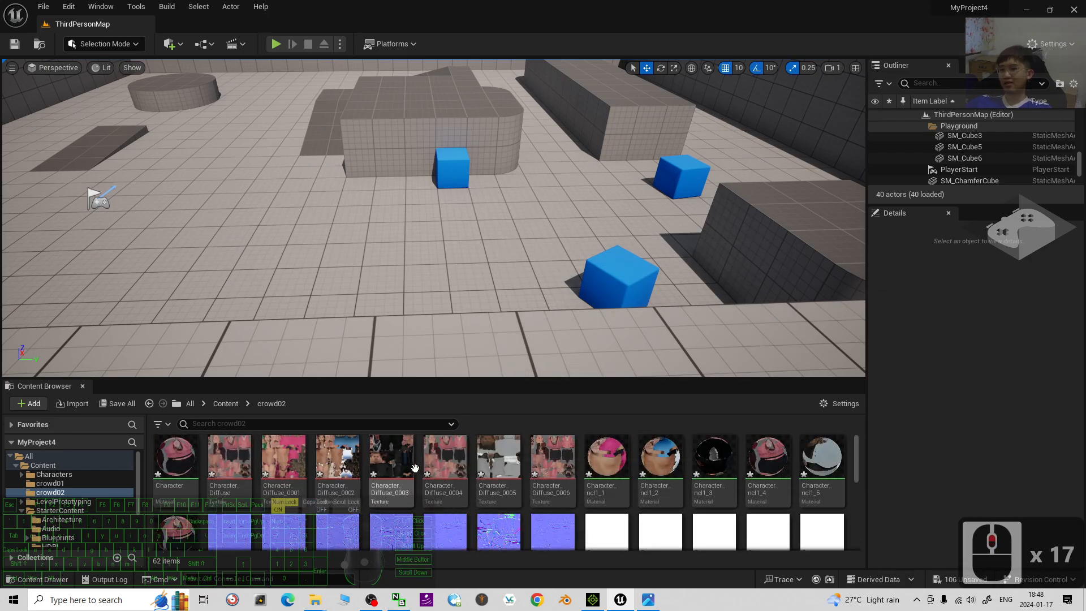
scroll(415, 468, "down", 7)
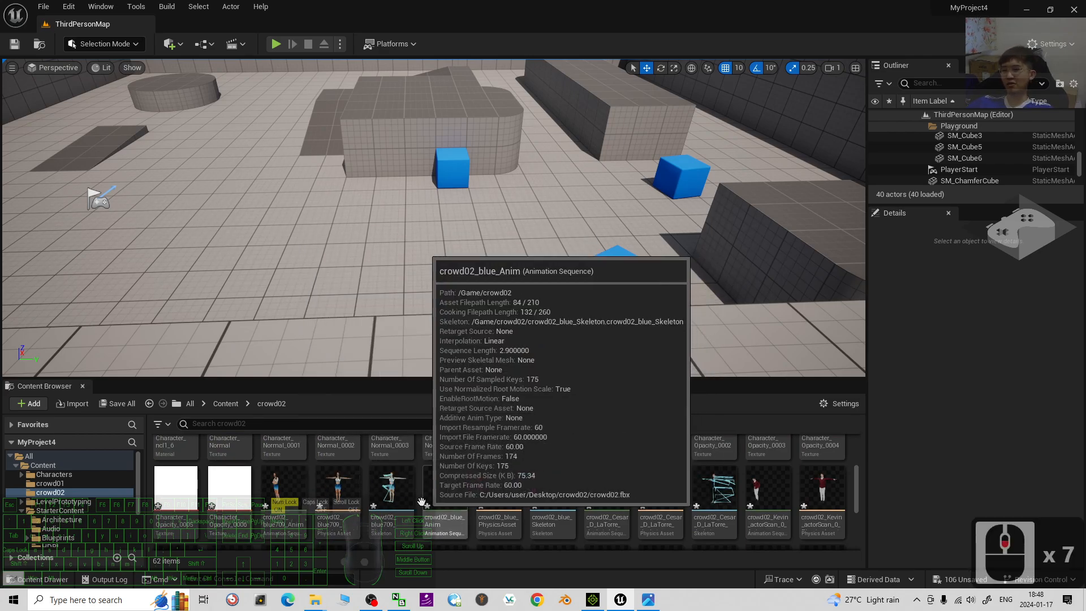
left_click(295, 518, "ctrl")
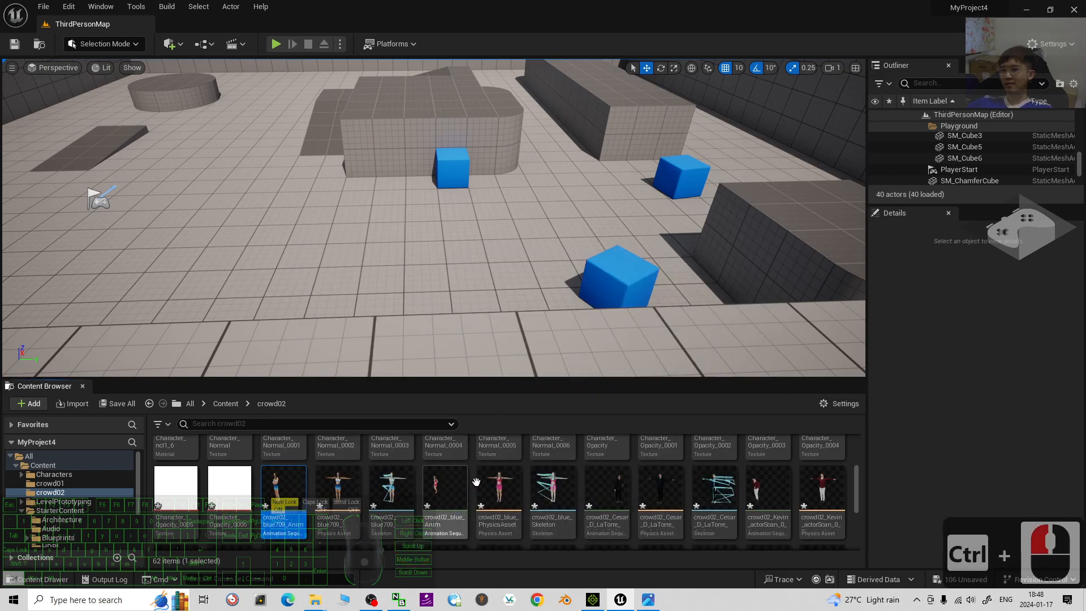
left_click(444, 487, "ctrl")
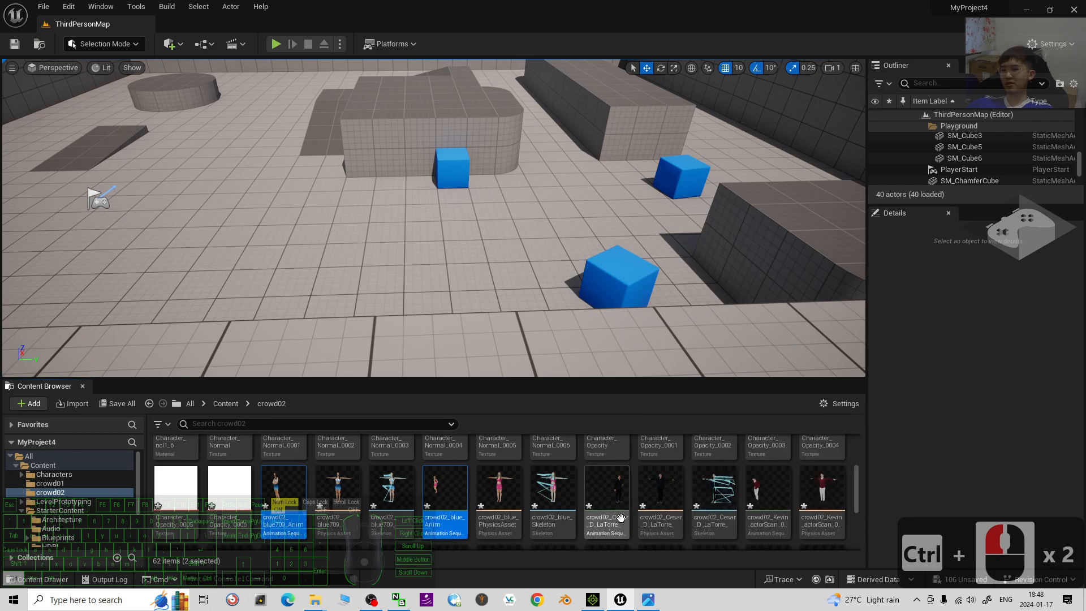
left_click(617, 486, "ctrl")
left_click(771, 490, "ctrl")
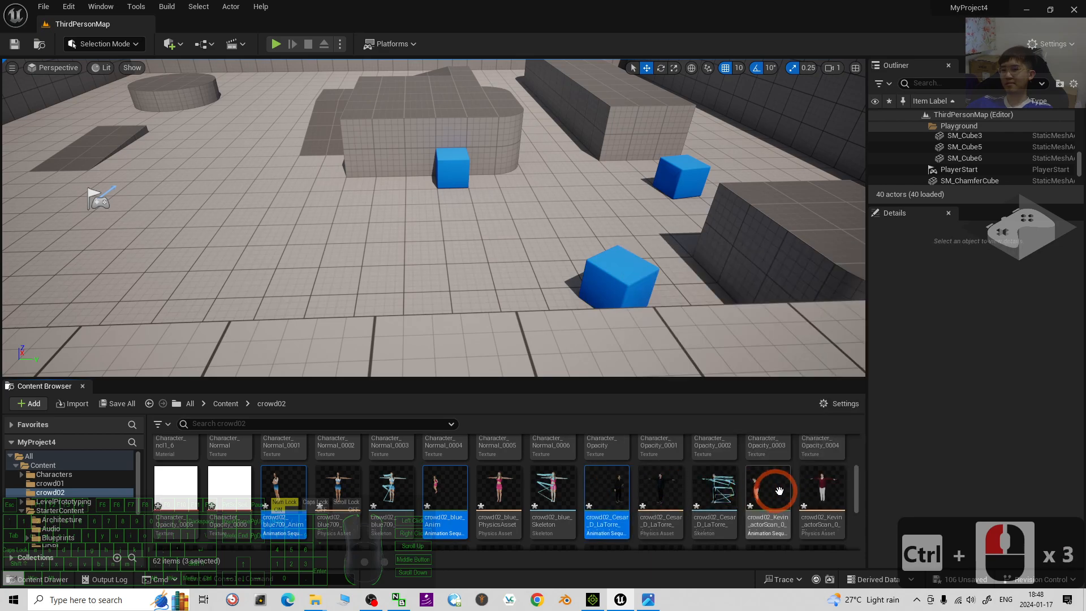
left_click_drag(857, 475, 856, 495)
left_click(227, 492, "ctrl")
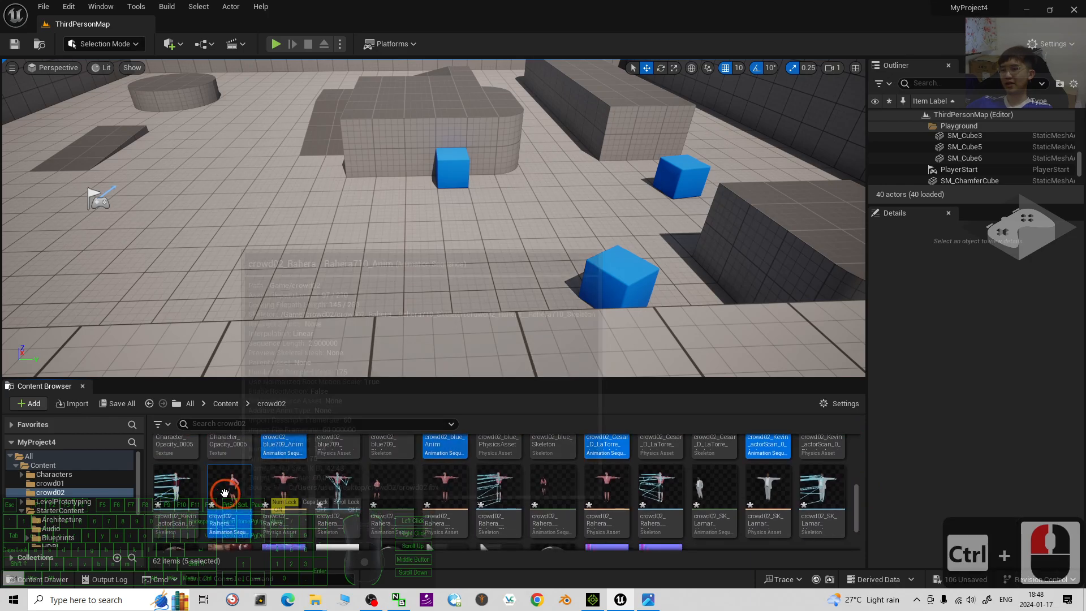
left_click(392, 486, "ctrl")
left_click(566, 487, "ctrl")
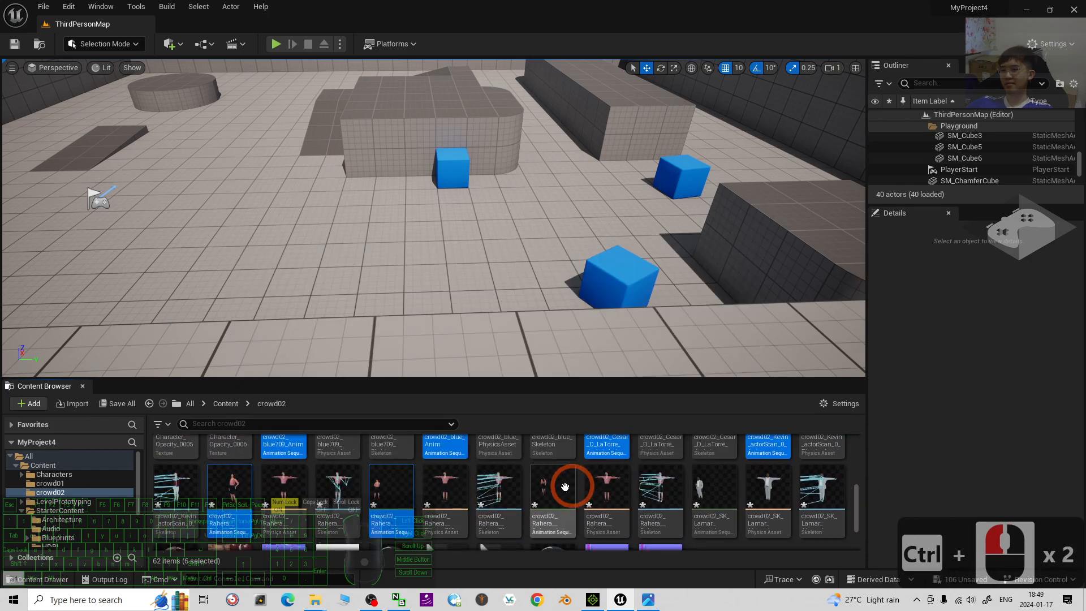
left_click(709, 489, "ctrl")
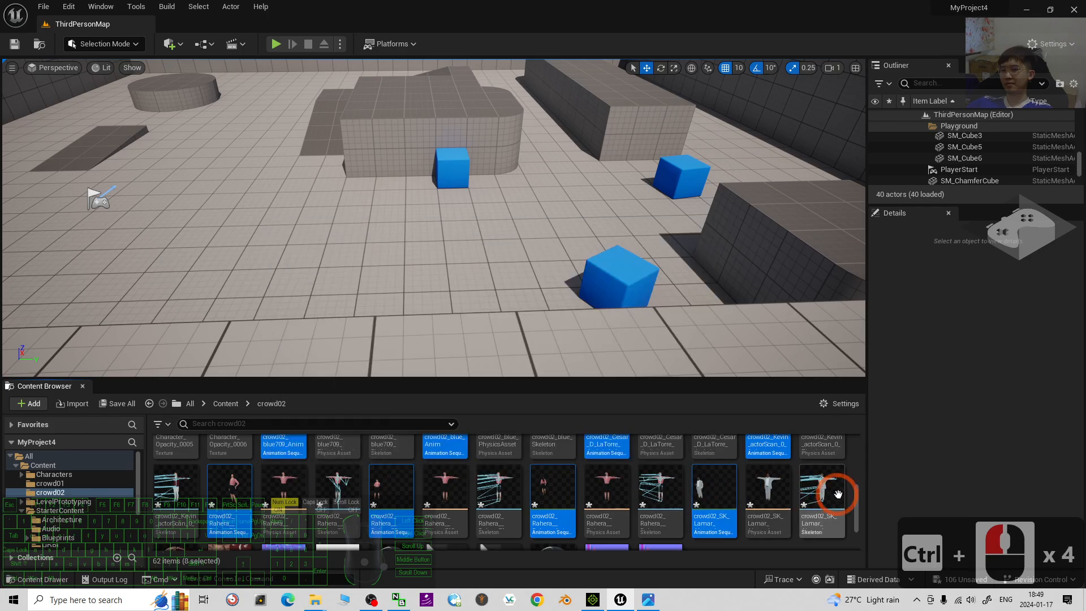
mouse_move(860, 506)
left_mouse_down()
mouse_move(855, 530)
mouse_move(865, 467)
mouse_move(865, 488)
left_mouse_up()
left_click_drag(291, 484, 345, 232)
- Examine the newly placed characters' clothing and face textures up close, from the side and from the front
scroll(331, 214, "up", 8)
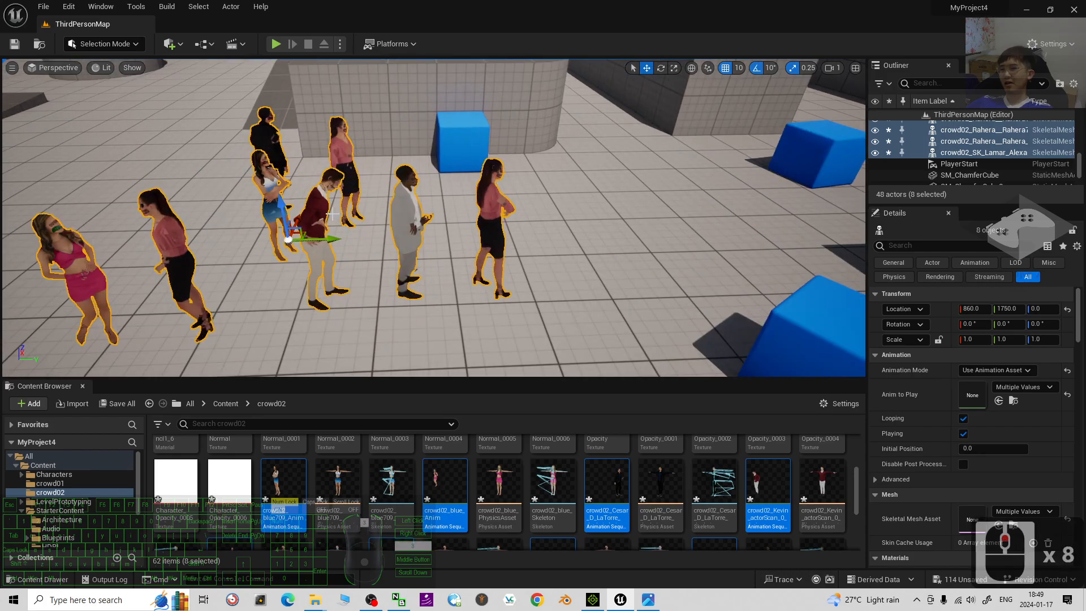
scroll(331, 214, "up", 1)
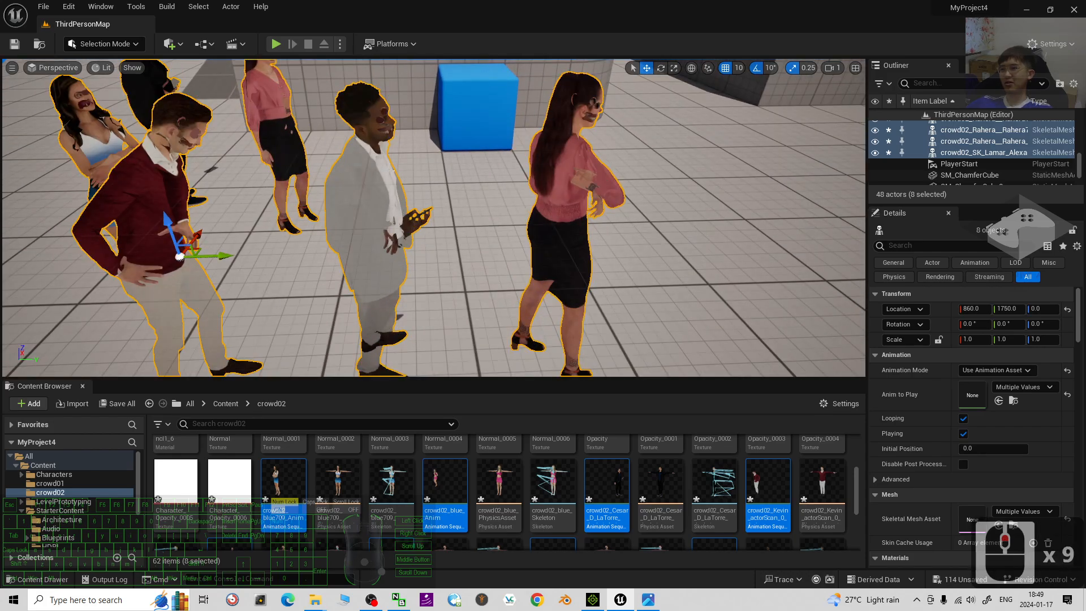
scroll(444, 188, "down", 10)
scroll(444, 188, "up", 12)
scroll(573, 187, "down", 2)
right_click_drag(661, 207, 505, 227)
key("d")
key("w")
key("w")
key("d")
key("d")
key("d")
key("a")
key("d")
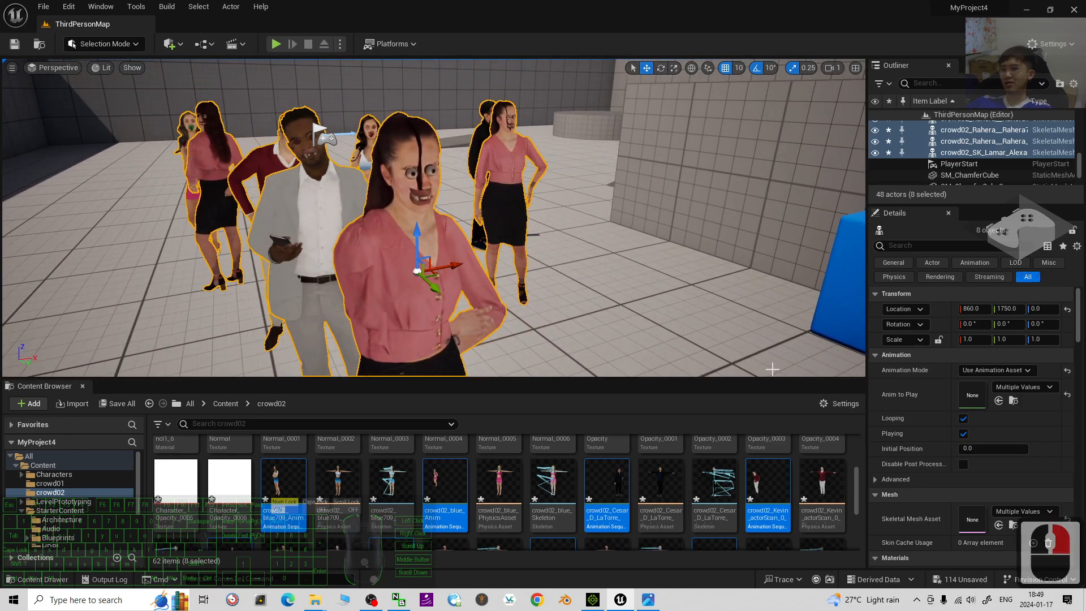
- Set the blend mode of the Character material in the crowd02 folder to Opaque, save it, and close the material editor
left_click_drag(856, 482, 859, 446)
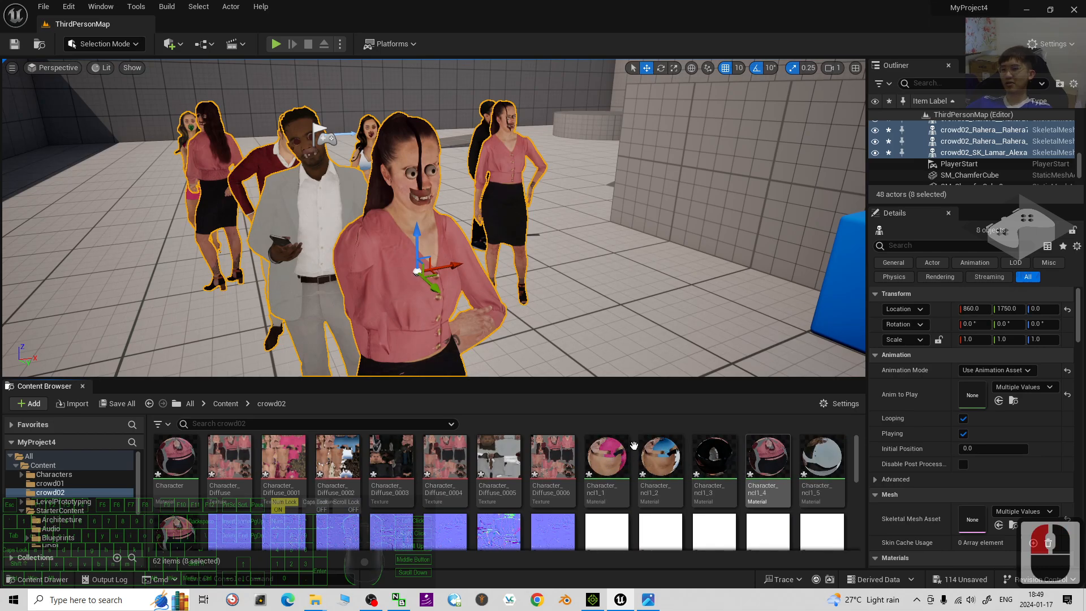
double_click(164, 445)
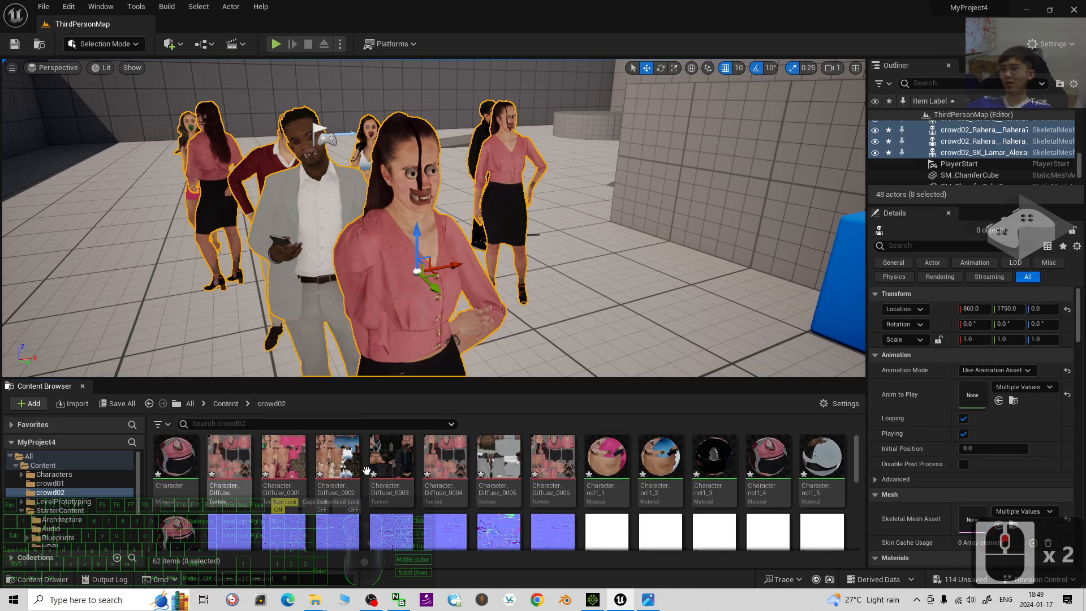
left_click_drag(857, 464, 856, 526)
scroll(375, 453, "up", 6)
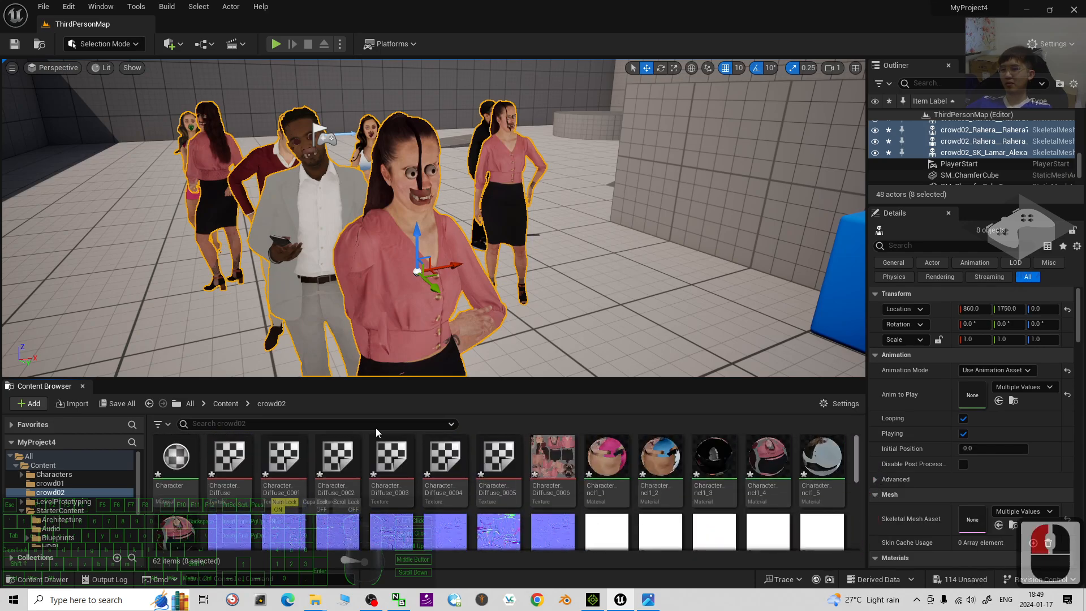
double_click(176, 449)
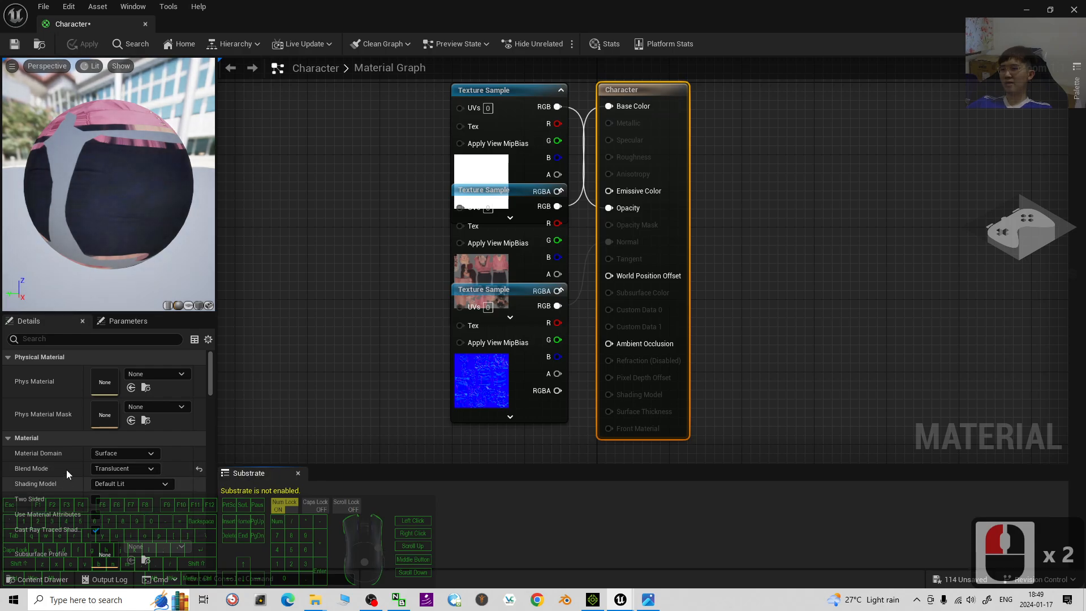
left_click(125, 469)
left_click(125, 483)
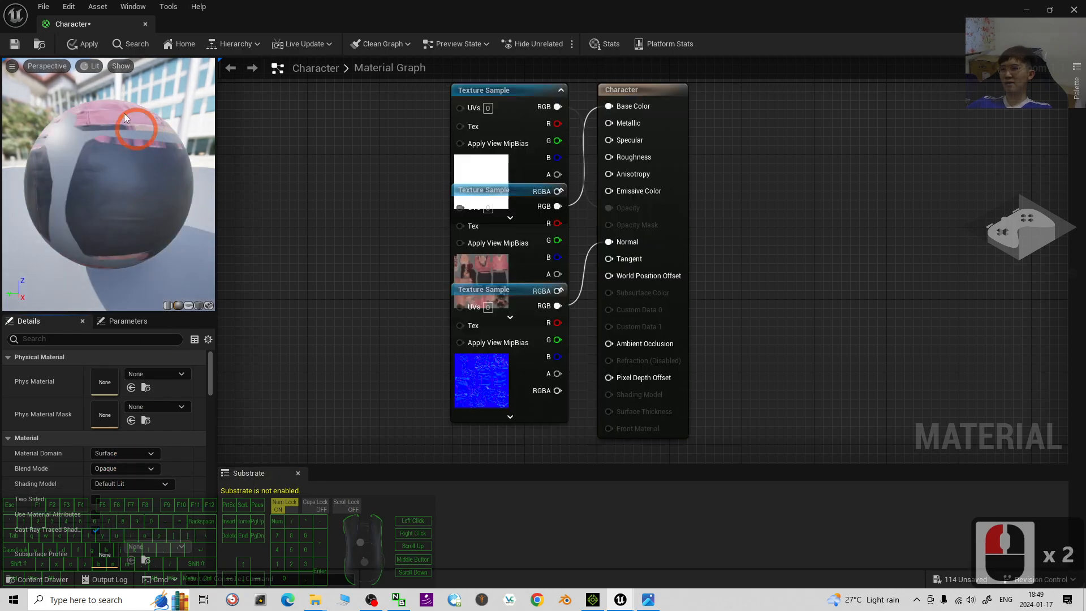
left_click(14, 43)
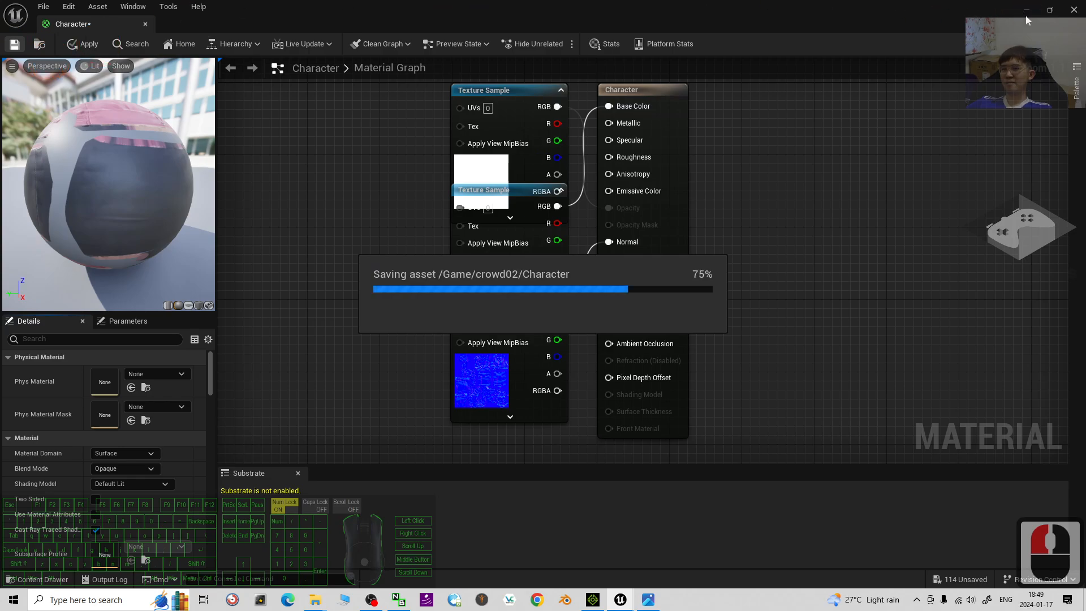
left_click(1075, 11)
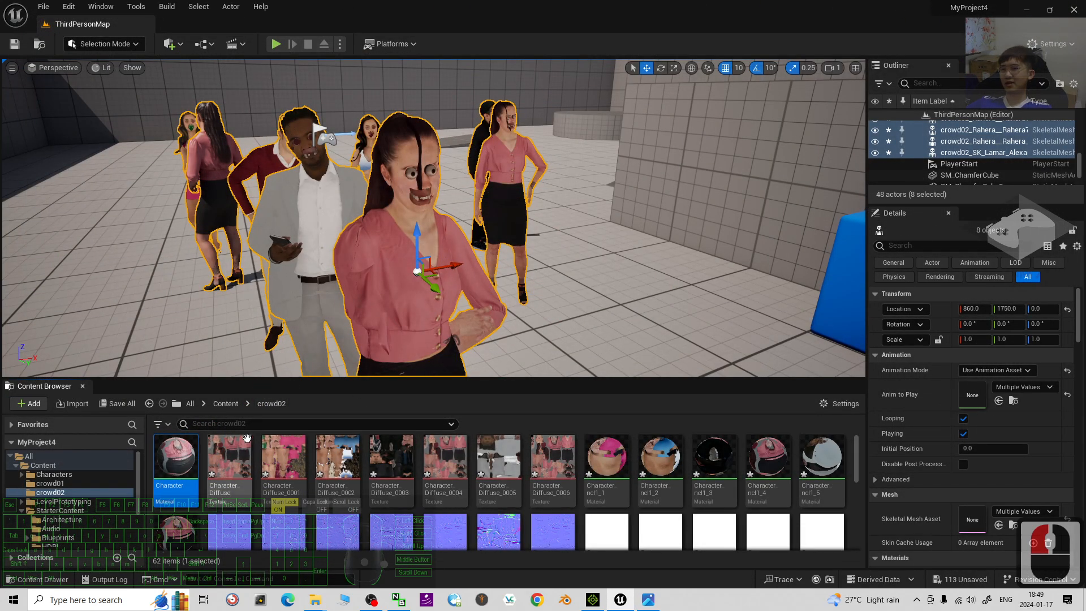
- Change the Character_ncl1_1 material's blend mode to Opaque, then save and close it
double_click(598, 467)
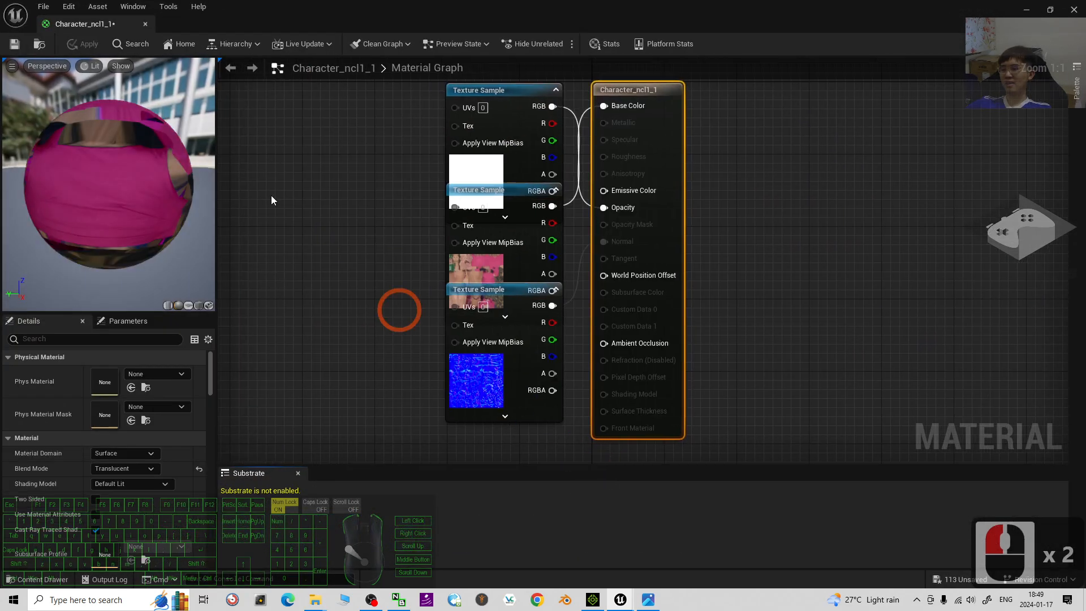
left_click(109, 473)
left_click(113, 481)
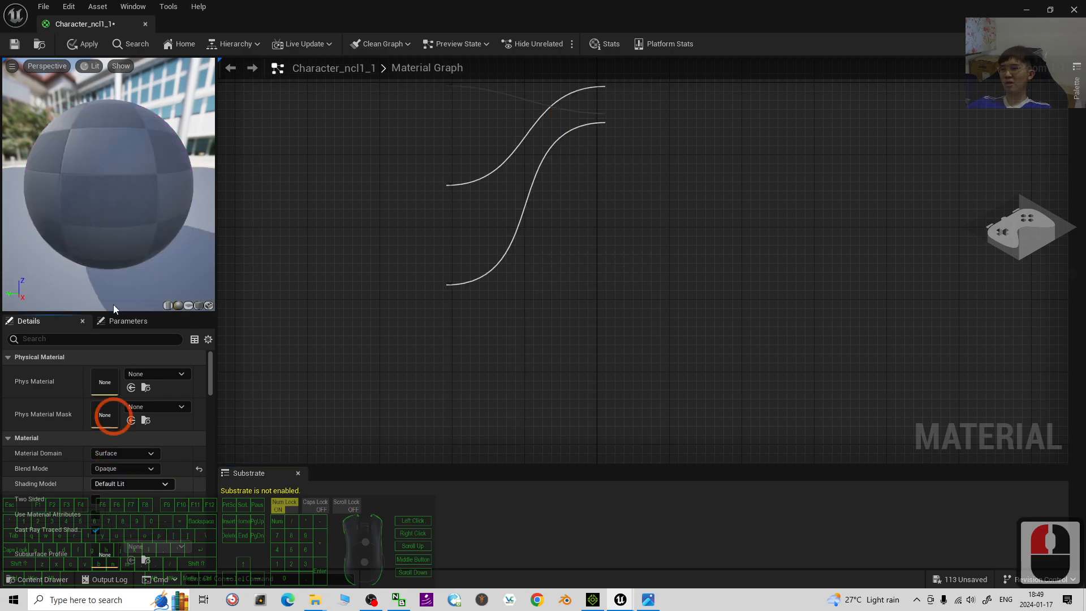
left_click(13, 45)
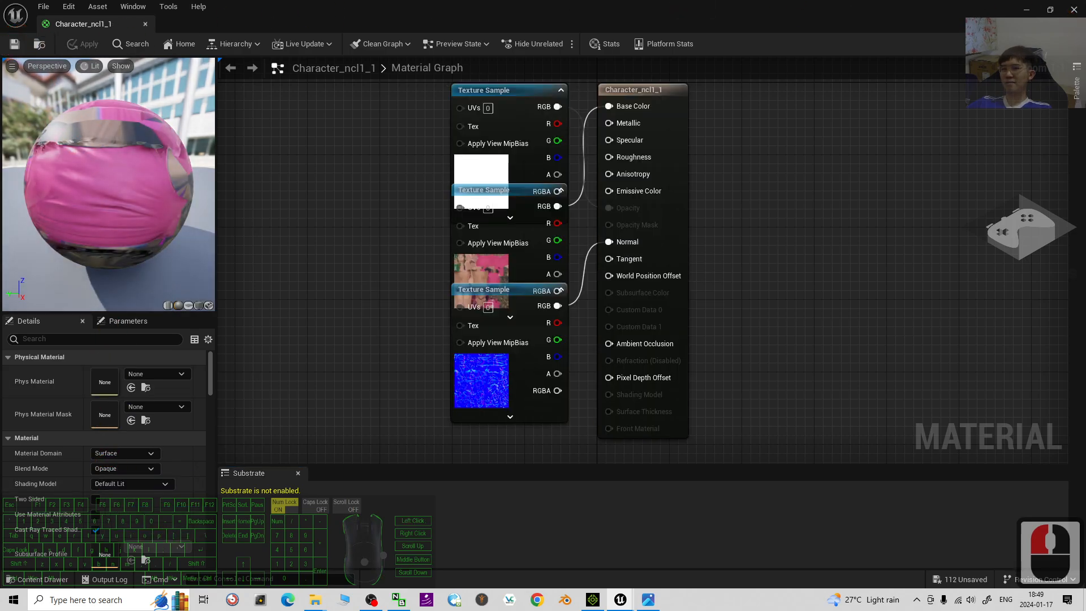
left_click(1074, 10)
- Change the Character_ncl1_2 material's blend mode to Opaque, then save and close it
double_click(619, 447)
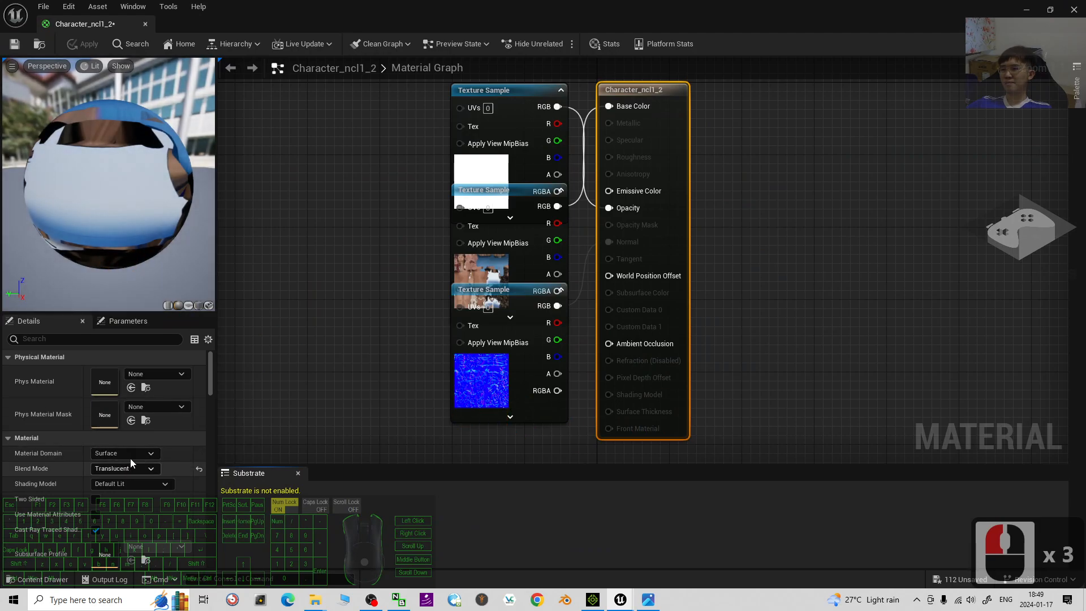
left_click(141, 470)
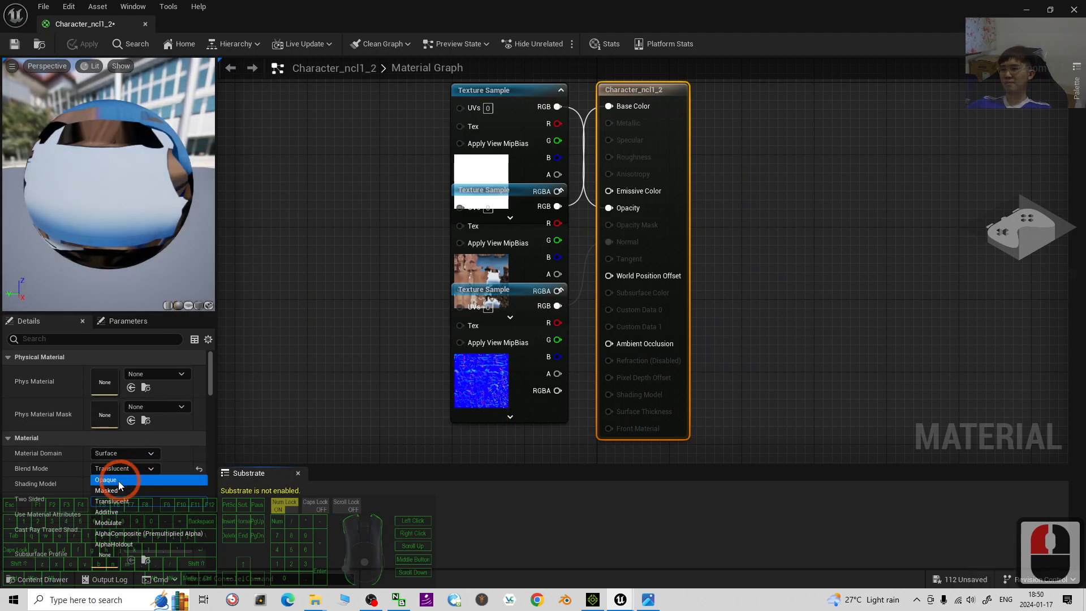
left_click(118, 481)
left_click(14, 44)
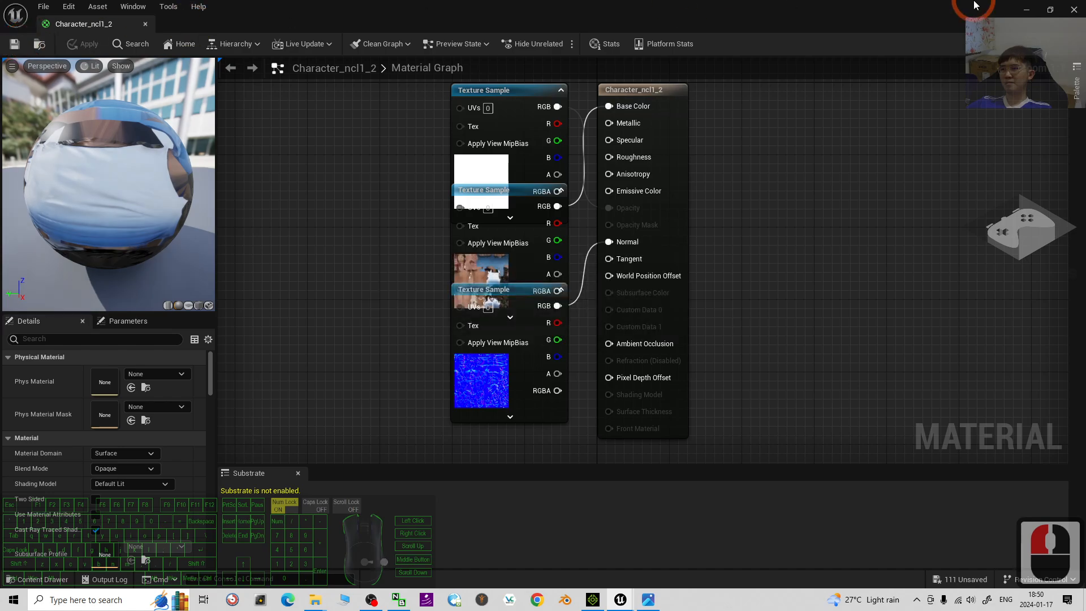
left_click(1074, 10)
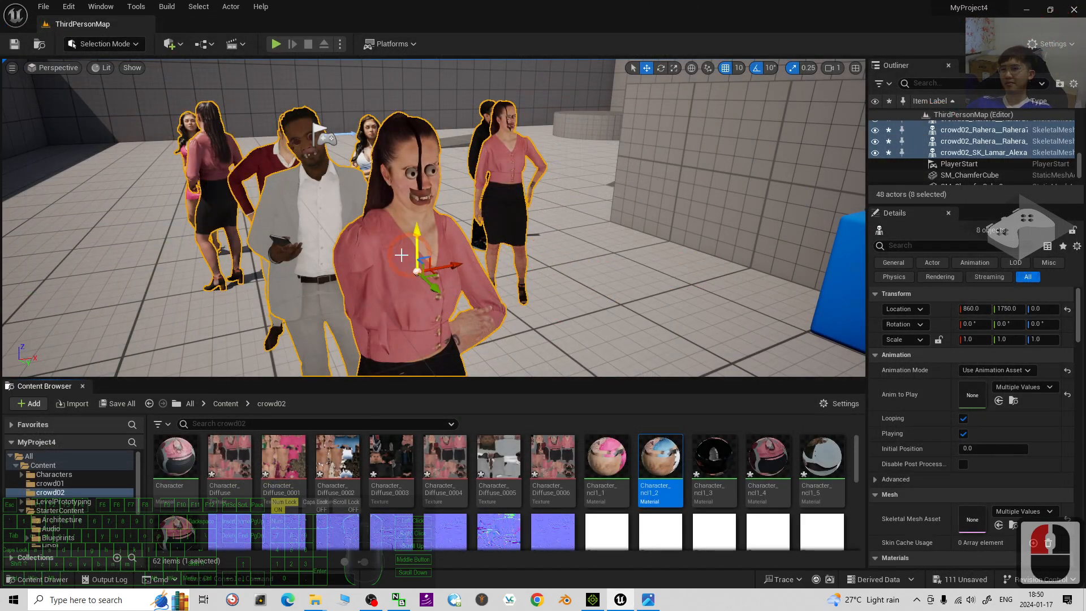
- Examine the faces and clothing of the placed crowd characters up close for remaining material problems
right_click_drag(401, 255, 481, 241)
key("w")
key("a")
key("a")
key("w")
key("d")
key("d")
key("d")
key("d")
- Set the Character_ncl1_3 material's blend mode to Masked, then save and close it
left_click(725, 459)
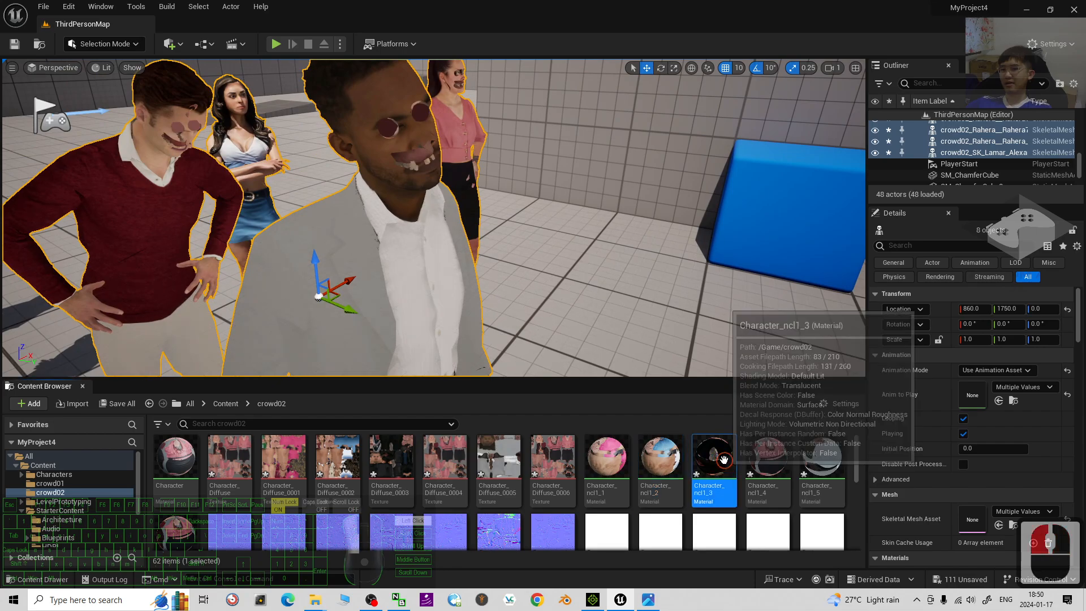
double_click(725, 459)
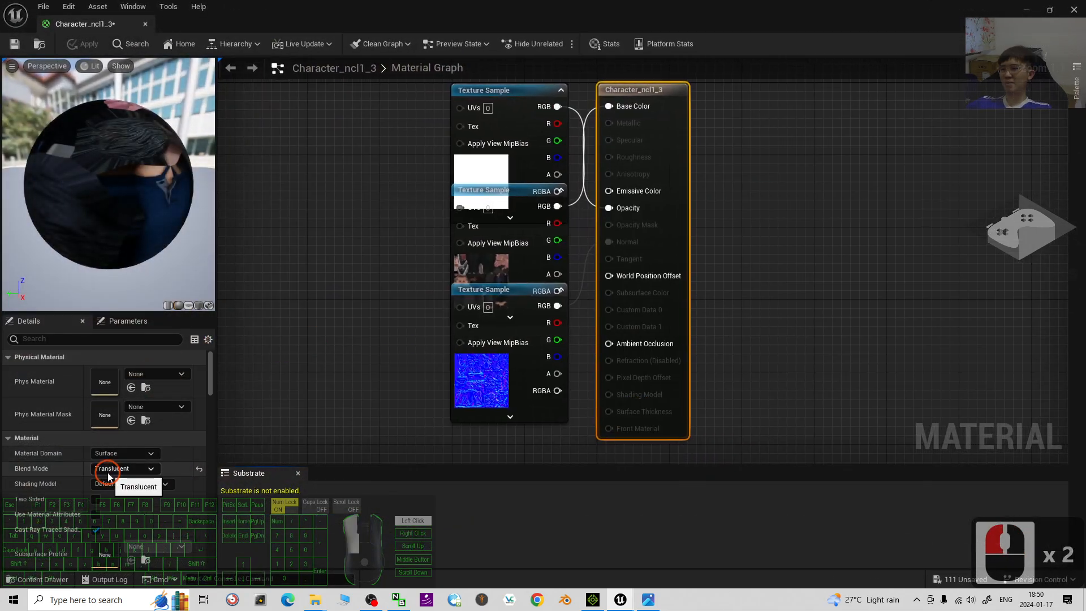
left_click(111, 471)
left_click(117, 491)
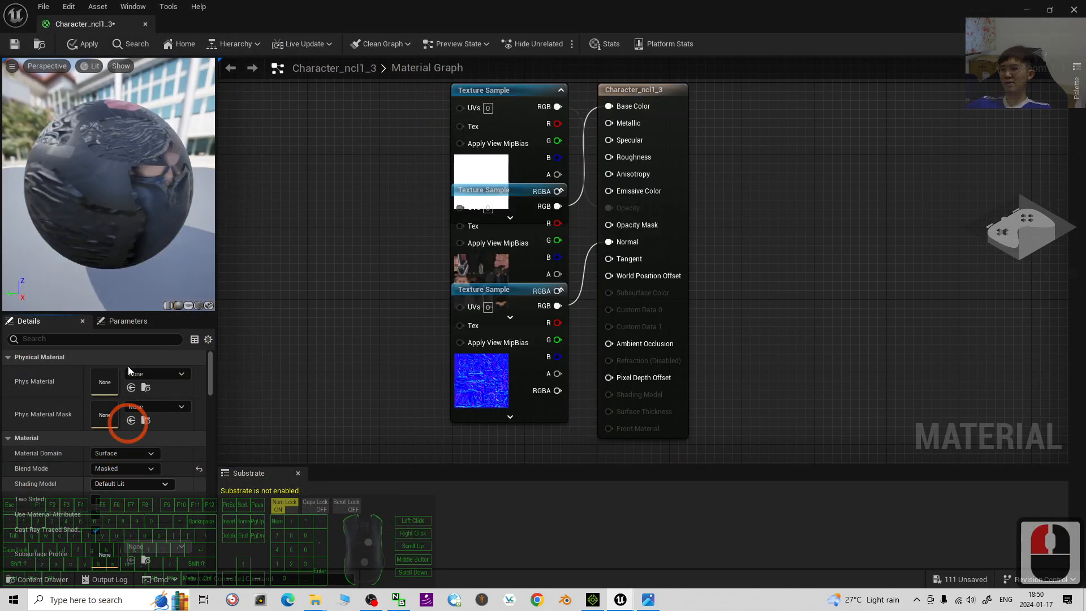
left_click(12, 46)
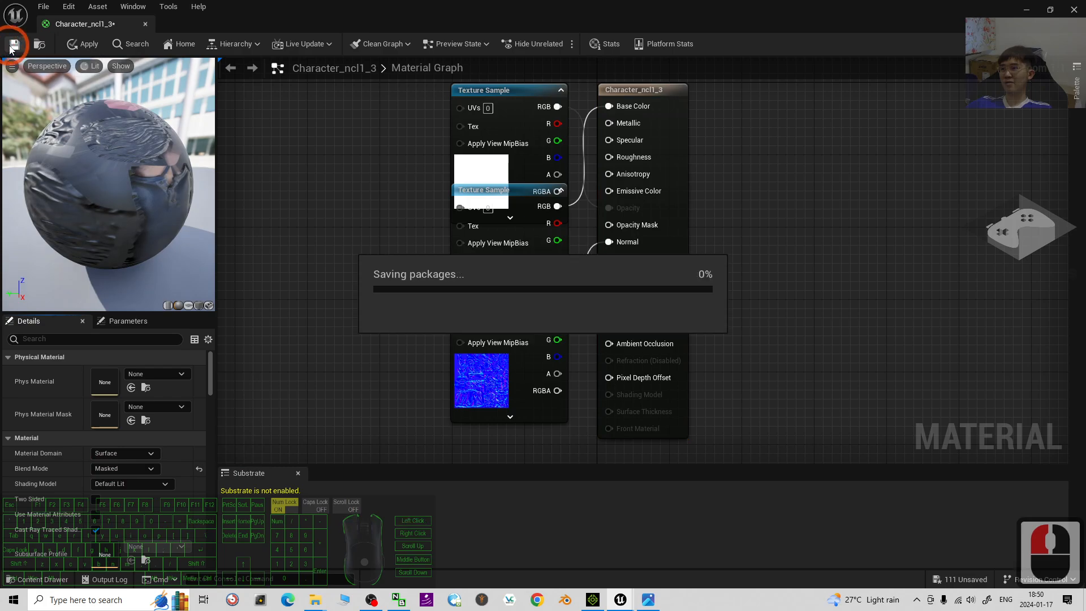
left_click(1074, 10)
- Try Masked for the Character_ncl1_4 material, settle on the Opaque blend mode, then save and close it
double_click(763, 461)
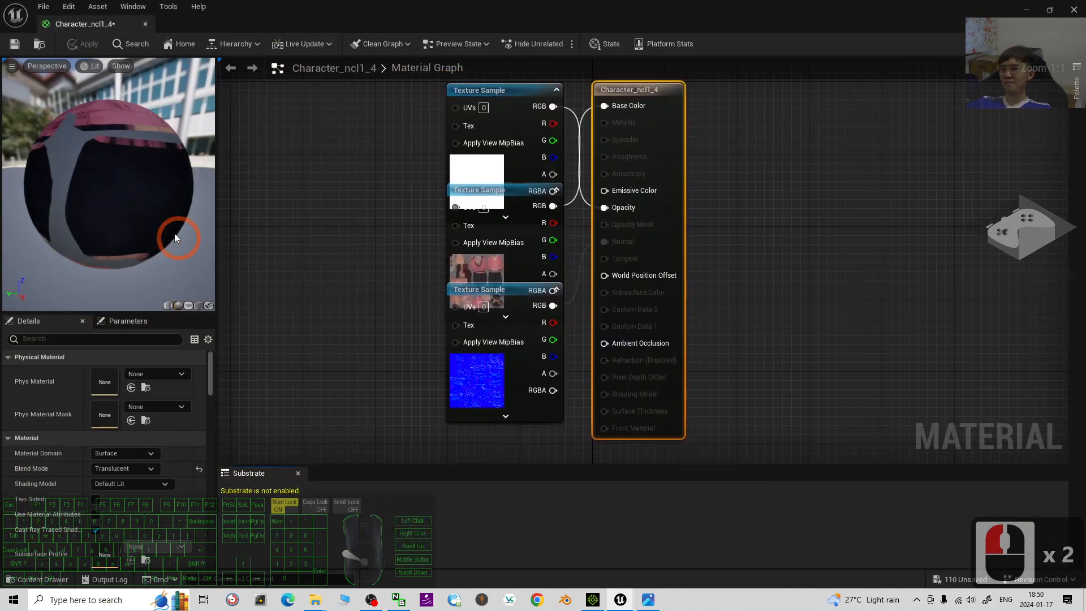
left_click(121, 469)
left_click(113, 491)
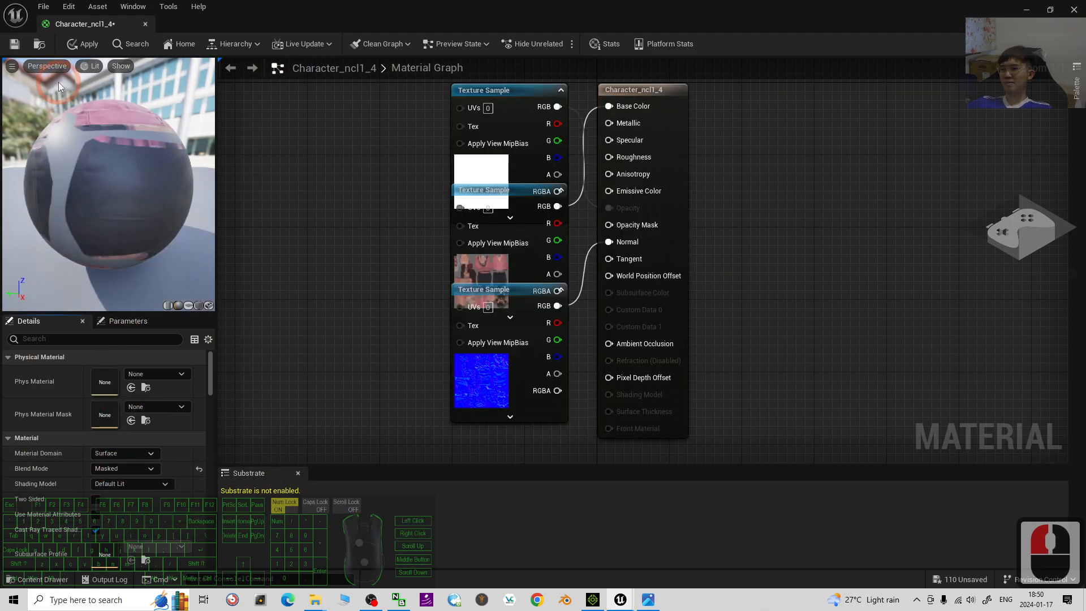
left_click(130, 455)
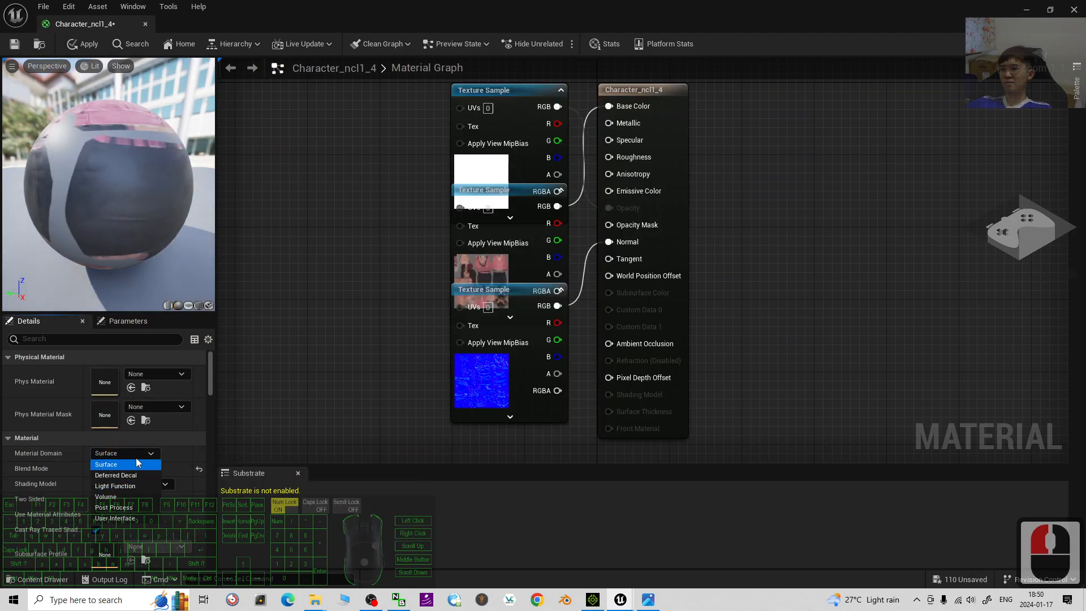
left_click(138, 465)
left_click(110, 485)
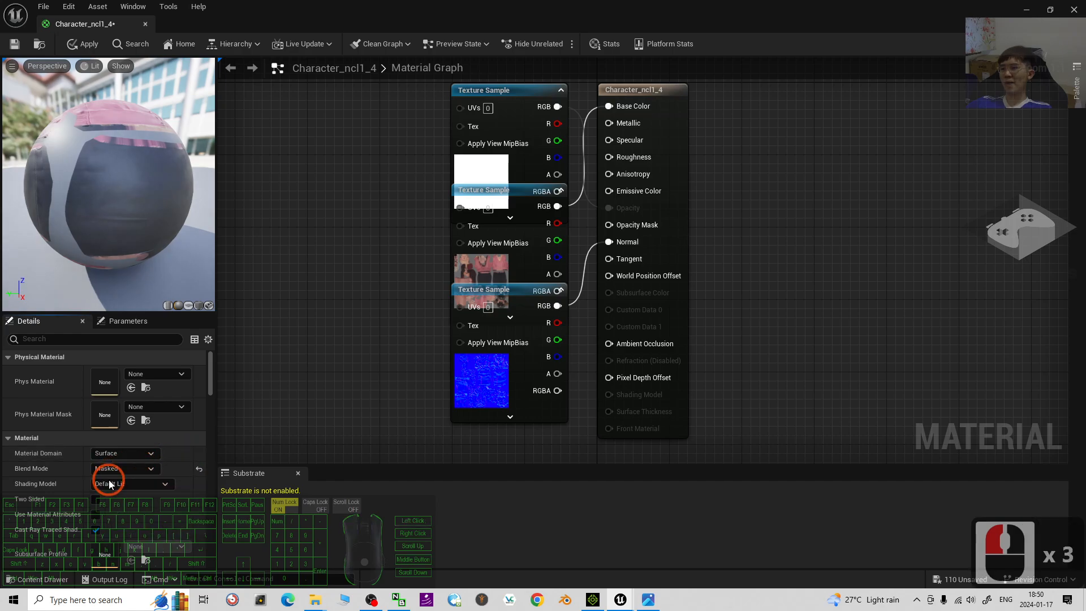
left_click(14, 44)
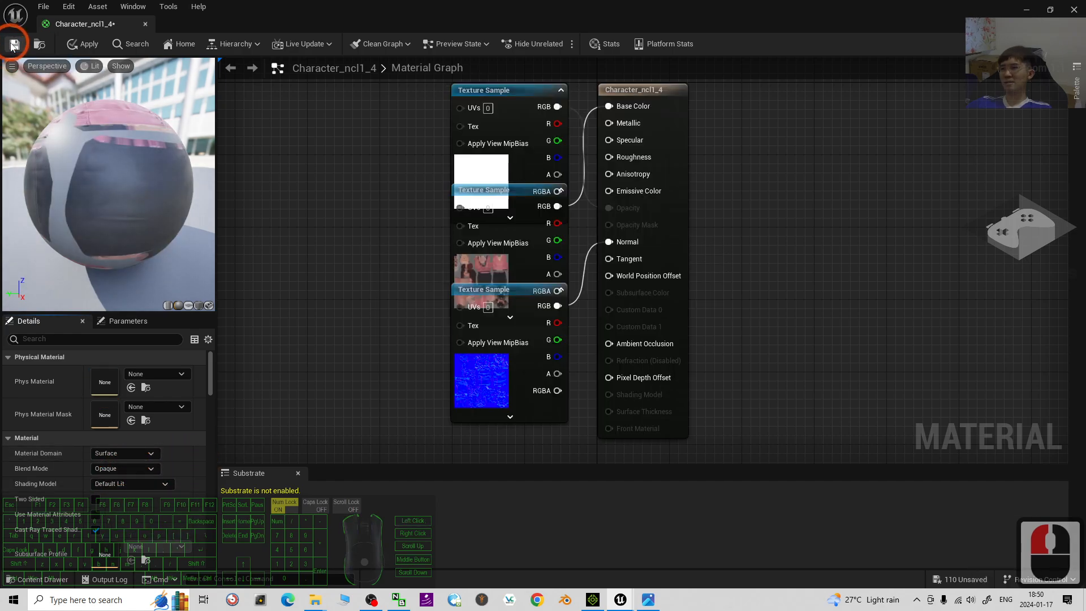
left_click(1075, 9)
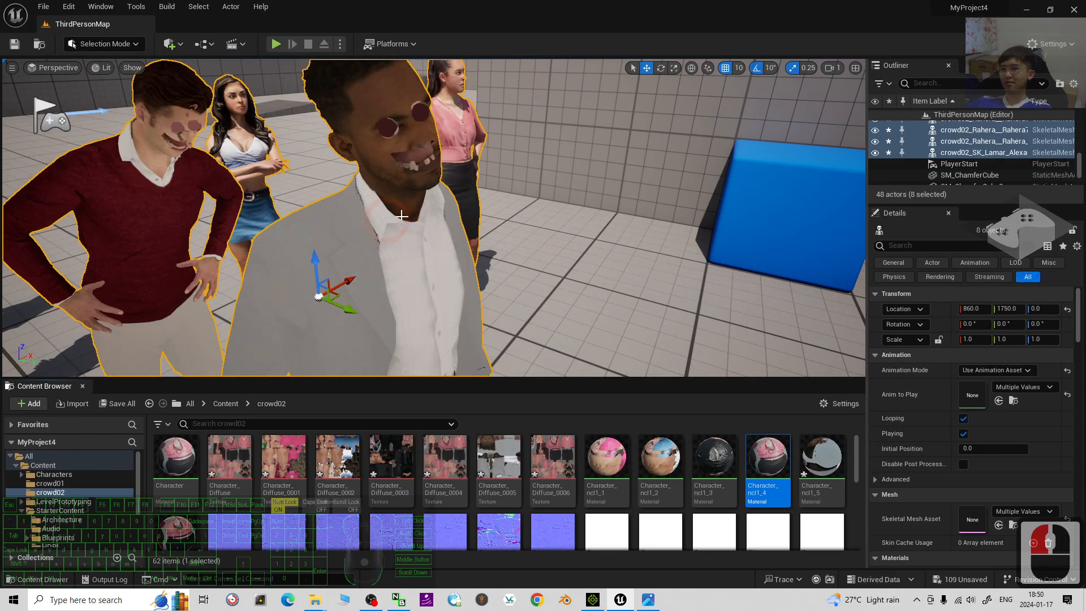
- Change the Character_ncl1_5 material's blend mode to Opaque, then save and close it
double_click(821, 458)
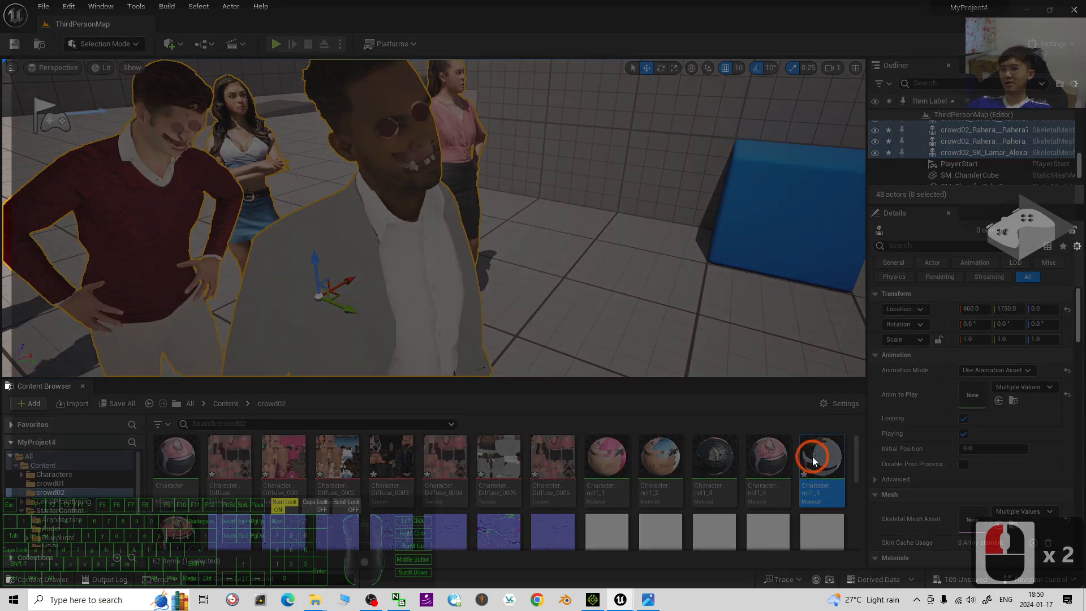
left_click(119, 469)
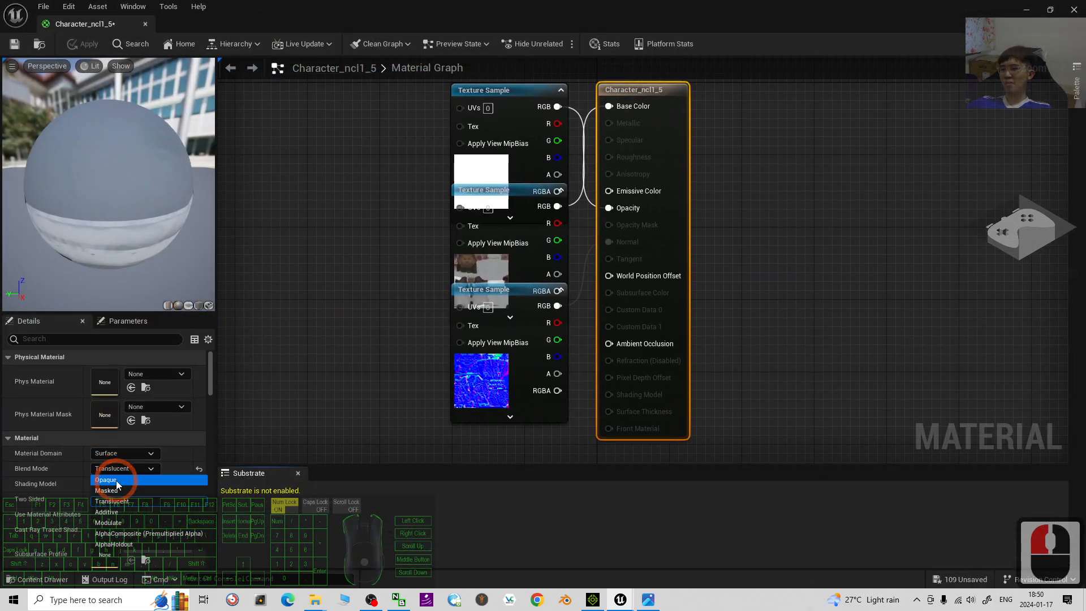
left_click(116, 481)
left_click(14, 44)
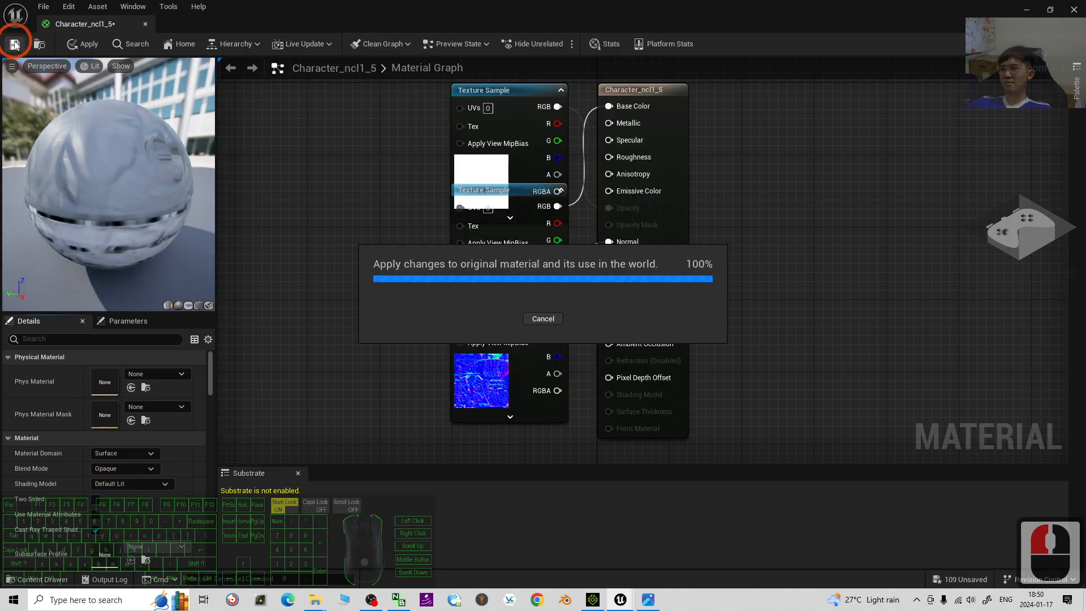
left_click(1074, 10)
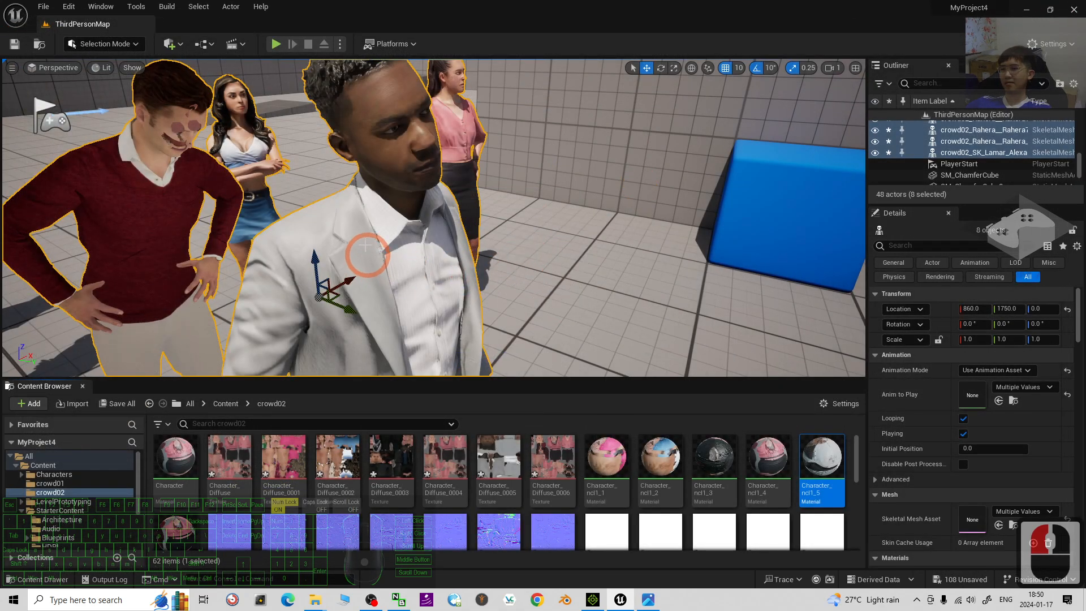
- Change the Character_ncl1_6 material's blend mode to Opaque, then save and close it
double_click(182, 531)
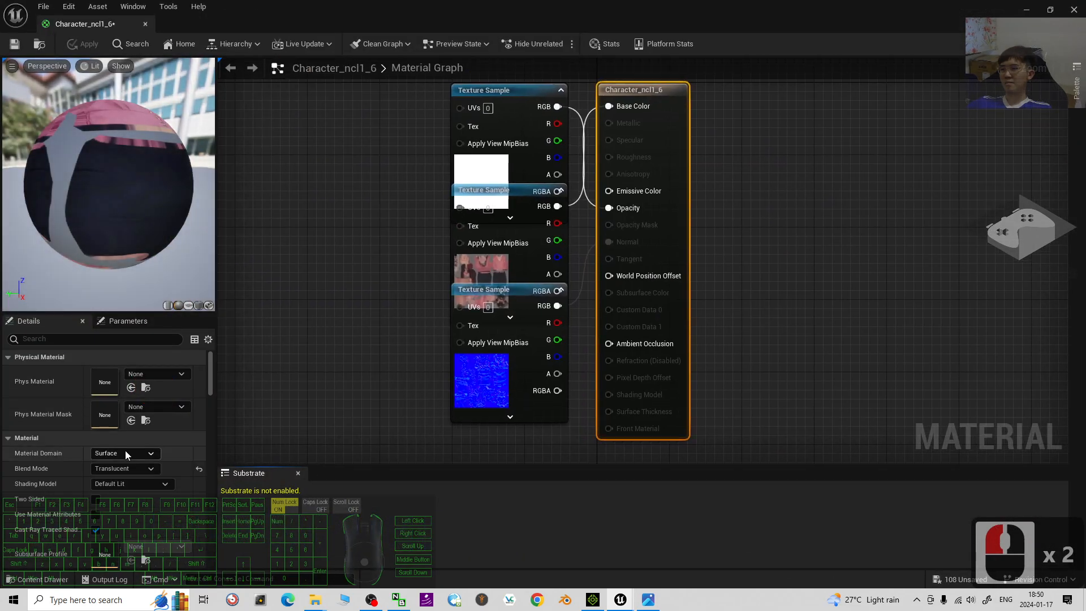
left_click(127, 470)
left_click(107, 478)
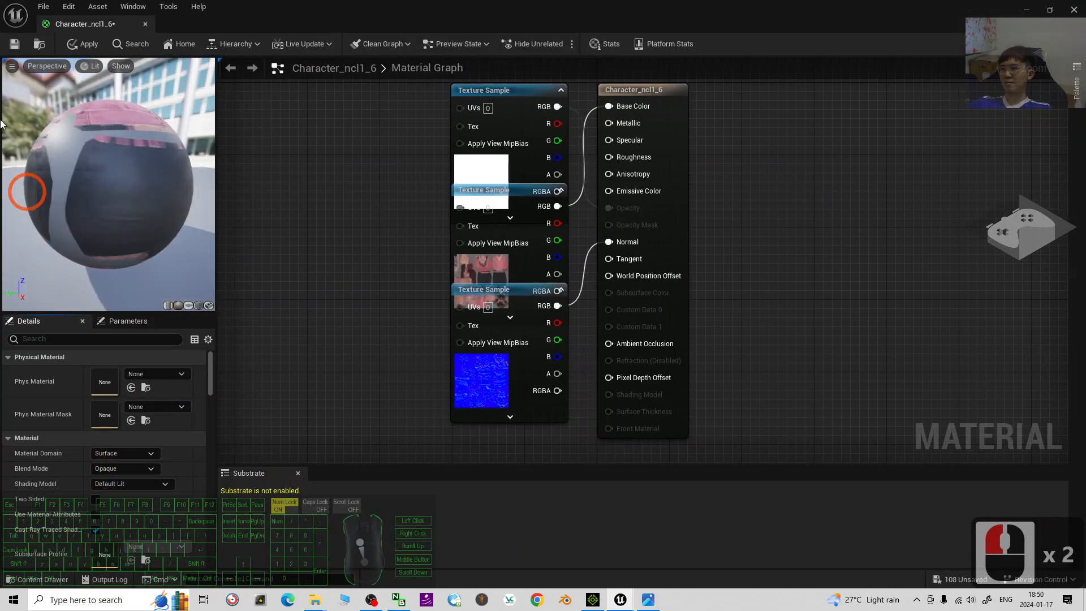
left_click(15, 44)
left_click(1030, 25)
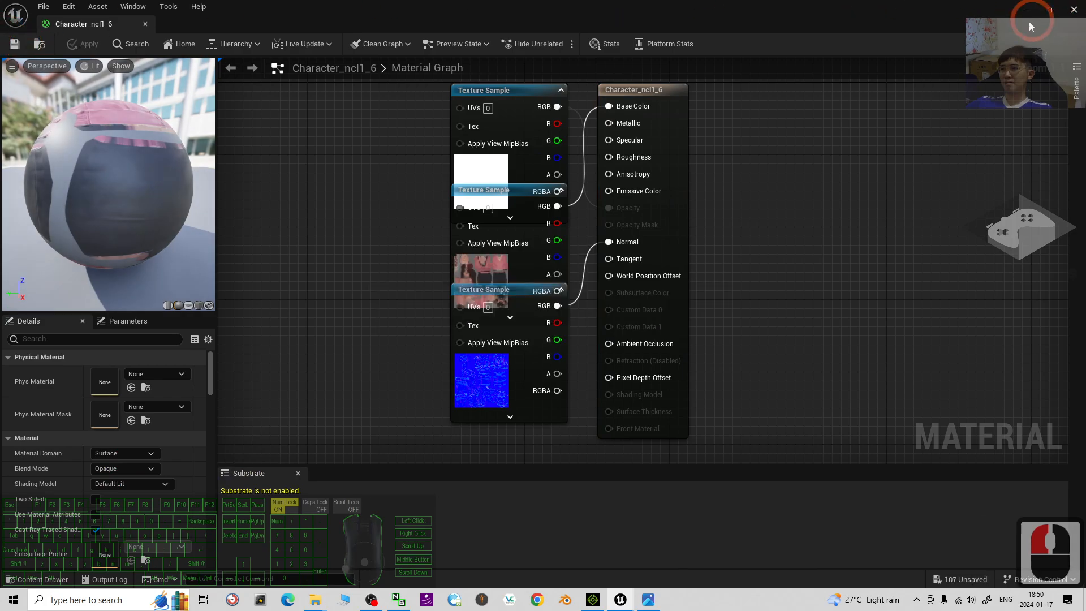
left_click(1074, 9)
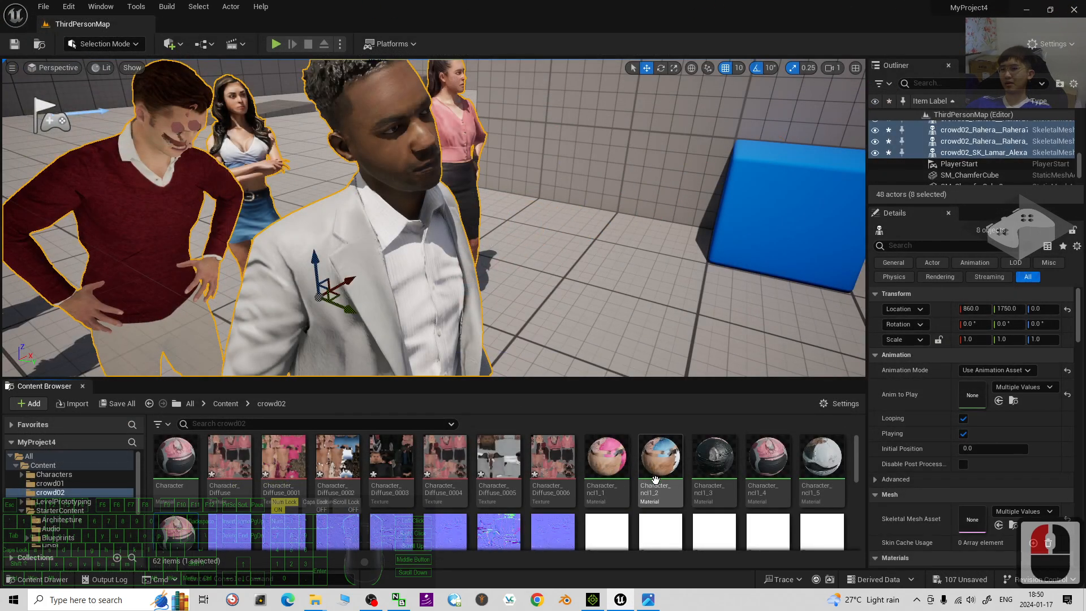
- Change the Kevin_actorScan material's blend mode to Opaque, then save and close it
scroll(655, 479, "down", 17)
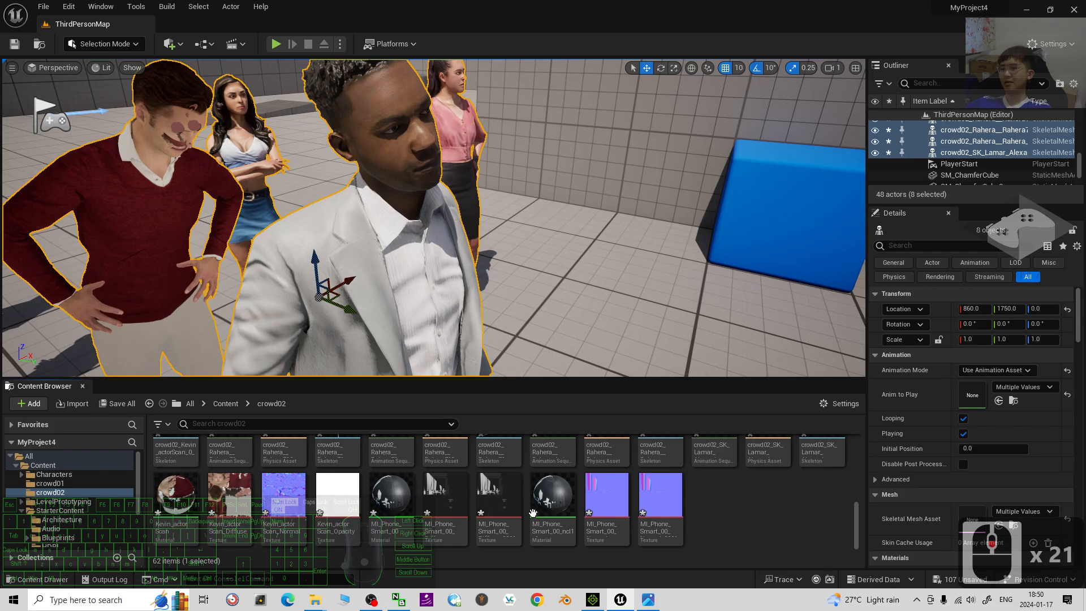
double_click(182, 499)
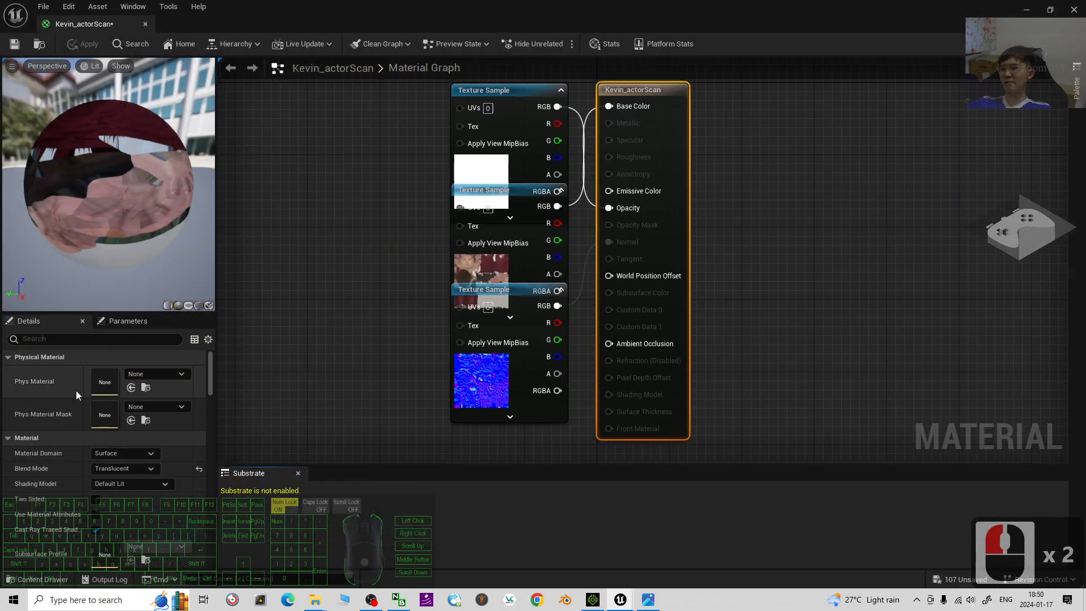
left_click(122, 470)
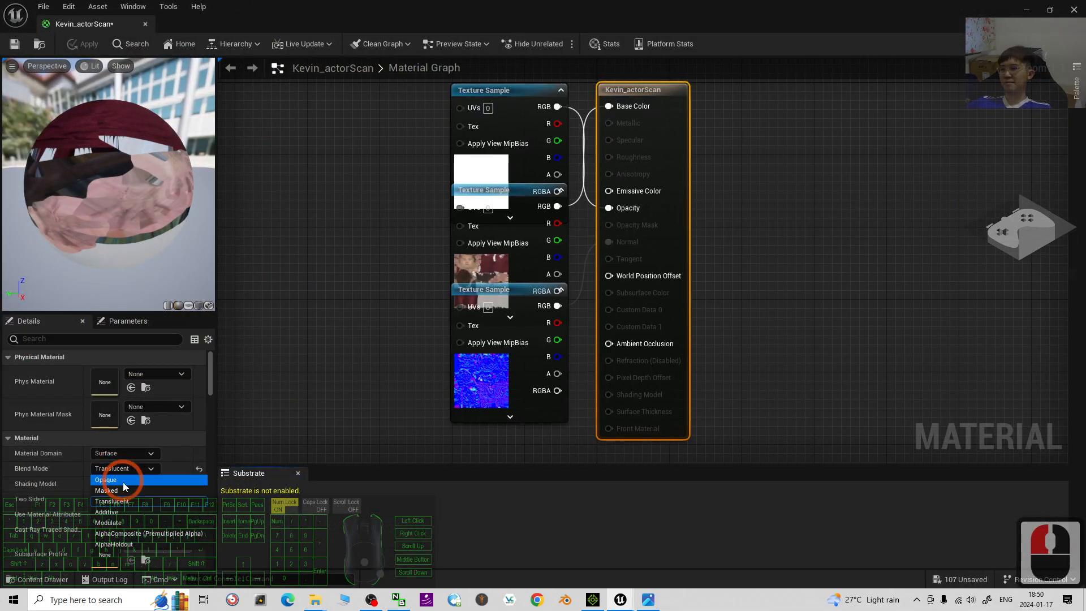
left_click(105, 480)
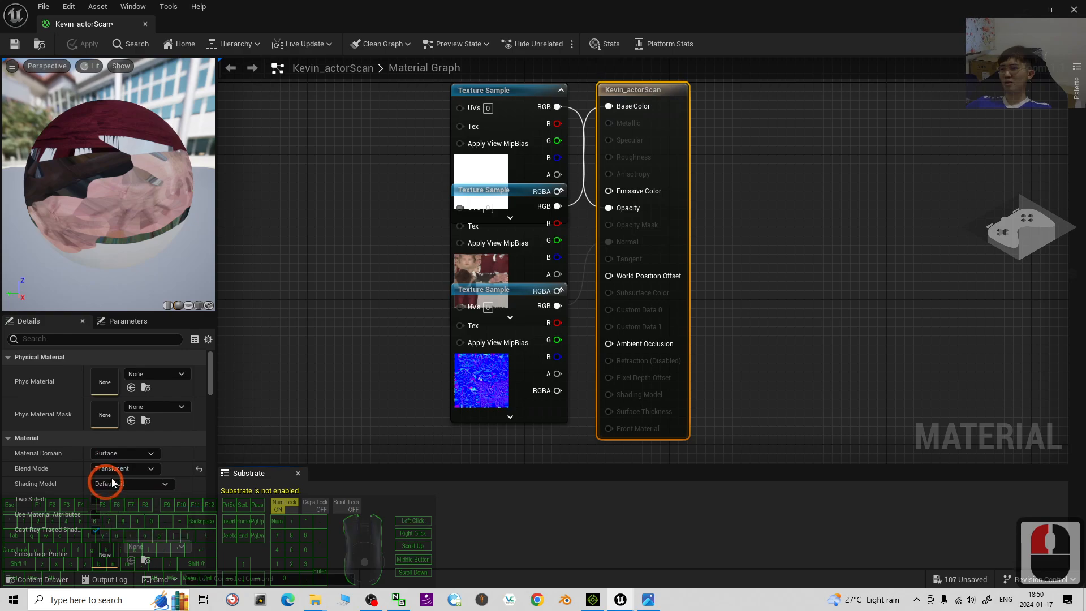
left_click(14, 45)
left_click(1074, 10)
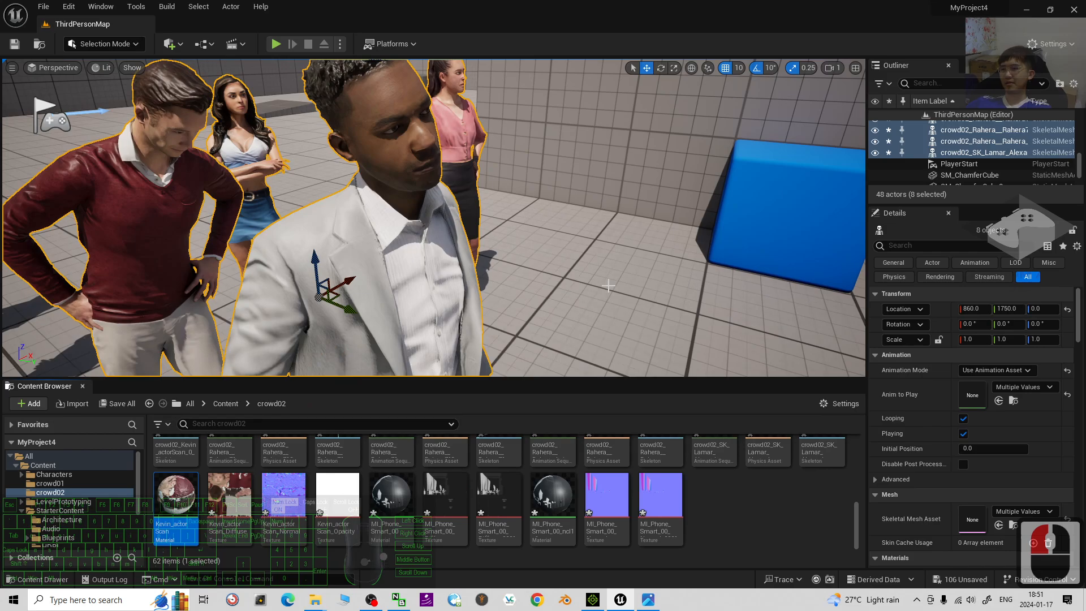
- Examine the whole crowd02 group in the level from several distances and angles to check the corrected materials
key("s")
right_click_drag(608, 285, 551, 273)
key("d")
key("w")
key("w")
key("s")
key("d")
key("d")
key("w")
key("s")
key("a")
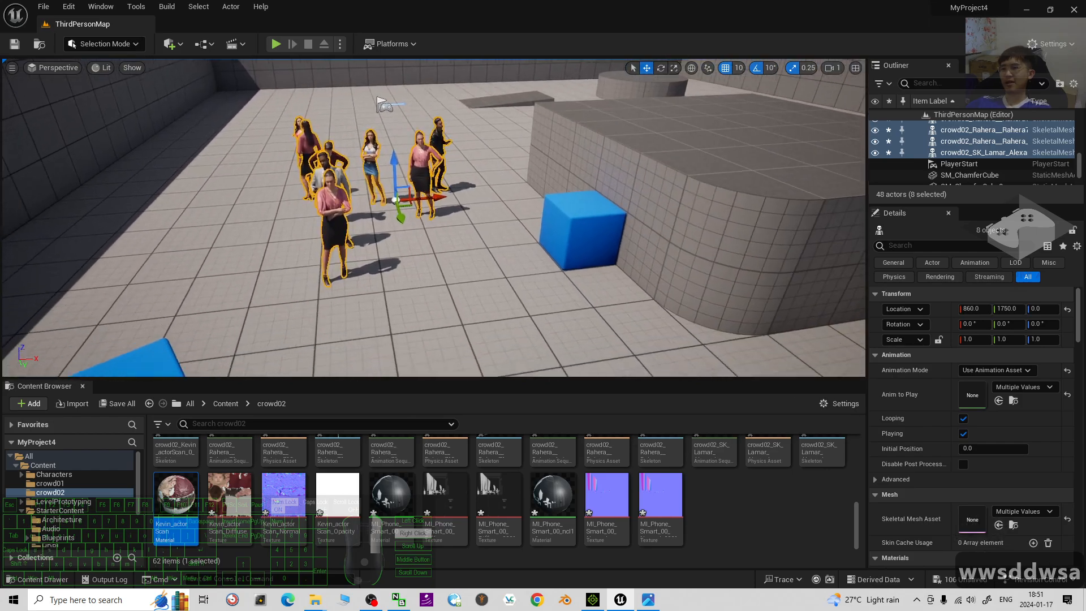
key("a")
key("w")
right_click_drag(459, 250, 459, 249)
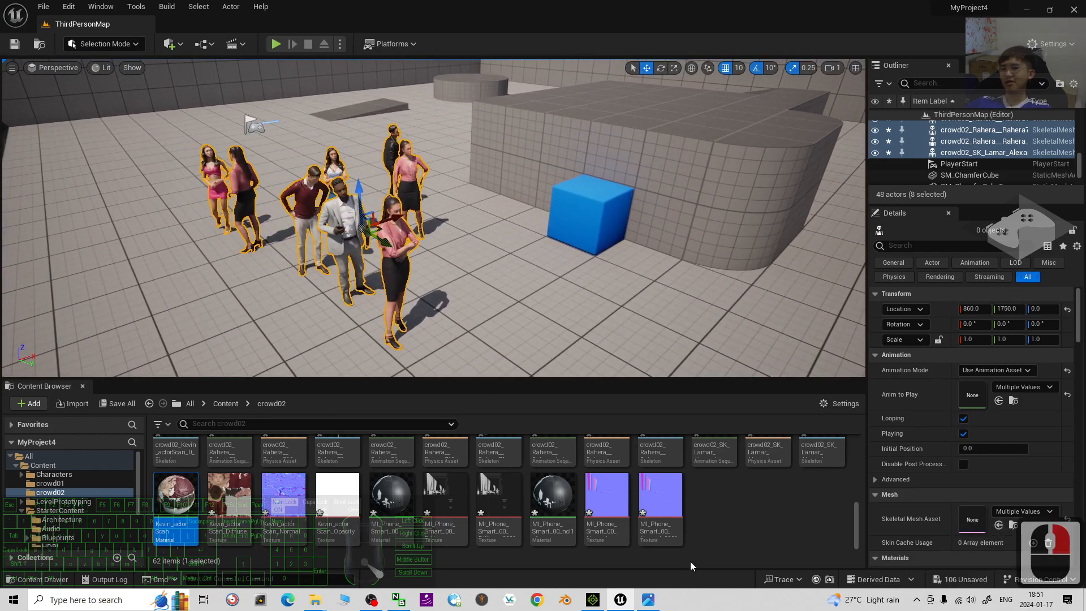
- Switch to iClone 8 and play the original crowd animation, then stop it and return to frame 0
left_click(594, 598)
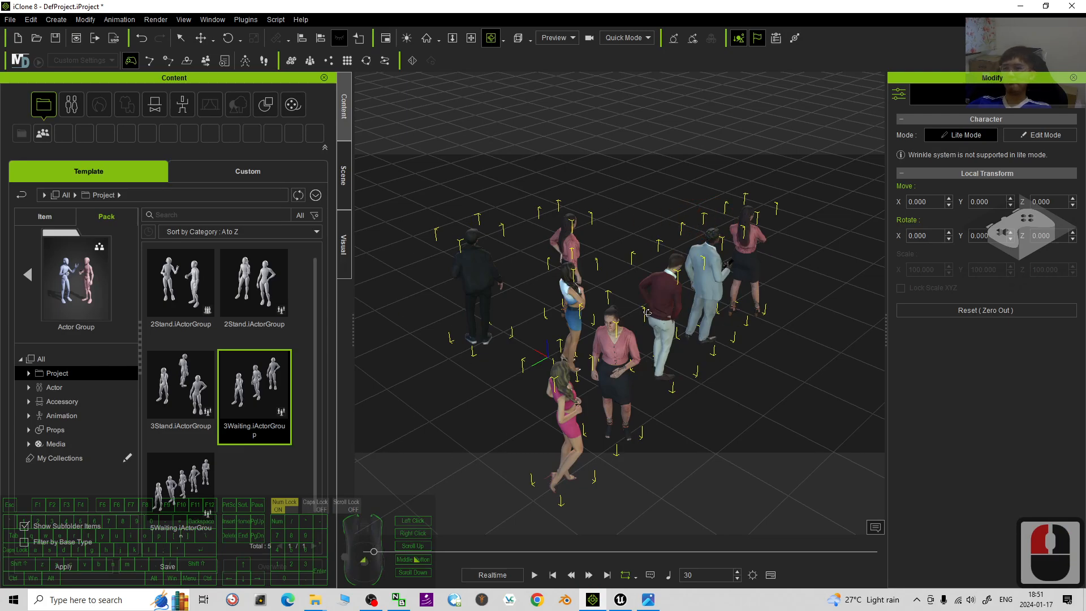
left_click(533, 576)
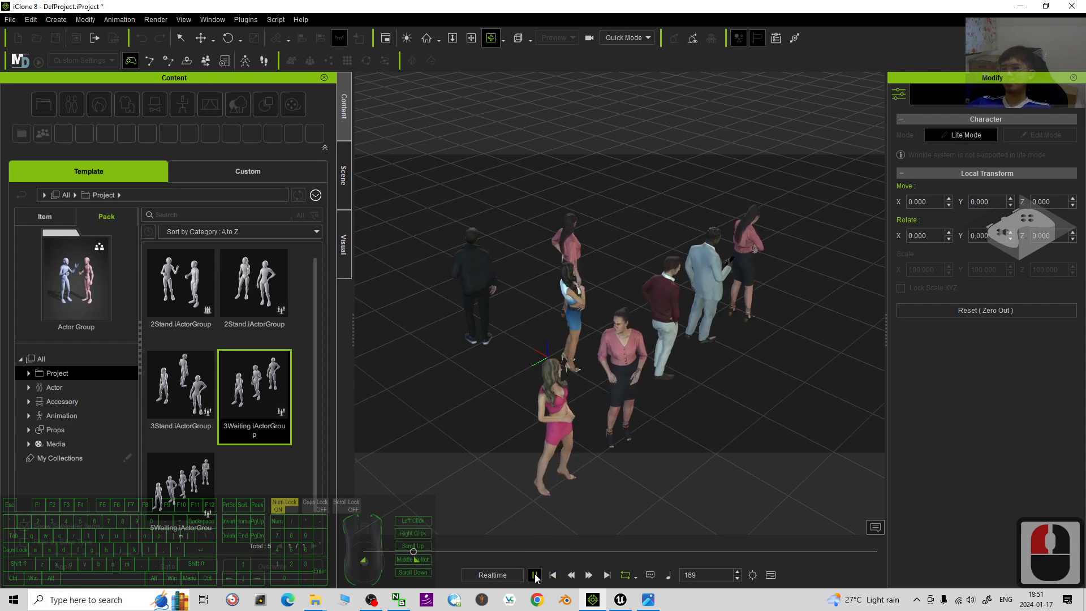
left_click(534, 575)
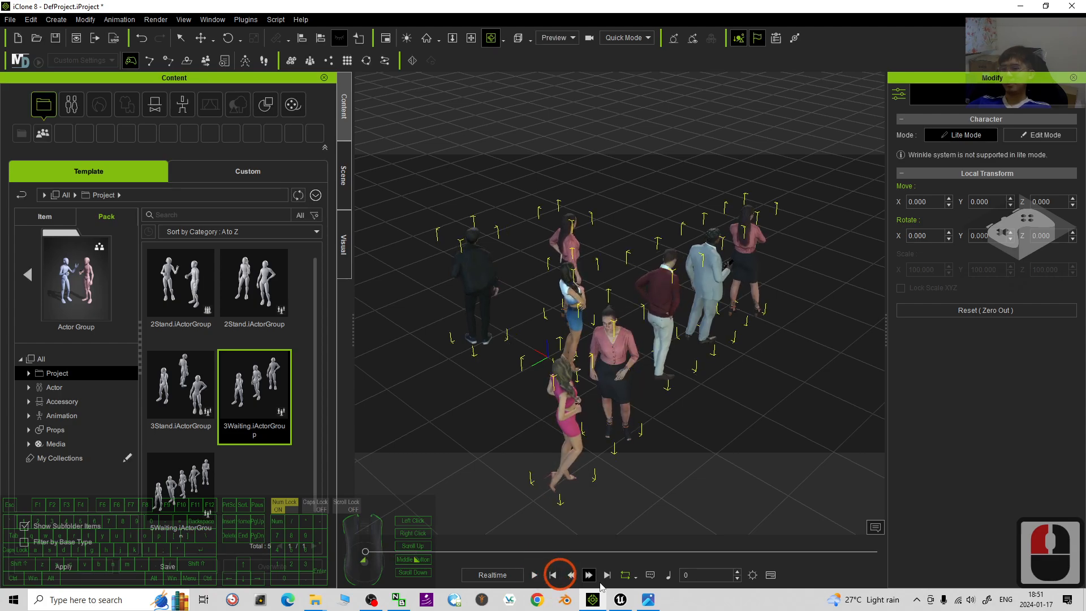
- Switch back to Unreal Editor, play the level and run the mannequin around the animated crowd, then end the play session
left_click(622, 599)
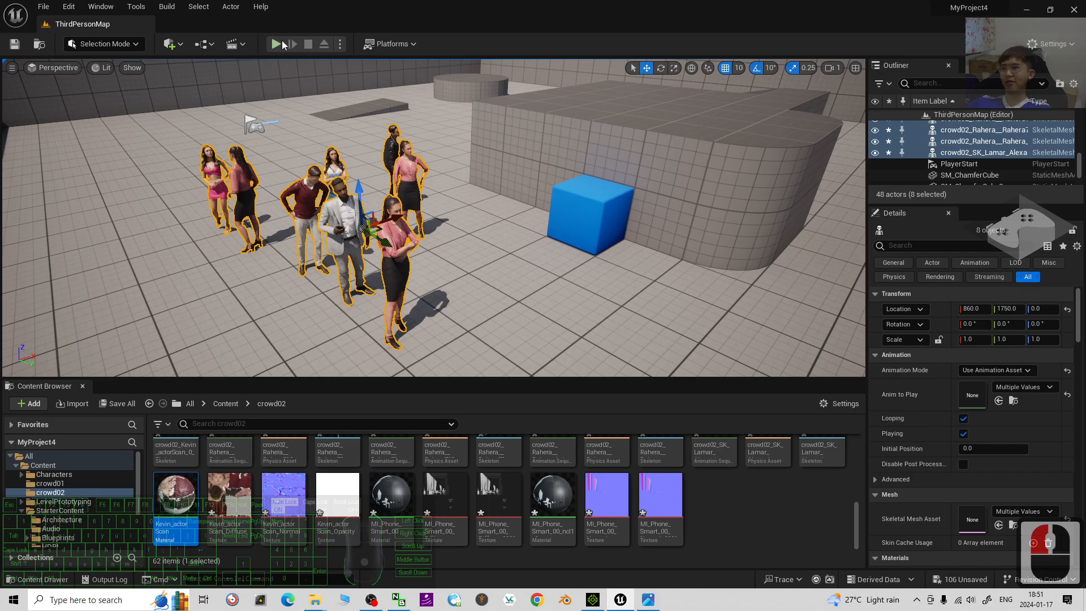
left_click(277, 44)
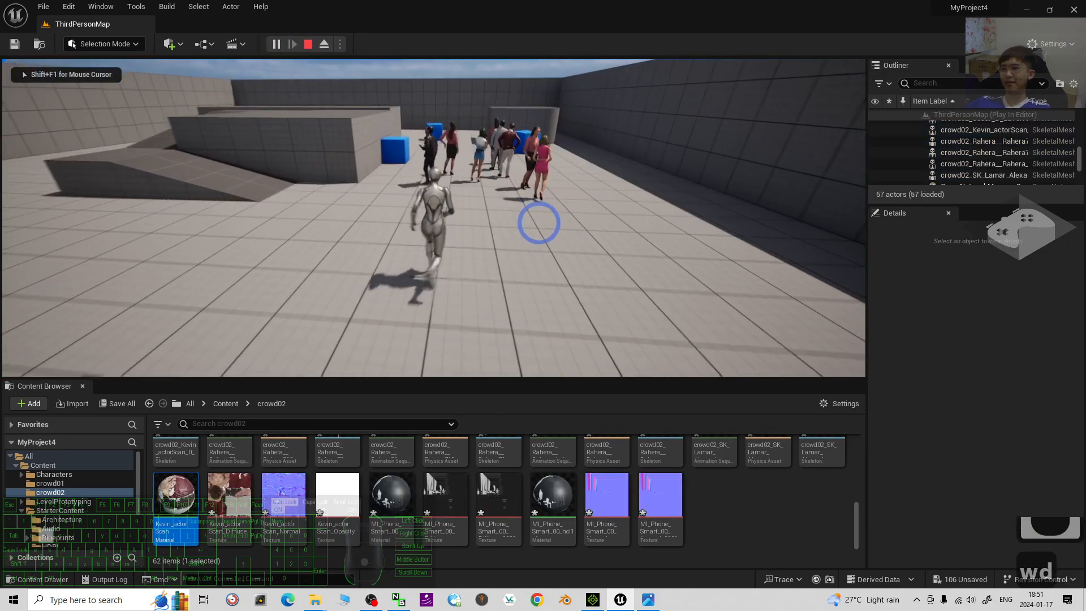
key("d")
key("d")
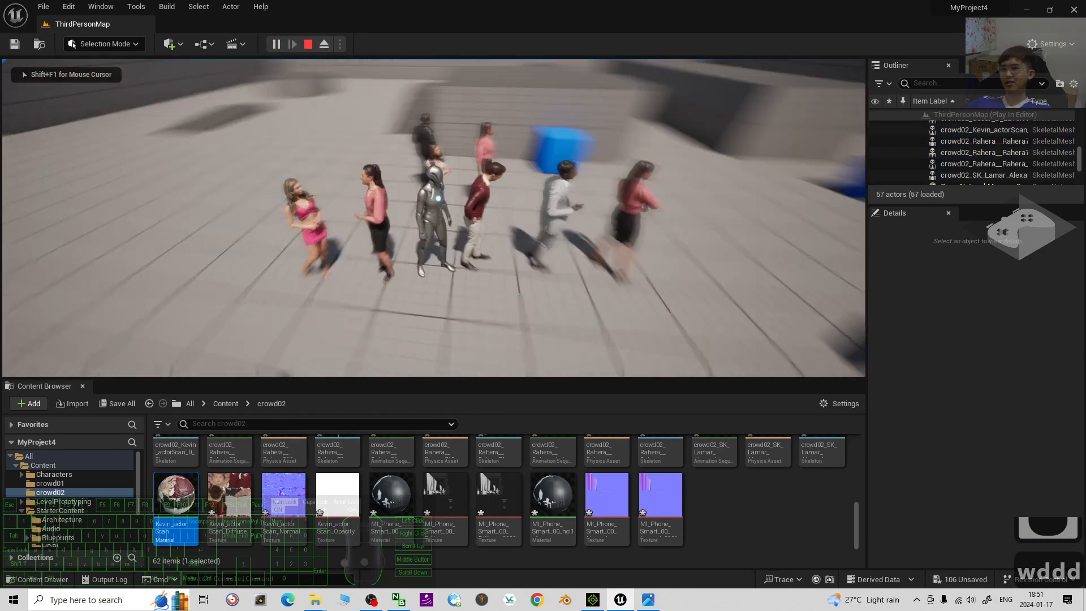
key("s")
key("d")
key("w")
key("d")
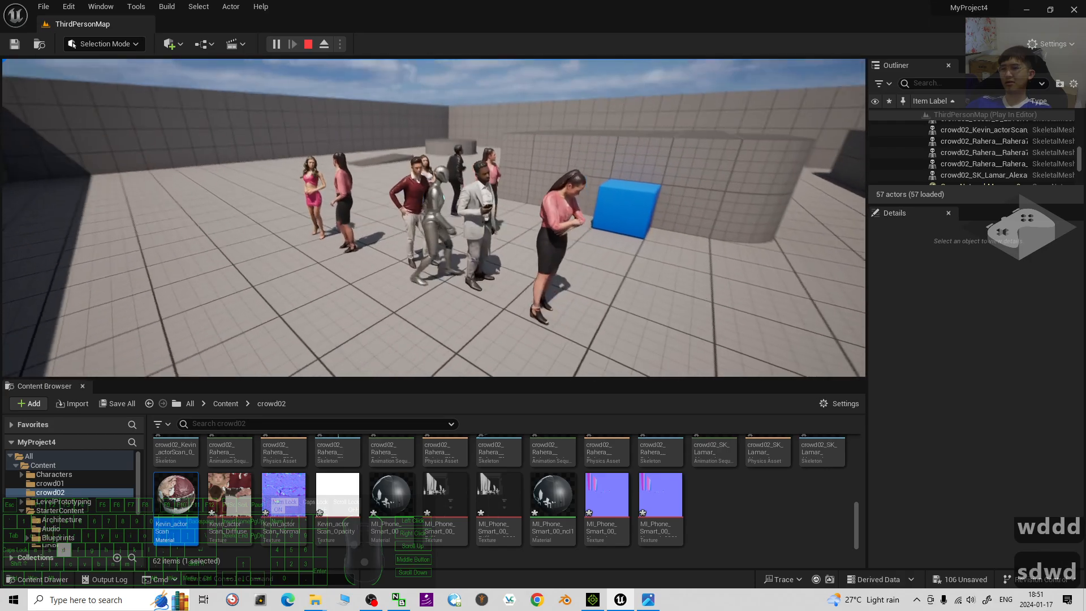
key("s")
key("d")
key("w")
key("d")
key("s")
key("d")
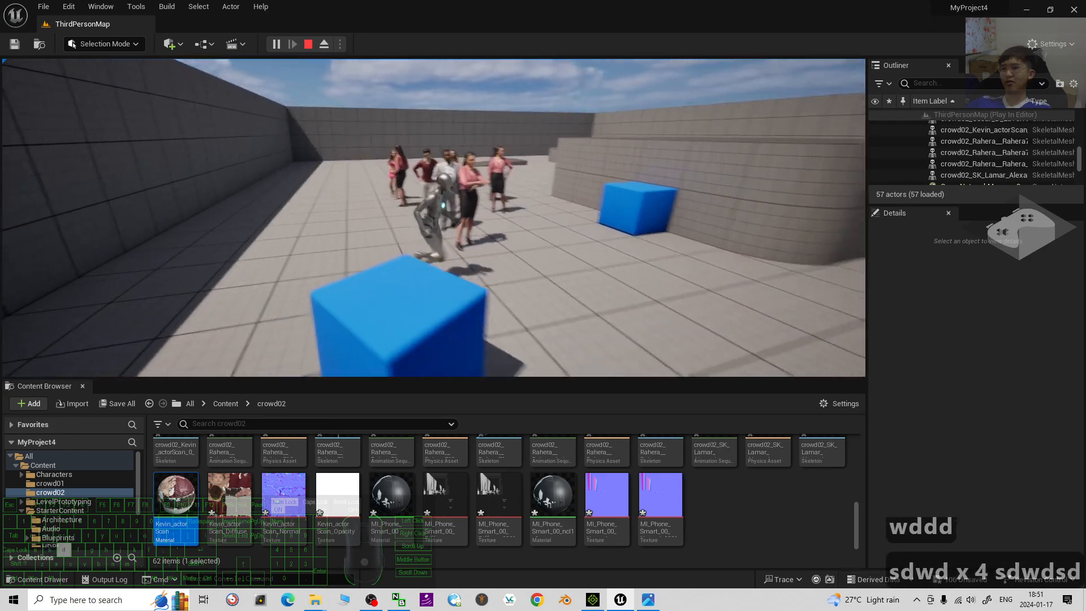
key("w")
key("w")
key("w")
key("w")
key("w")
key("w")
key("a")
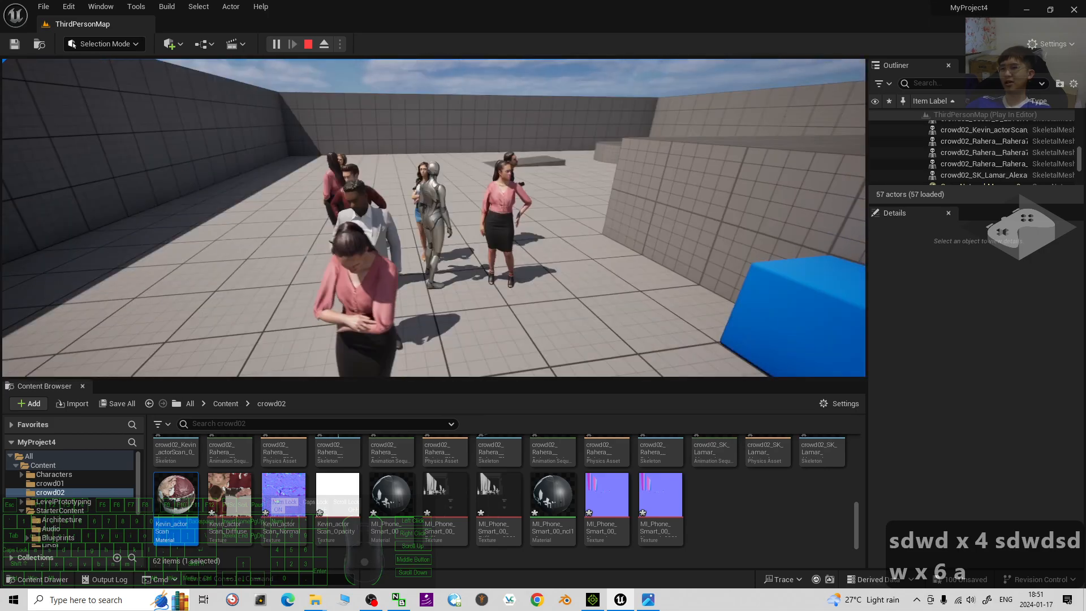
key("s")
key("s")
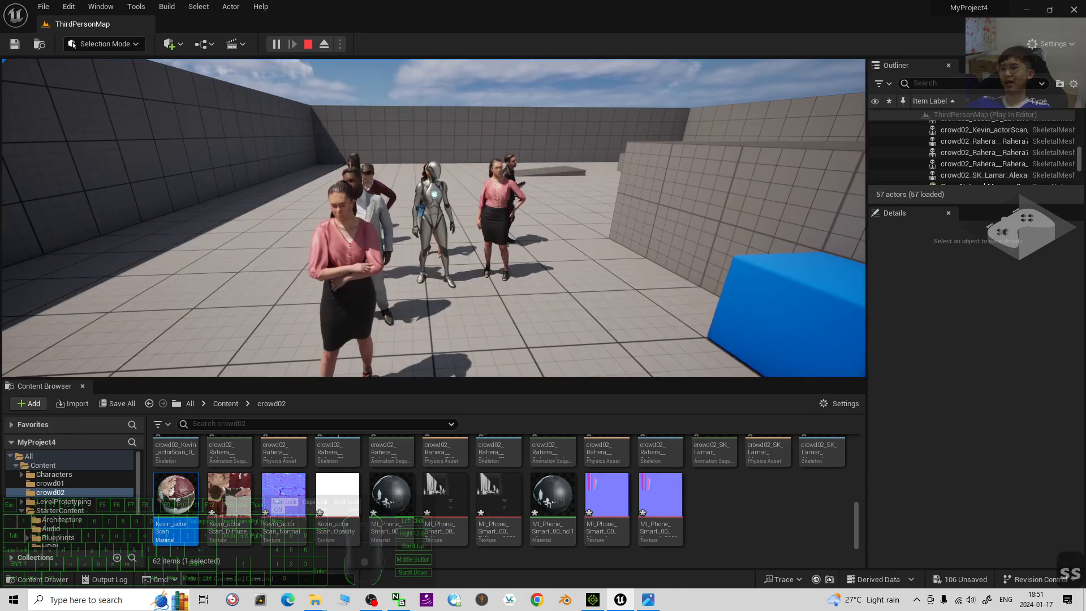
key("w")
key("d")
key("d")
key("d")
key("s")
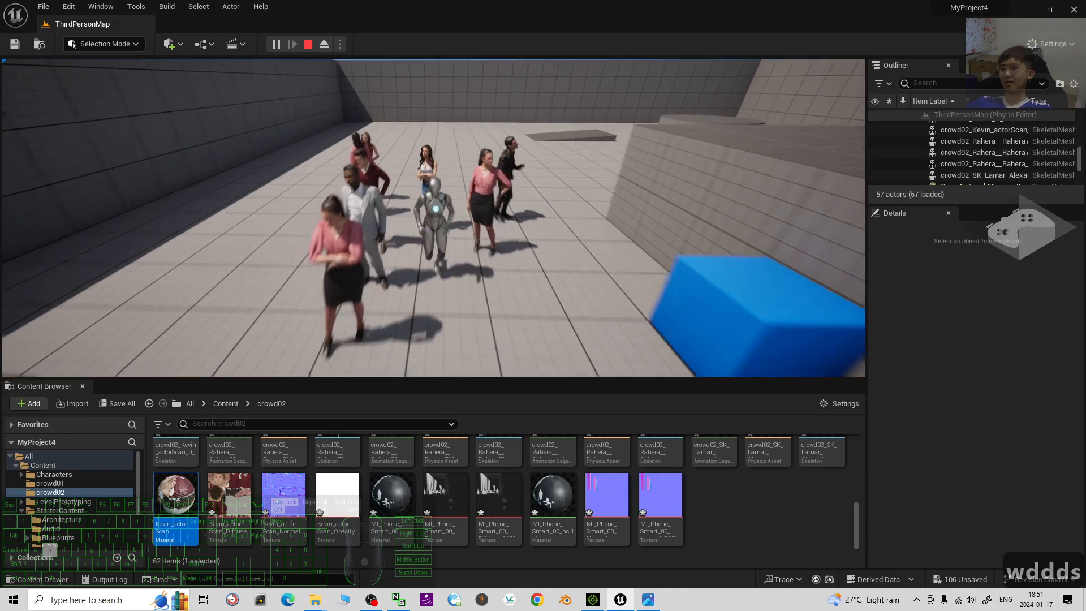
key("d")
key("w")
key("a")
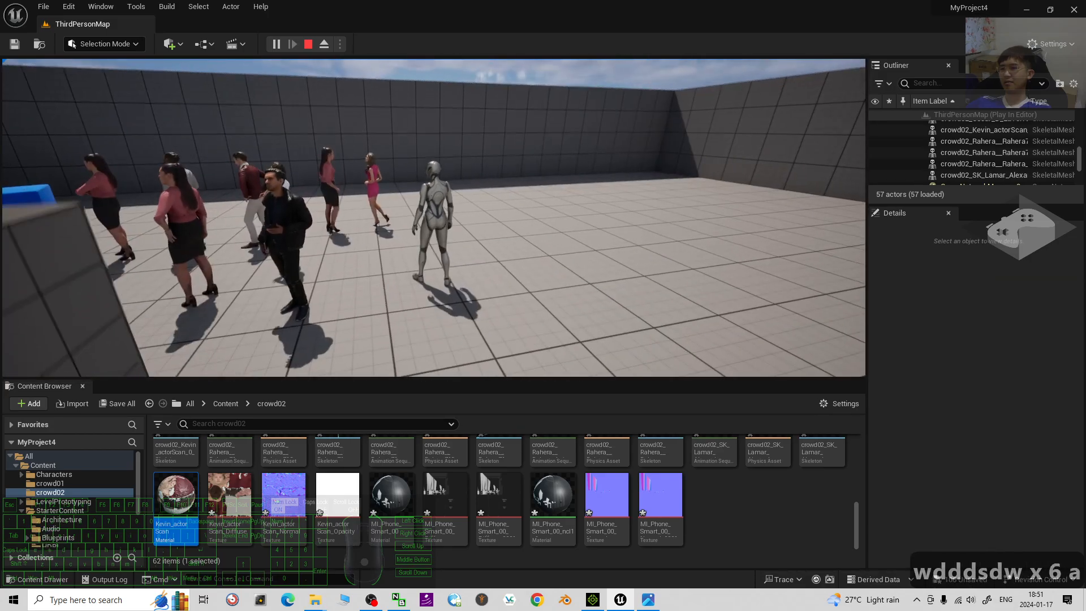
key("w")
key("a")
key("w")
key("w")
key("w")
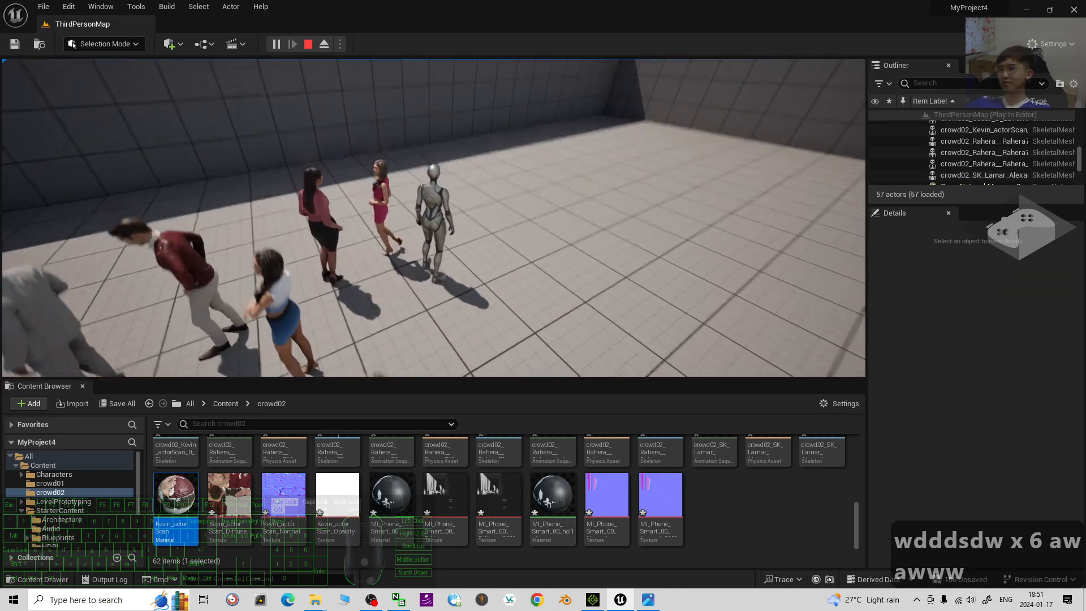
key("s")
key("Escape")
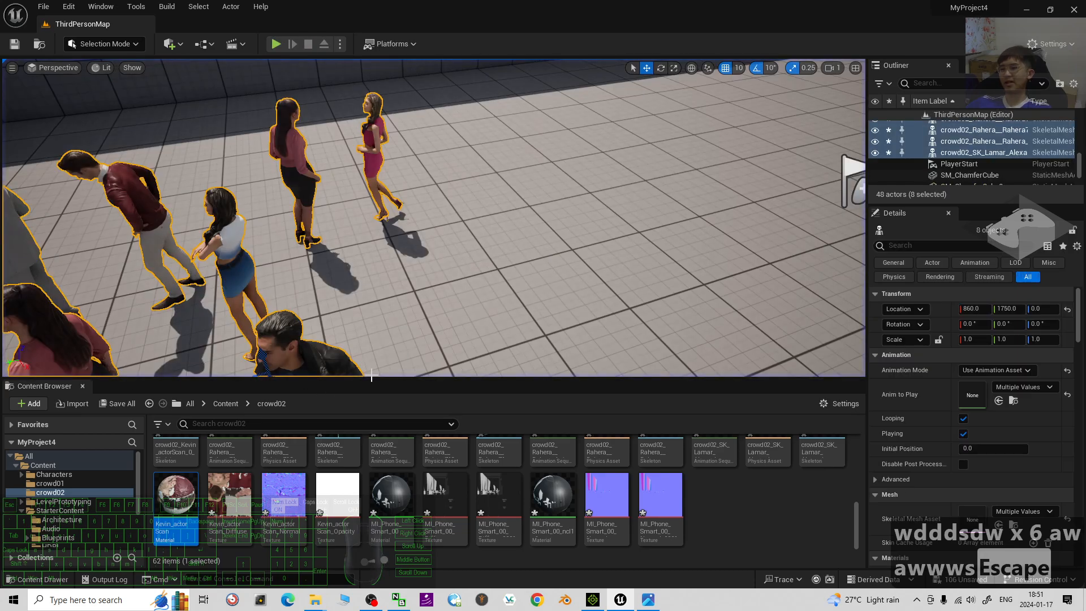
- Enlarge the level viewport by shrinking the Content Browser, then replay the level and inspect the animated characters up close before stopping
left_click_drag(435, 379, 407, 531)
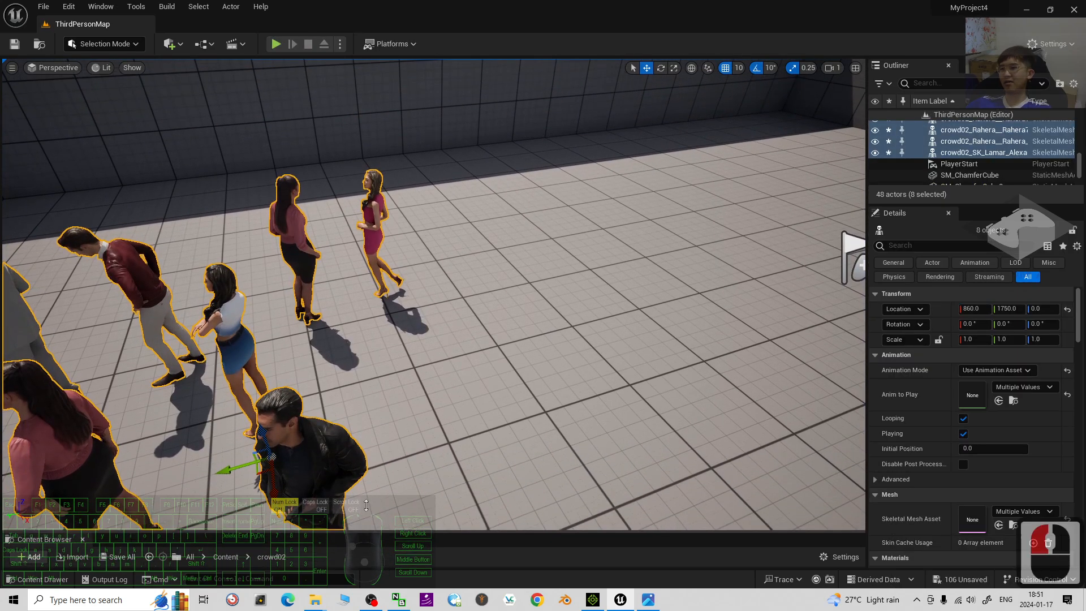
left_click(276, 44)
key("w")
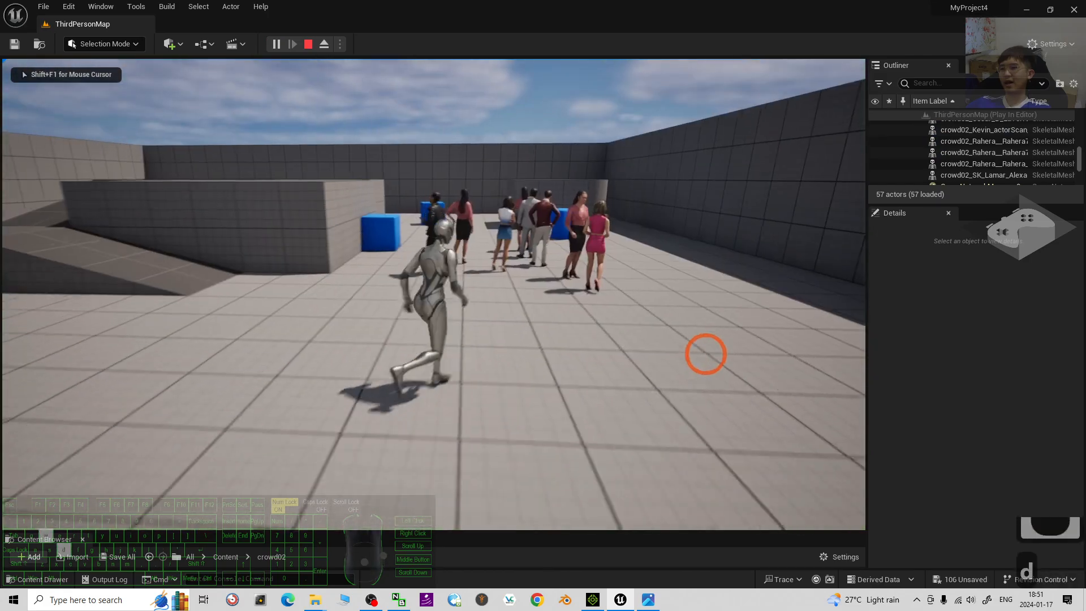
key("a")
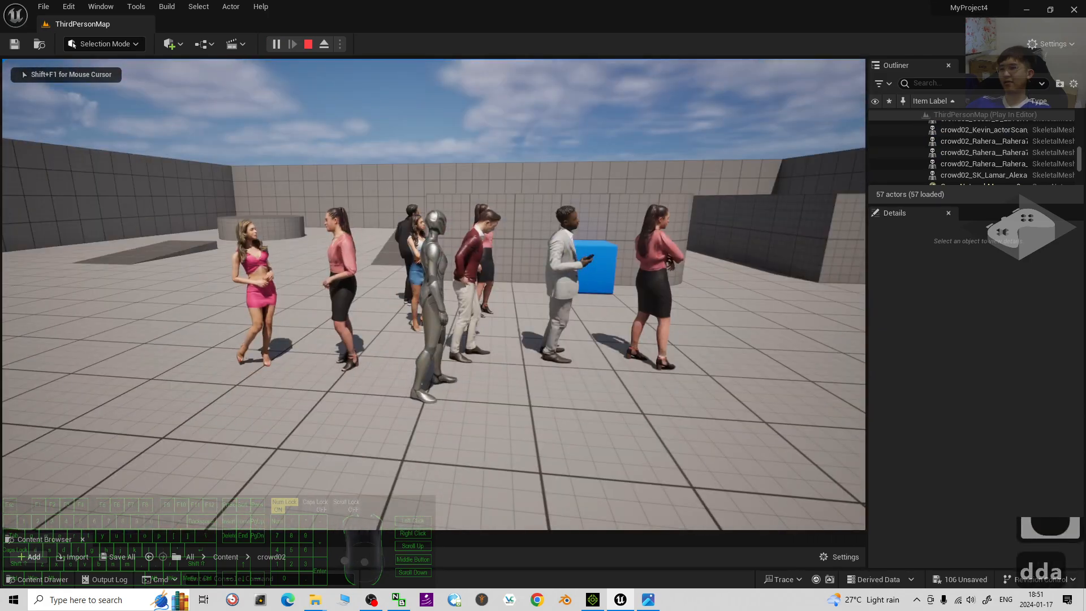
key("w")
key("a")
key("w")
key("a")
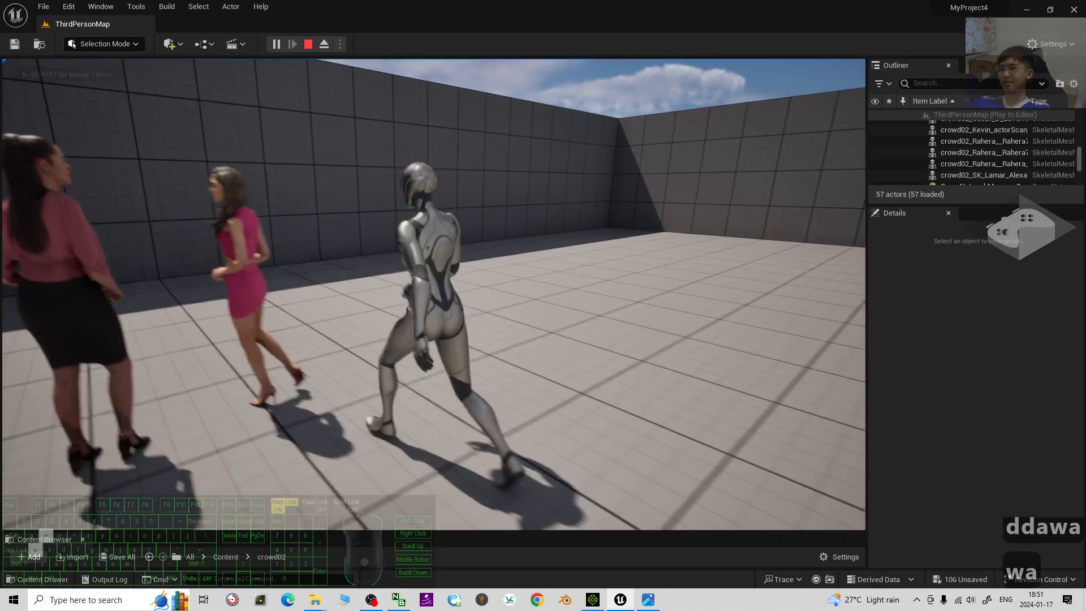
key("s")
key("s")
key("s")
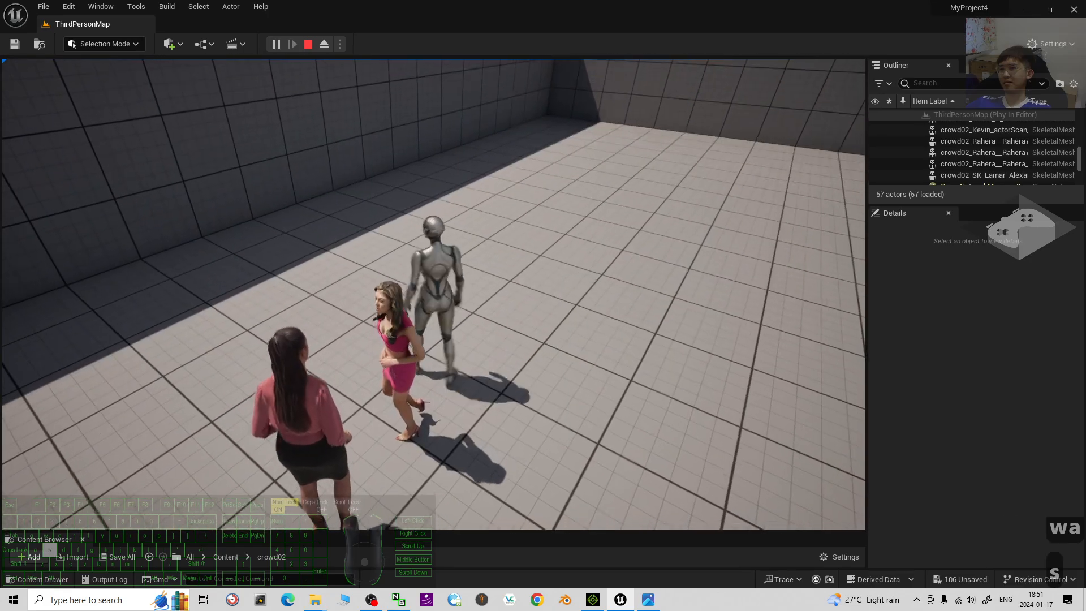
key("d")
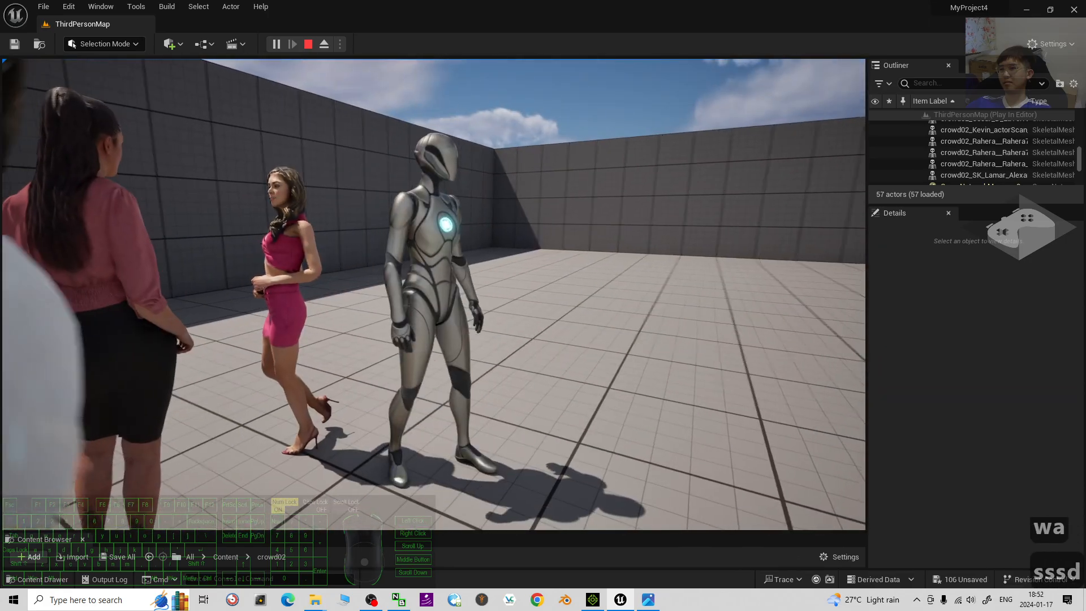
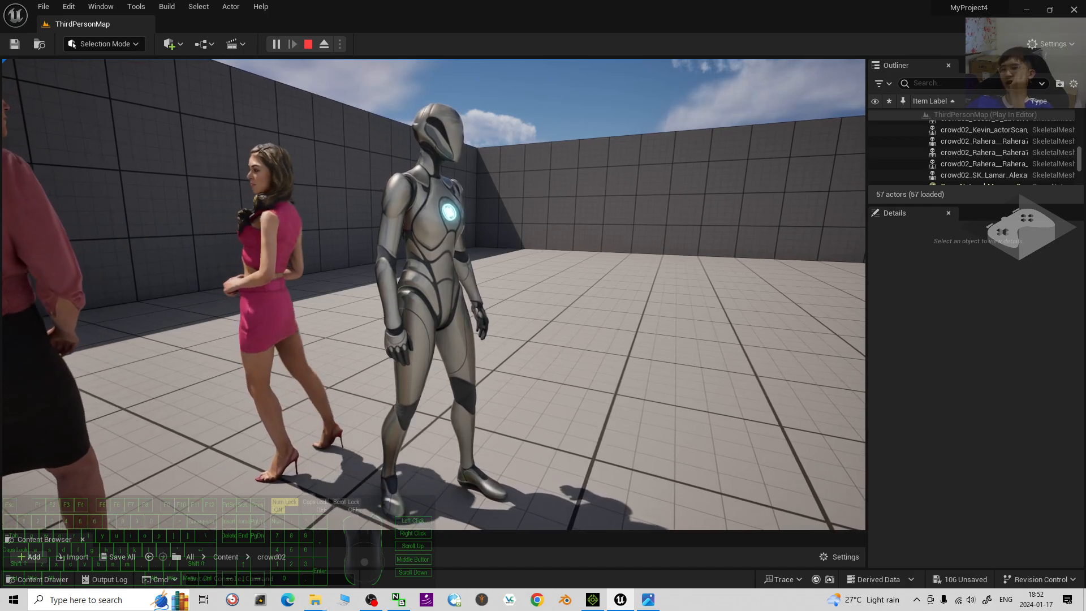
key("d")
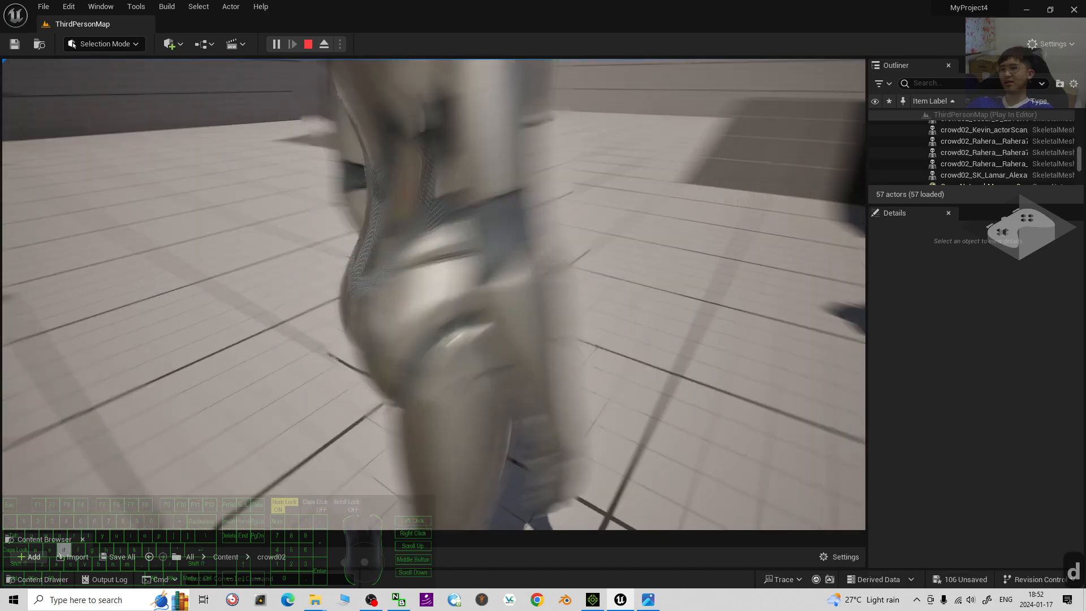
key("w")
key("s")
key("d")
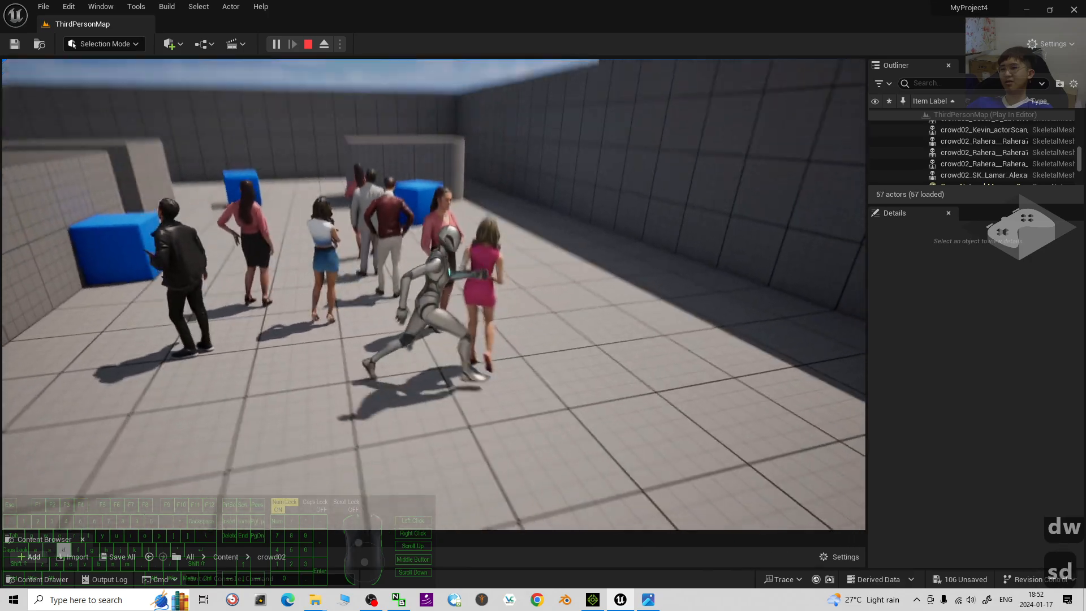
key("d")
key("d")
key("d")
key("w")
key("w")
key("w")
key("w")
key("w")
key("d")
key("w")
key("d")
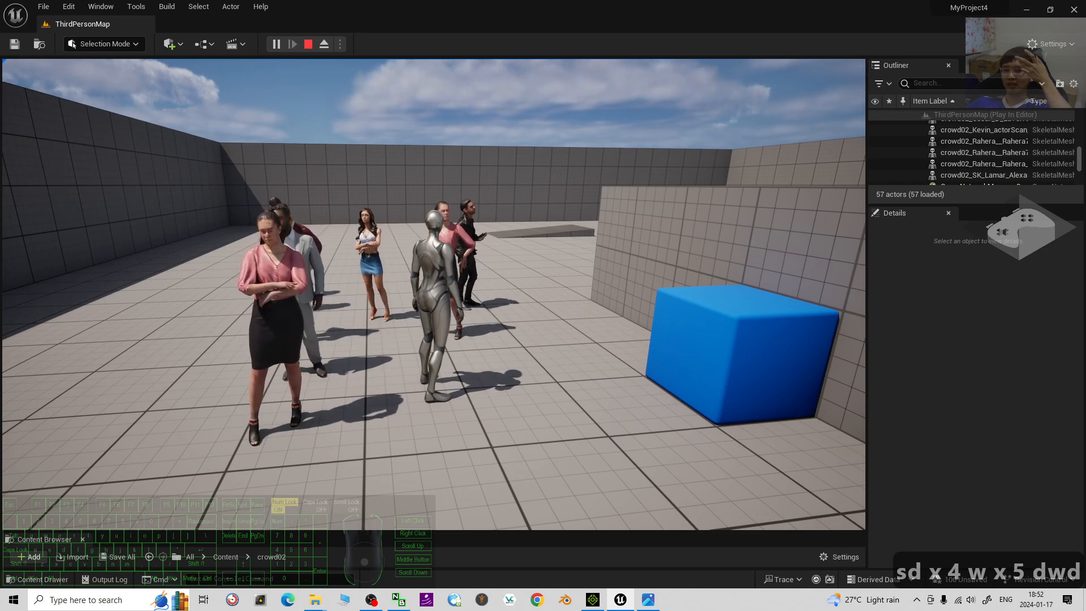
key("Escape")
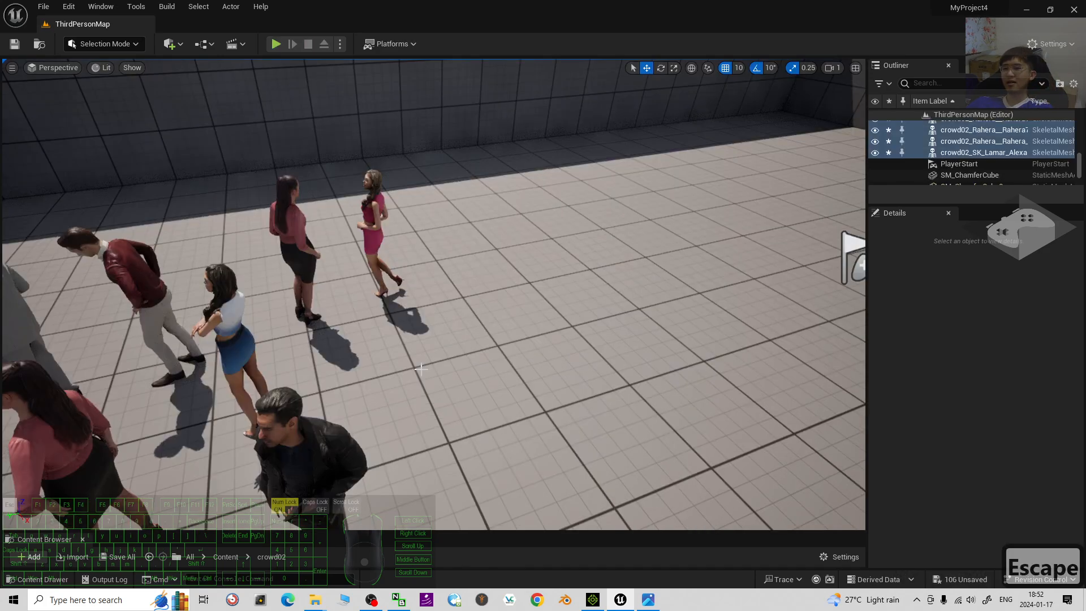
- View the cover.jpg image, then return to Unreal Editor and examine the crowd from an elevated viewpoint
left_click(657, 604)
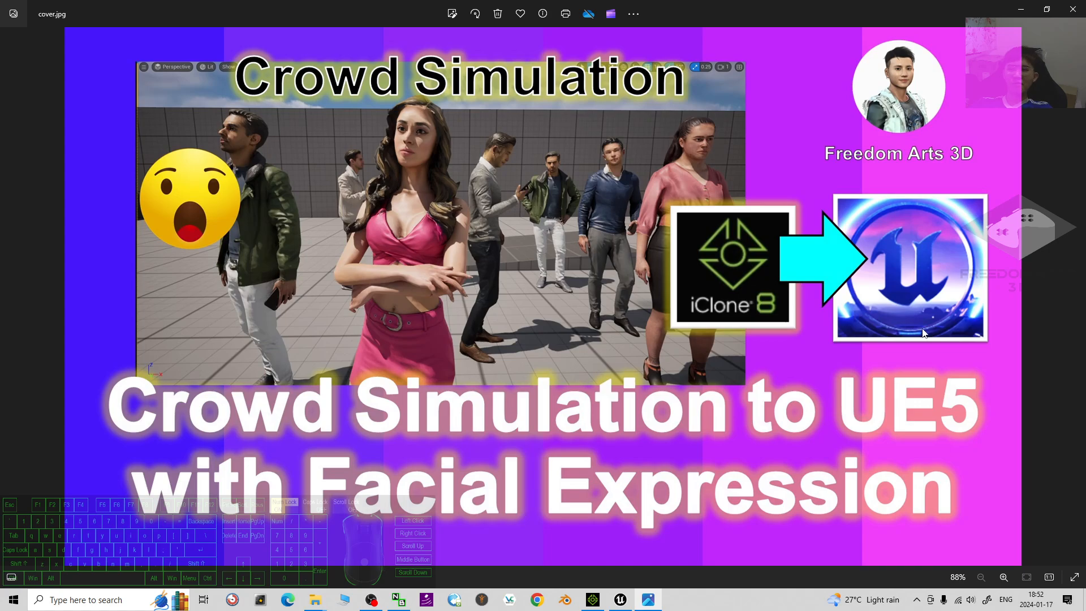
left_click(620, 599)
key("w")
right_click_drag(335, 288, 308, 240)
key("s")
key("a")
key("w")
key("s")
key("d")
key("w")
key("s")
mouse_move(475, 467)
right_mouse_down()
mouse_move(532, 475)
mouse_move(475, 468)
right_mouse_up()
key("w")
key("s")
key("a")
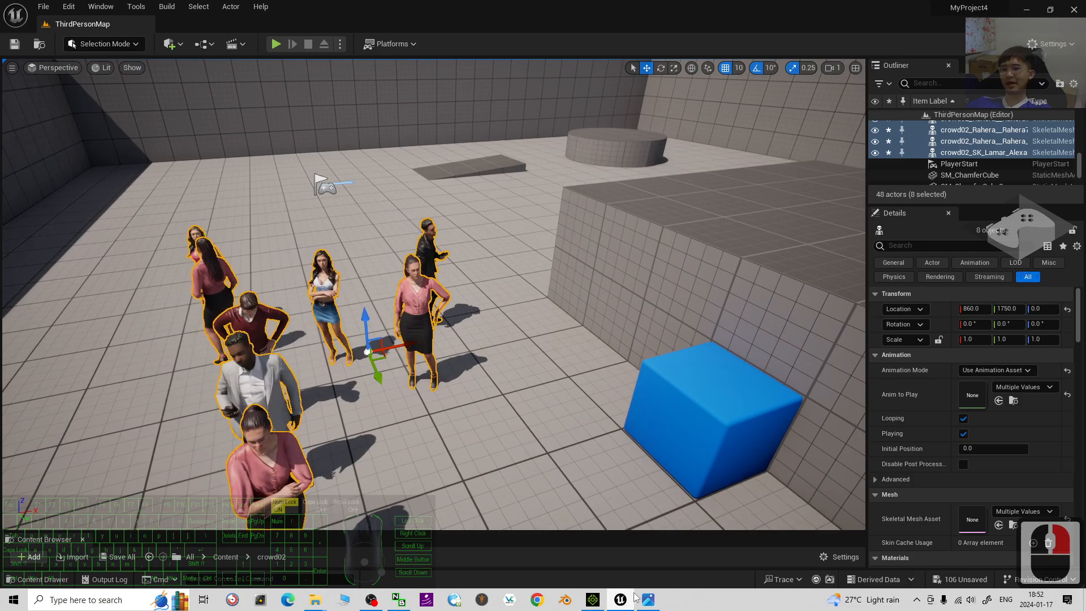
- Switch to iClone 8, start the crowd animation and inspect the moving characters both up close and from farther away
left_click(590, 600)
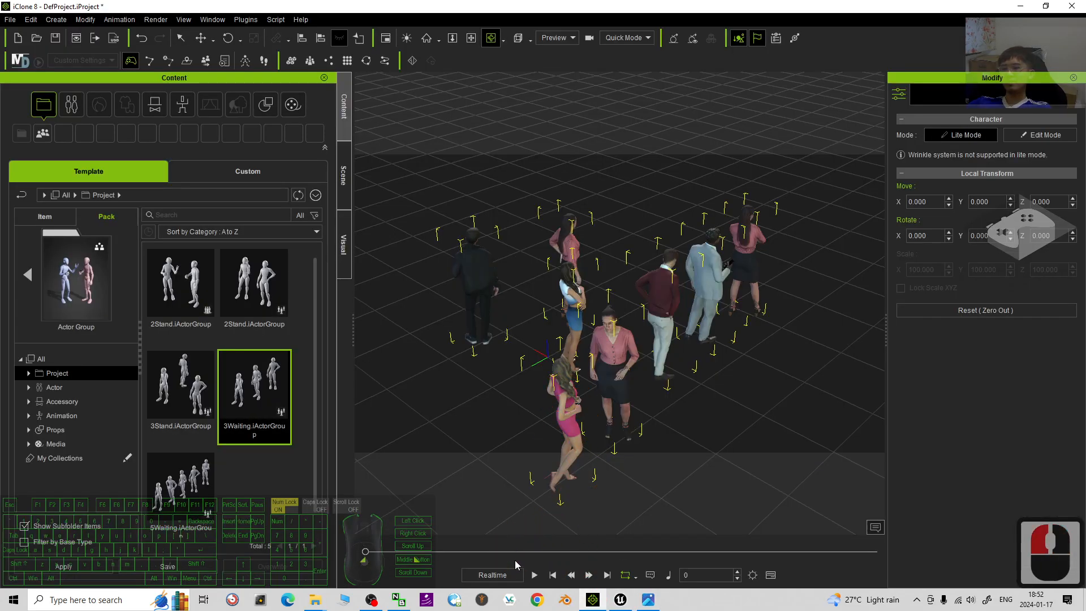
left_click(536, 575)
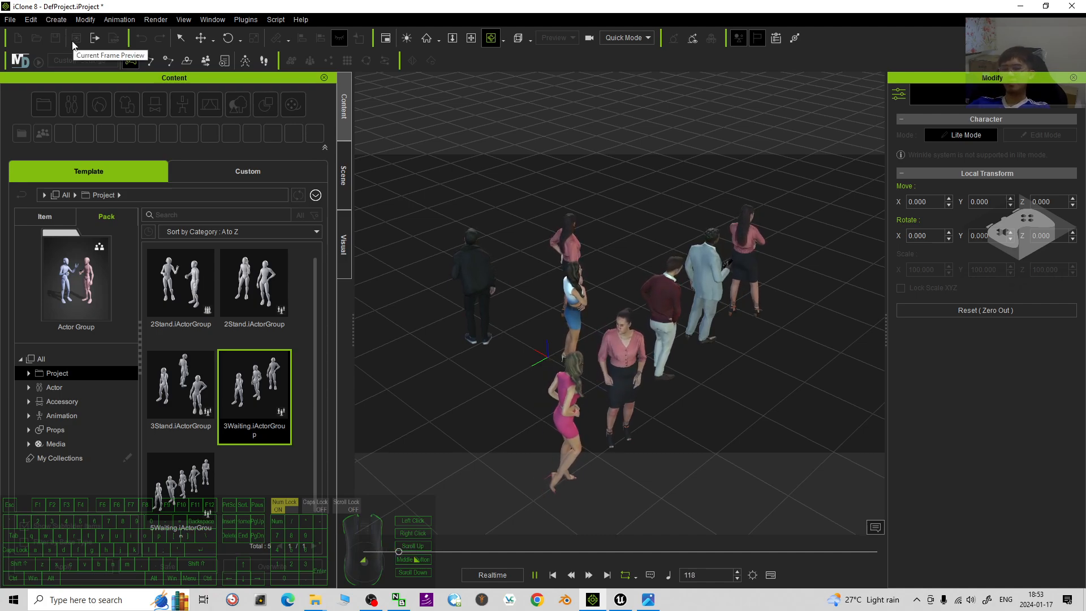
left_click_drag(662, 279, 649, 241)
scroll(649, 241, "up", 8)
scroll(648, 241, "up", 7)
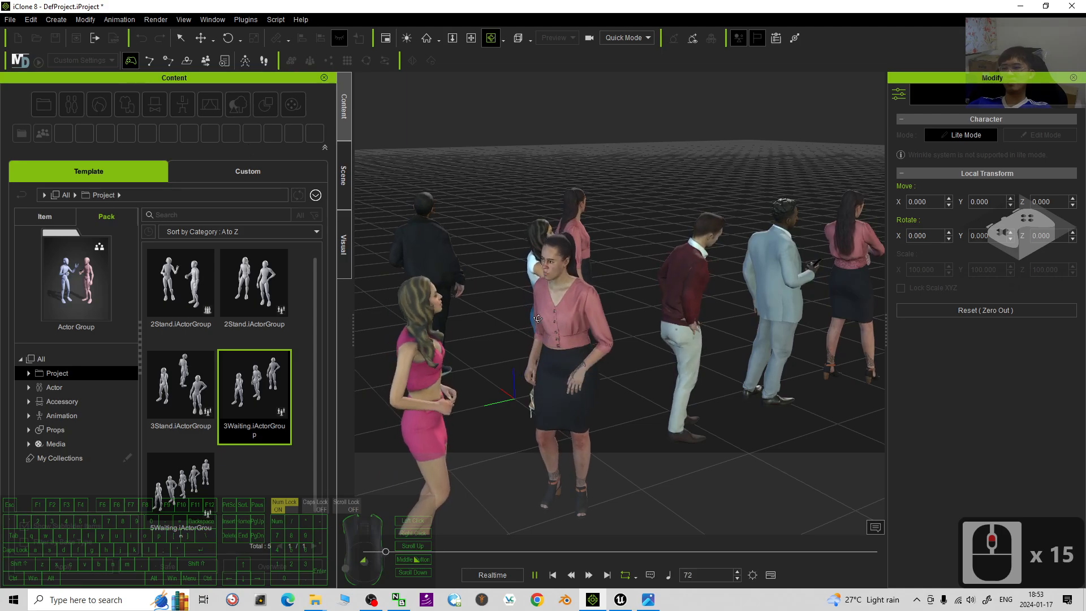
scroll(456, 301, "down", 11)
left_click_drag(455, 301, 625, 314)
scroll(635, 275, "up", 11)
scroll(634, 275, "down", 10)
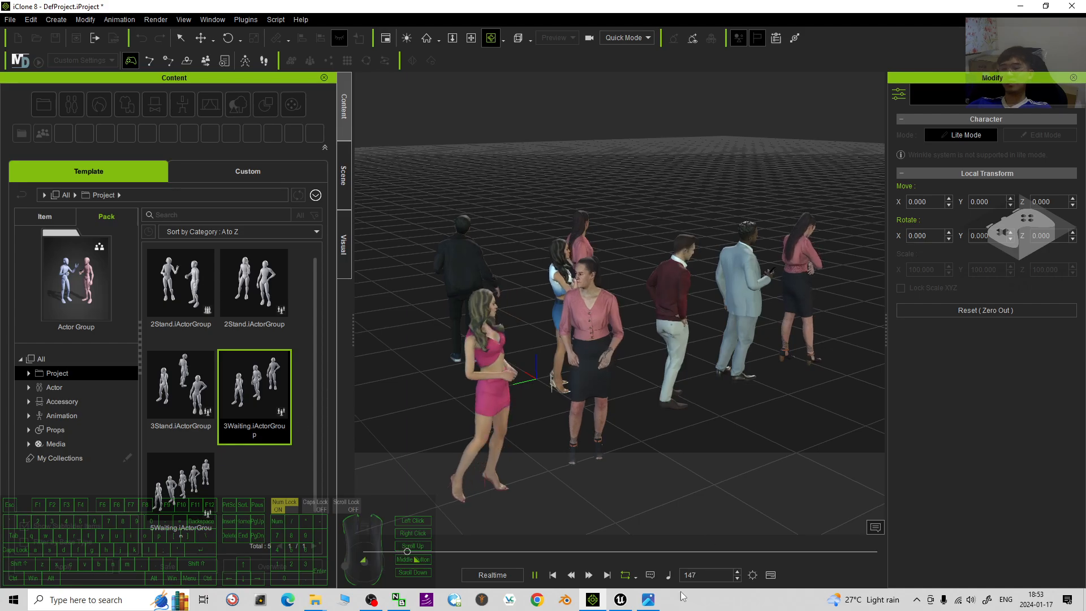
- Return to Unreal Editor and examine the imported crowd in the level from closer and wider viewpoints
left_click(623, 601)
scroll(421, 333, "up", 4)
scroll(422, 333, "down", 2)
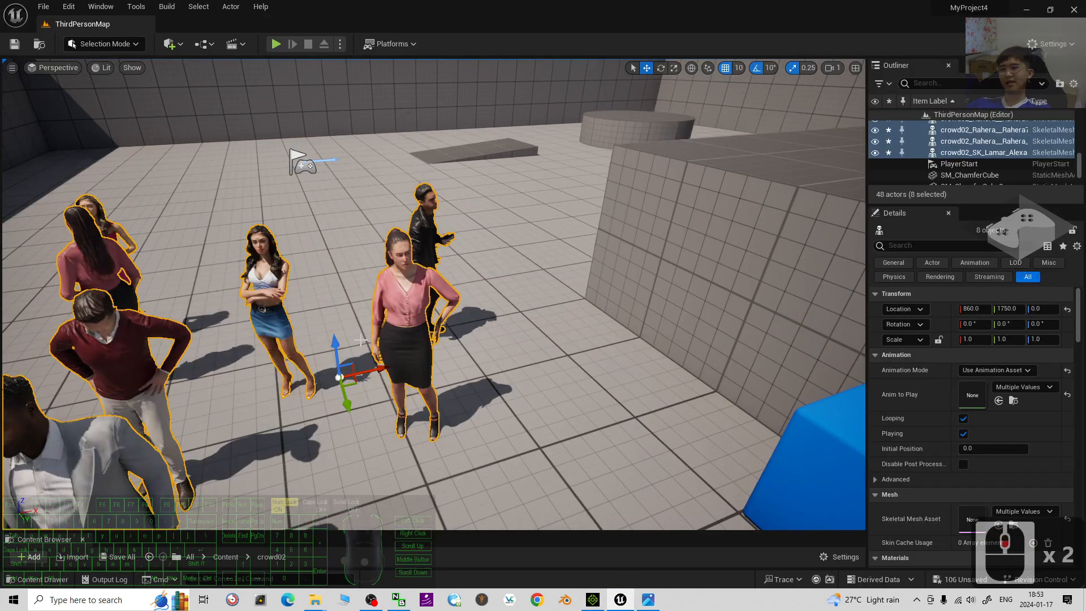
right_click_drag(403, 368, 430, 368)
key("s")
key("w")
key("w")
key("s")
key("a")
key("w")
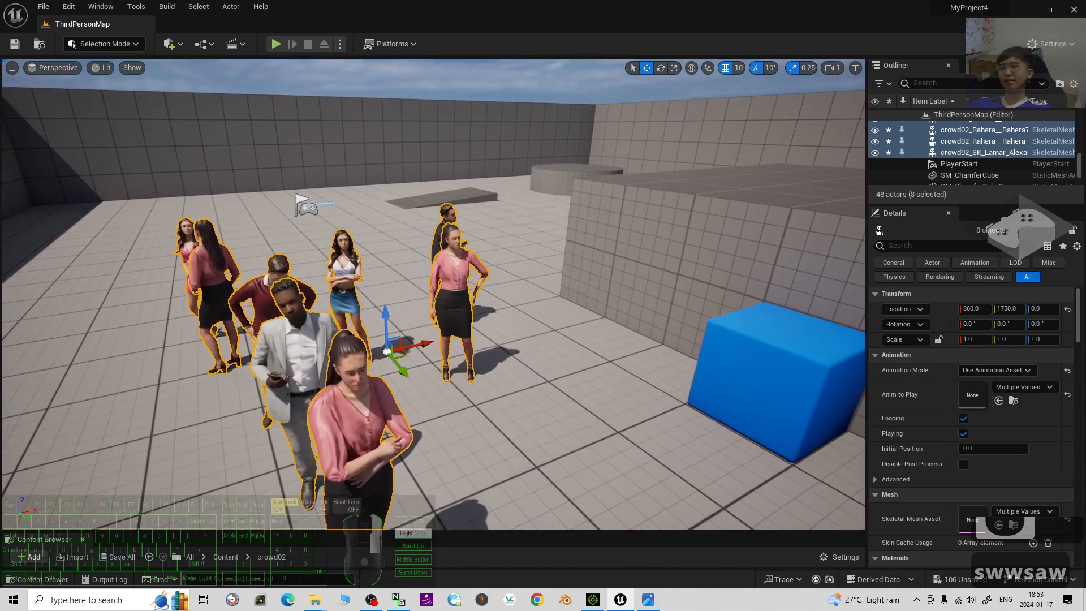
- Show the cover.jpg image again, then bring Unreal Editor back to the front
left_click(649, 600)
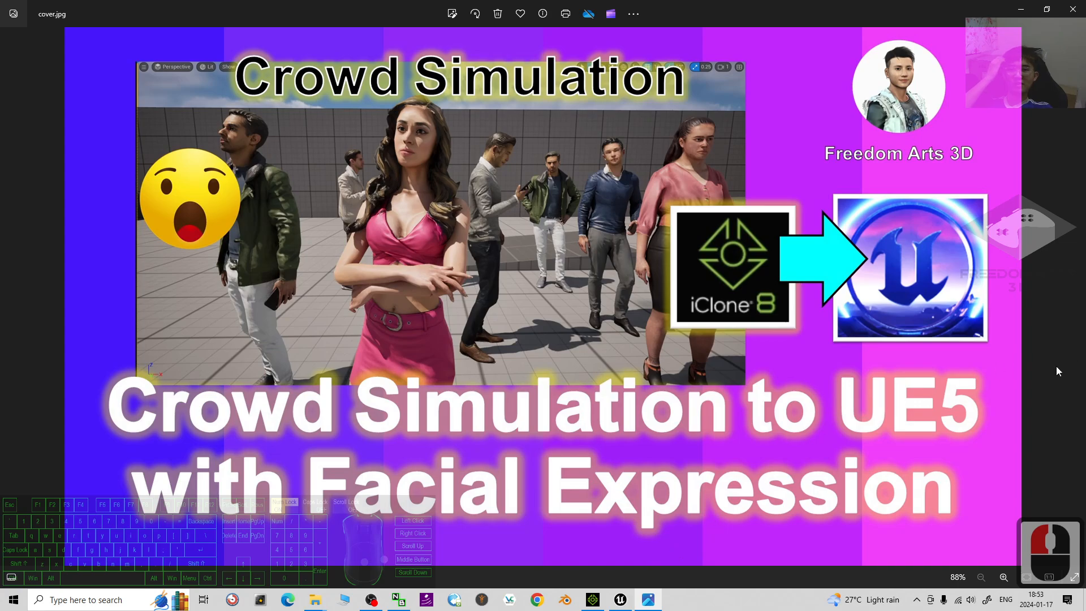
left_click(864, 186)
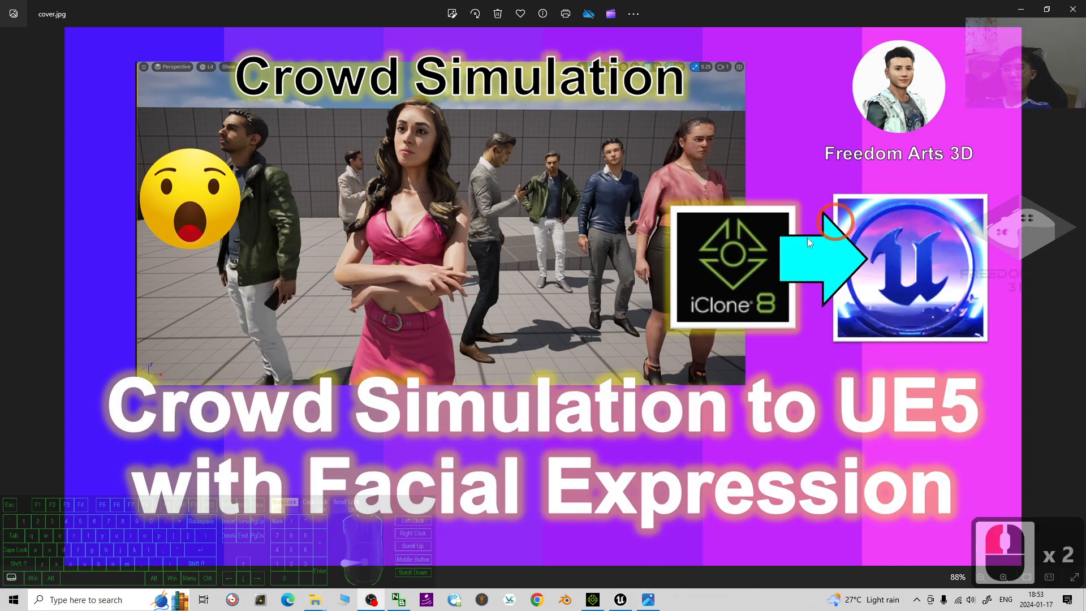
left_click(619, 603)
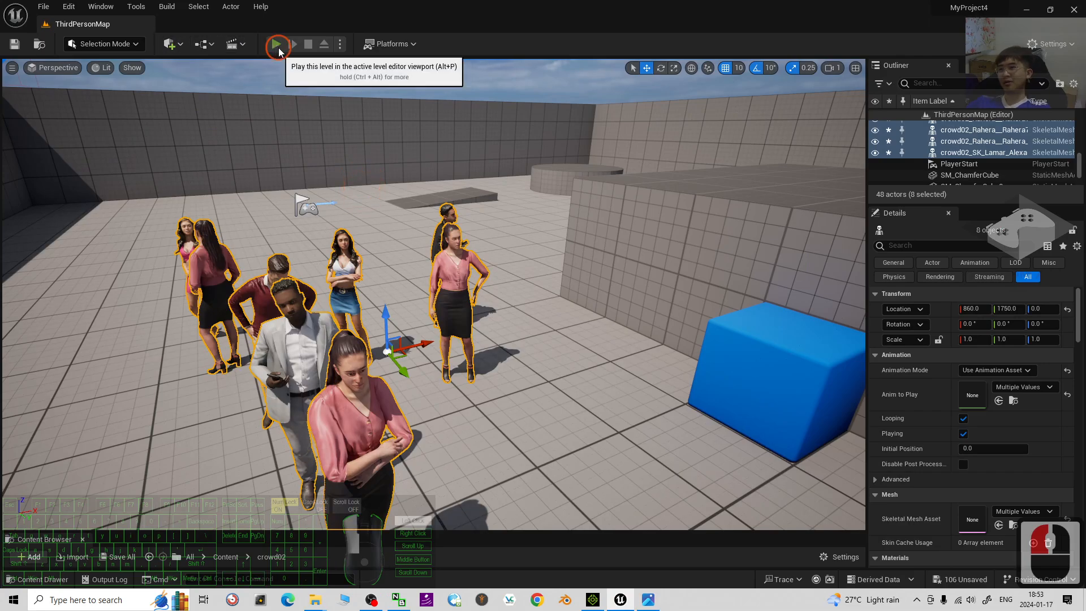
- Play the level, run the mannequin around the animated characters to view them from several sides, and end the play session
left_click(277, 44)
key("w")
key("d")
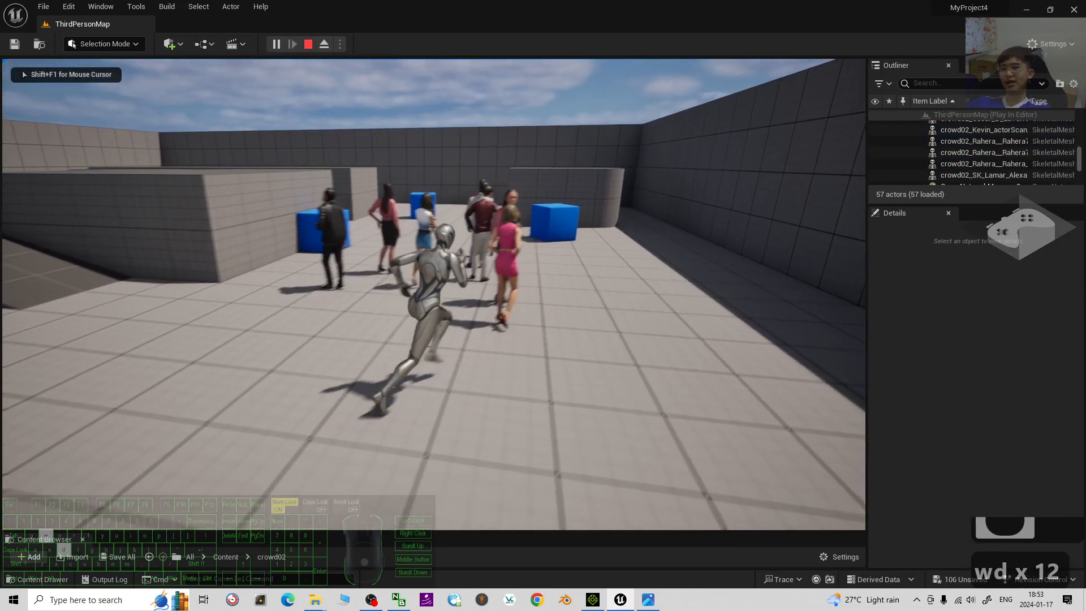
key("w")
key("d")
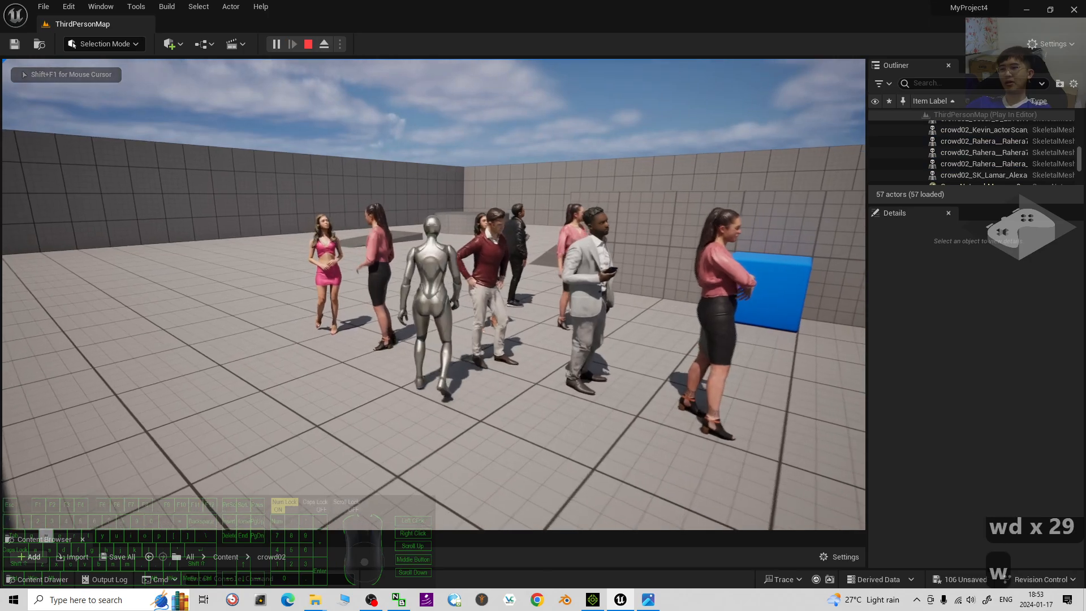
key("w")
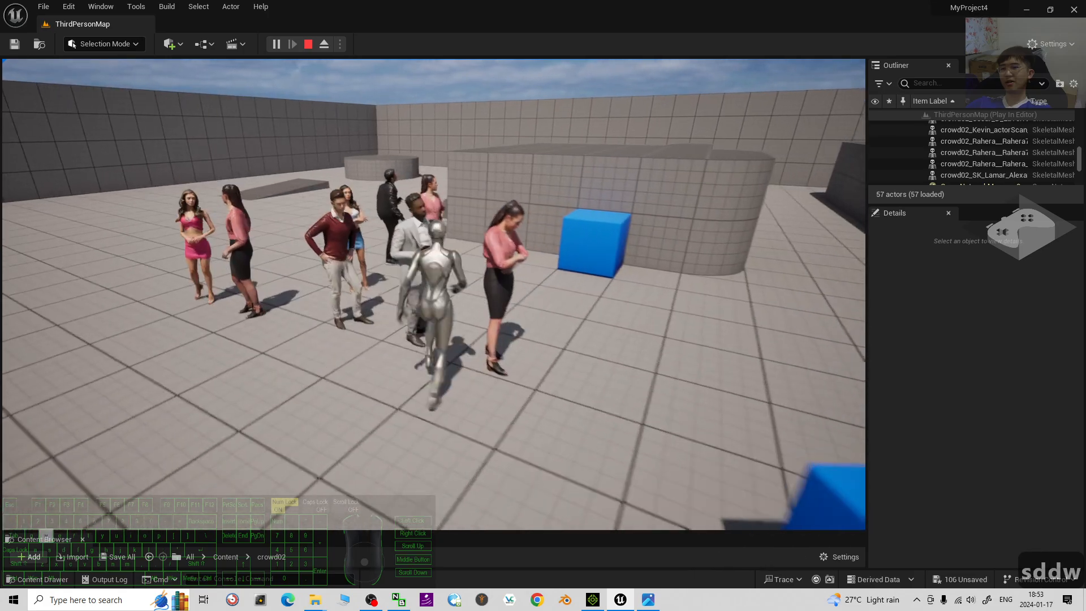
key("d")
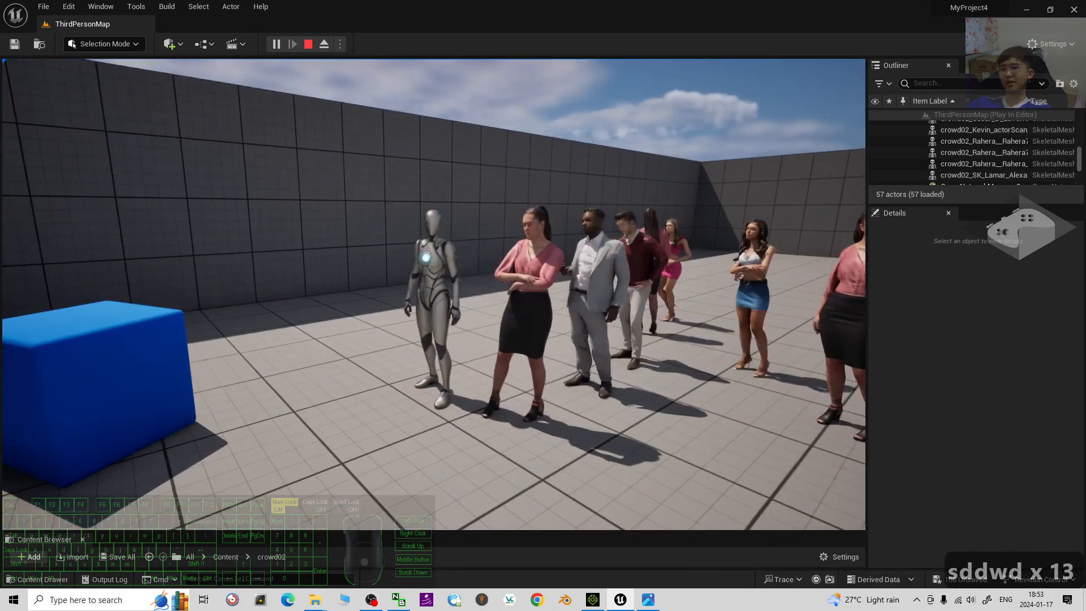
key("s")
key("d")
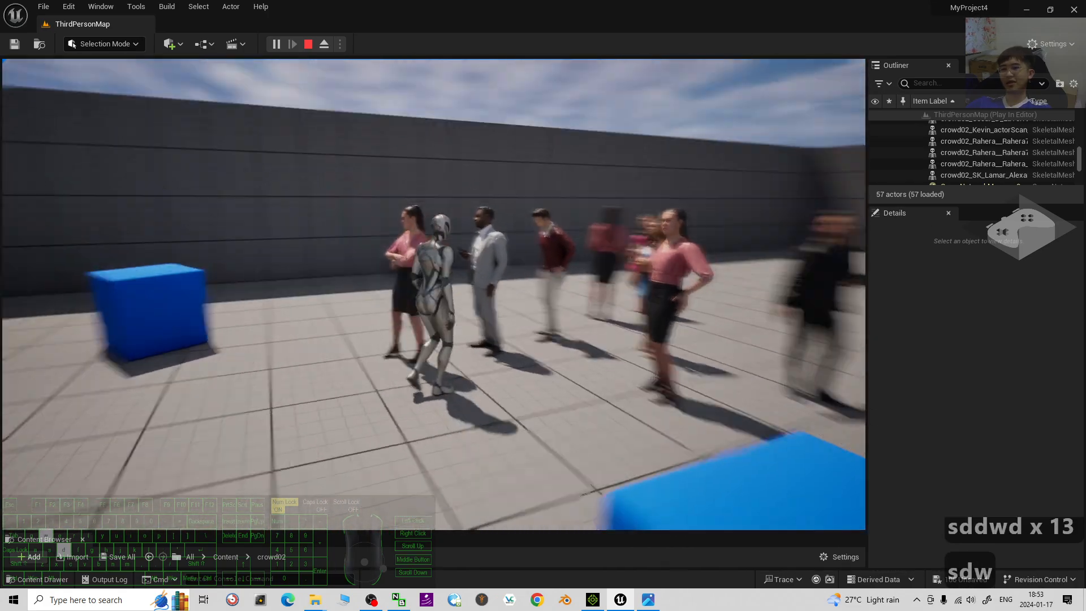
key("w")
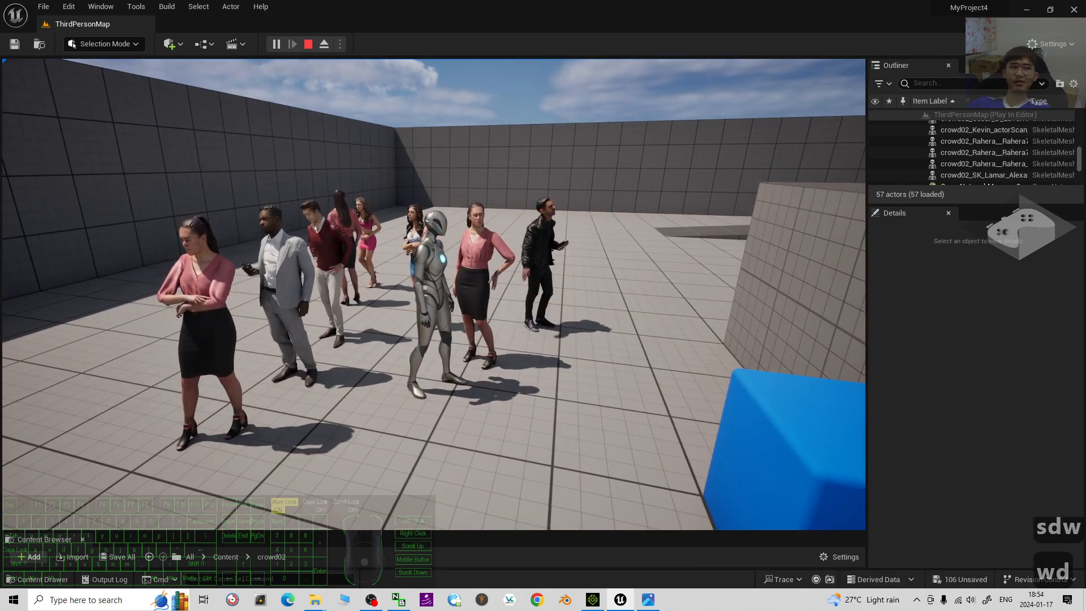
key("Escape")
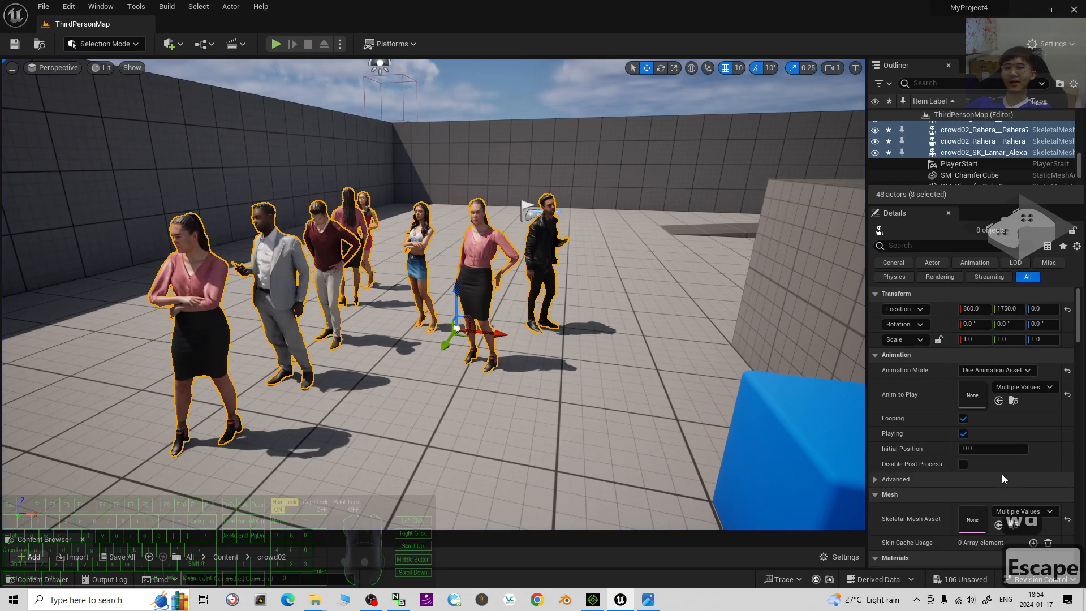